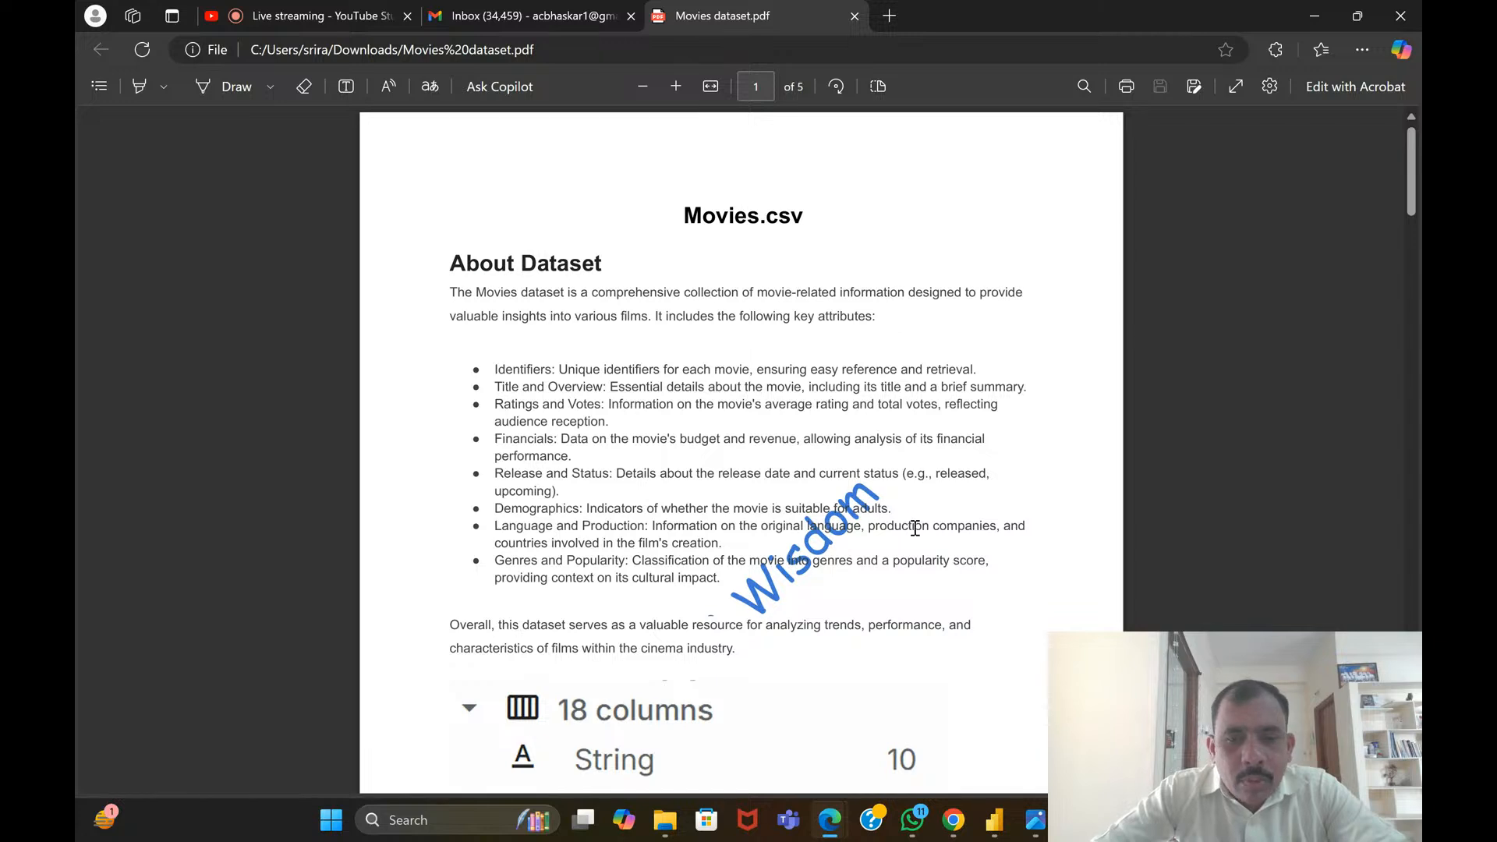
Switch to the Power BI report gggg and examine the movie status and release_date visuals on Page 1
click(998, 825)
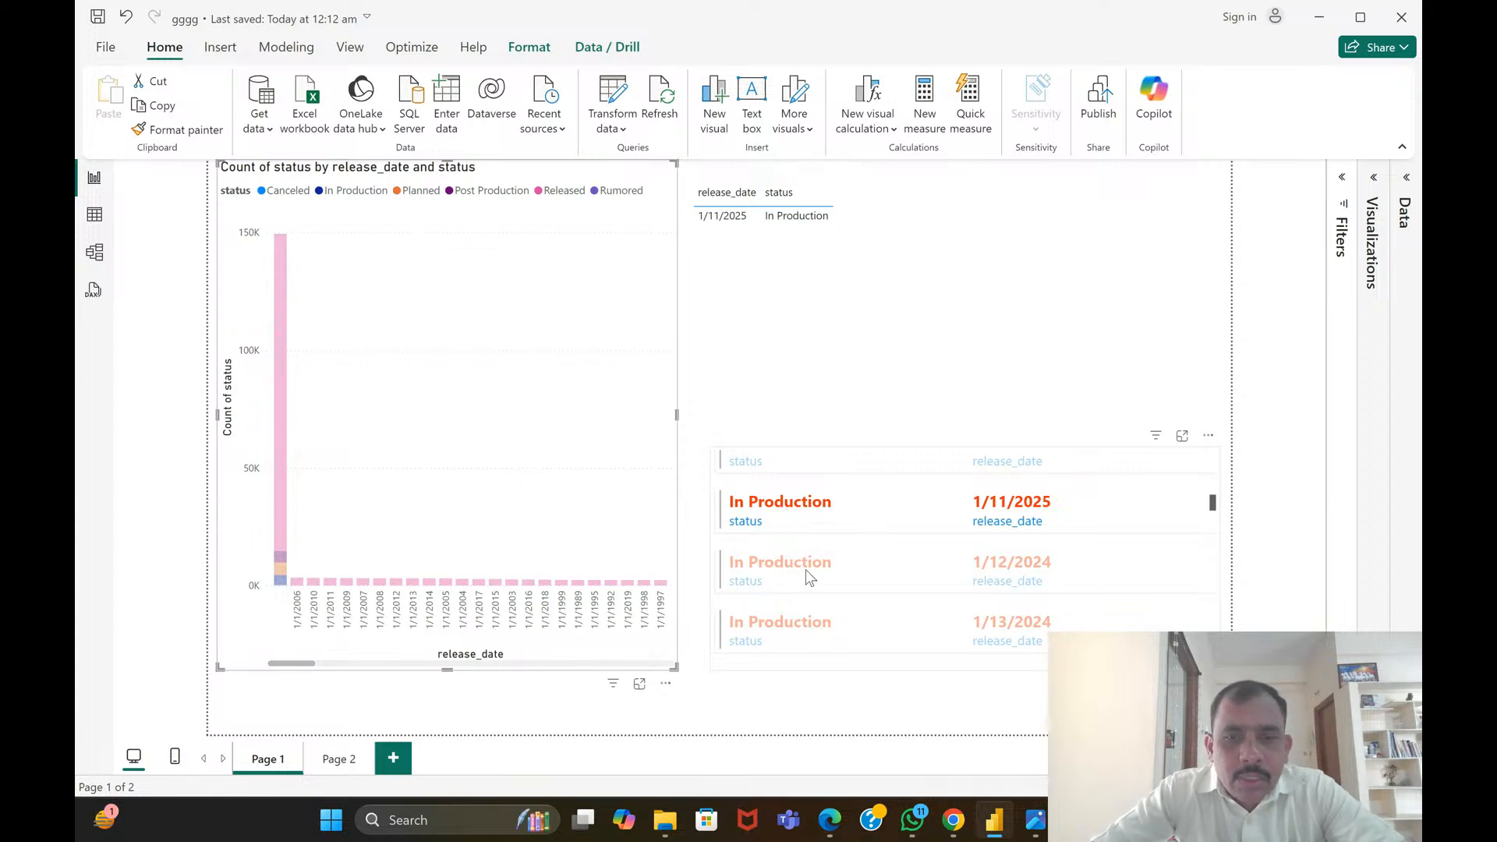
scroll(807, 569, down, 3)
scroll(838, 600, up, 5)
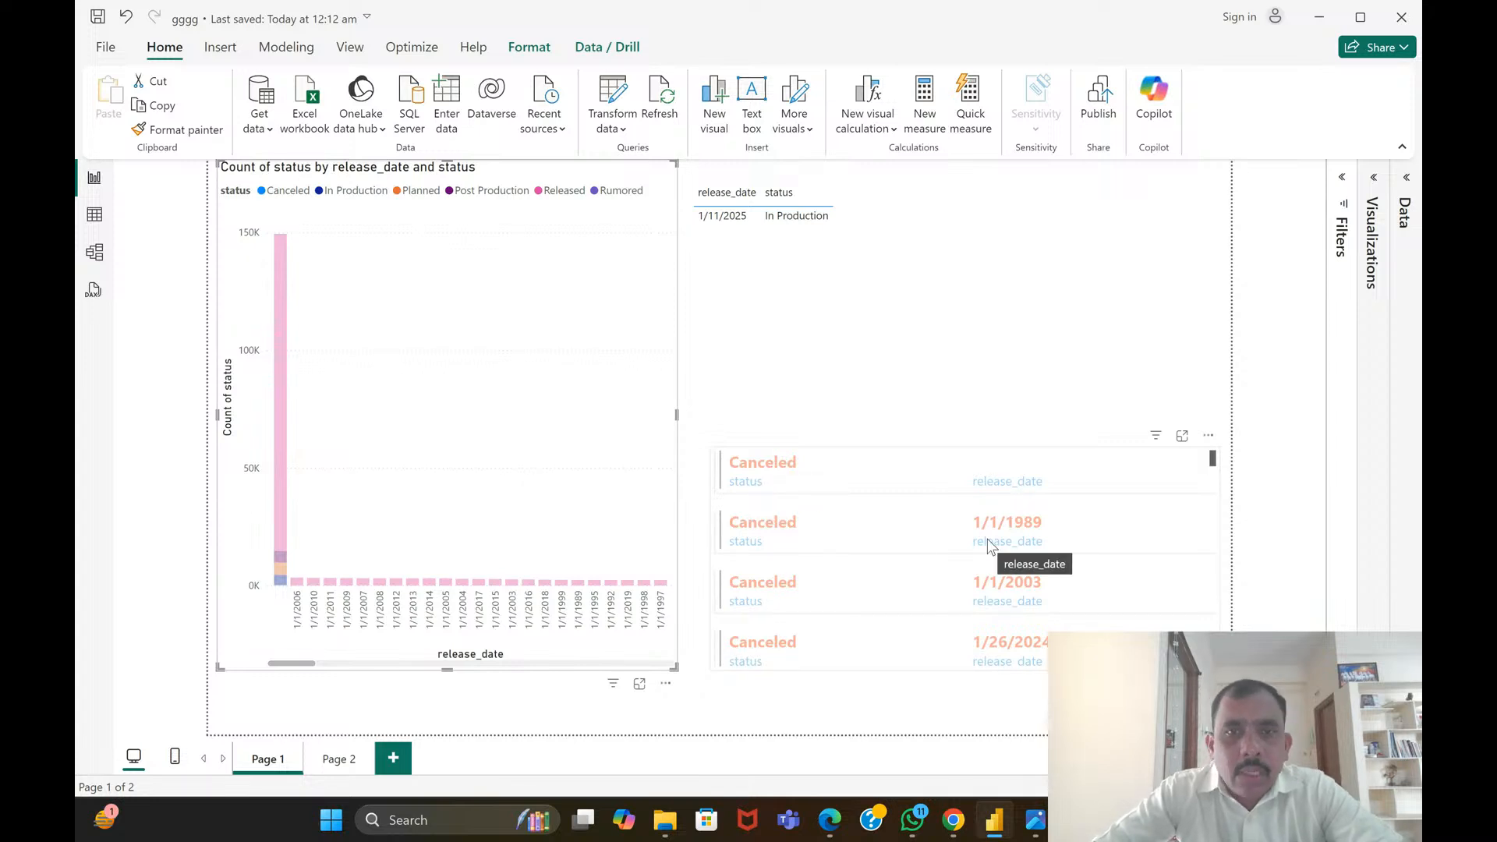
click(892, 261)
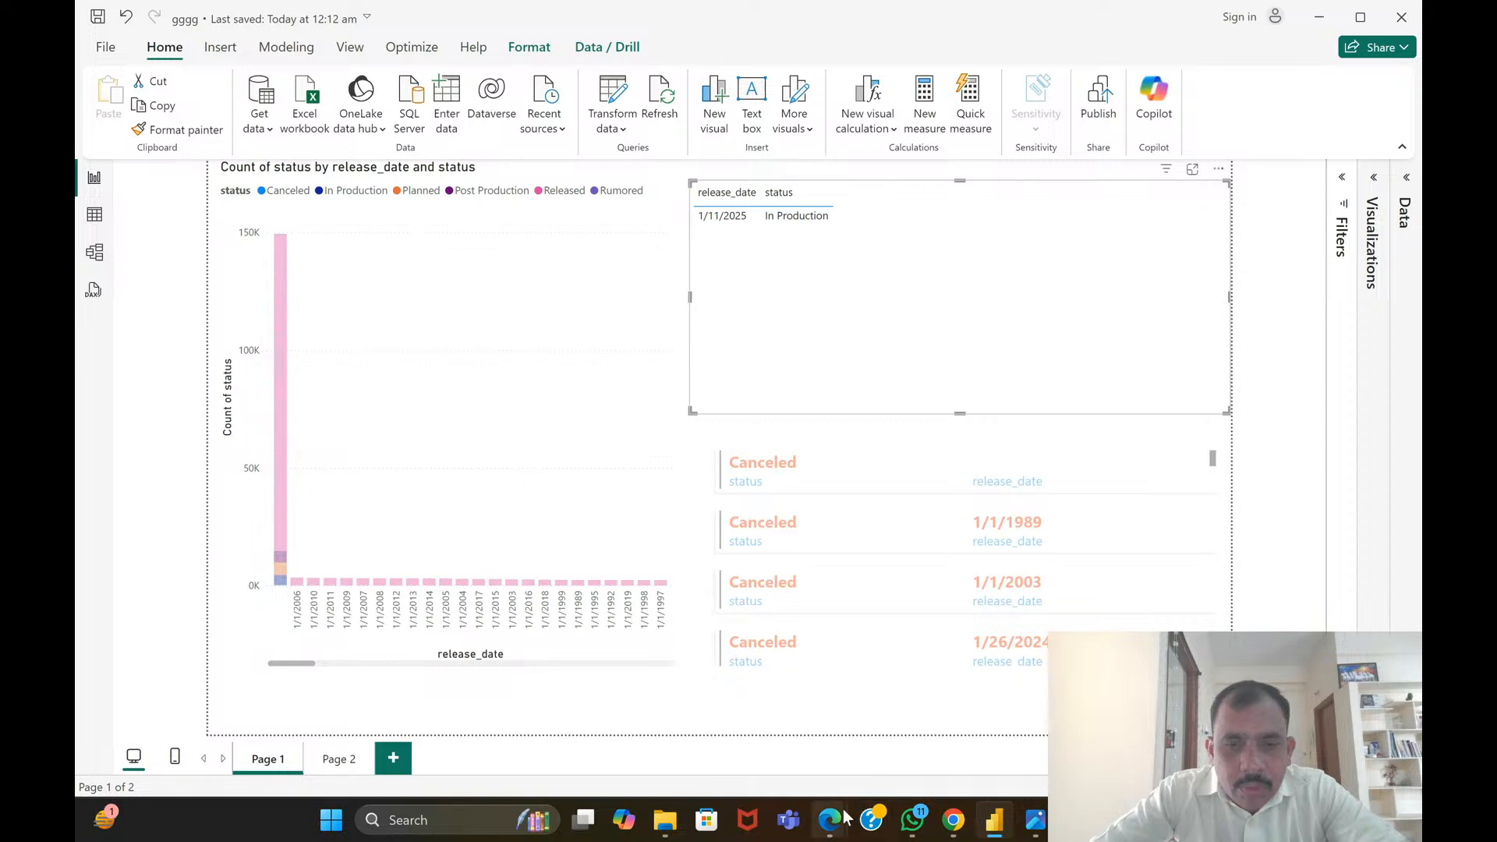
Switch to the Movies dataset PDF in Edge and review the About Dataset overview and the column data type breakdown
mouse_move(845, 817)
click(784, 741)
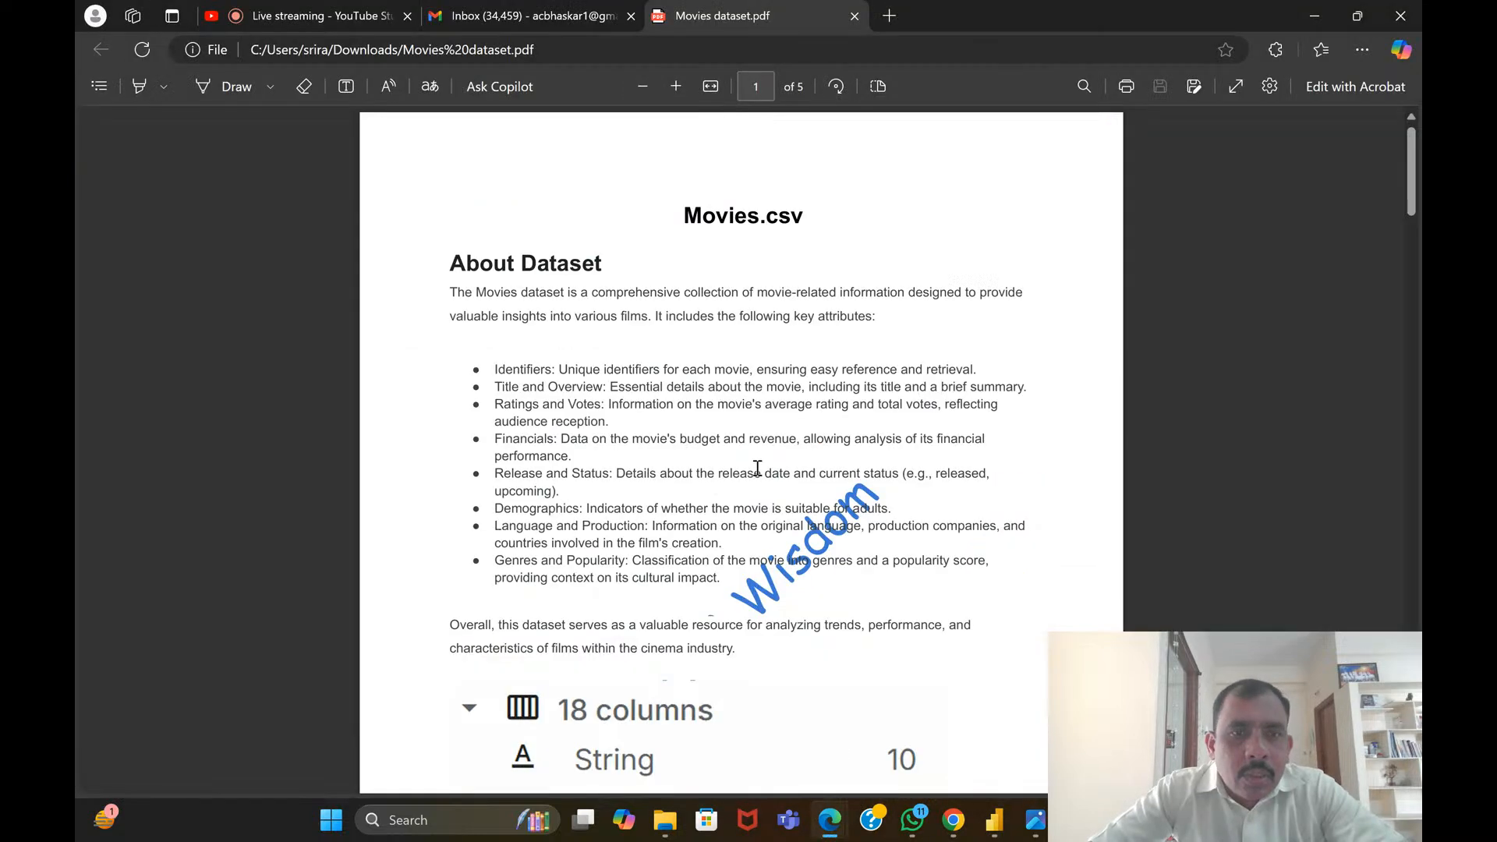
scroll(668, 390, down, 3)
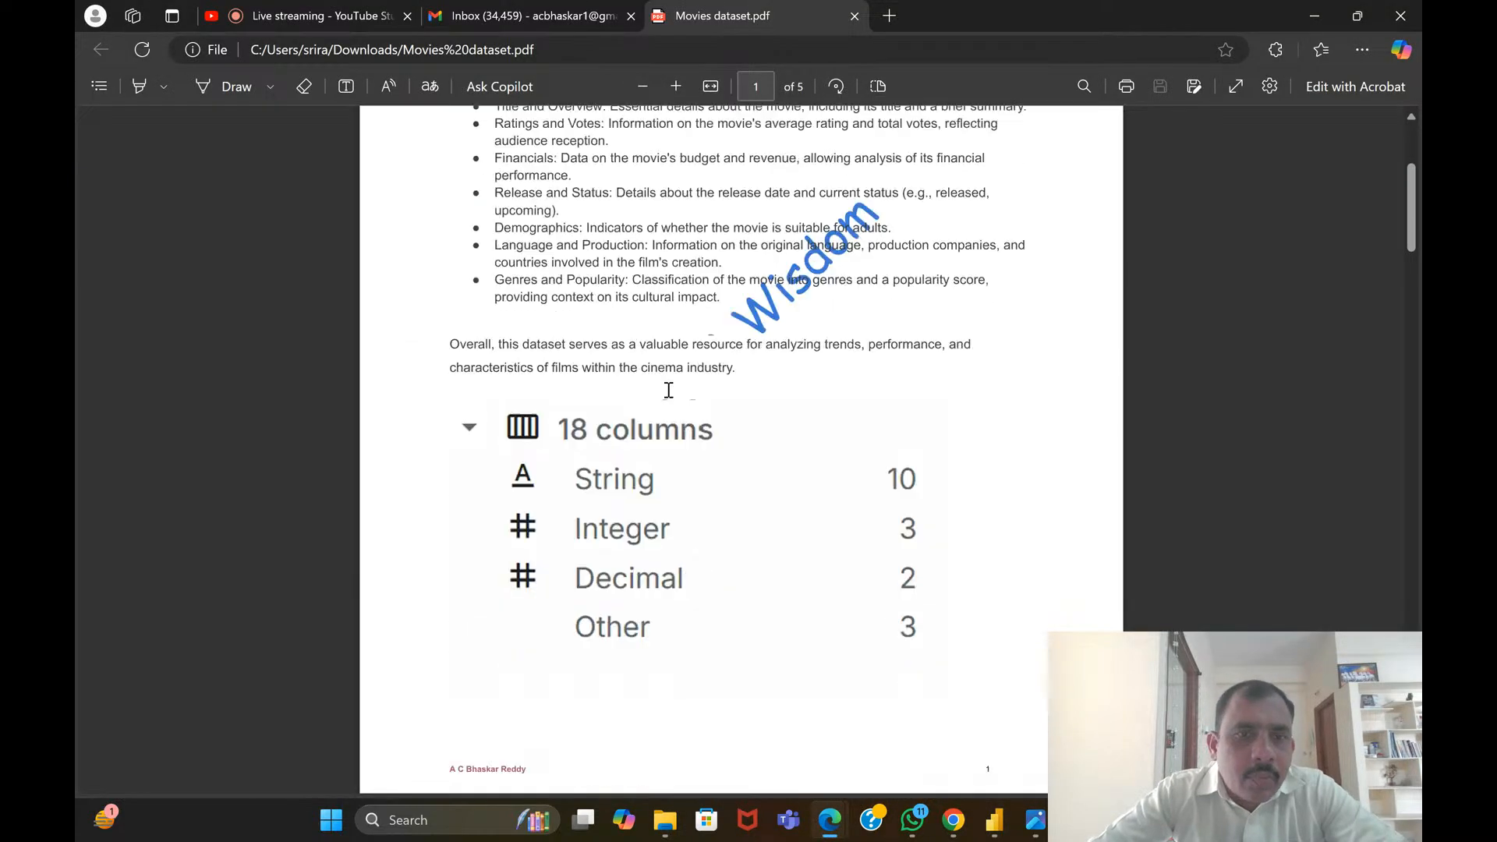
scroll(669, 390, up, 3)
scroll(672, 390, down, 3)
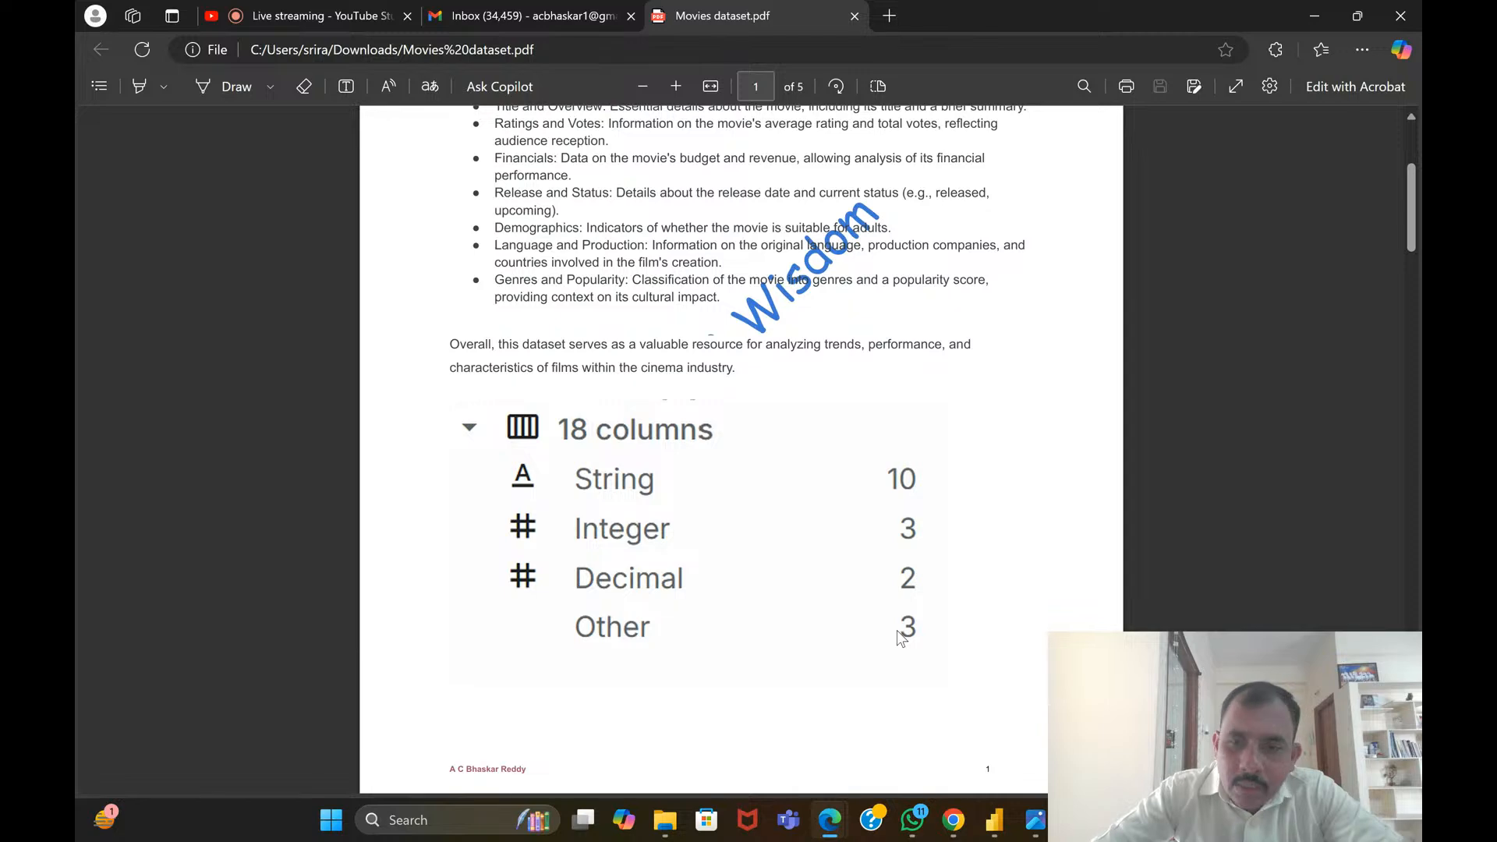
scroll(897, 630, up, 2)
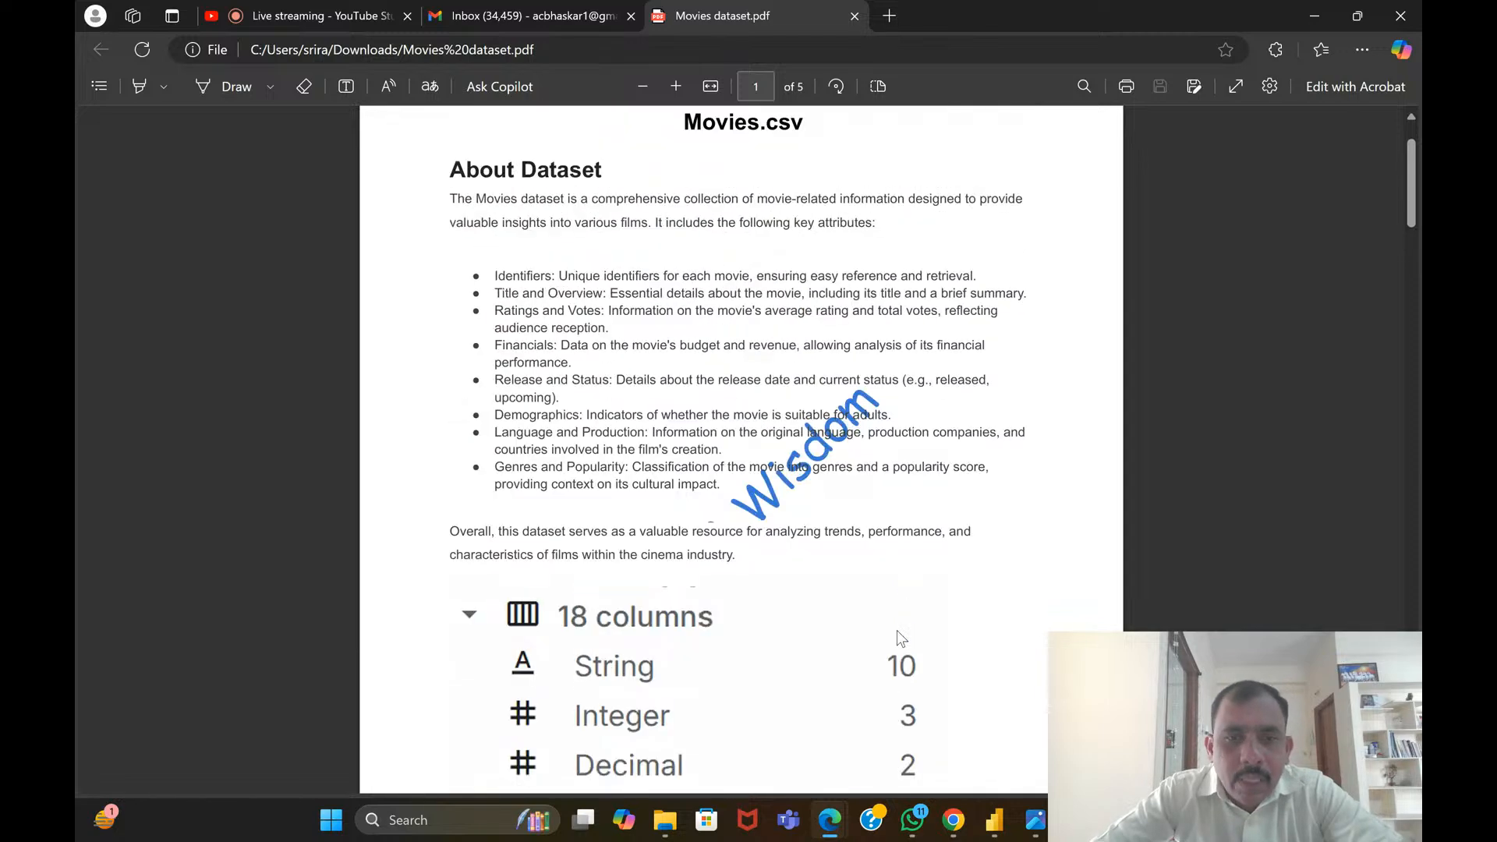
scroll(826, 609, down, 2)
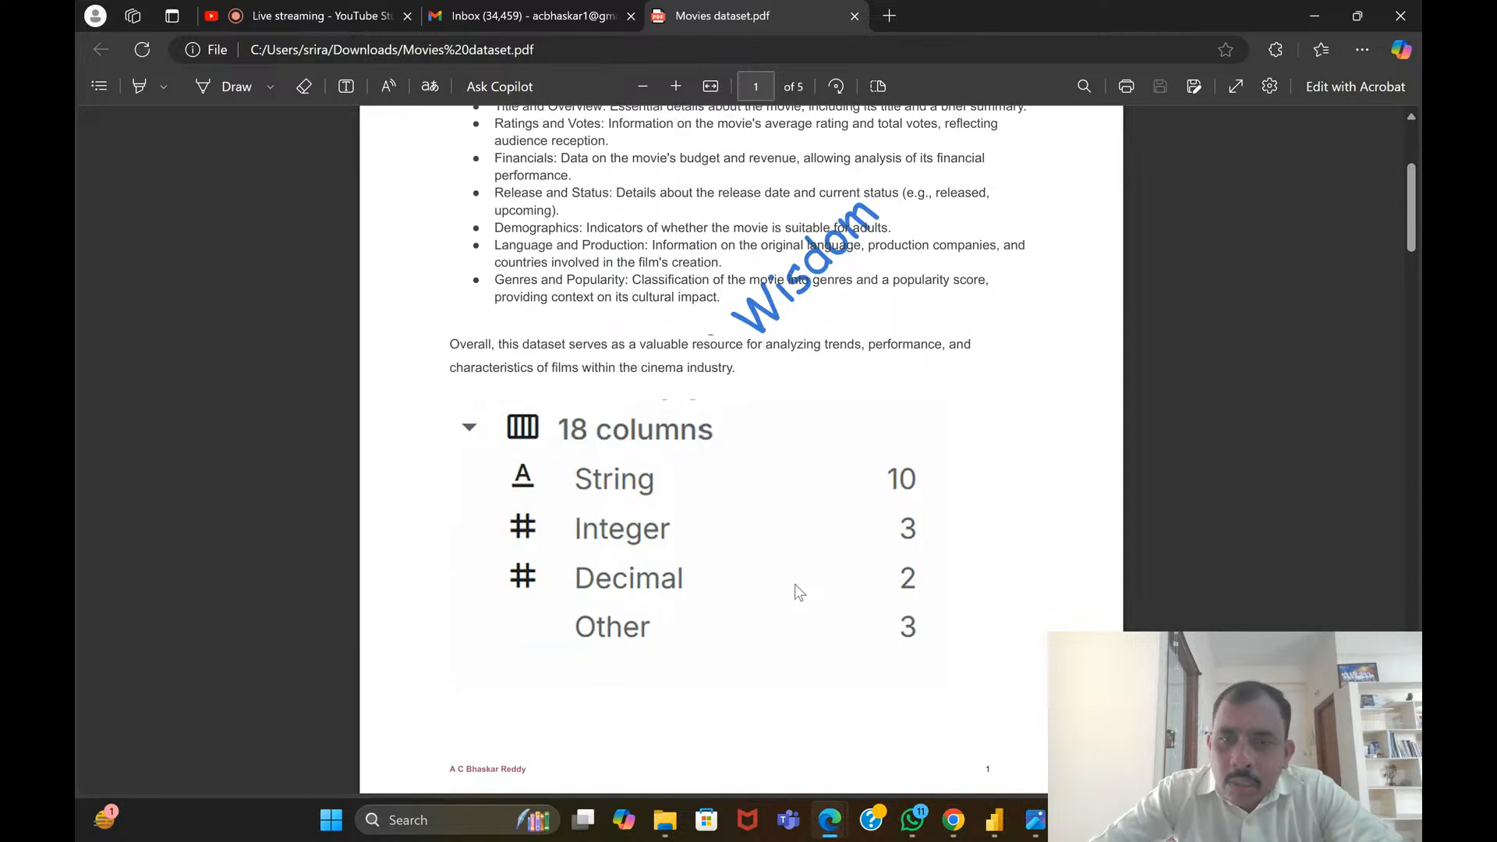
scroll(794, 584, up, 3)
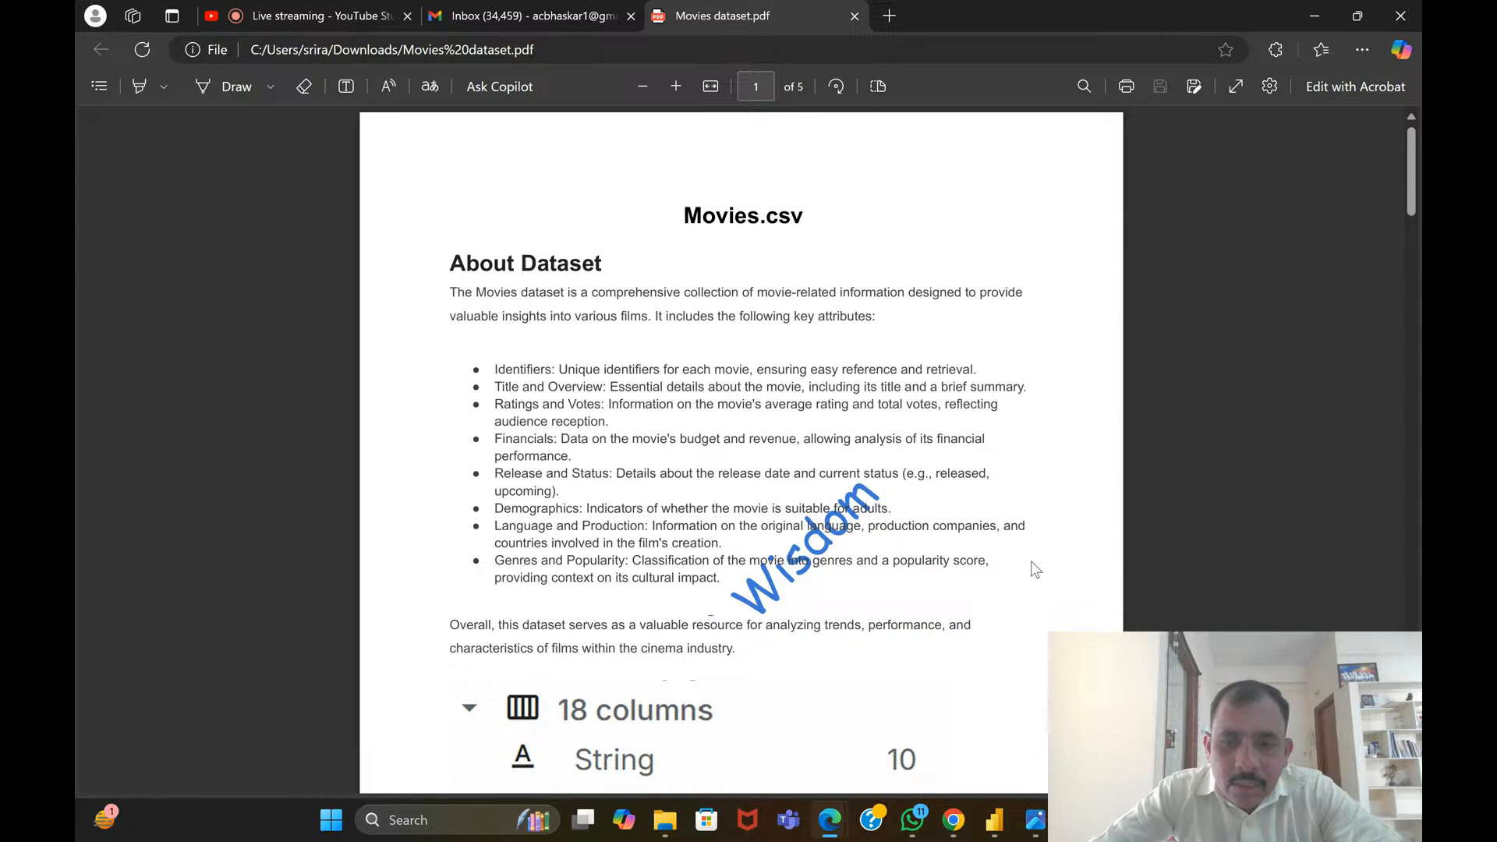
Switch to Power BI and display the rows of the Movies table in Table view
click(995, 822)
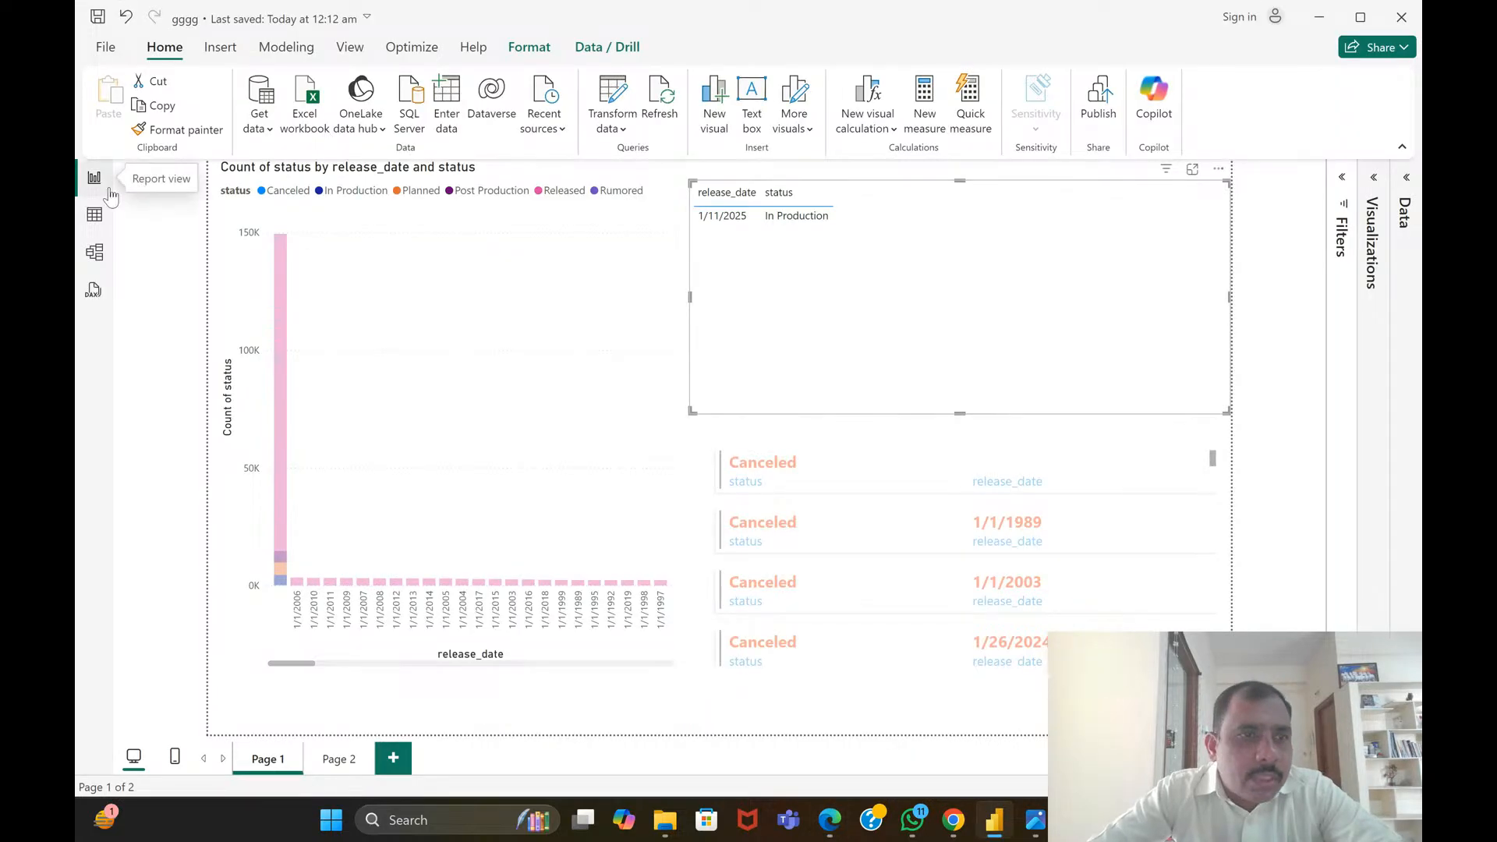
click(94, 215)
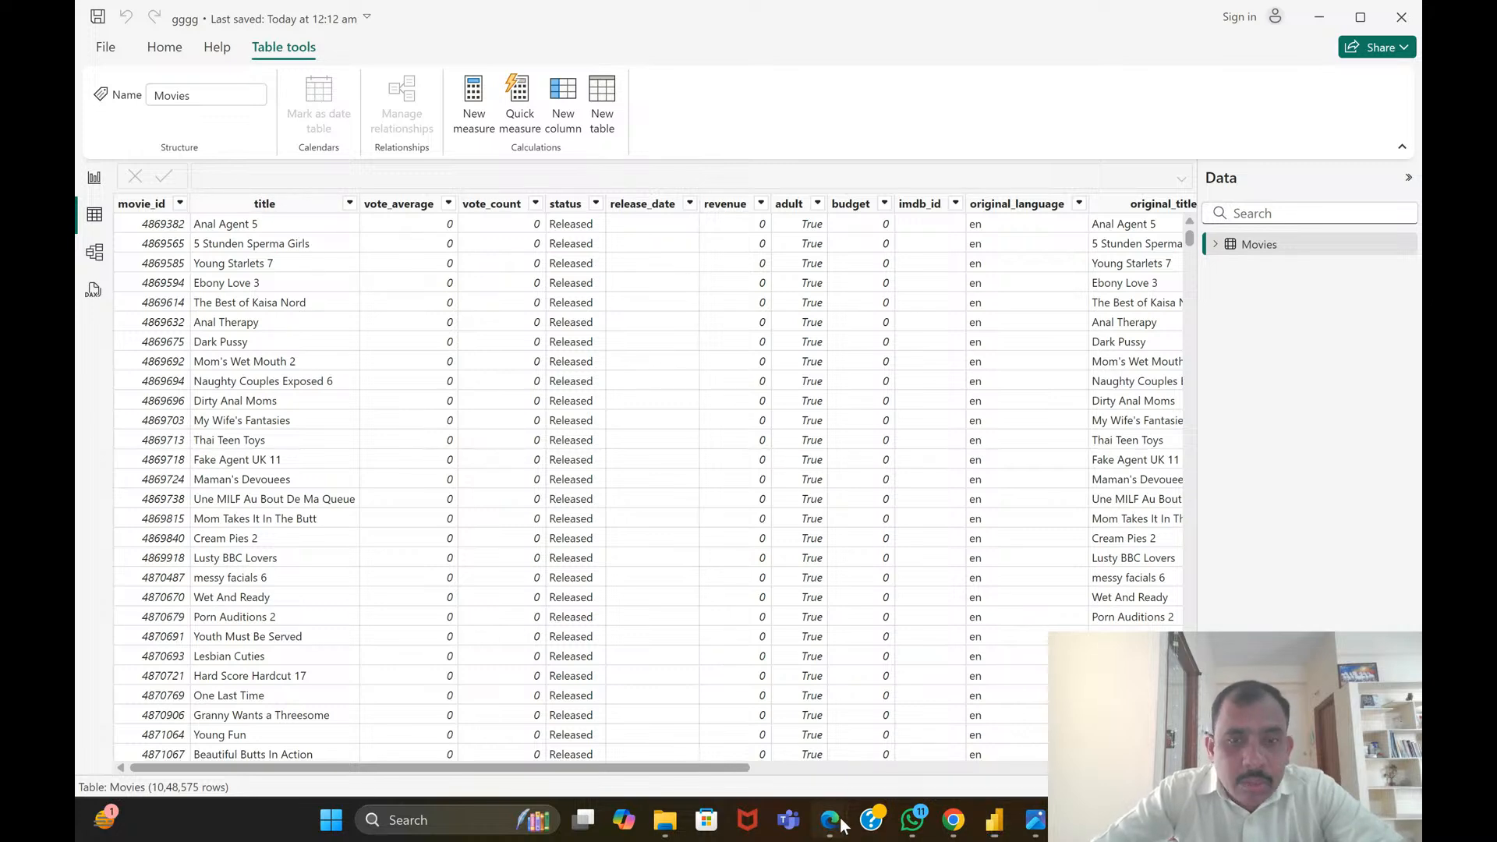
Return to the Movies dataset PDF in Edge and read the Financials attribute, selecting its opening words as a reading aid
mouse_move(829, 819)
click(766, 749)
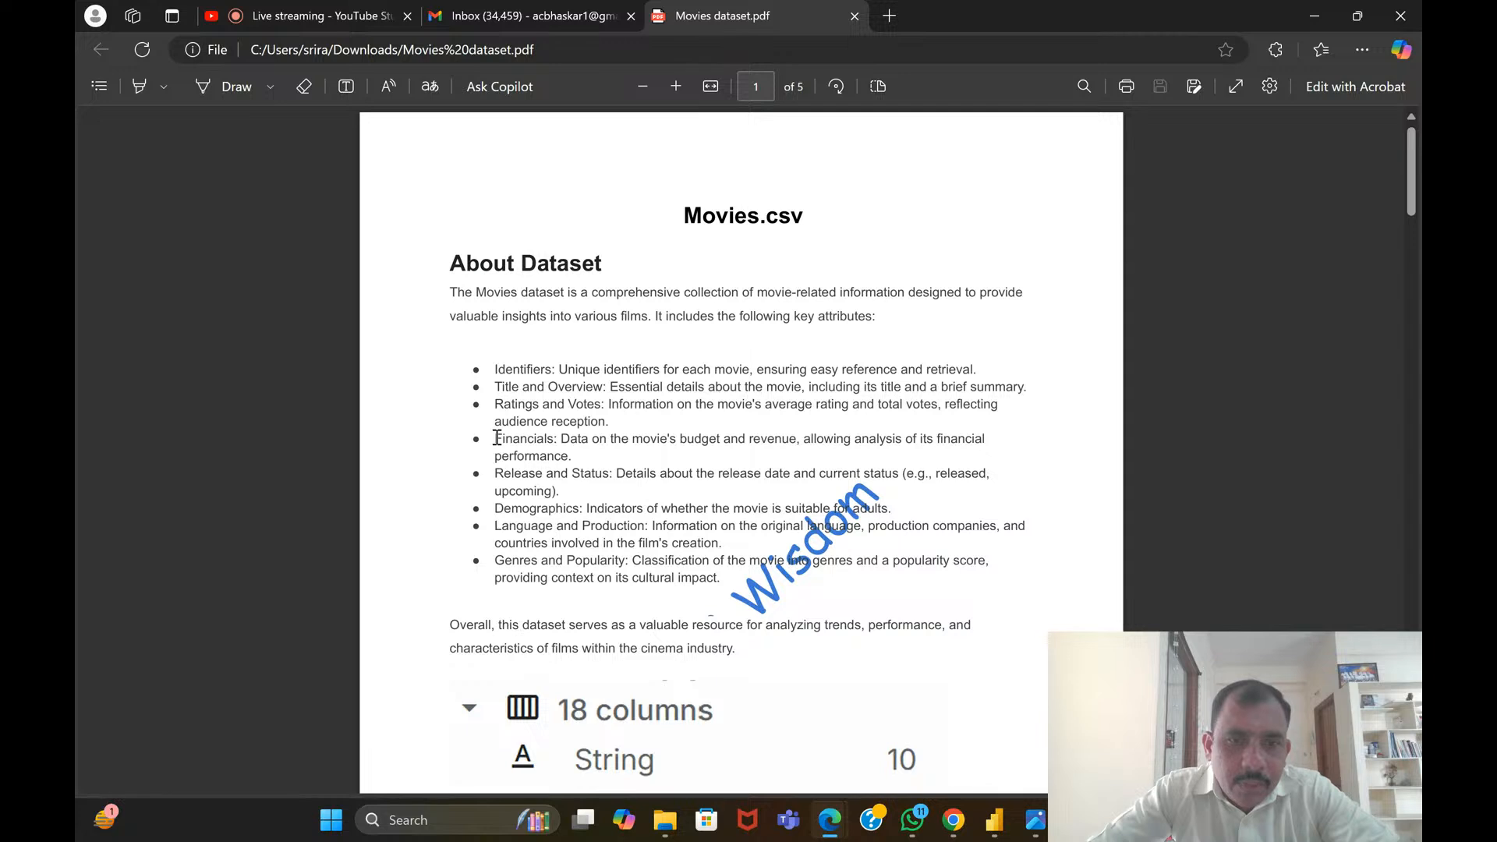
drag(497, 438, 589, 451)
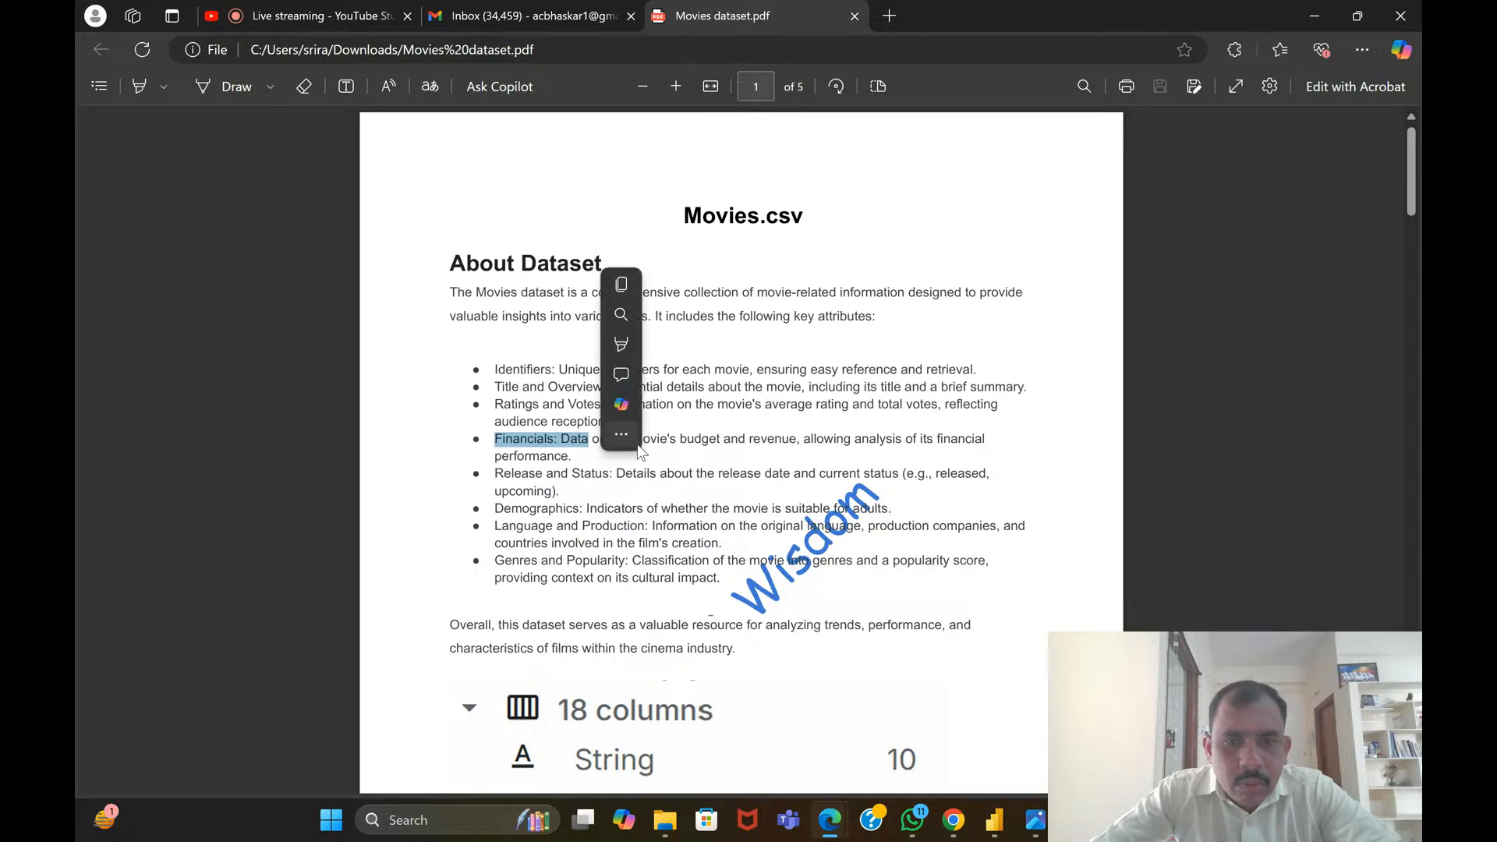
click(608, 441)
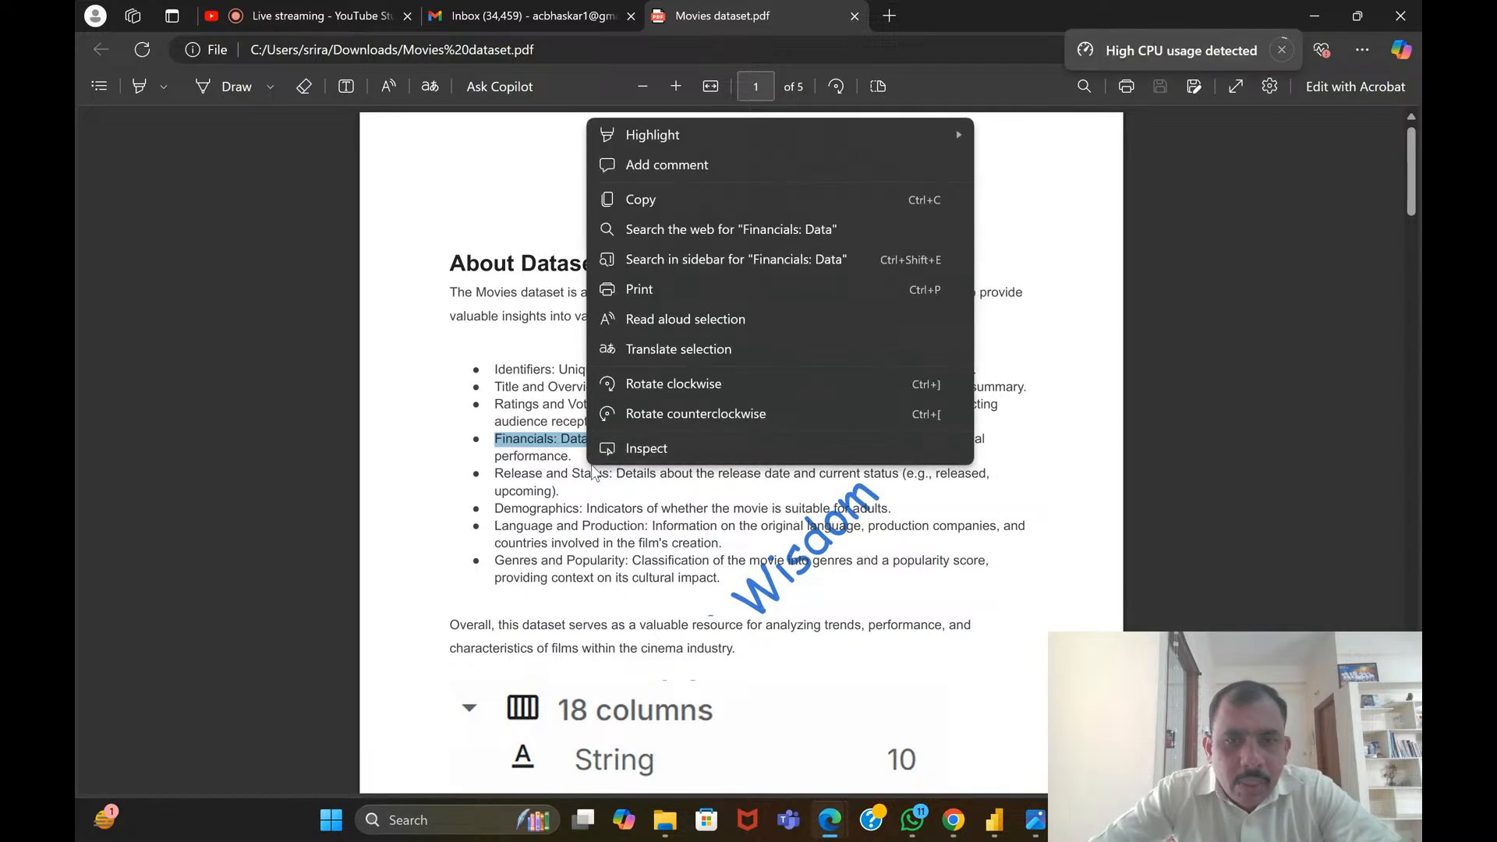
click(486, 468)
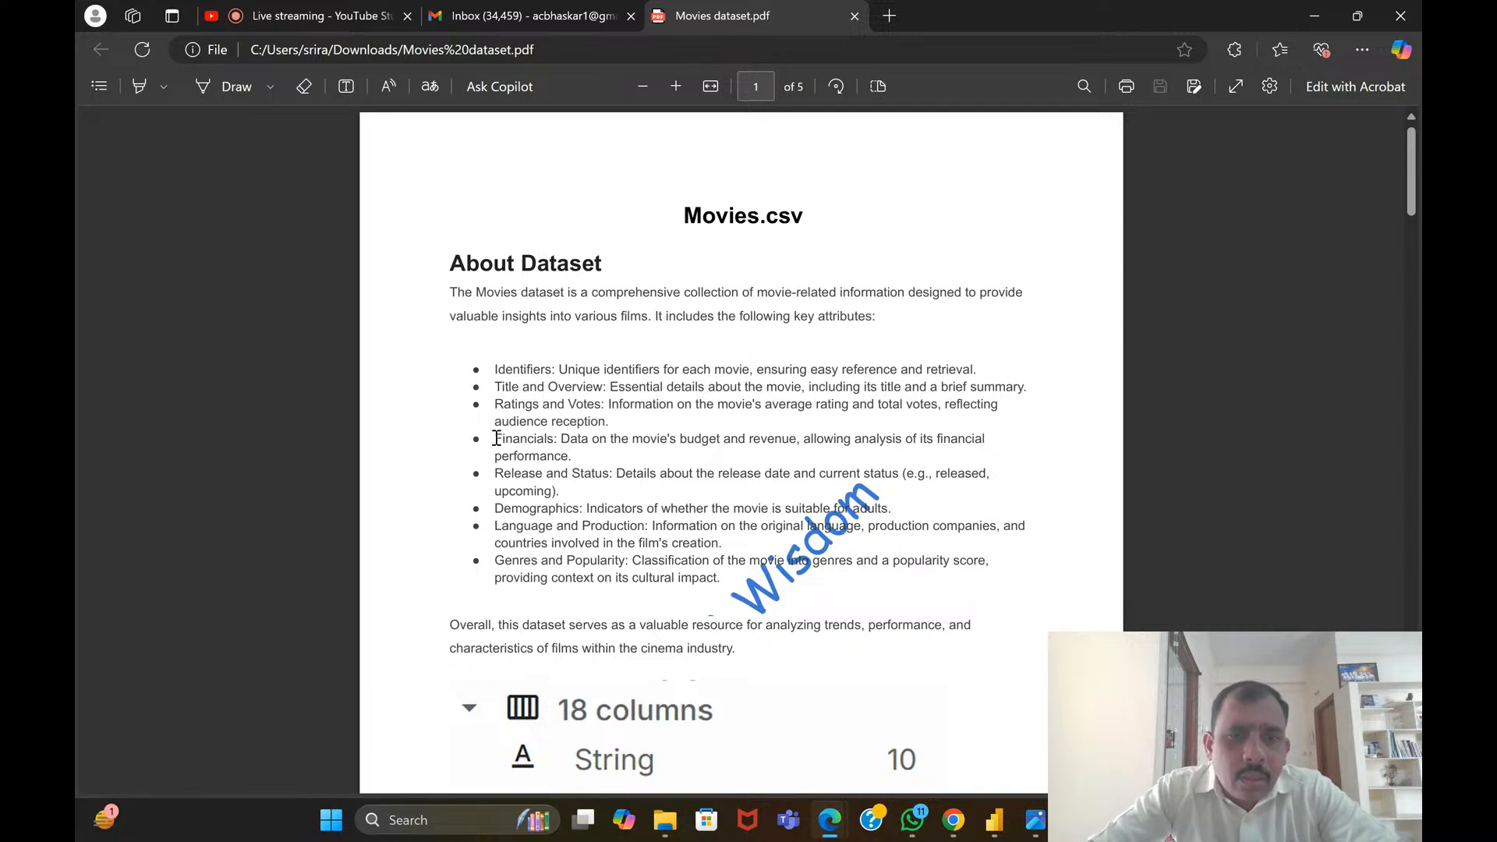
drag(496, 438, 544, 440)
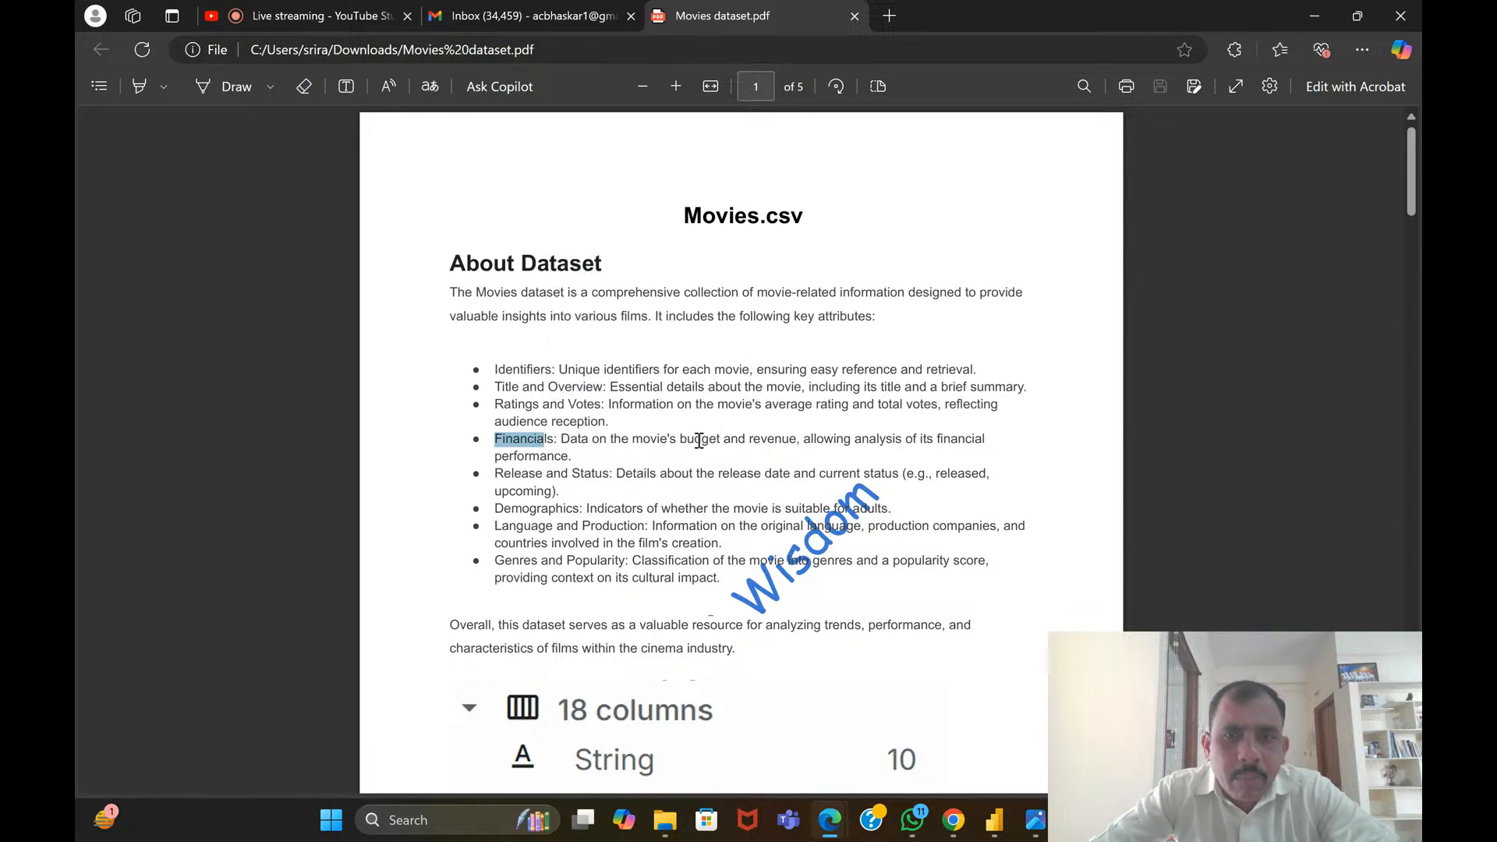
click(700, 441)
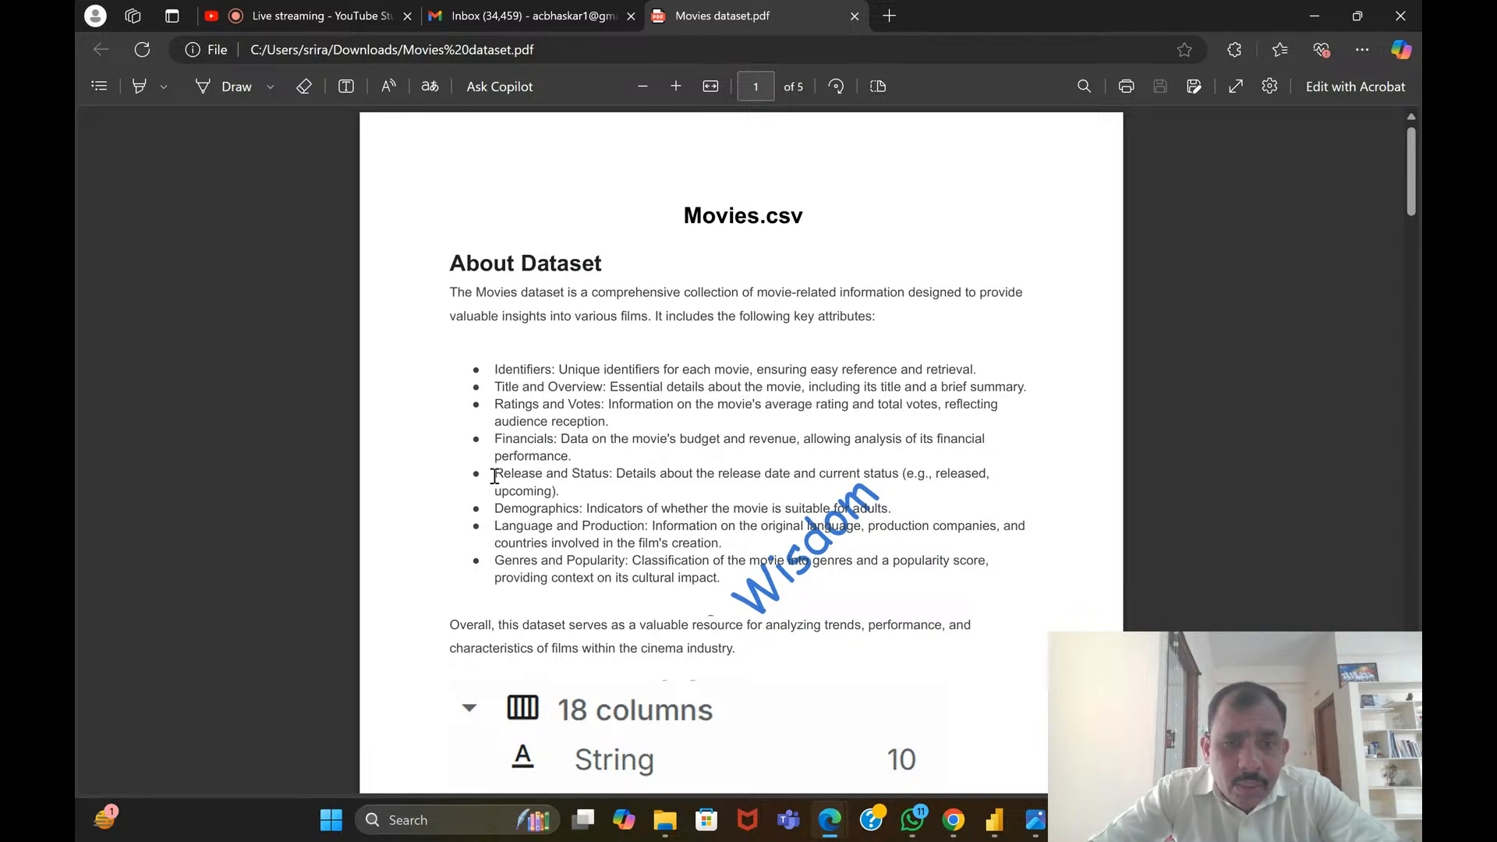
Read the Release and Status attribute in the dataset description, selecting its text and clearing the selection
drag(494, 476, 613, 477)
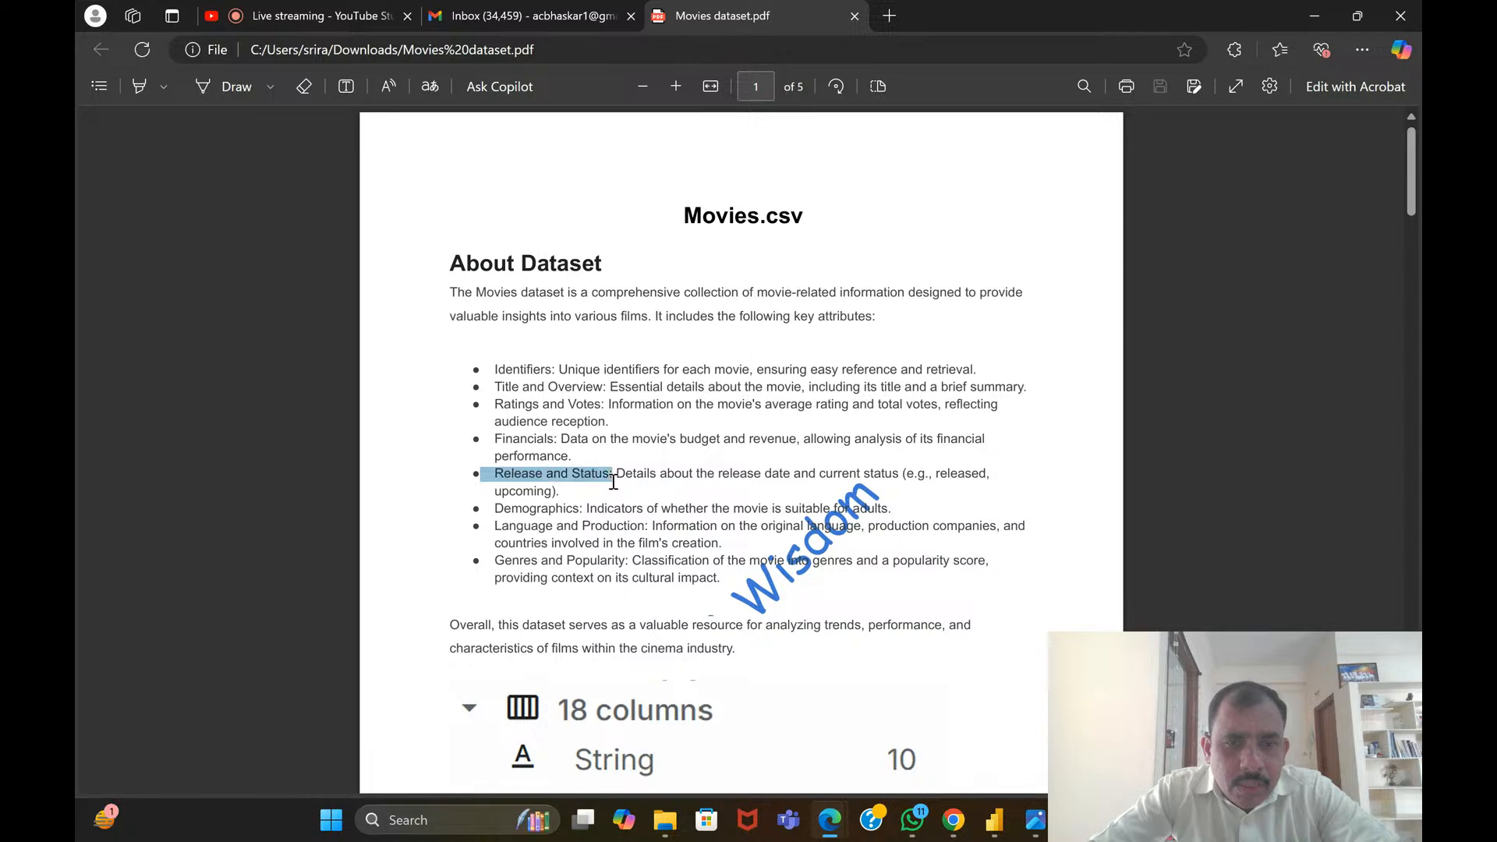
click(737, 489)
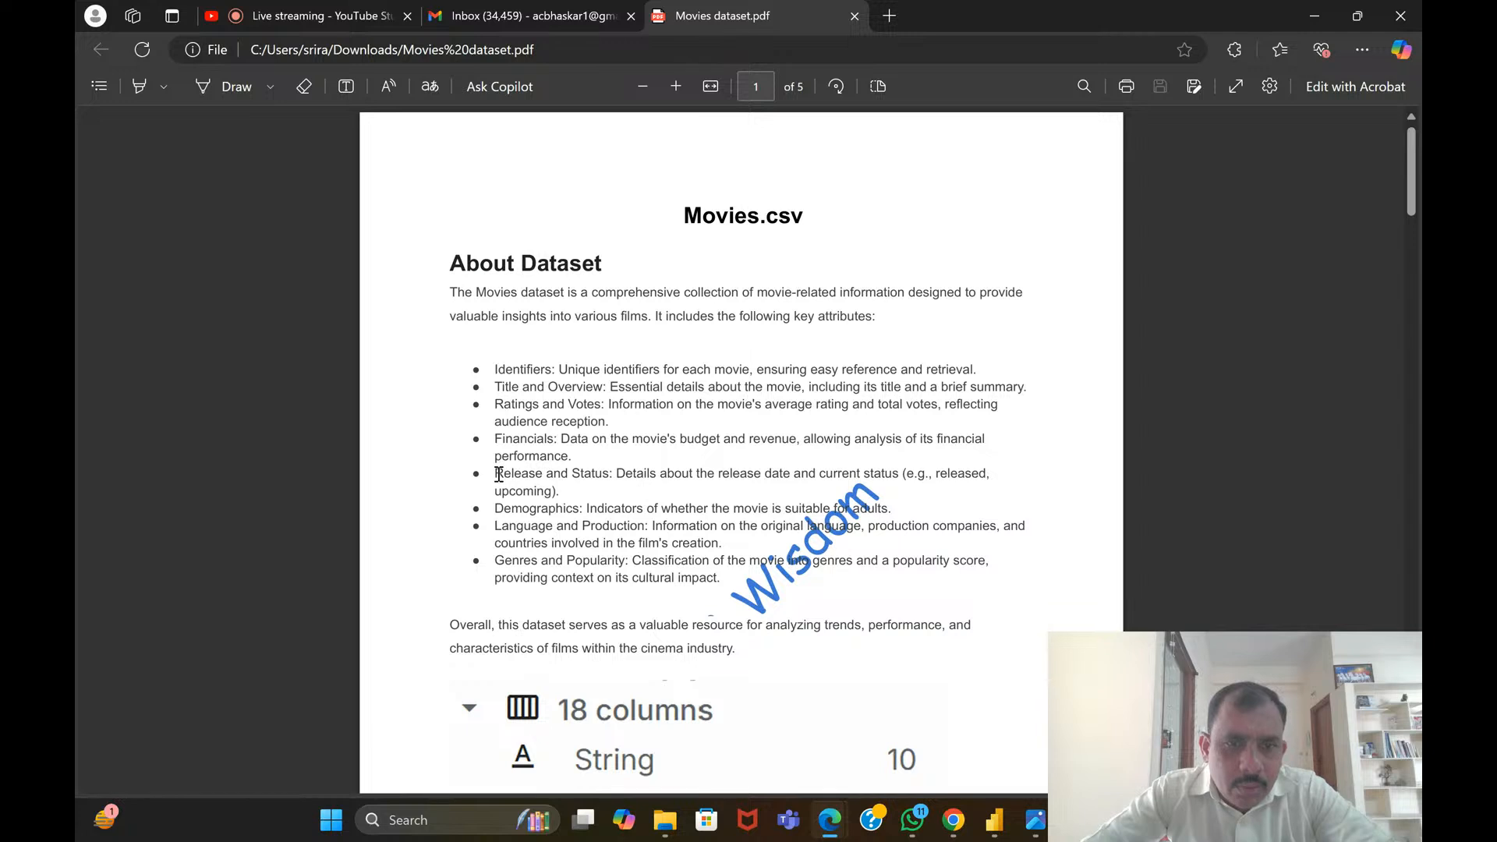
drag(498, 475, 591, 491)
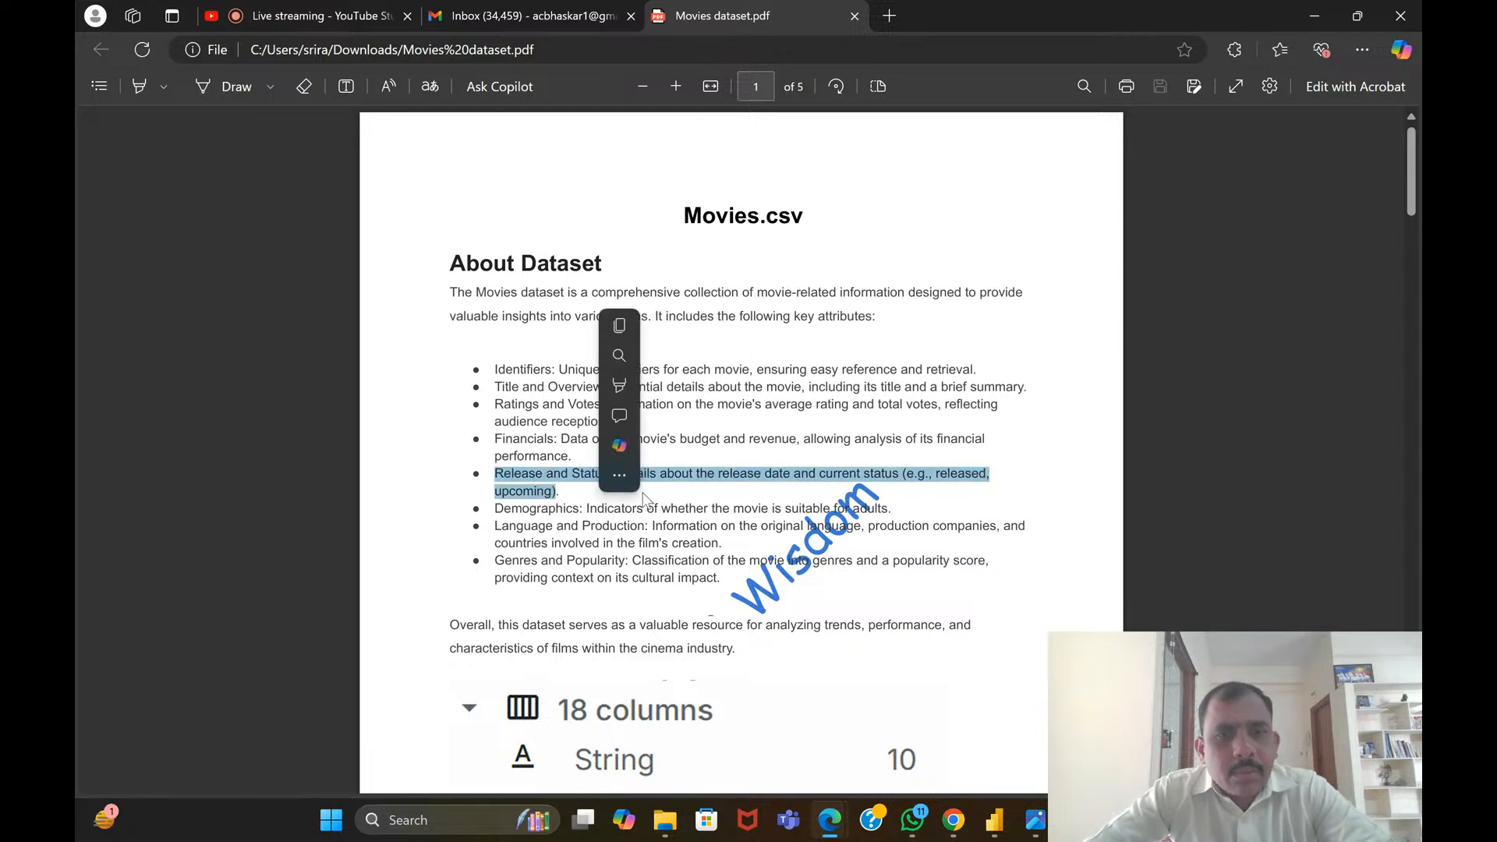
click(700, 499)
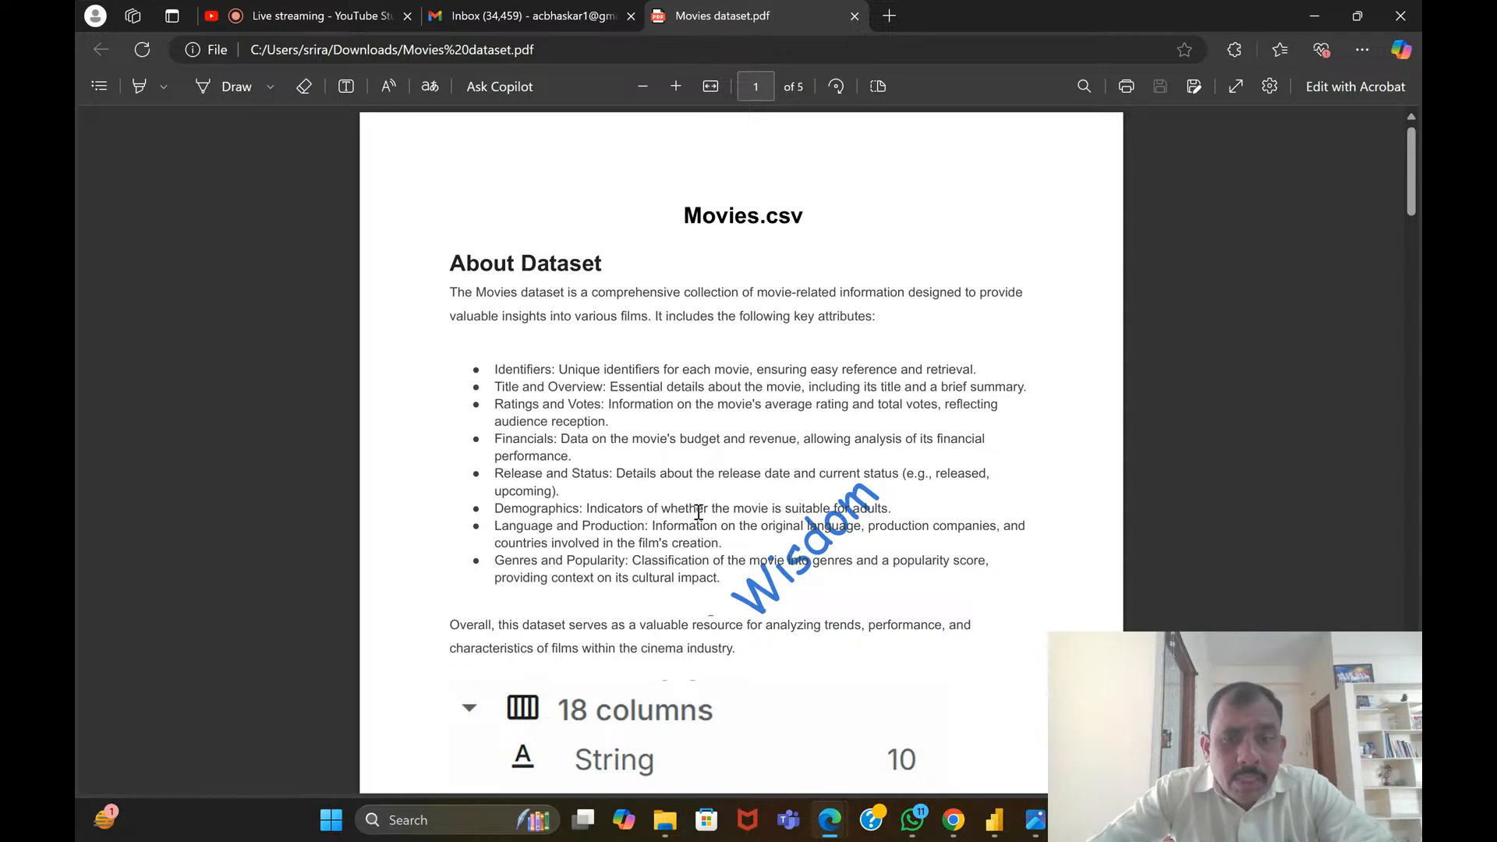
Read the Demographics attribute about adult suitability, selecting its line and clearing the selection
scroll(699, 513, down, 3)
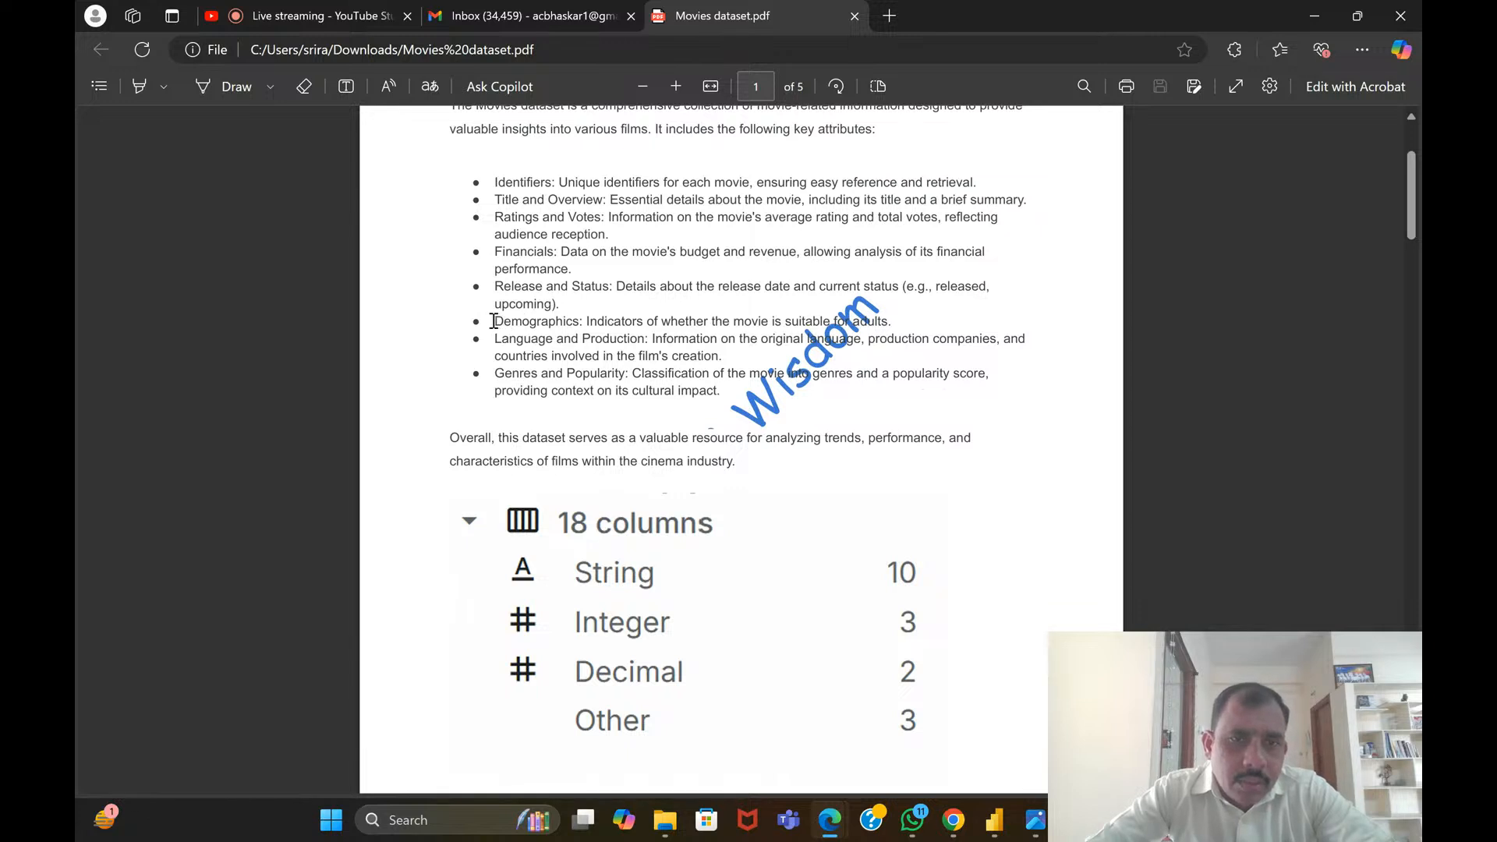
drag(494, 321, 899, 328)
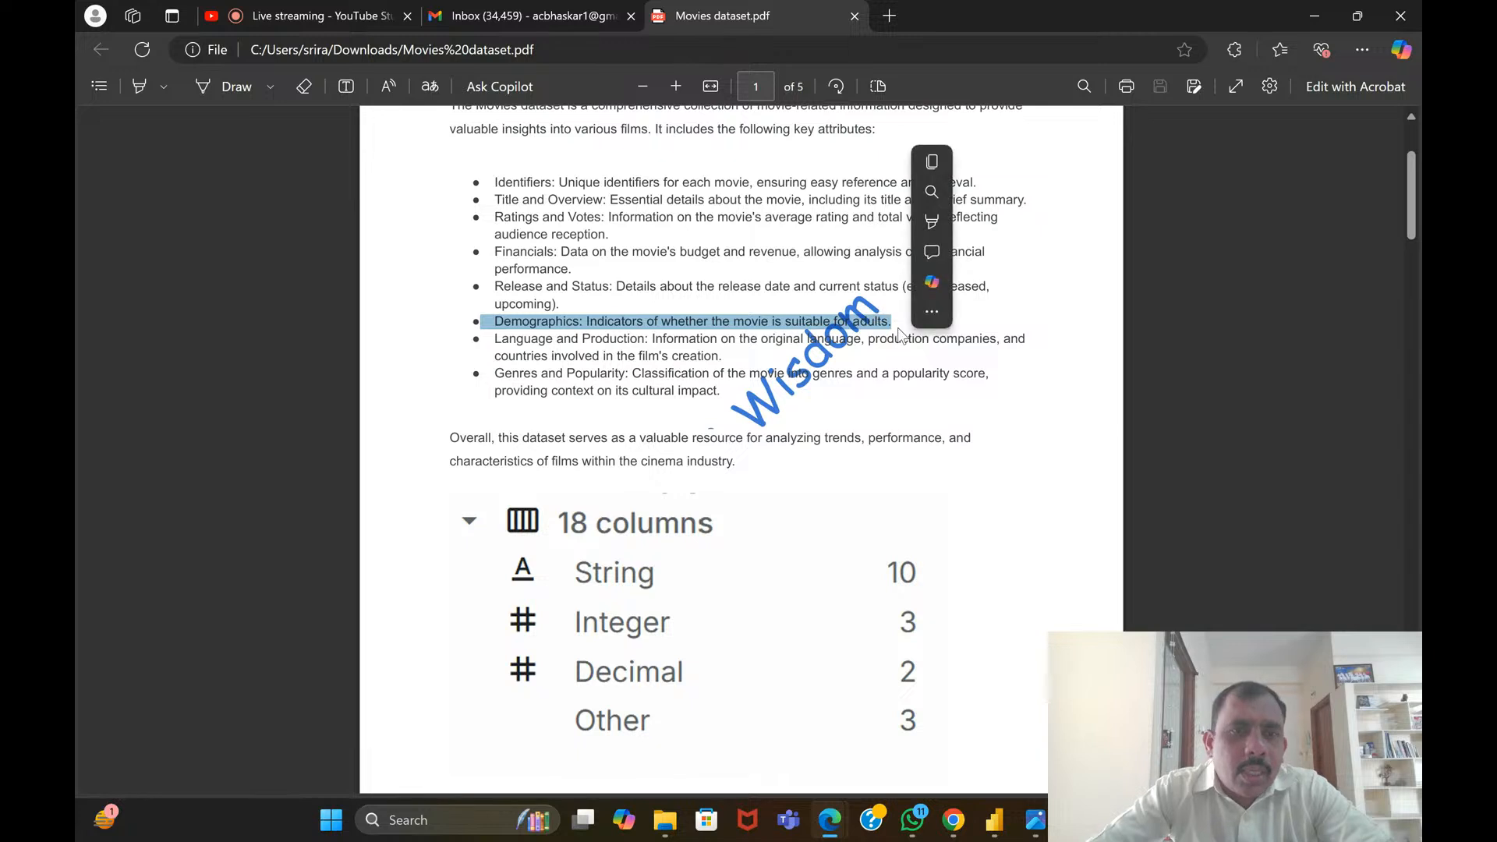
click(630, 291)
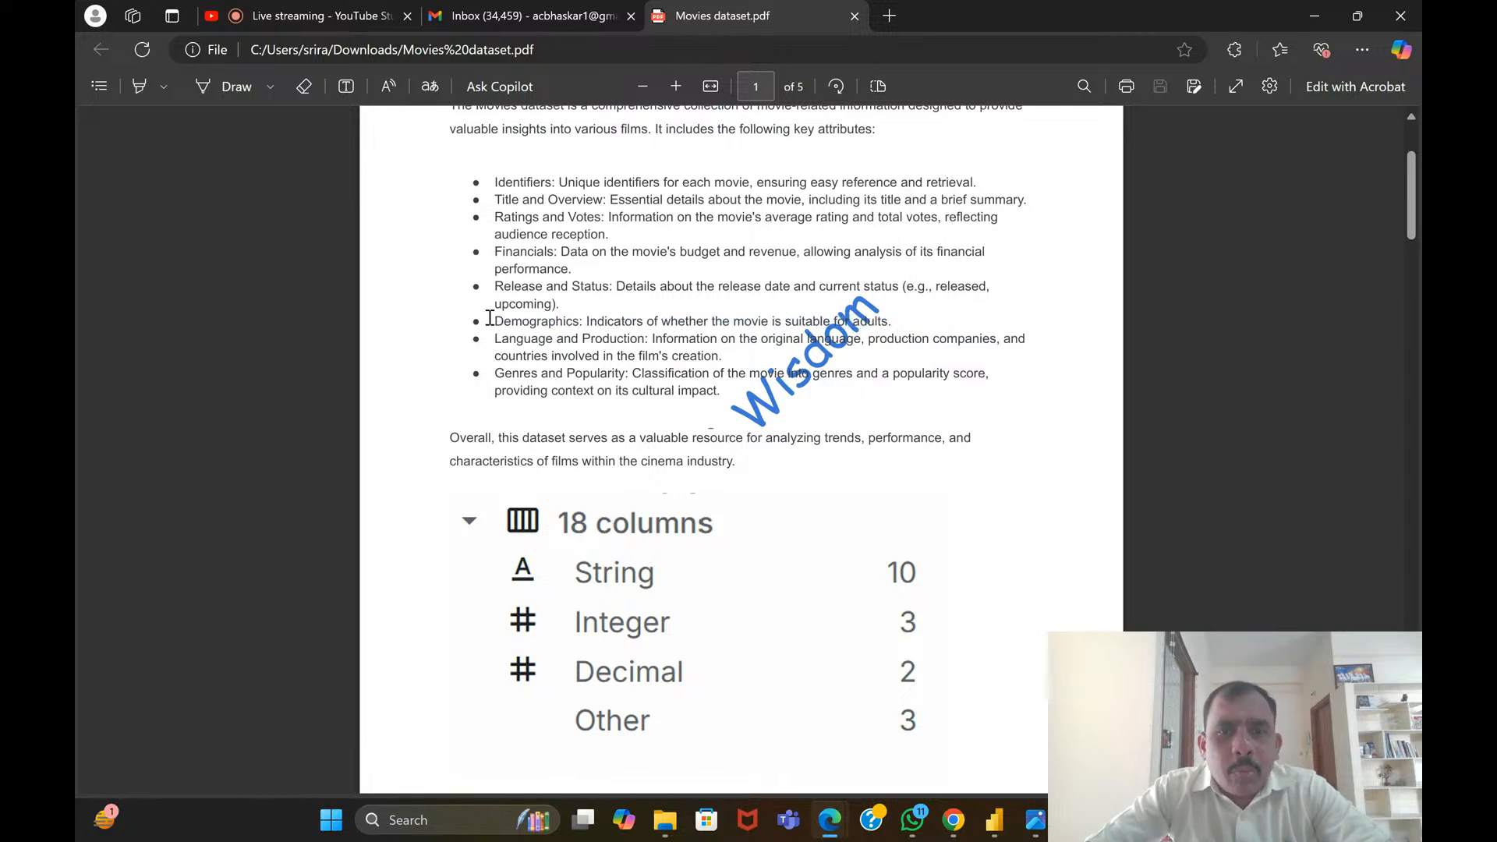
drag(490, 318, 928, 319)
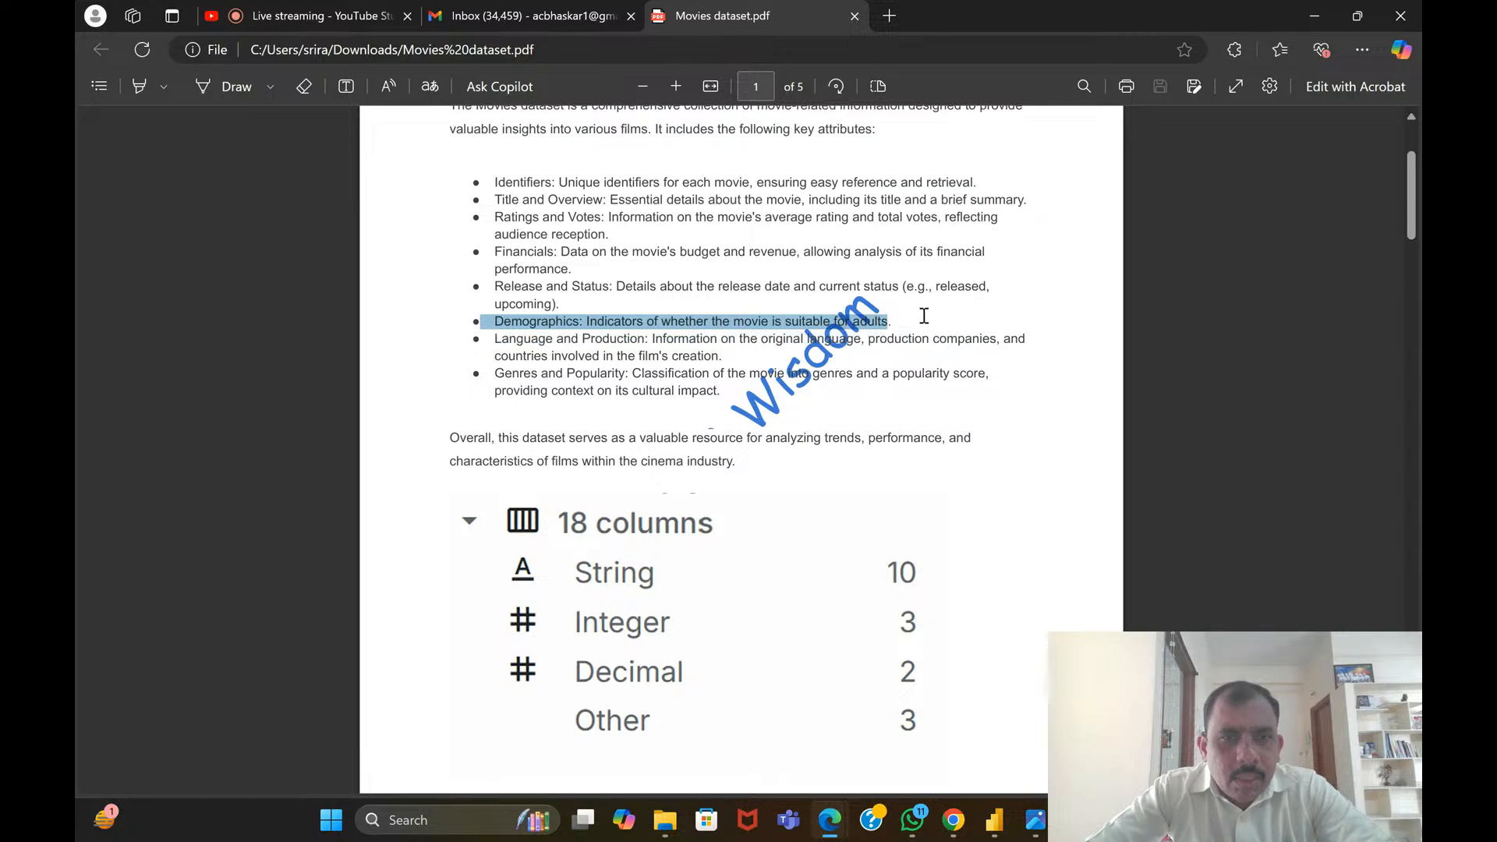
click(674, 375)
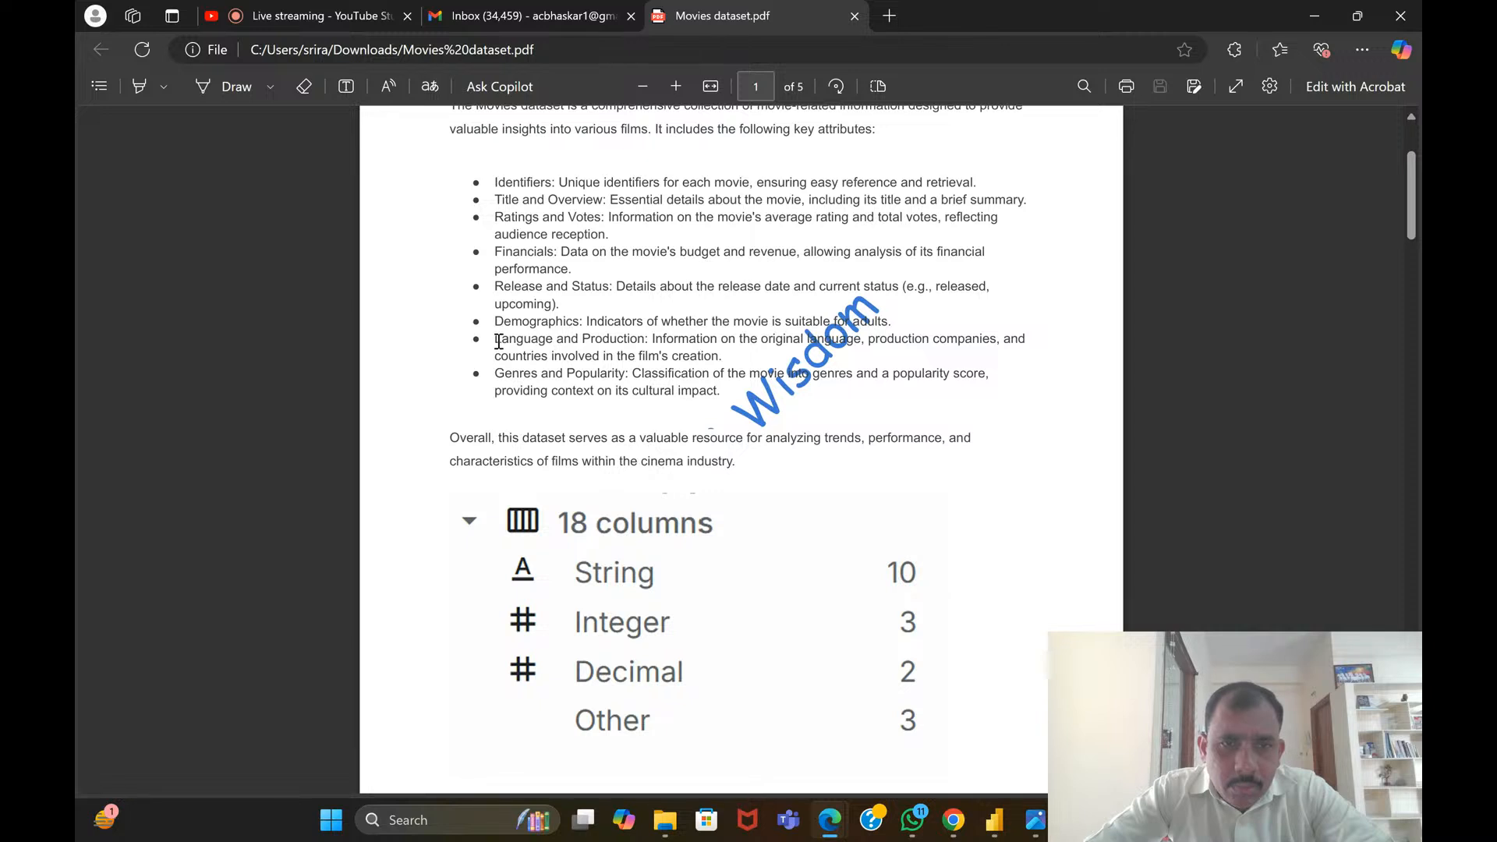
Read the Language and Production and the Genres and Popularity attributes, selecting their text as a reading aid
drag(499, 341, 734, 349)
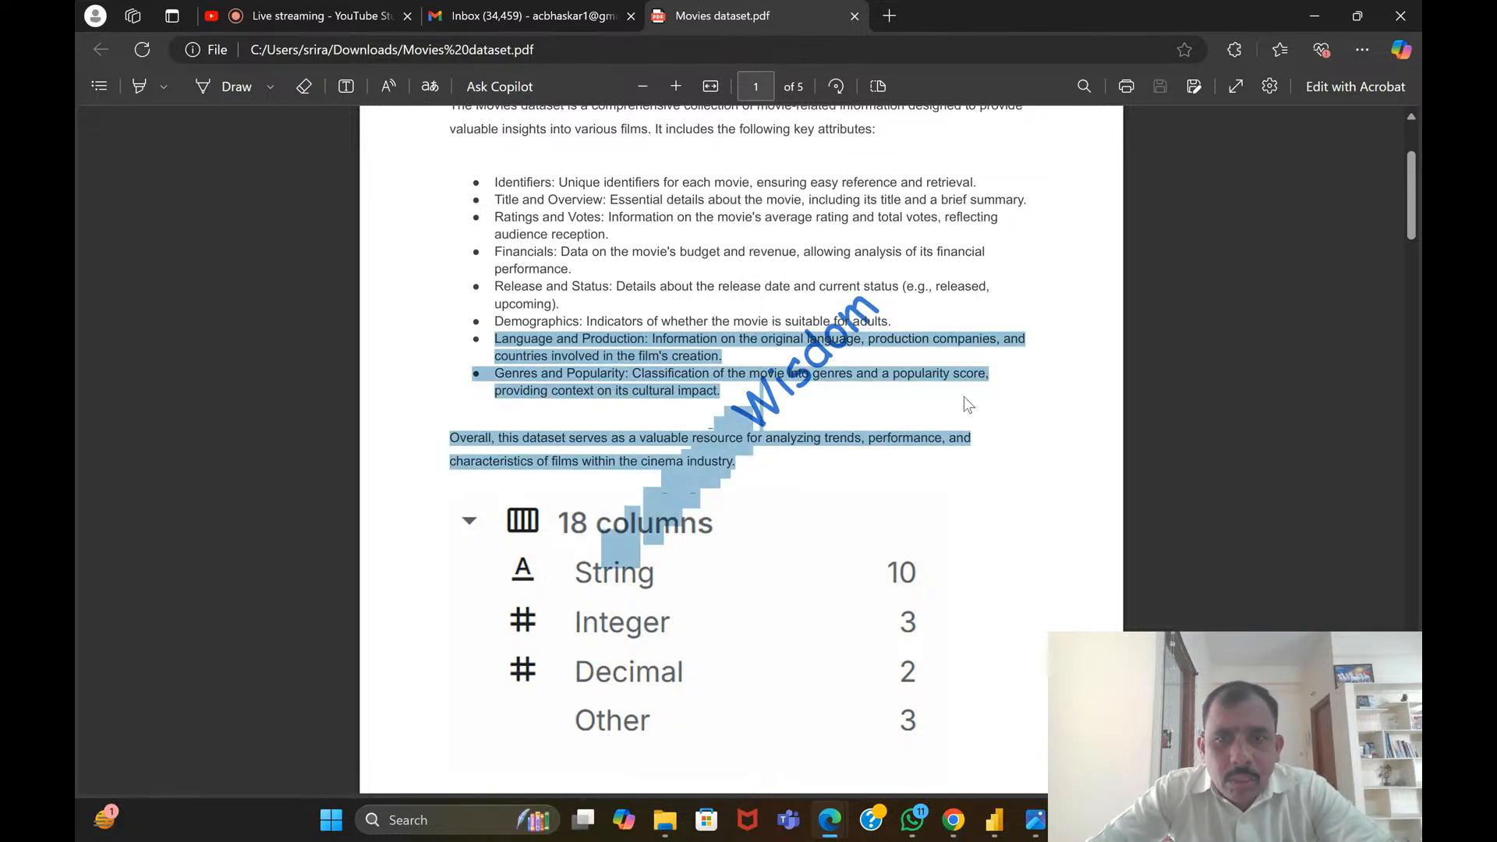
click(948, 382)
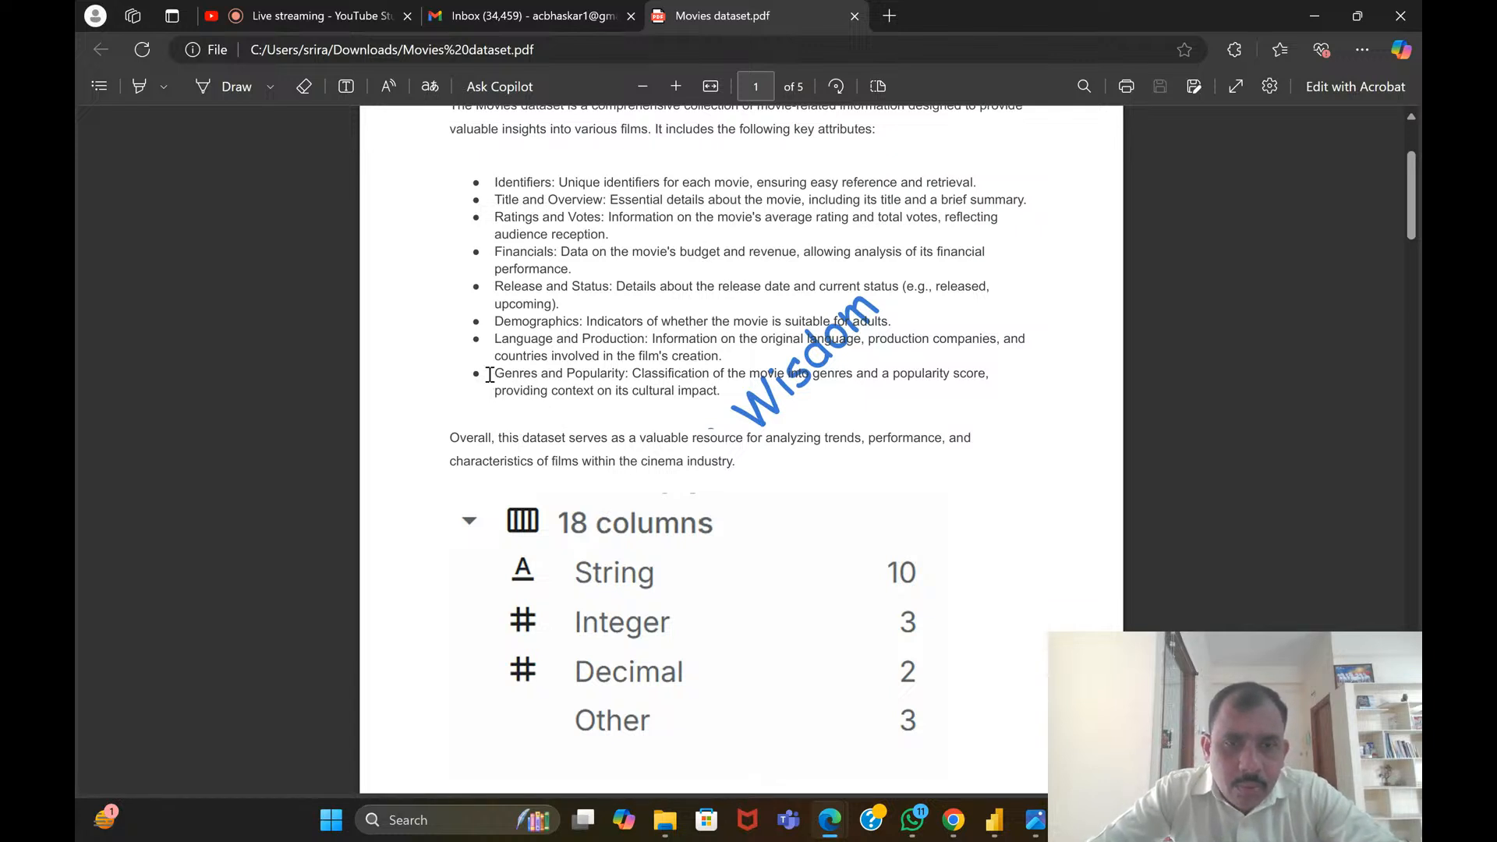
drag(489, 375, 738, 382)
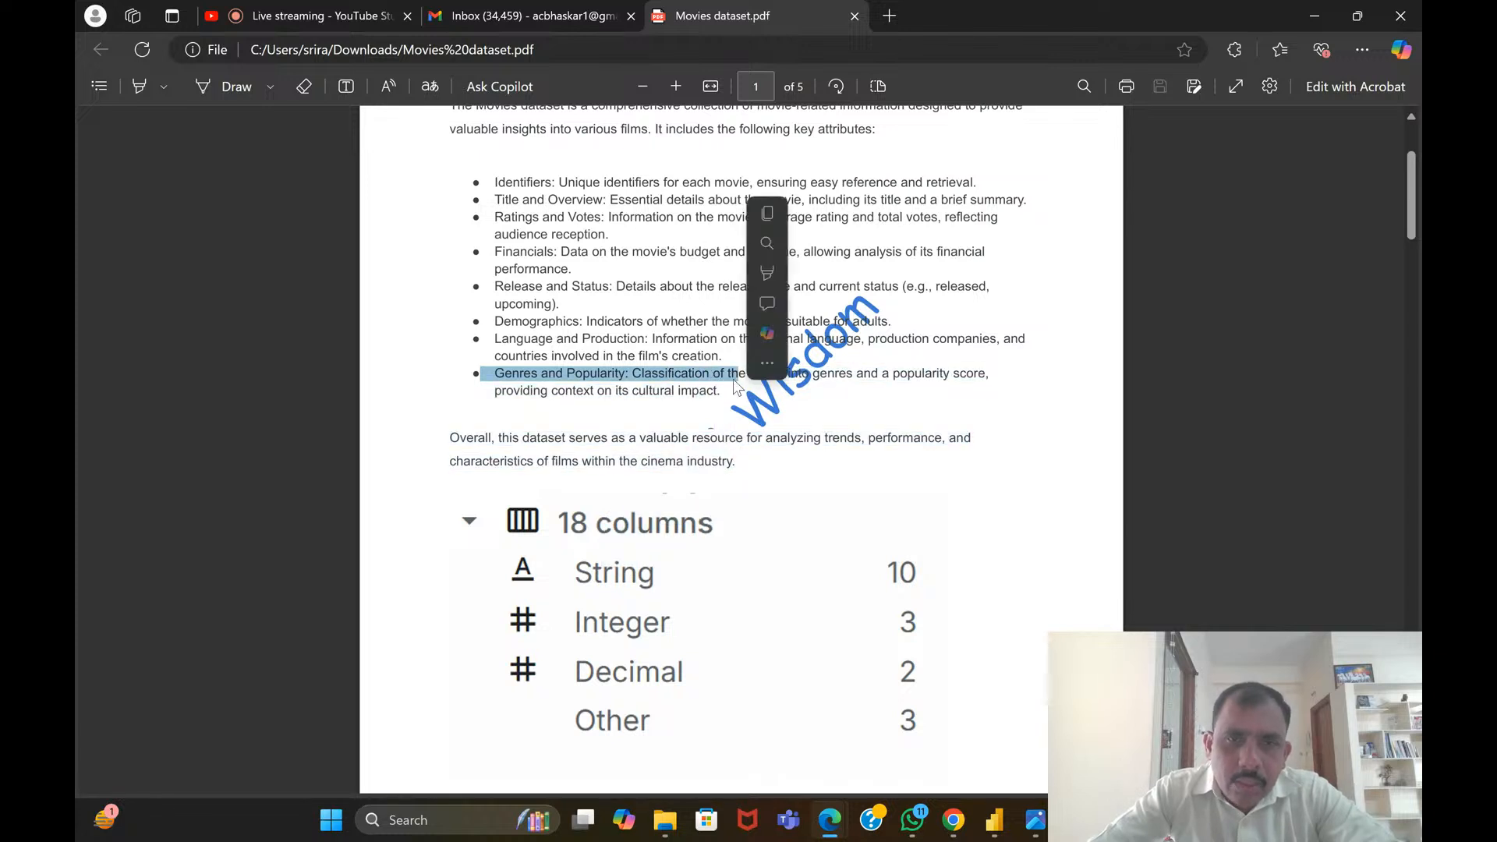
click(663, 382)
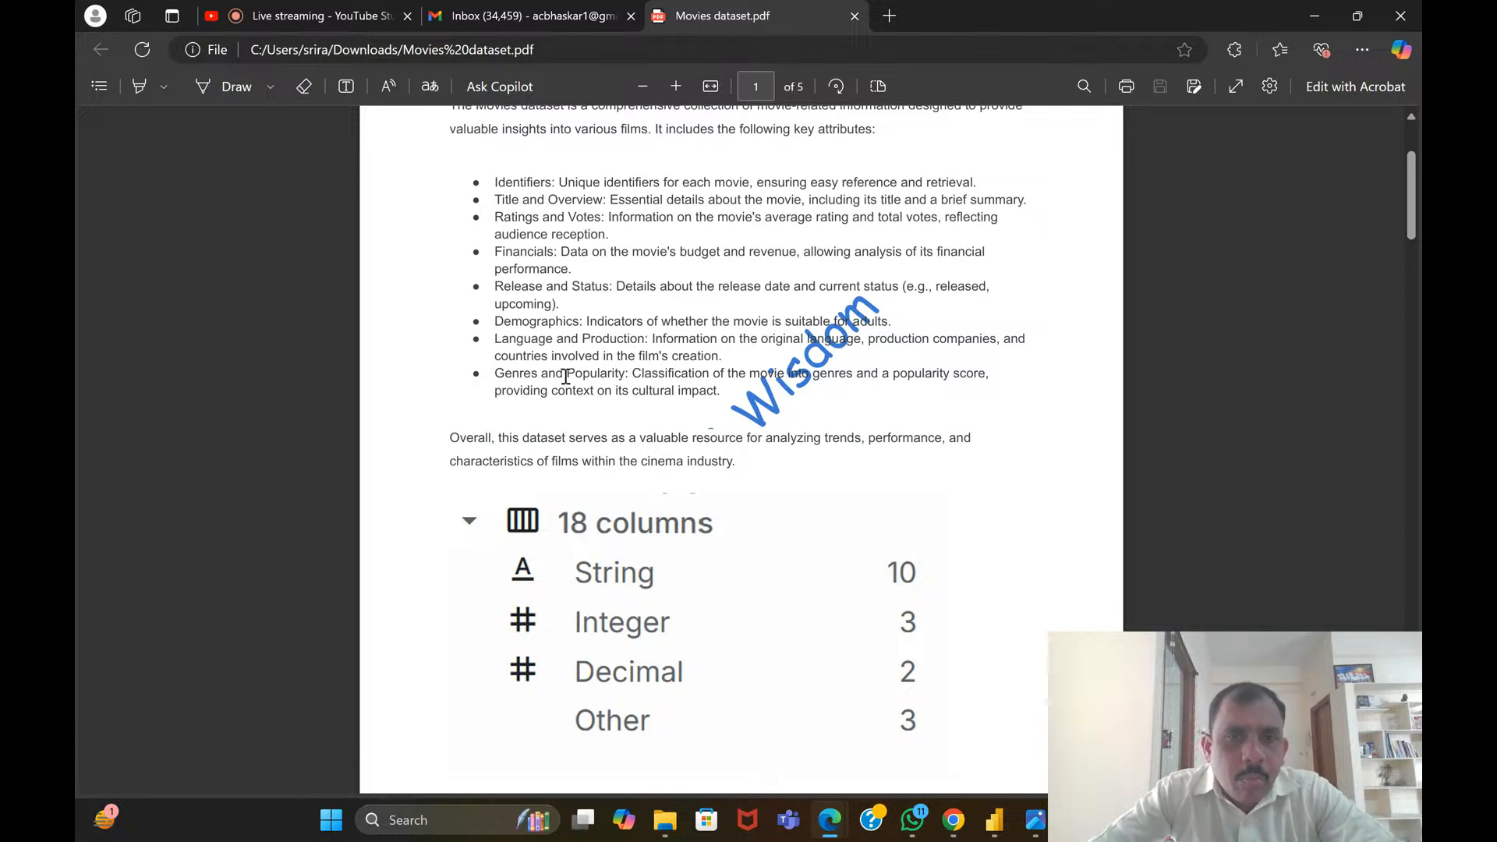
drag(566, 376, 739, 377)
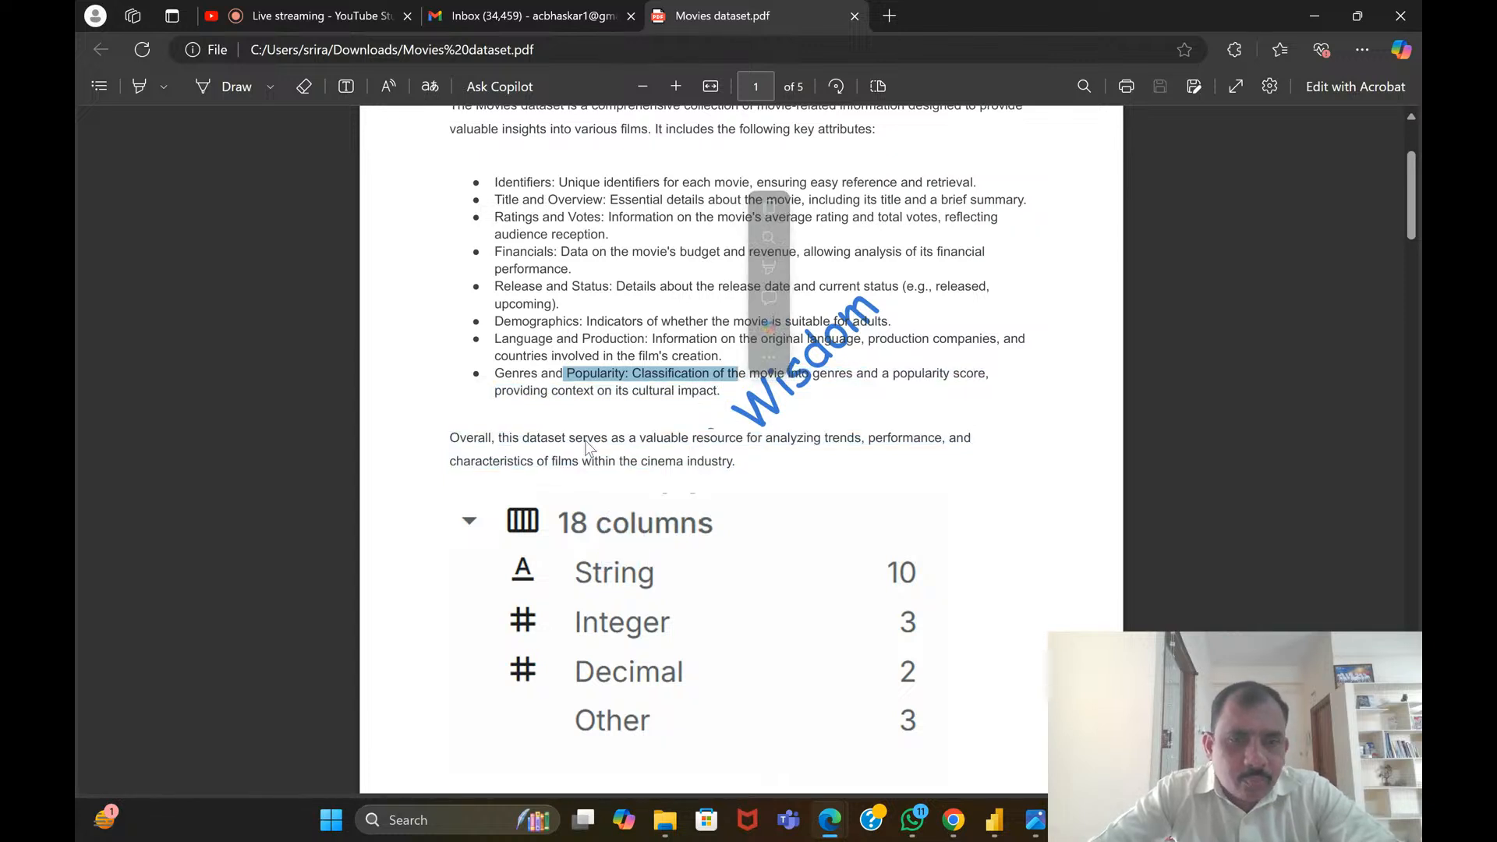
Read the closing paragraph on the dataset's overall value and bring the column data type summary into view
scroll(633, 437, down, 2)
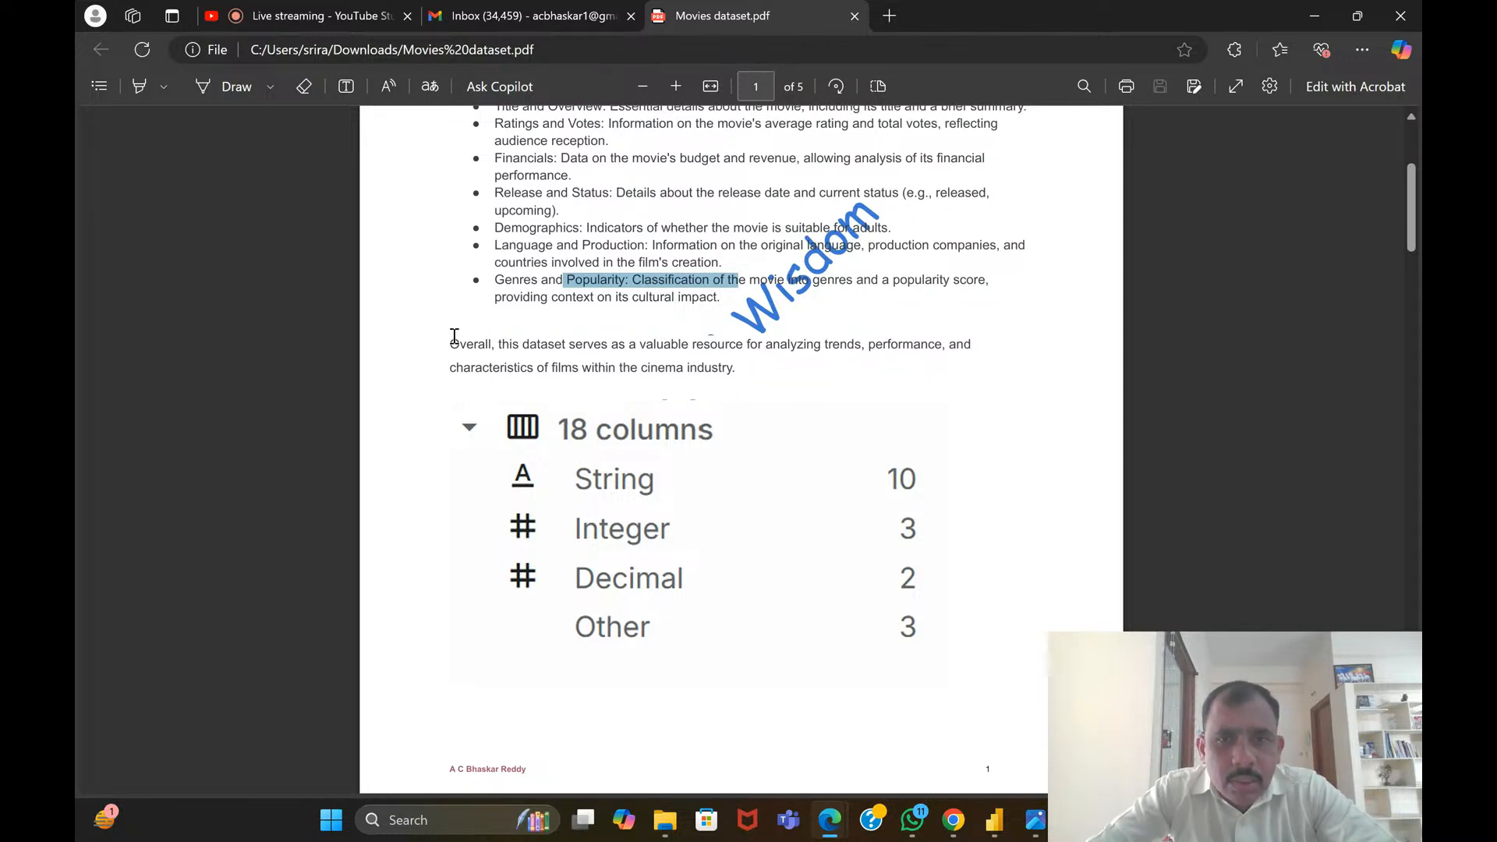
drag(454, 339, 695, 352)
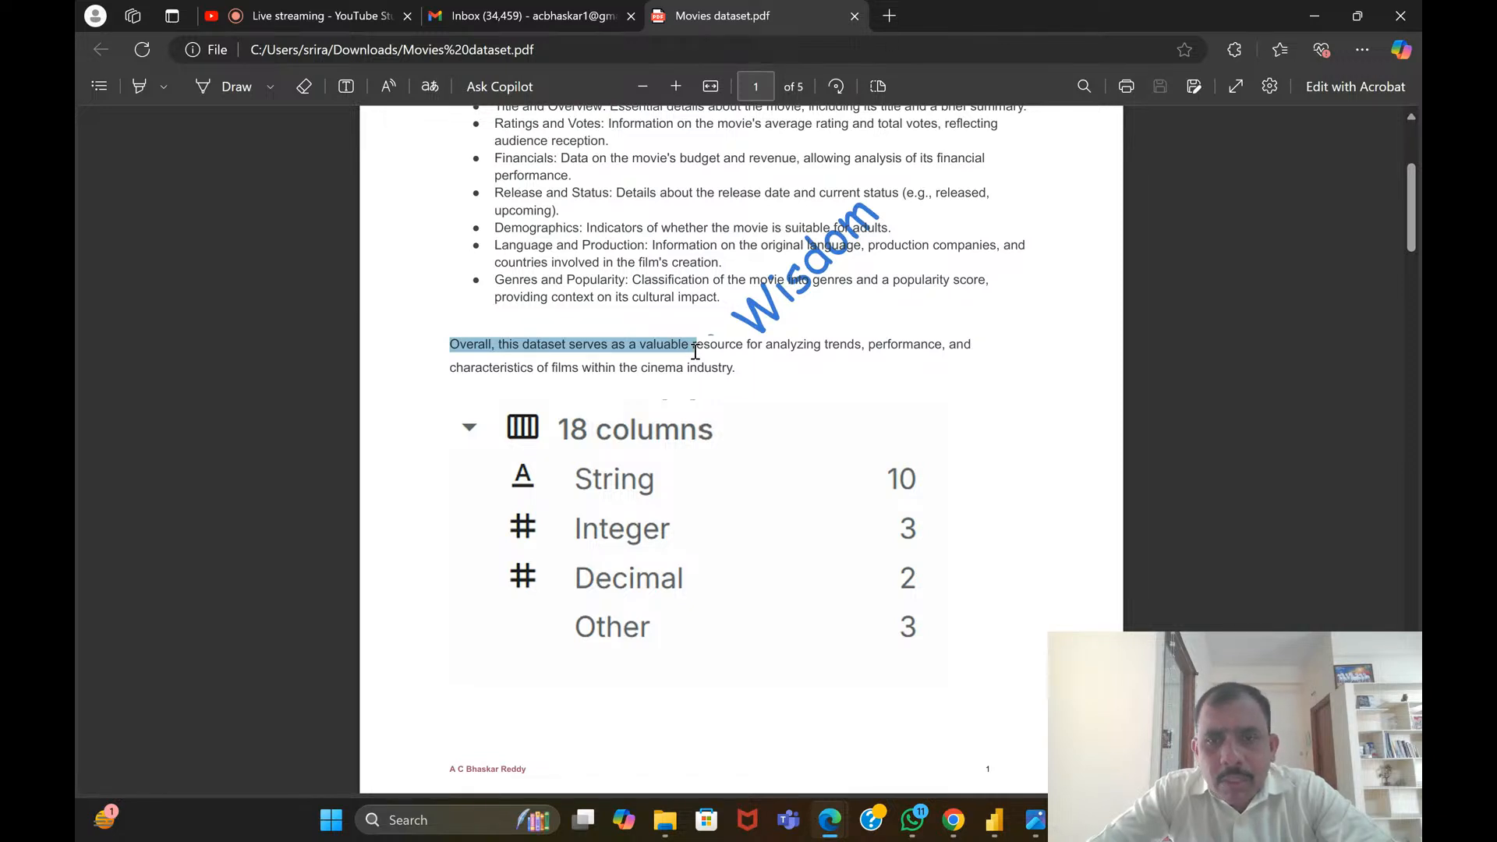
drag(696, 352, 737, 334)
click(720, 331)
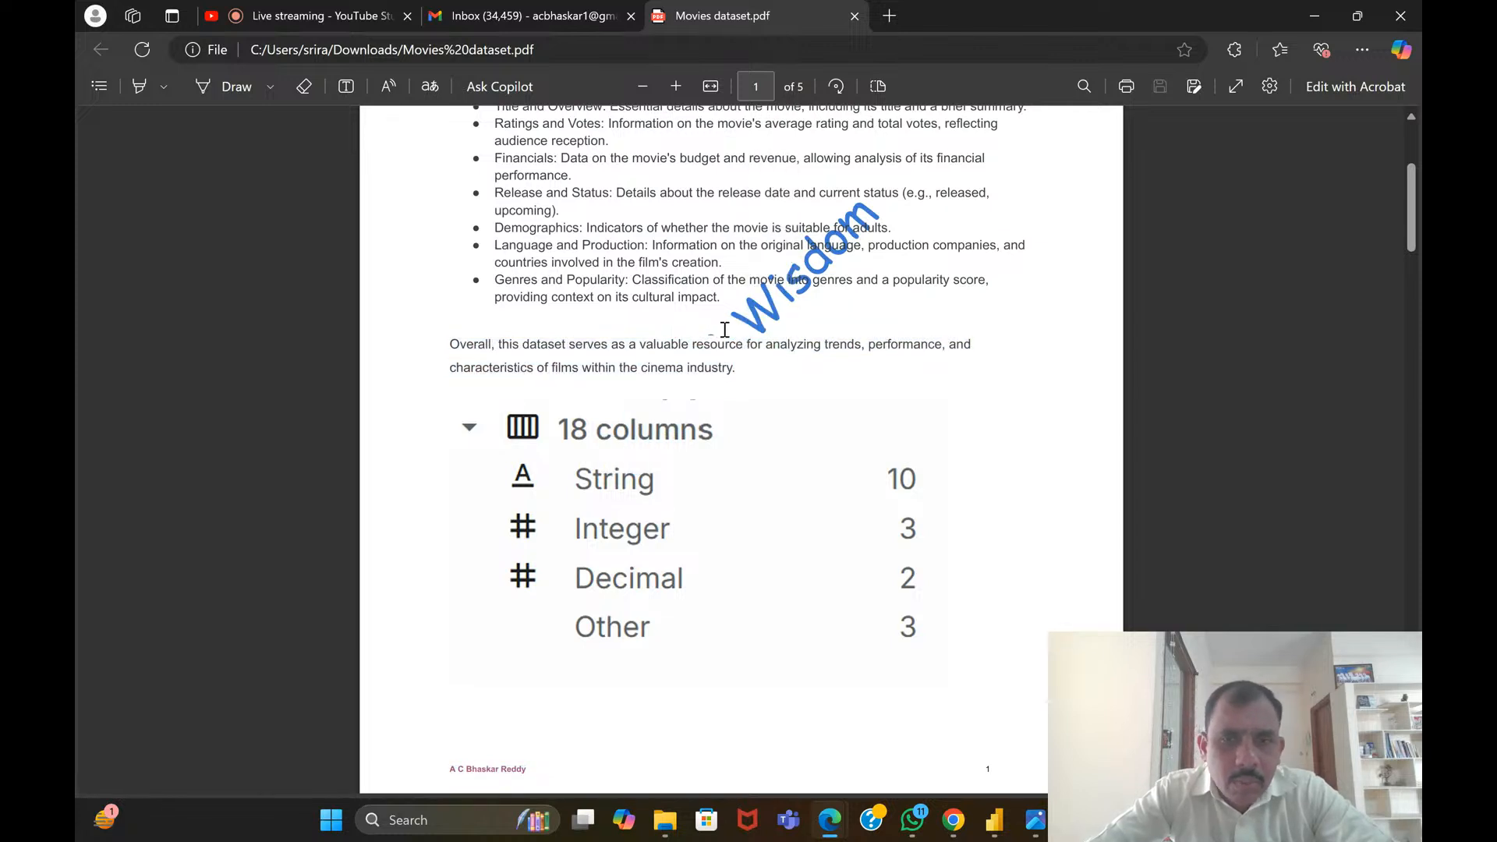
scroll(720, 332, down, 1)
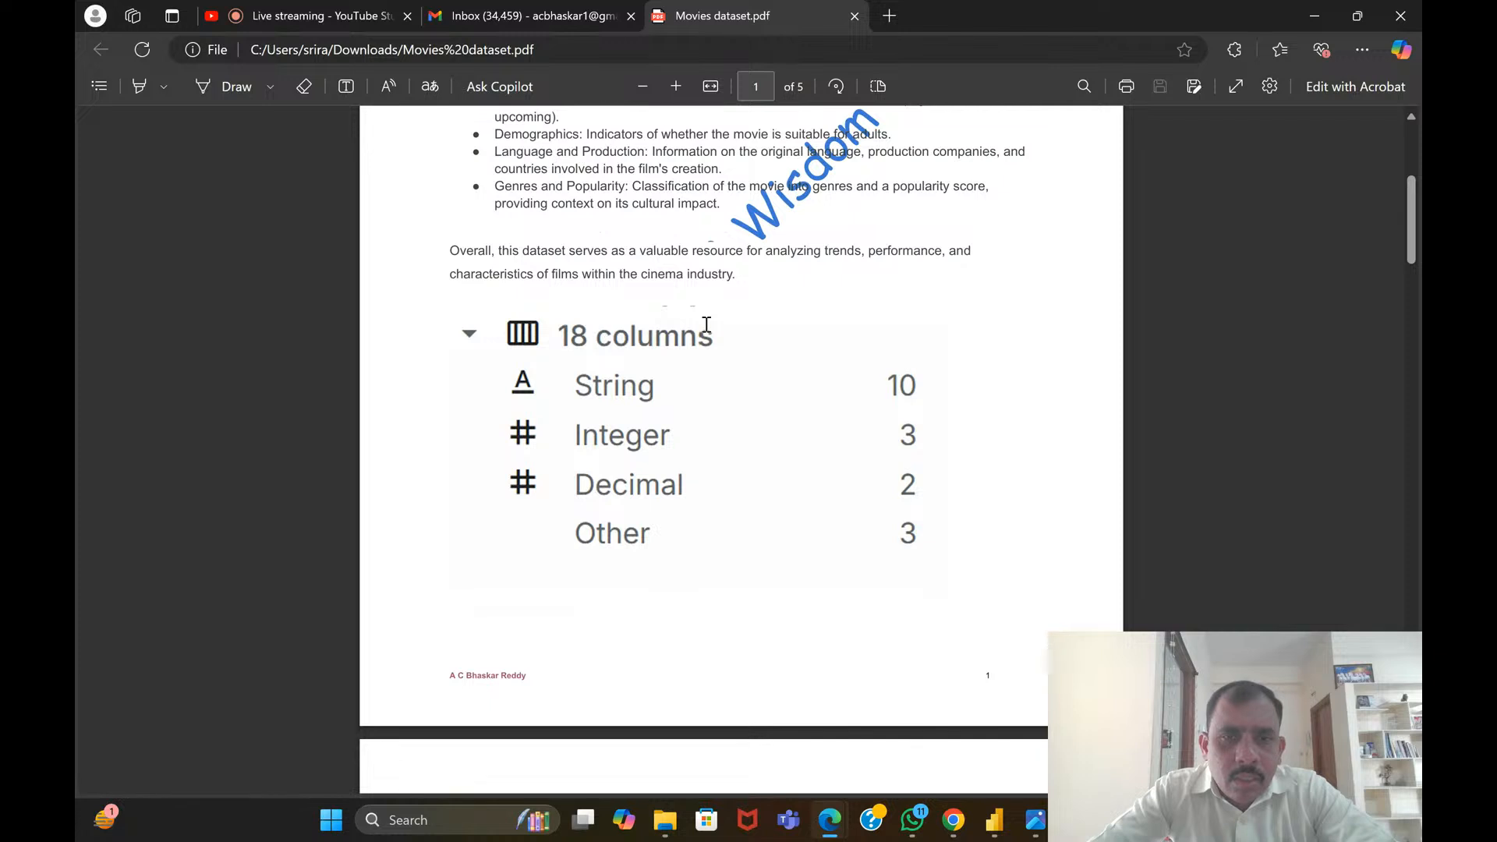
Examine the movie_id column profile on page 2, including its distribution, validity, mean, standard deviation and quantiles
scroll(742, 341, down, 3)
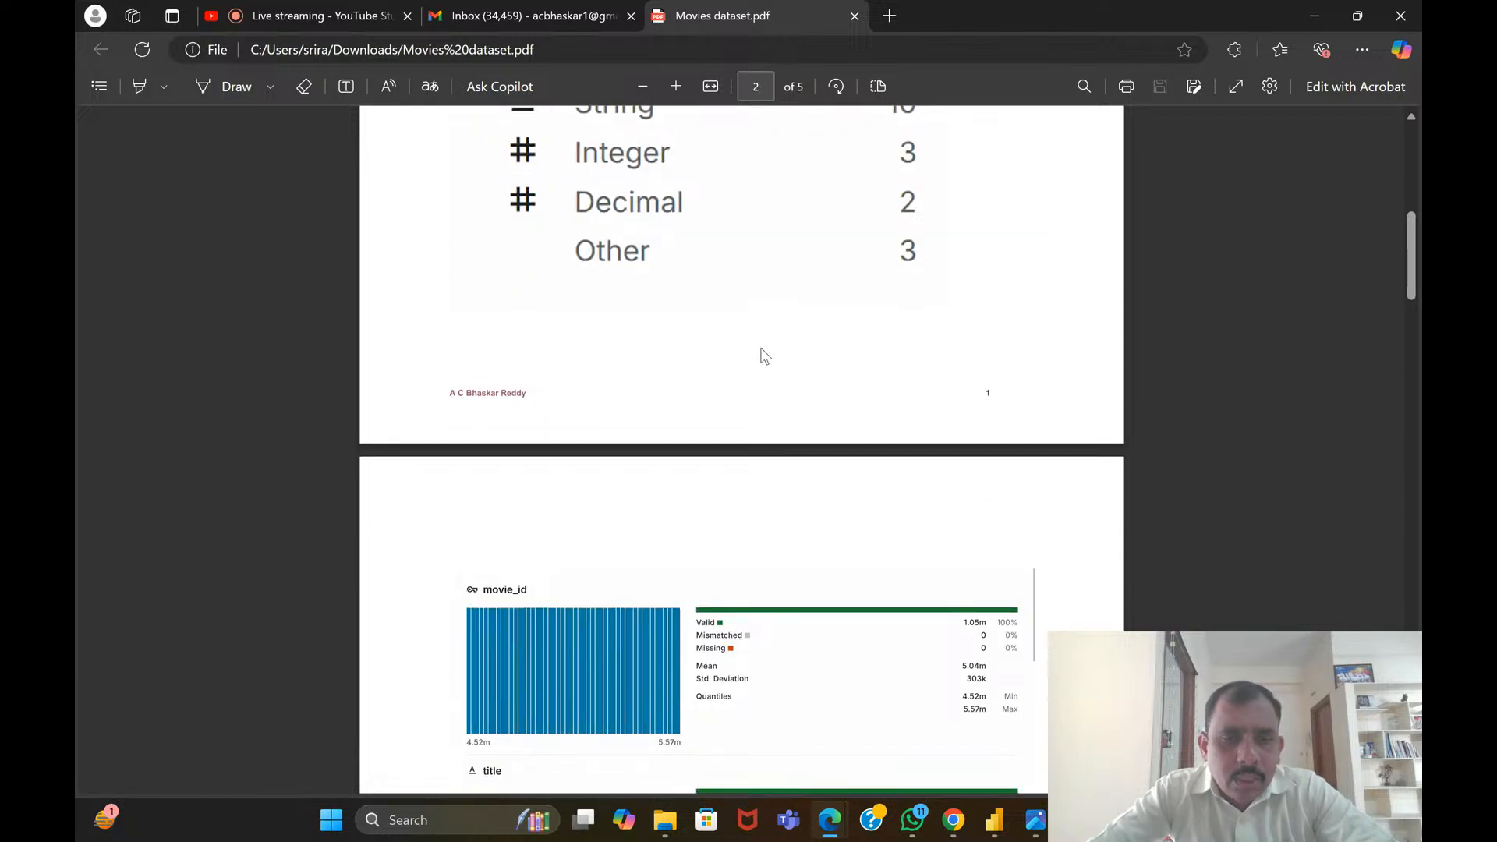
scroll(760, 354, down, 3)
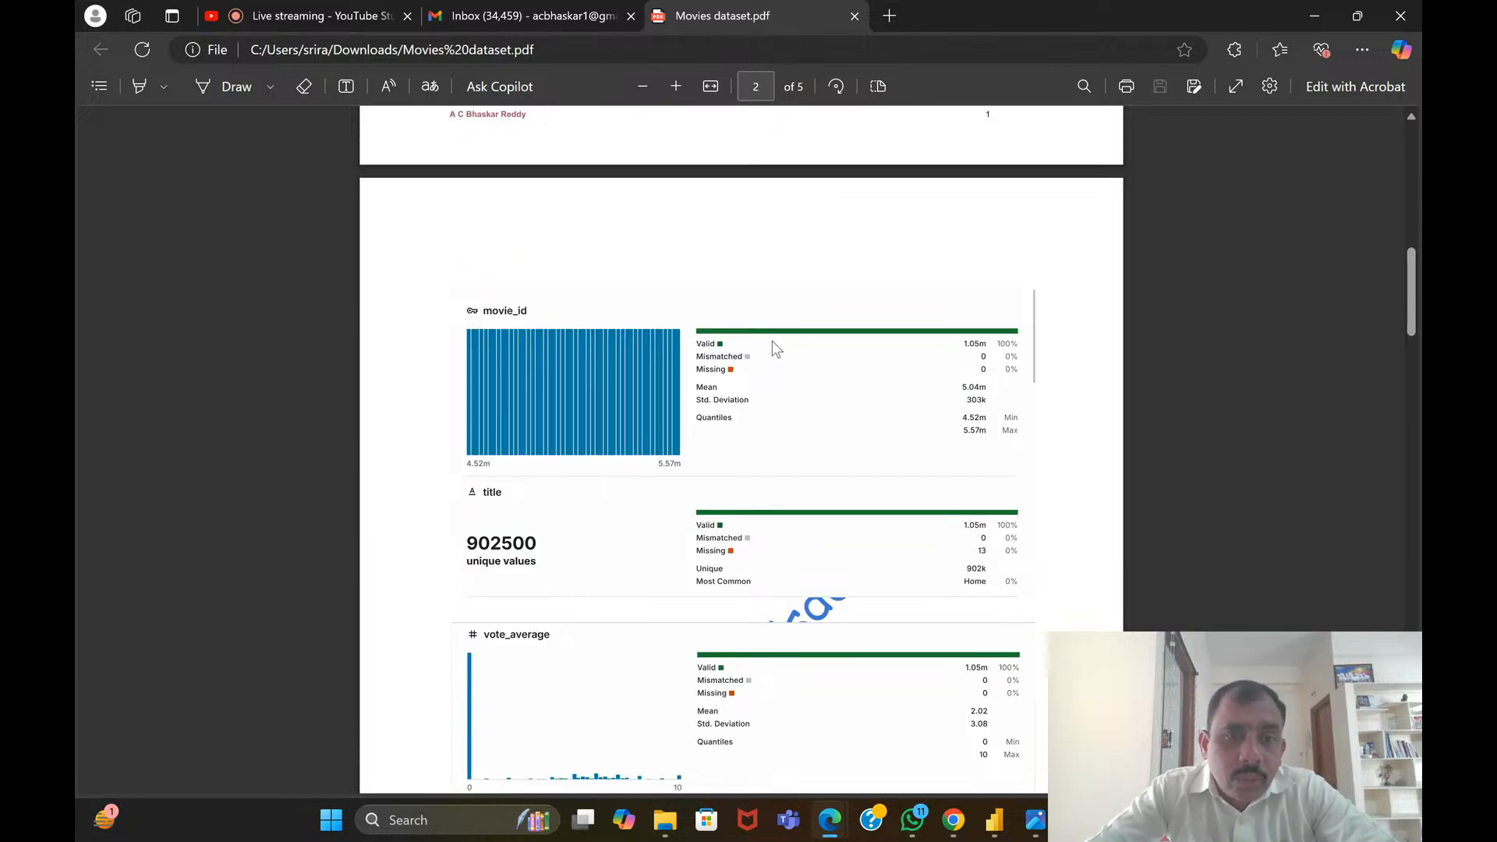
scroll(575, 285, down, 2)
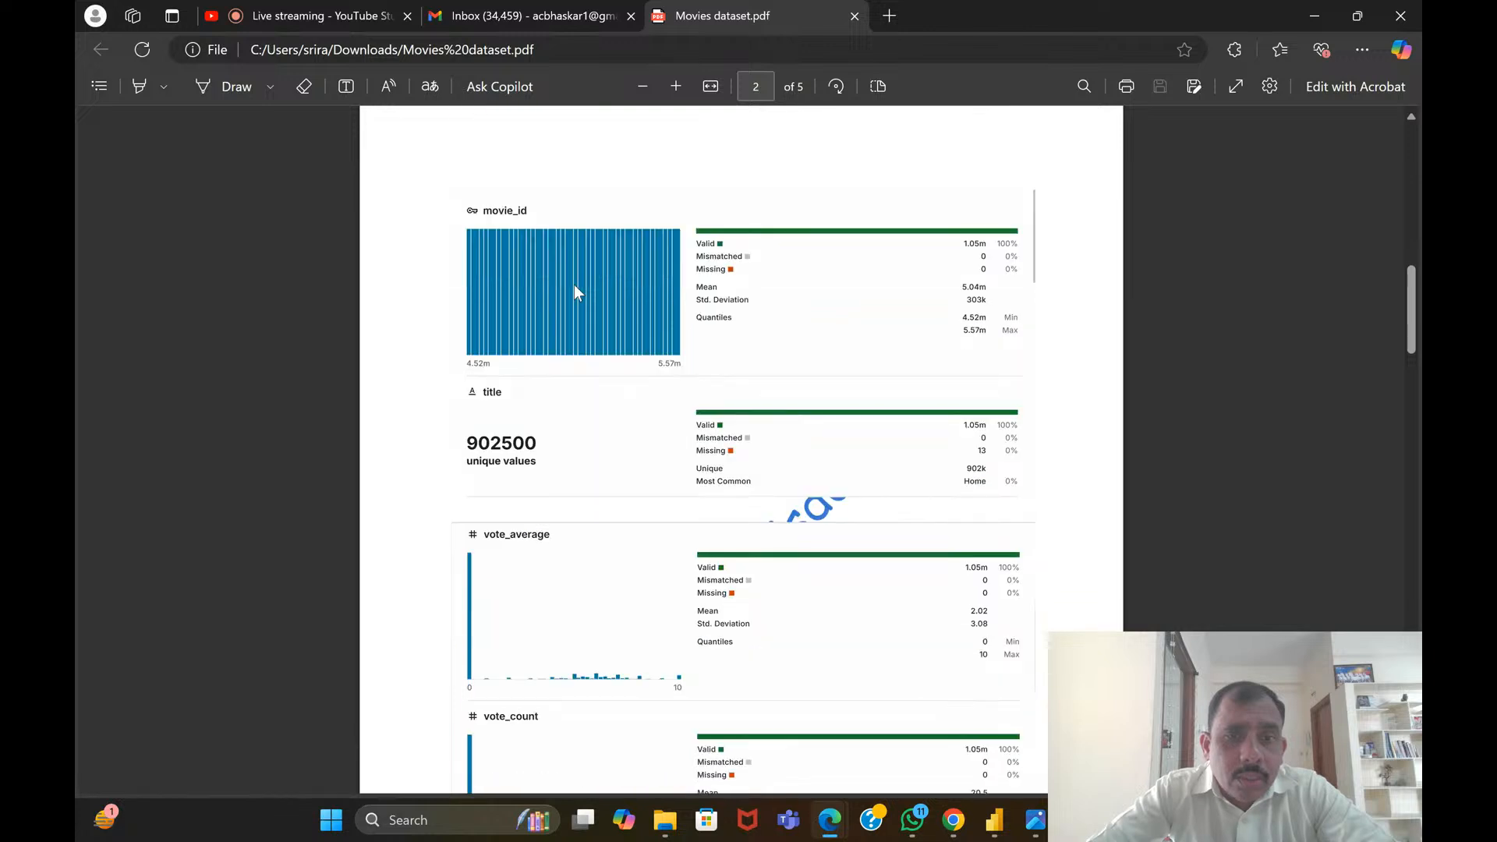
scroll(574, 286, up, 2)
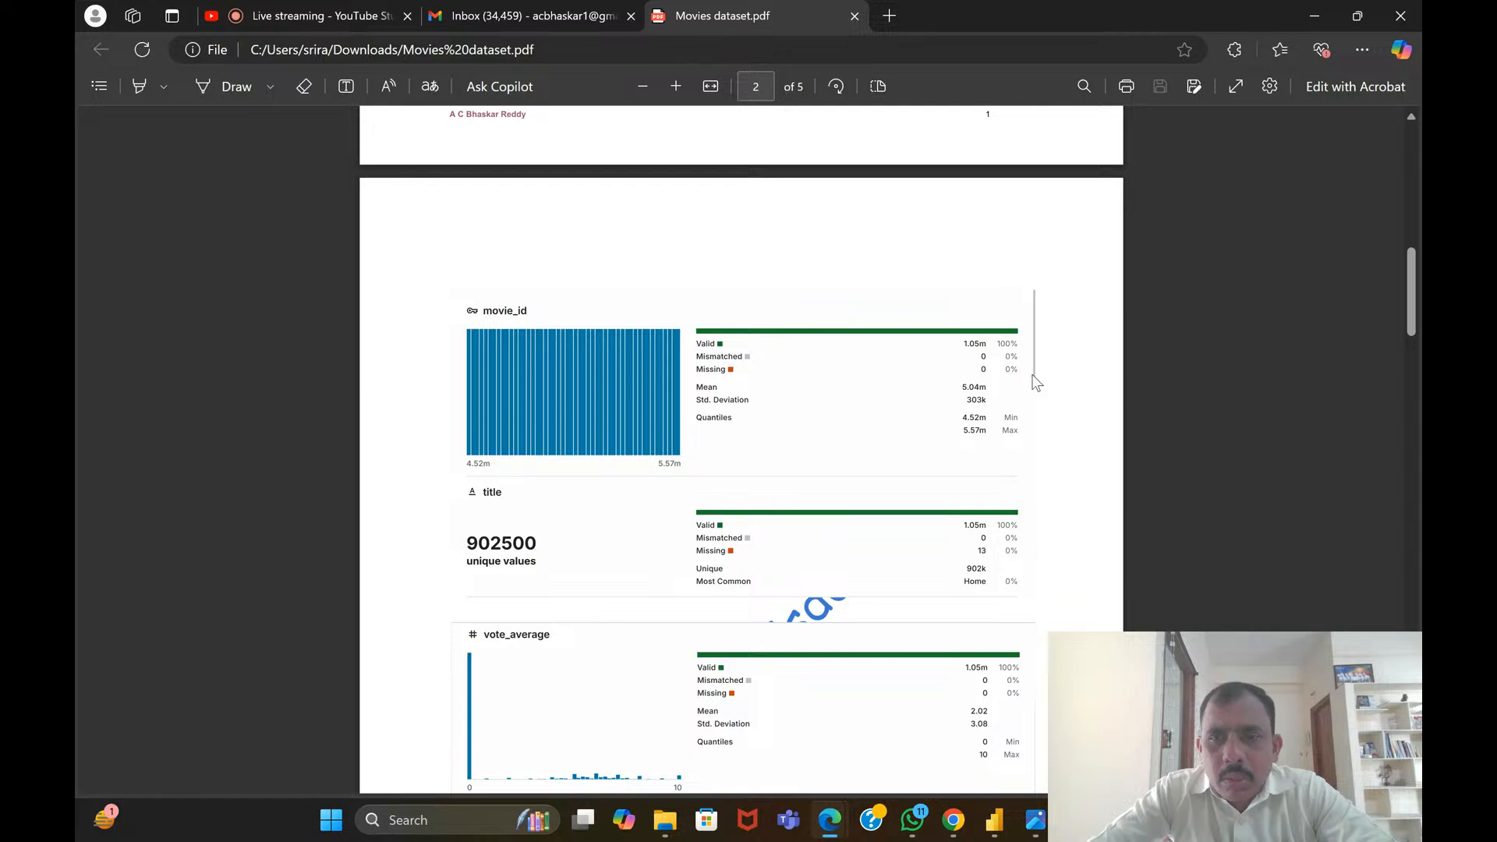
scroll(1037, 371, down, 1)
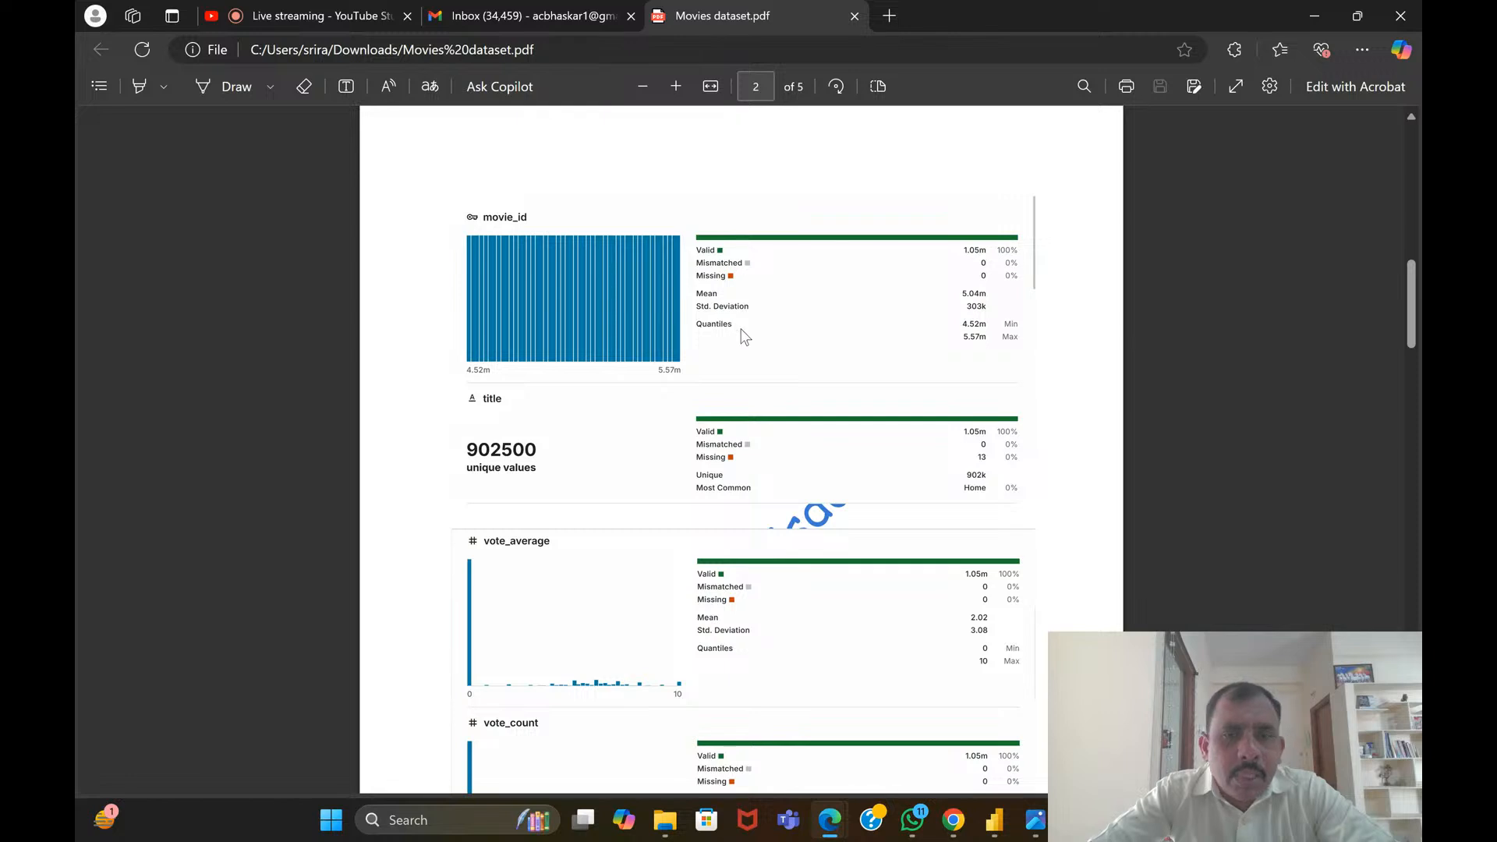
Examine the title, vote_average and vote_count column profiles on page 2 of the dataset description
scroll(745, 336, down, 2)
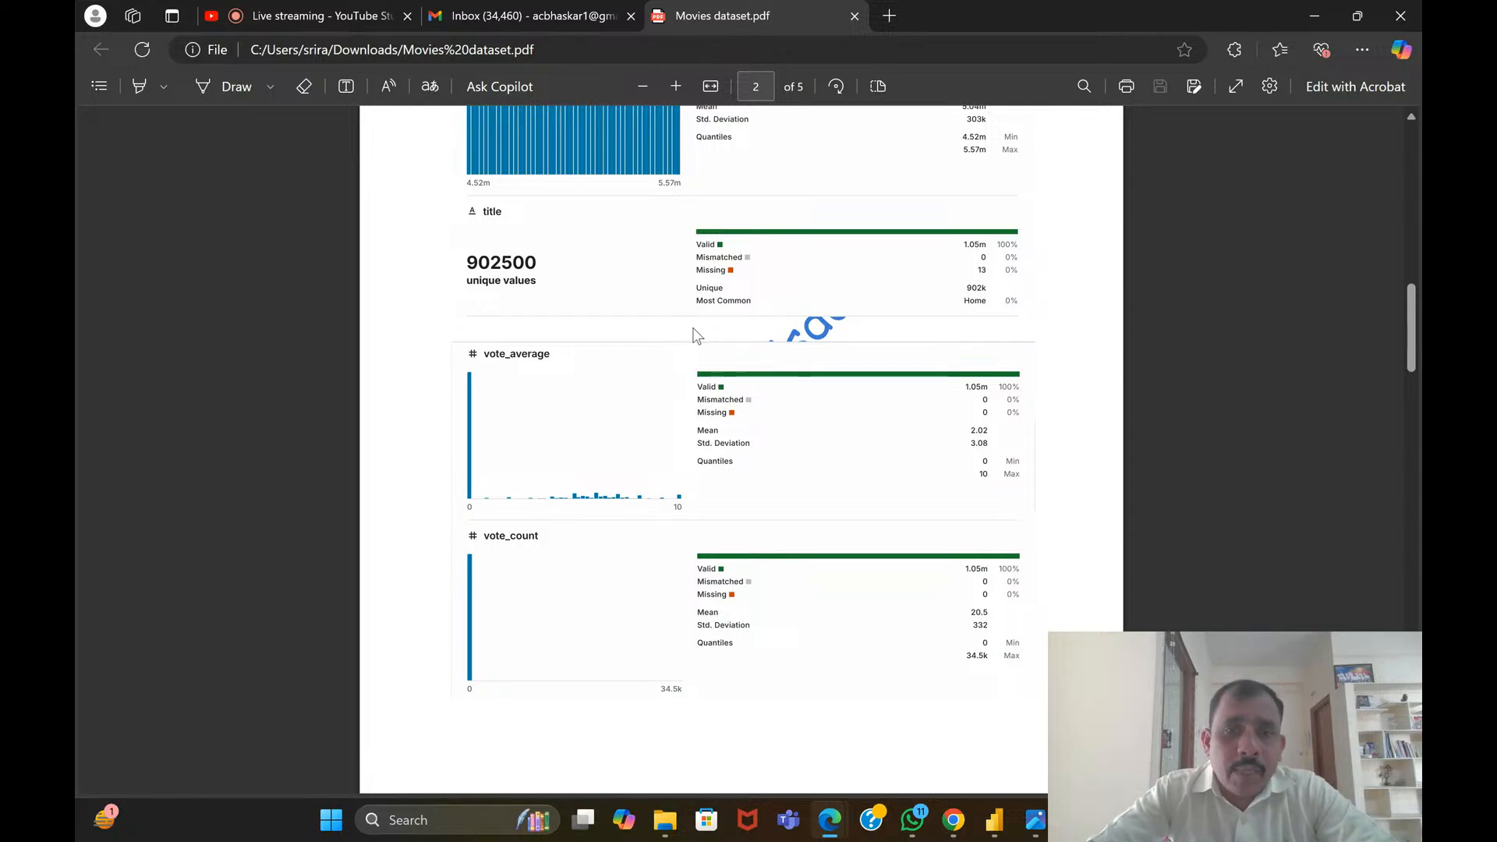
scroll(696, 336, down, 3)
scroll(696, 328, up, 4)
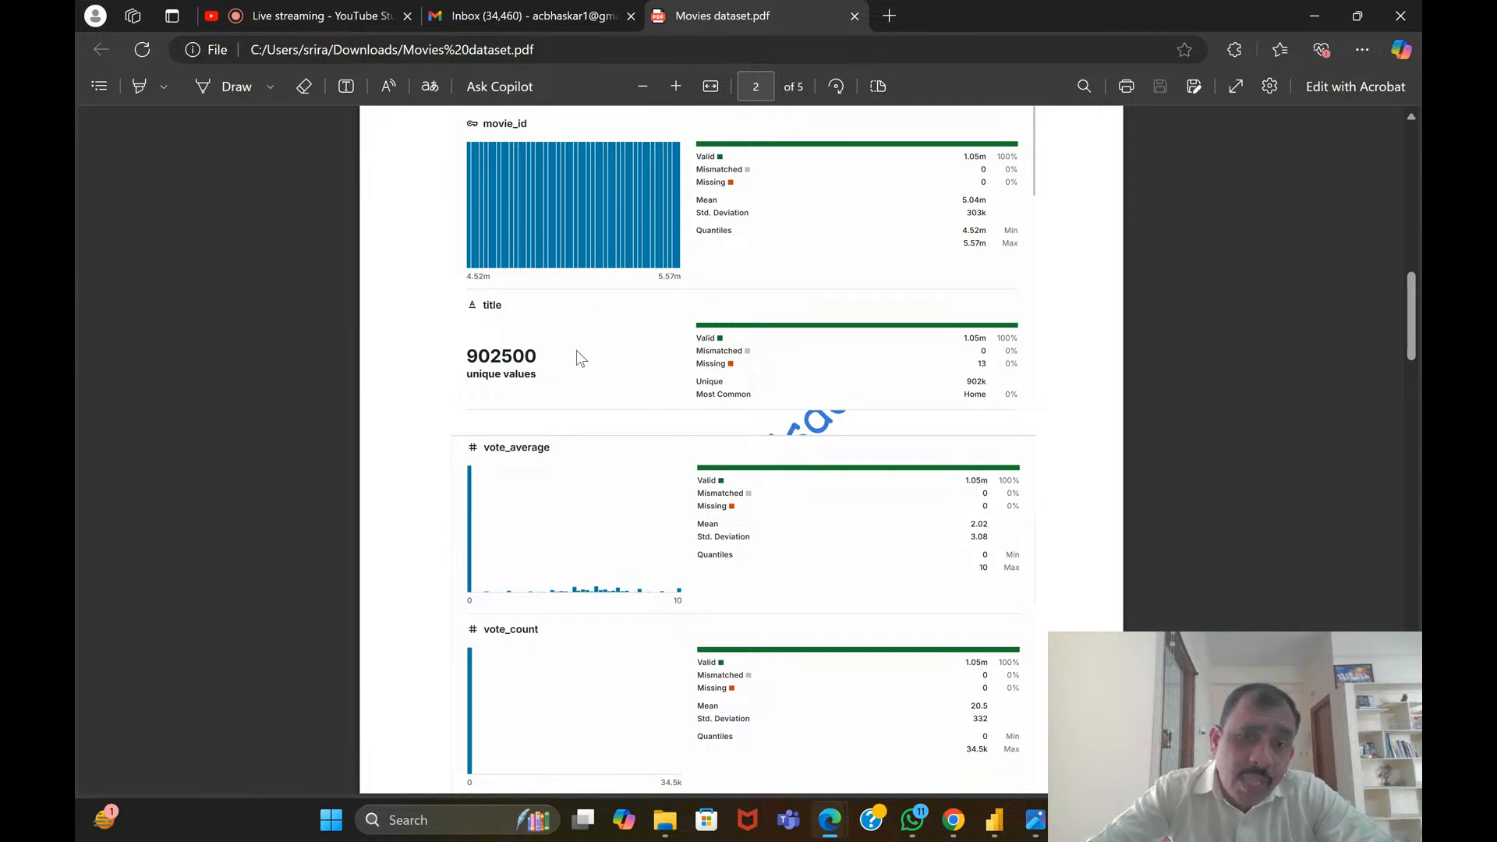
scroll(580, 361, down, 3)
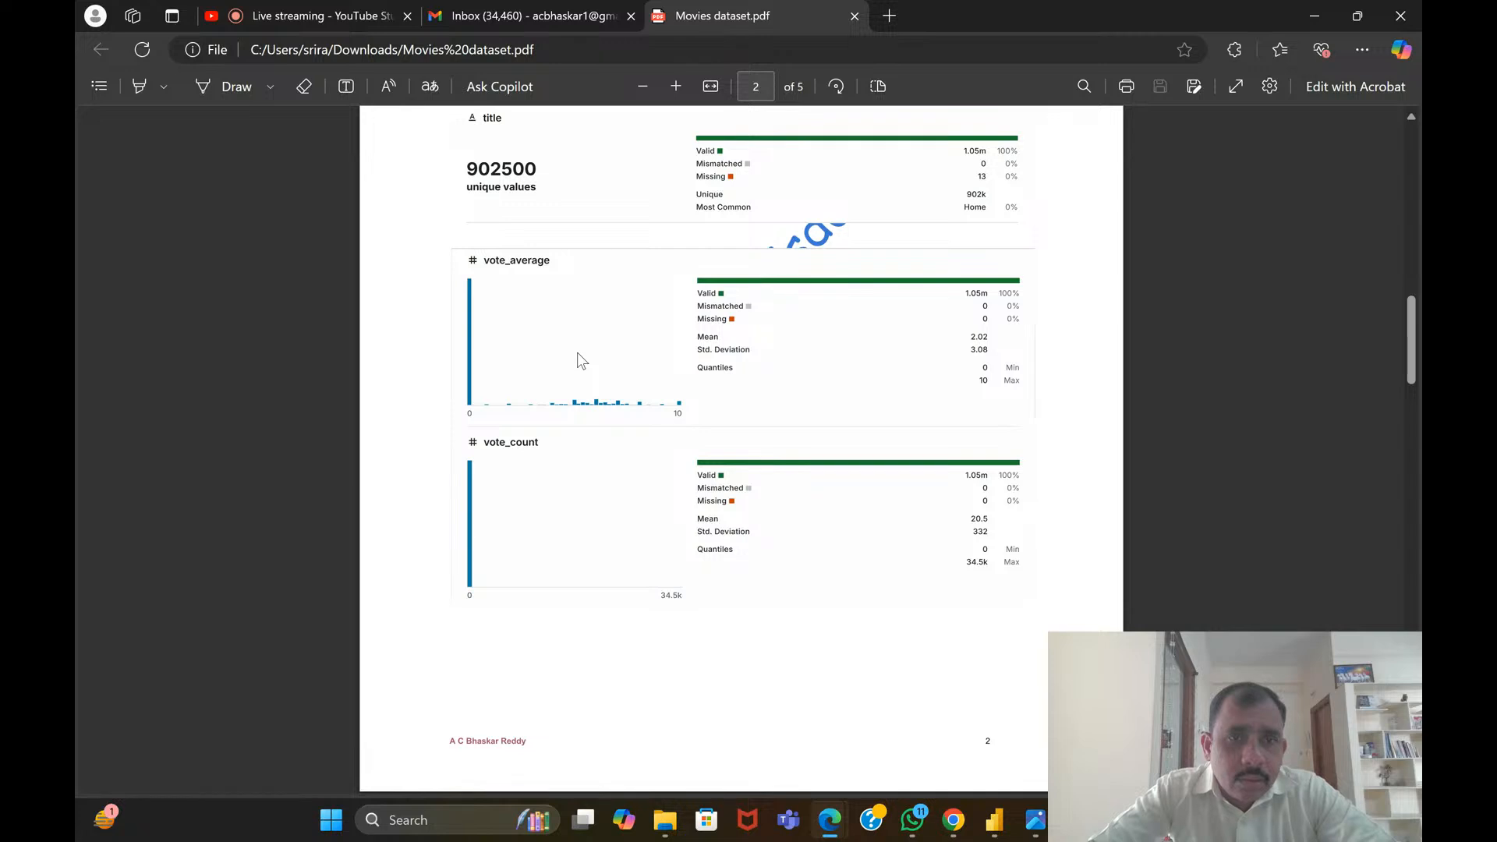
scroll(579, 356, down, 1)
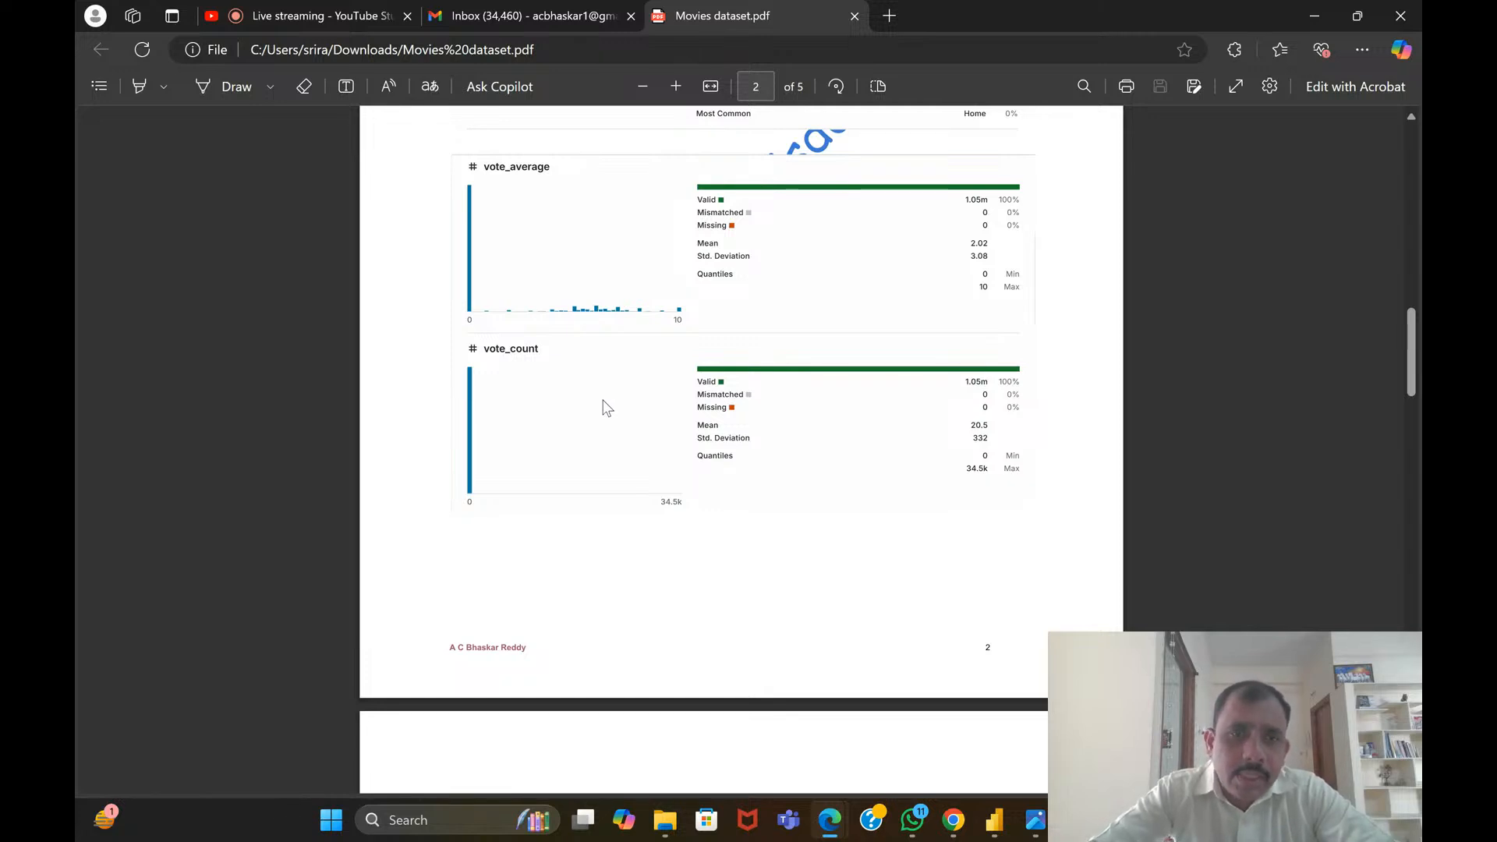
Examine the status, release_date and revenue column profiles on page 3 of the dataset description
scroll(608, 408, down, 2)
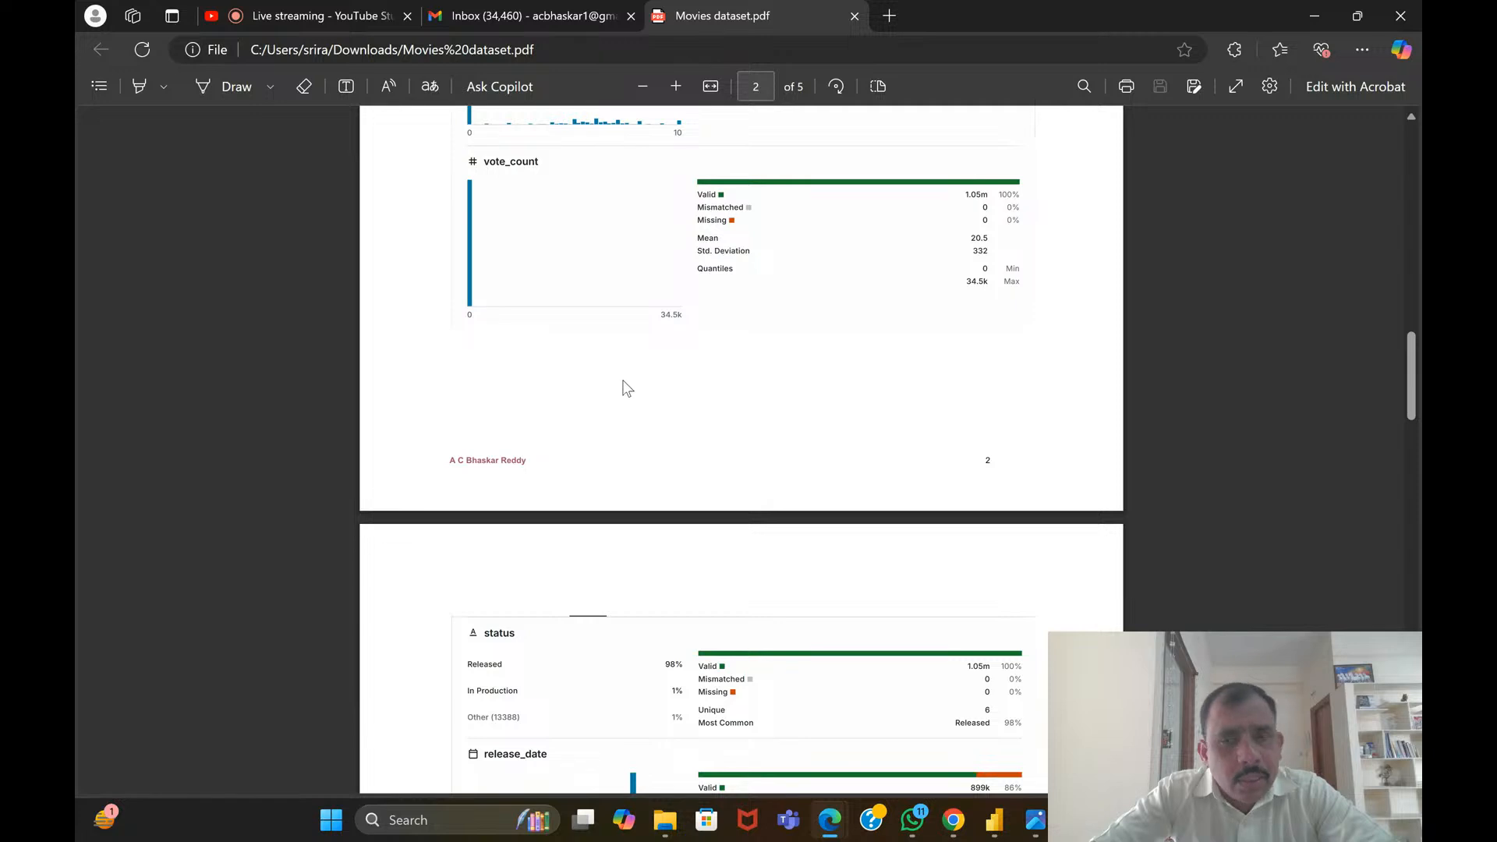
scroll(627, 387, down, 3)
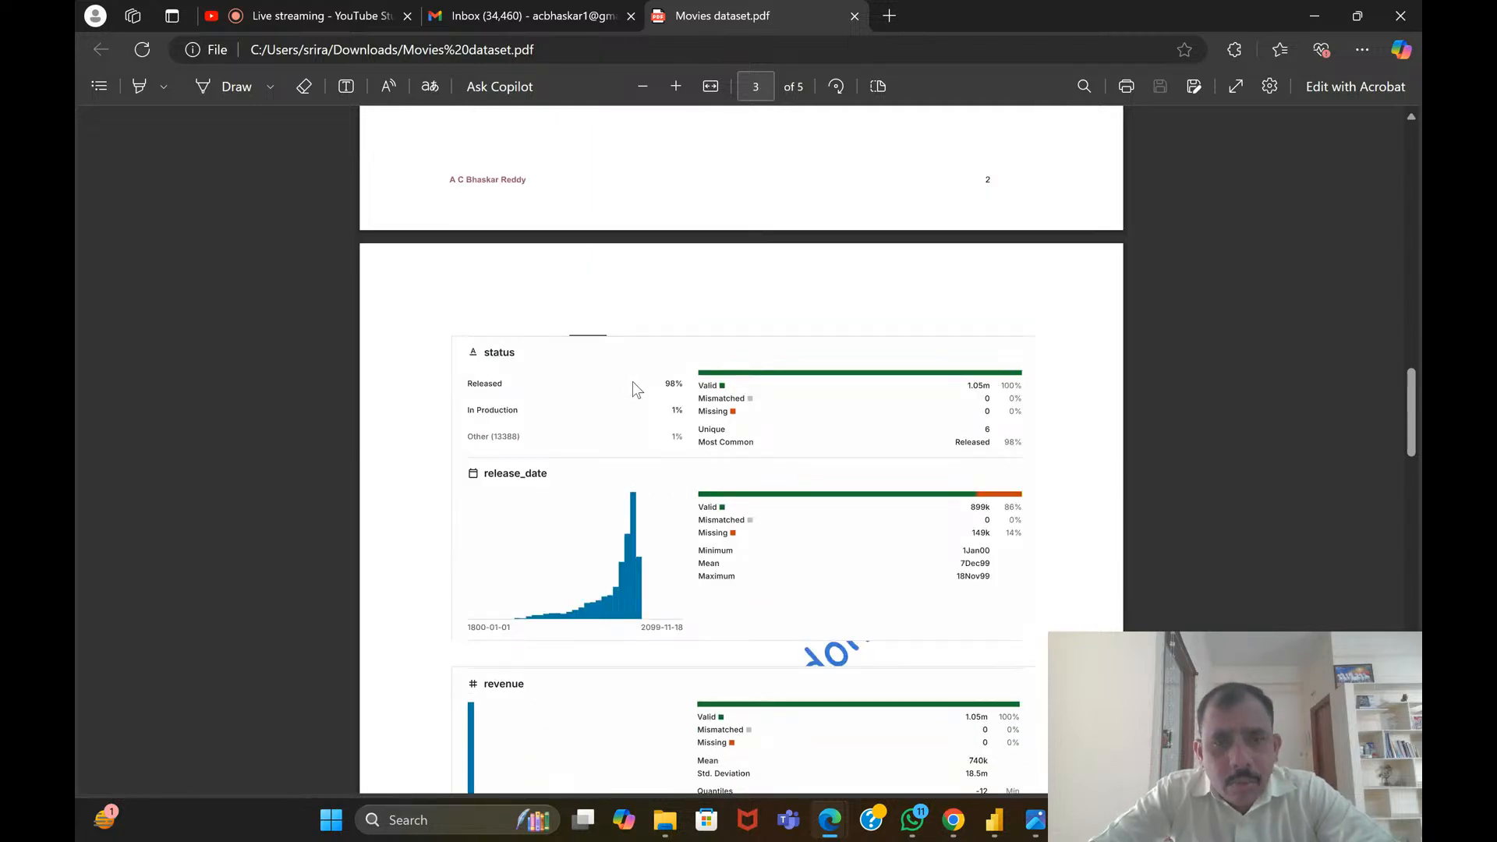
scroll(633, 381, down, 2)
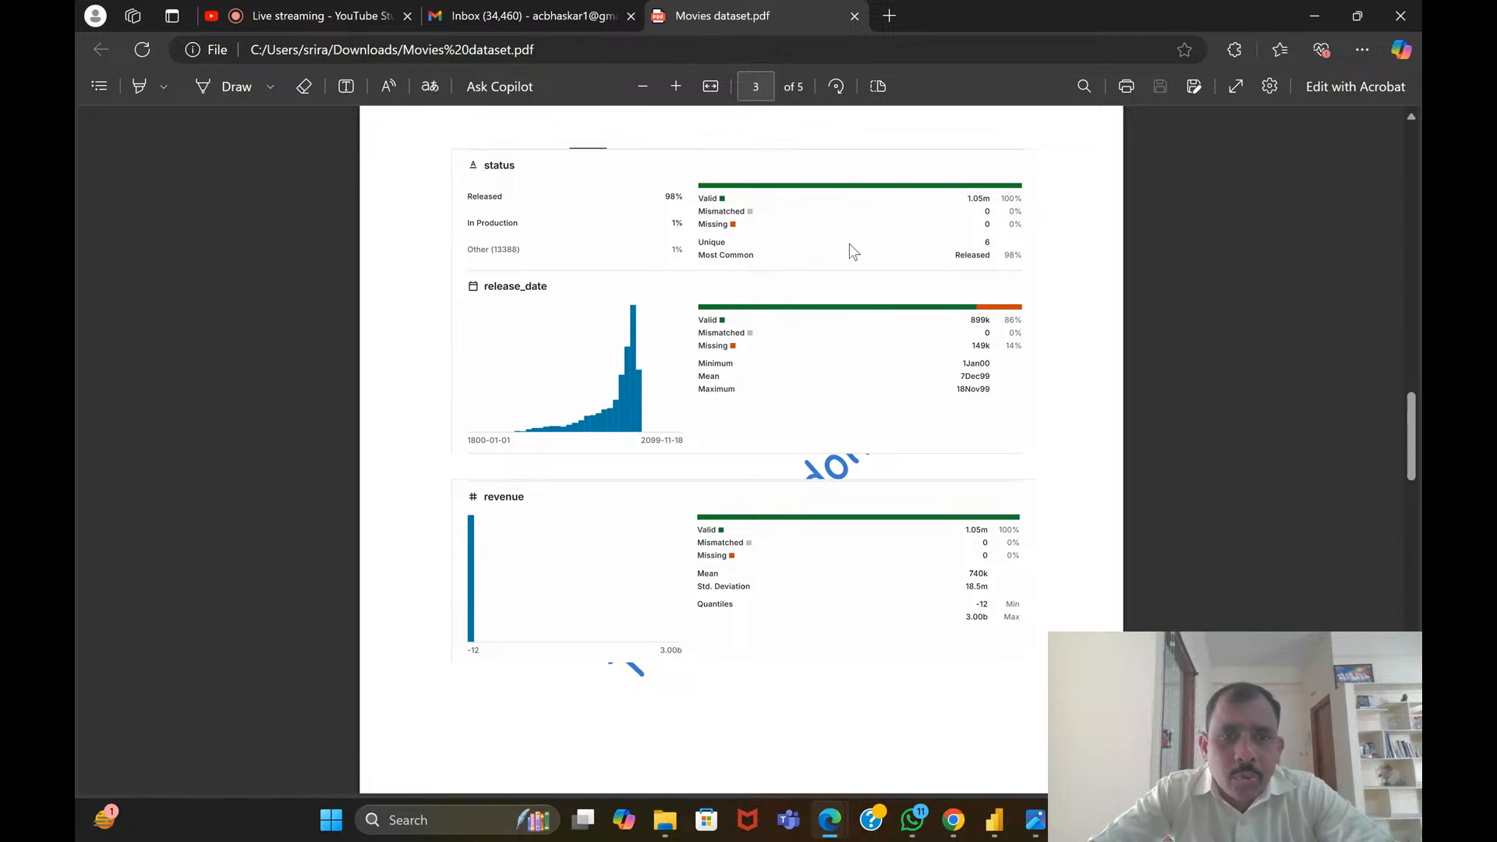
scroll(794, 395, down, 2)
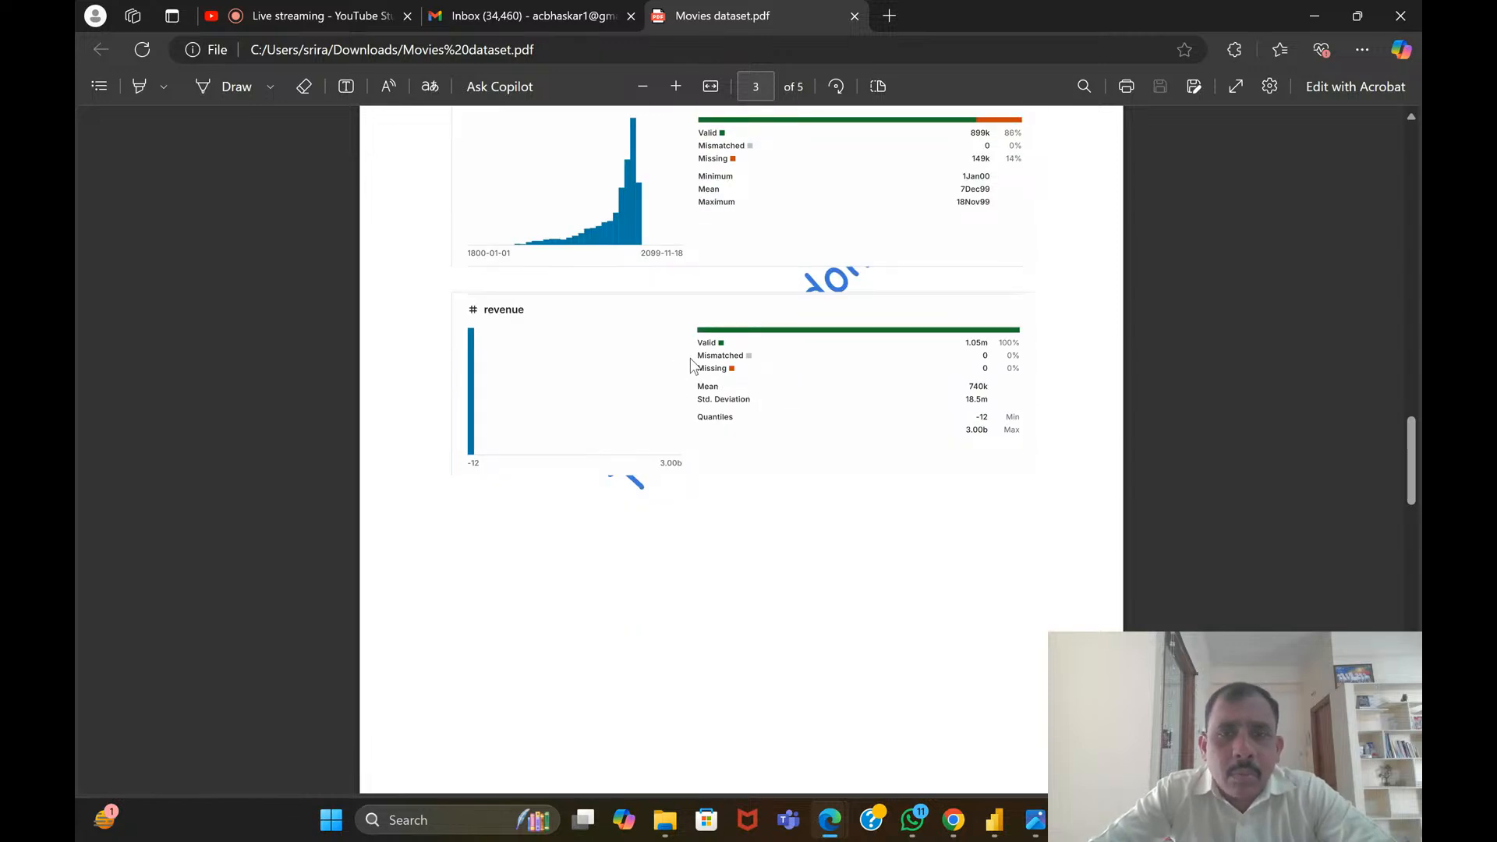
Examine the adult, budget and imdb_id column profiles on page 4, including their valid and missing shares
scroll(701, 367, down, 2)
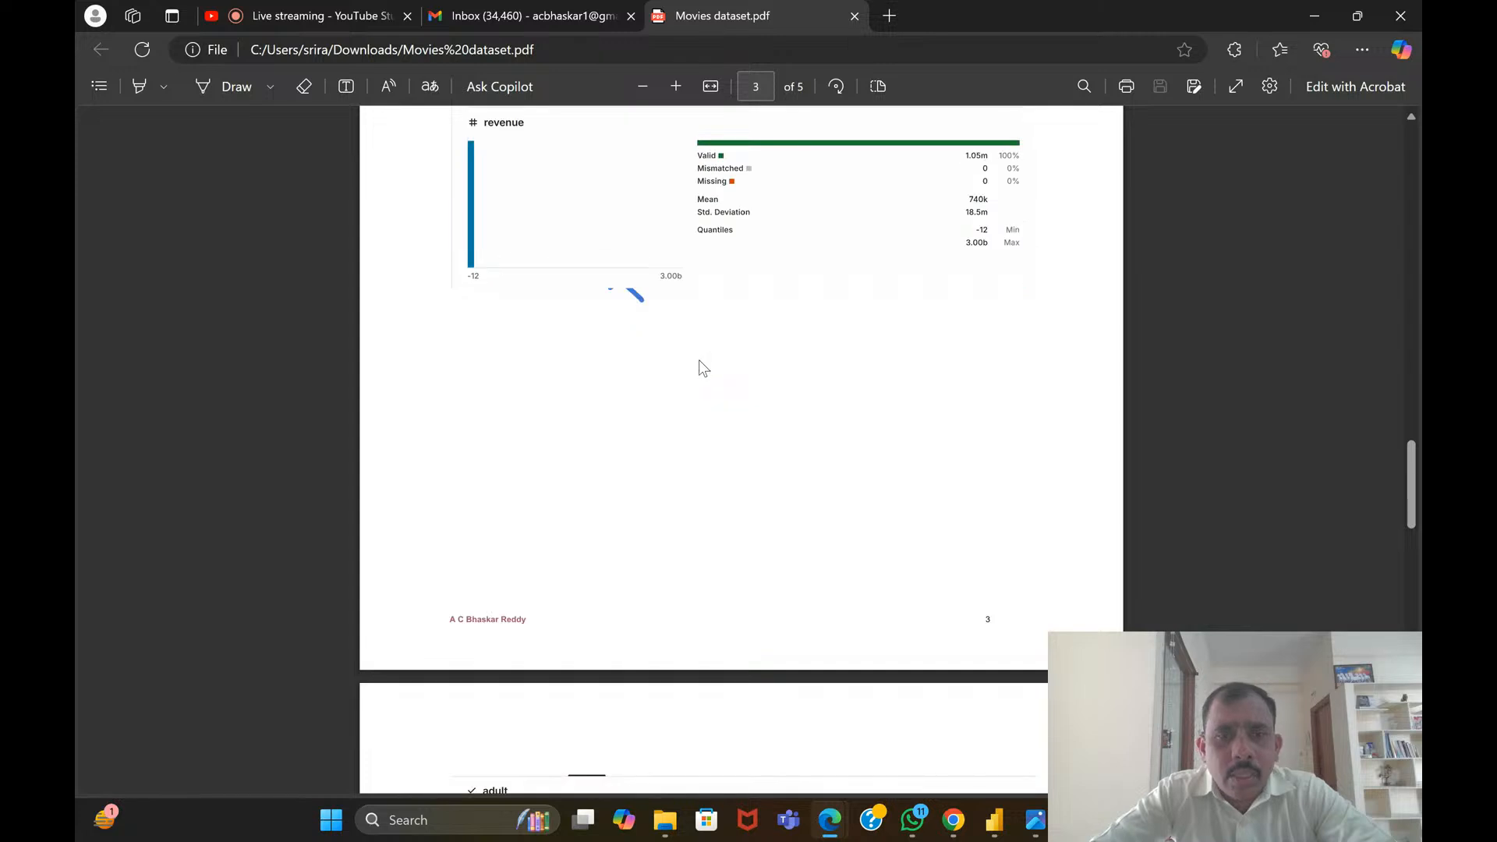
scroll(699, 358, down, 2)
scroll(705, 364, down, 2)
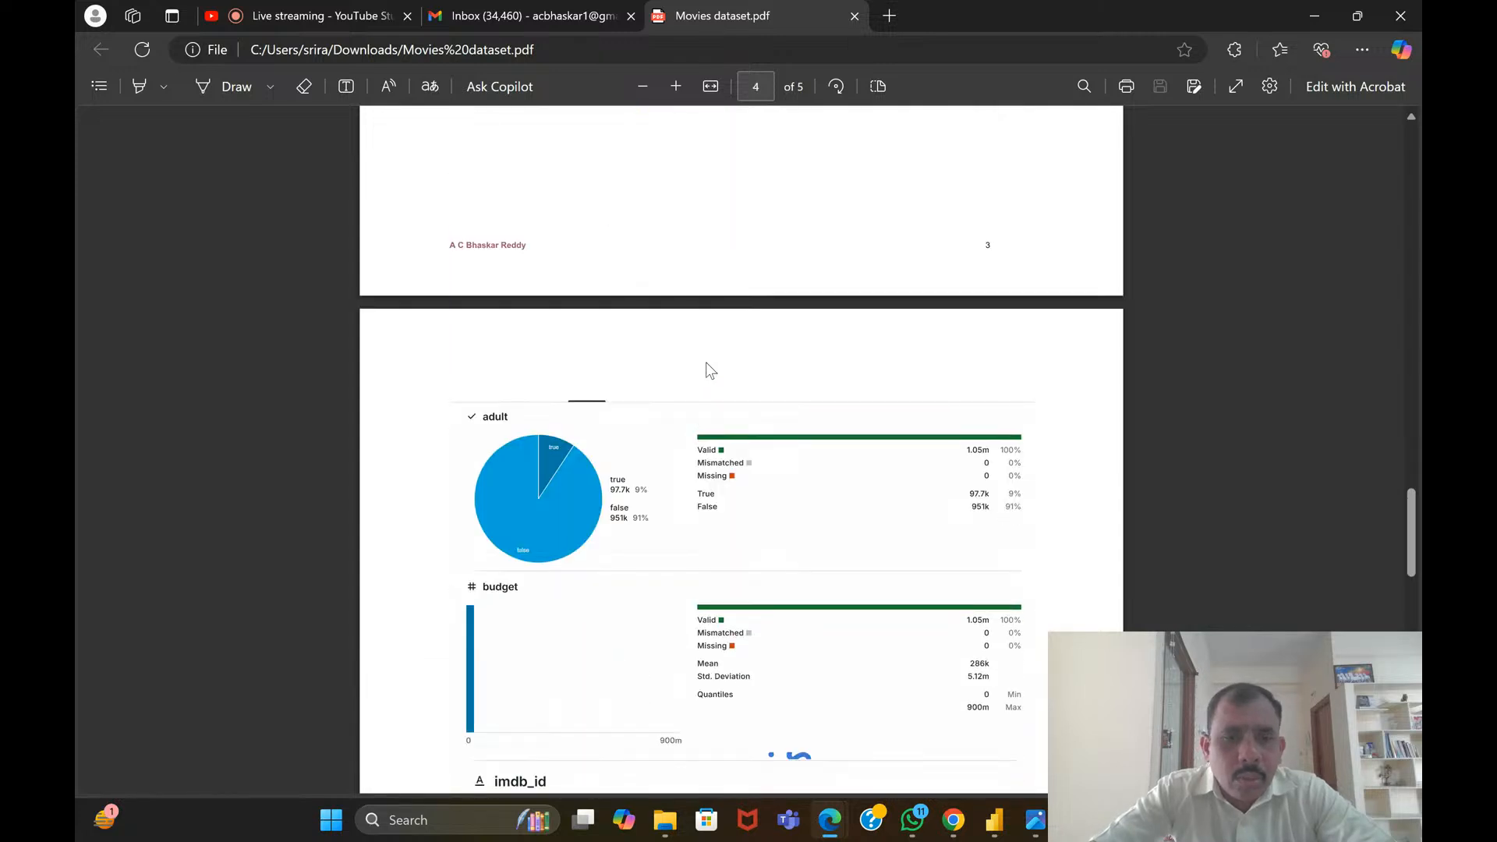
scroll(718, 364, down, 2)
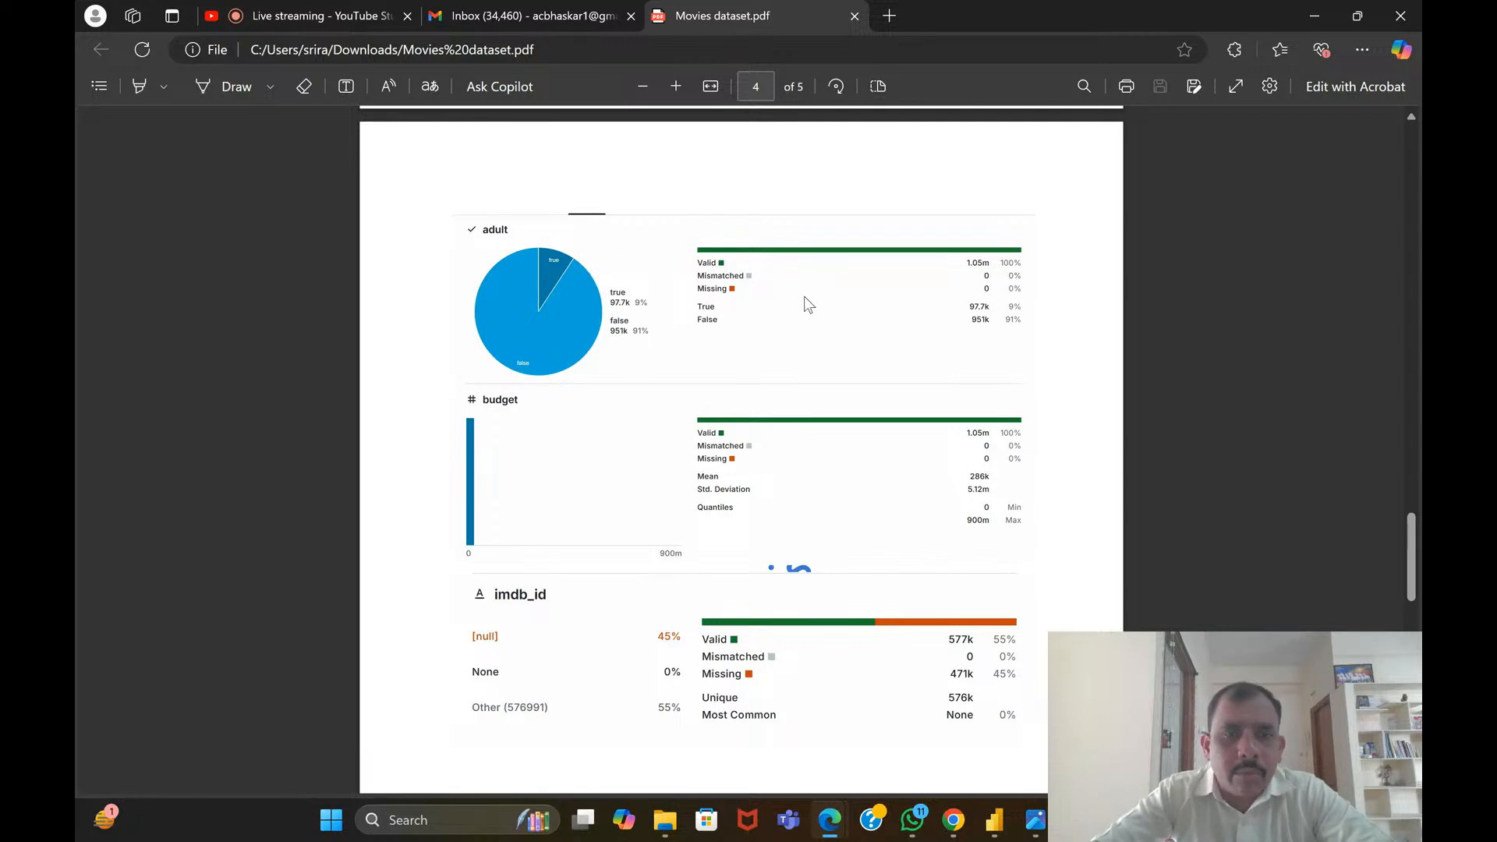
scroll(702, 301, down, 2)
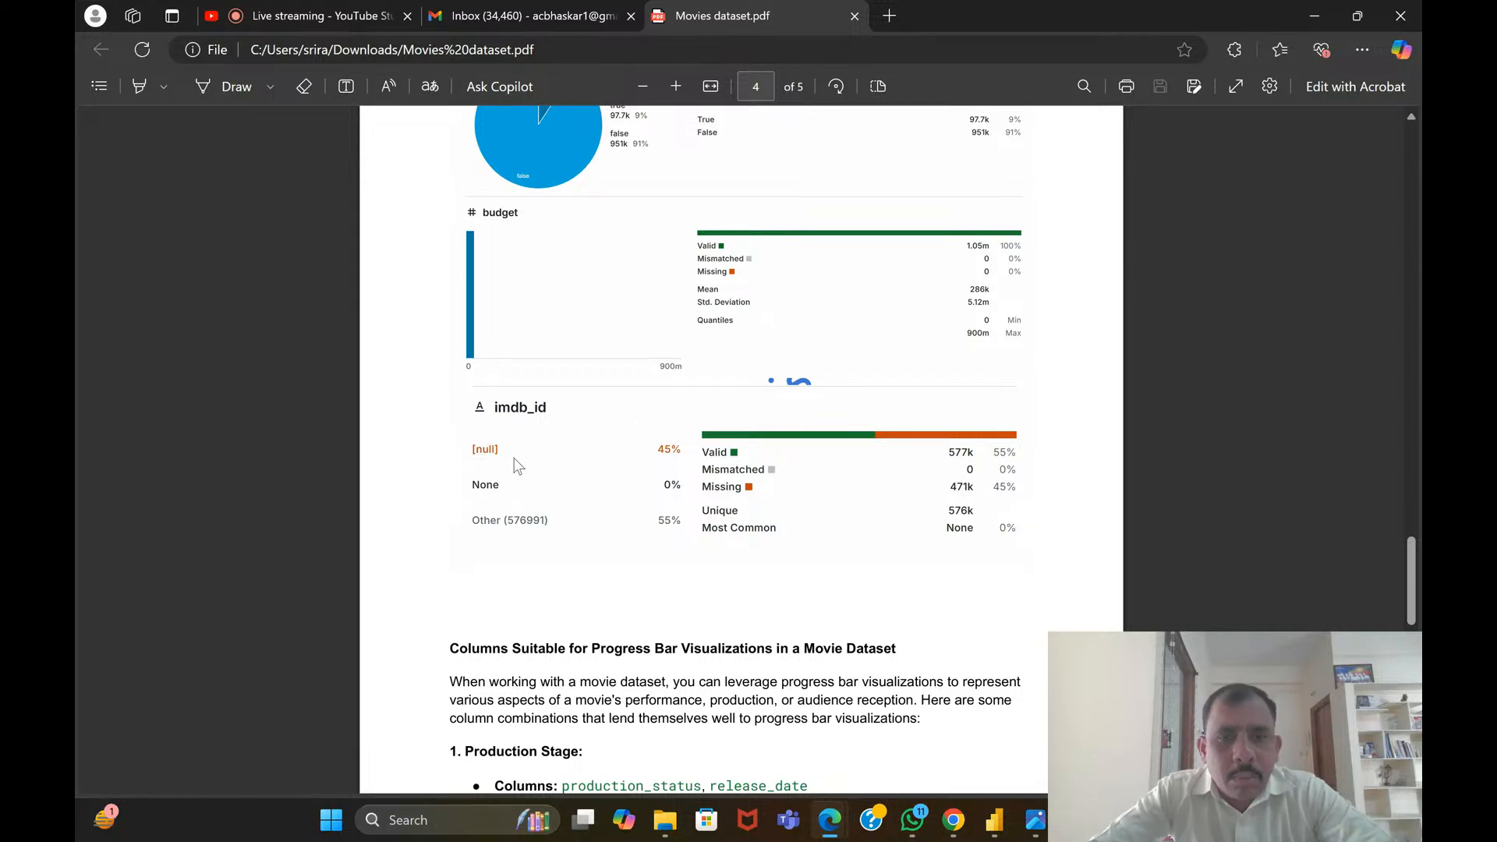
scroll(559, 446, down, 2)
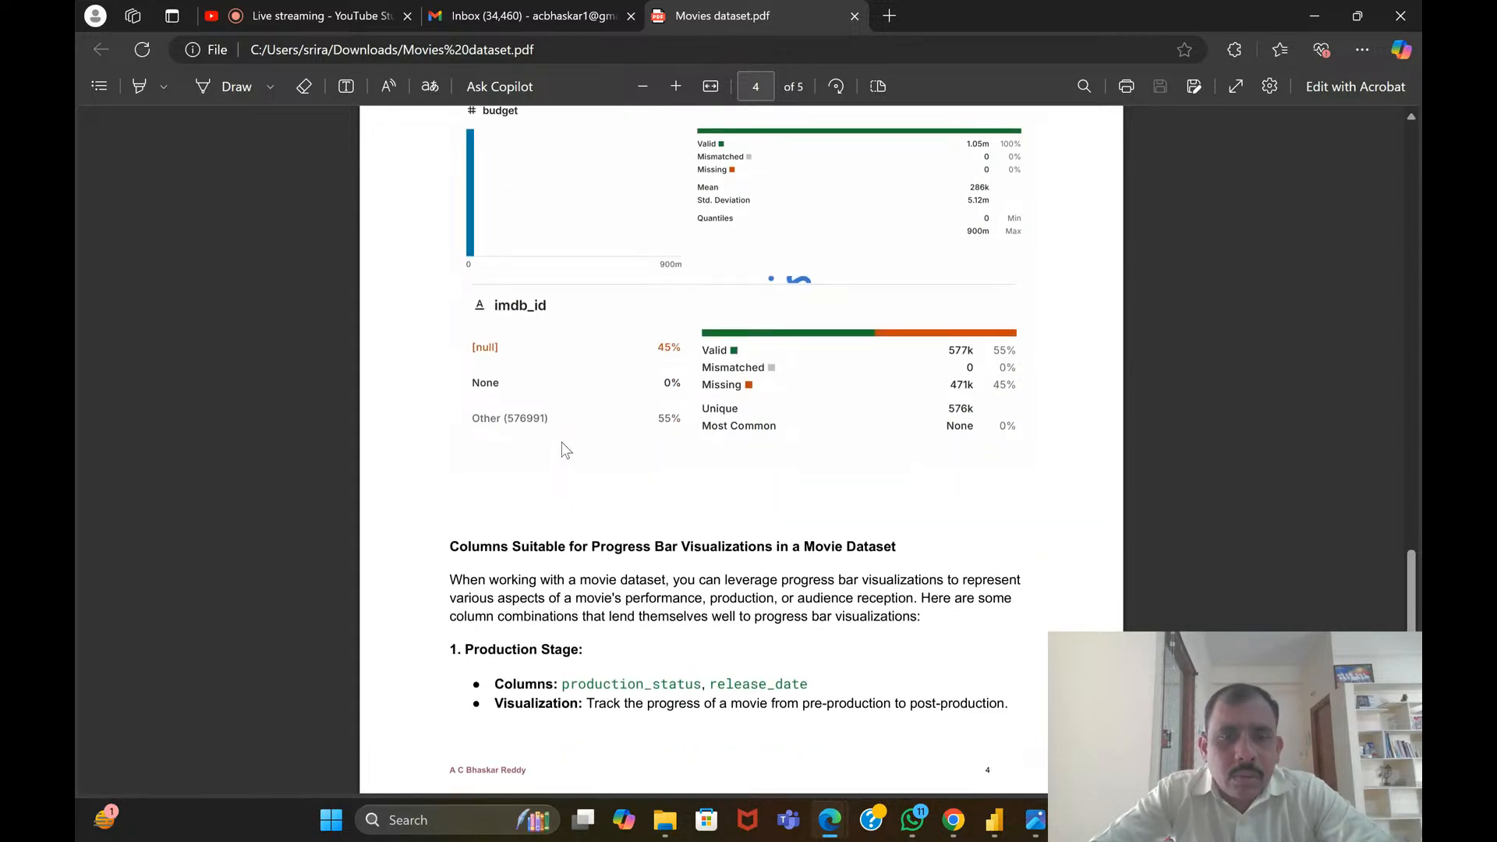
Read the introduction on columns suitable for progress bar visualizations and its Production Stage combination
scroll(634, 325, down, 1)
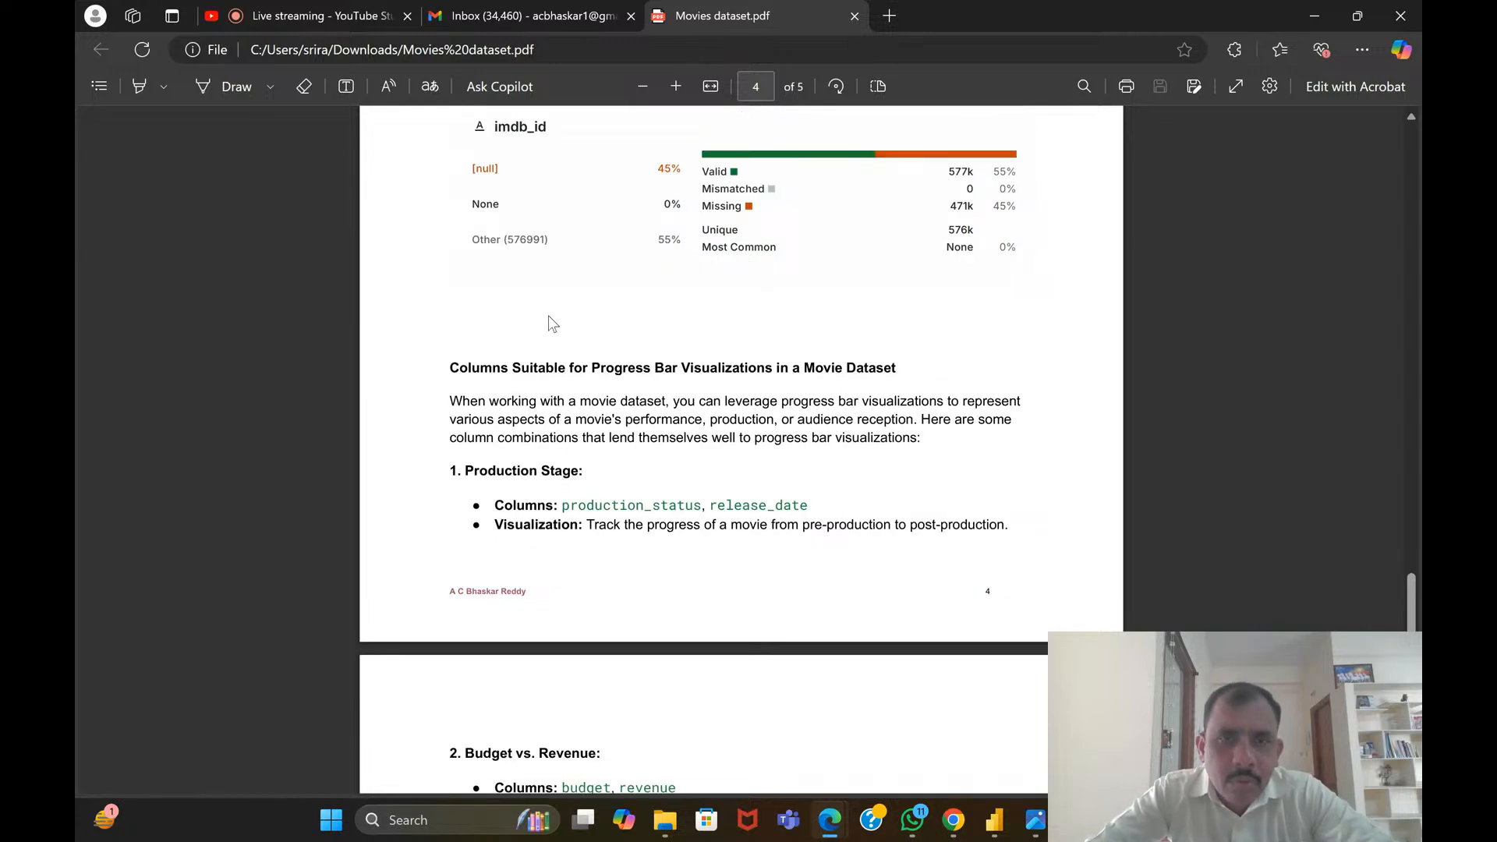
scroll(552, 322, down, 1)
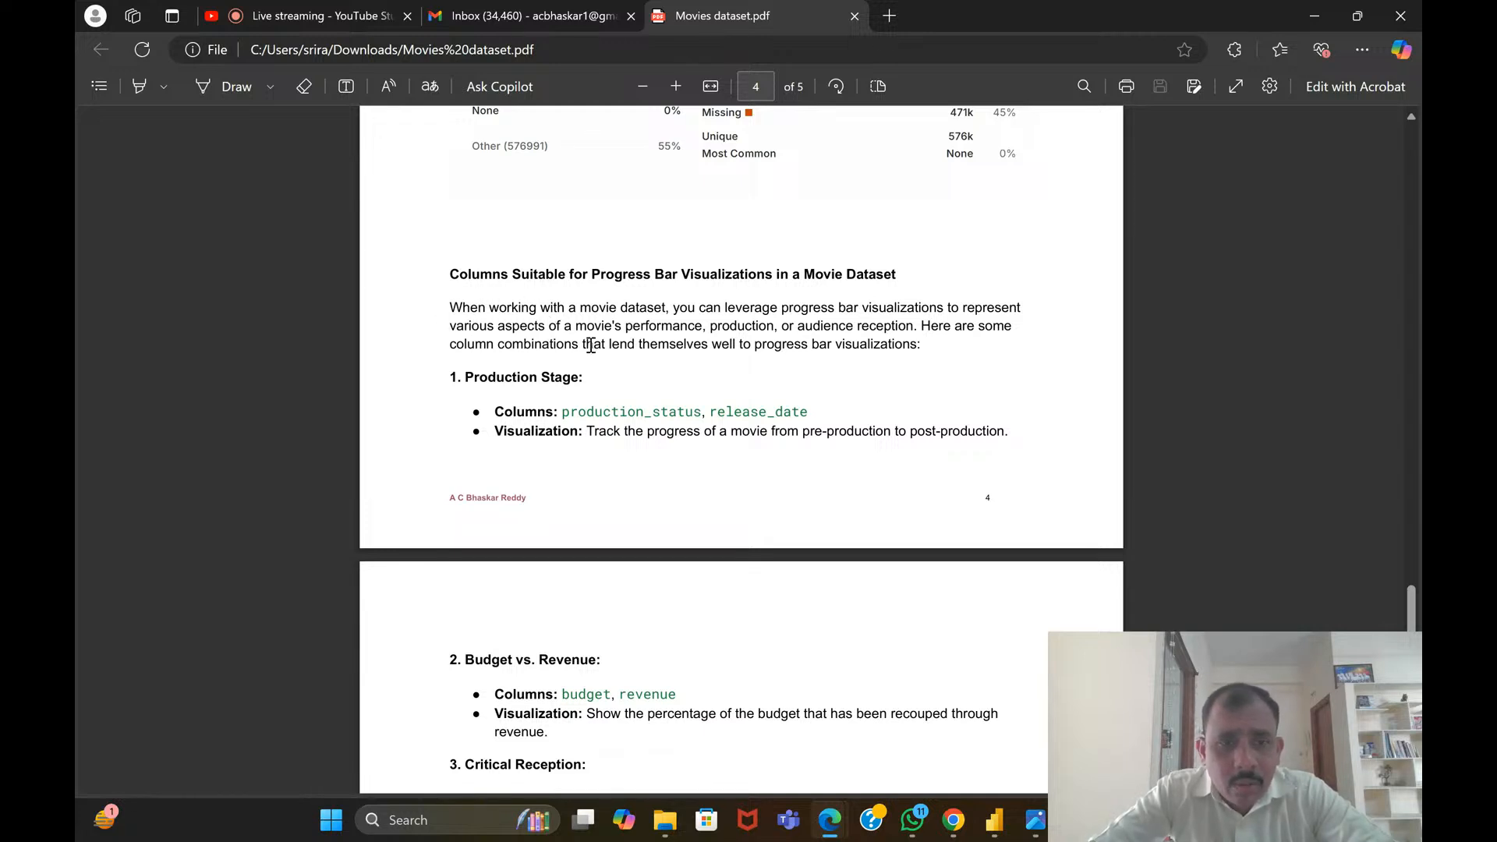
scroll(744, 390, down, 1)
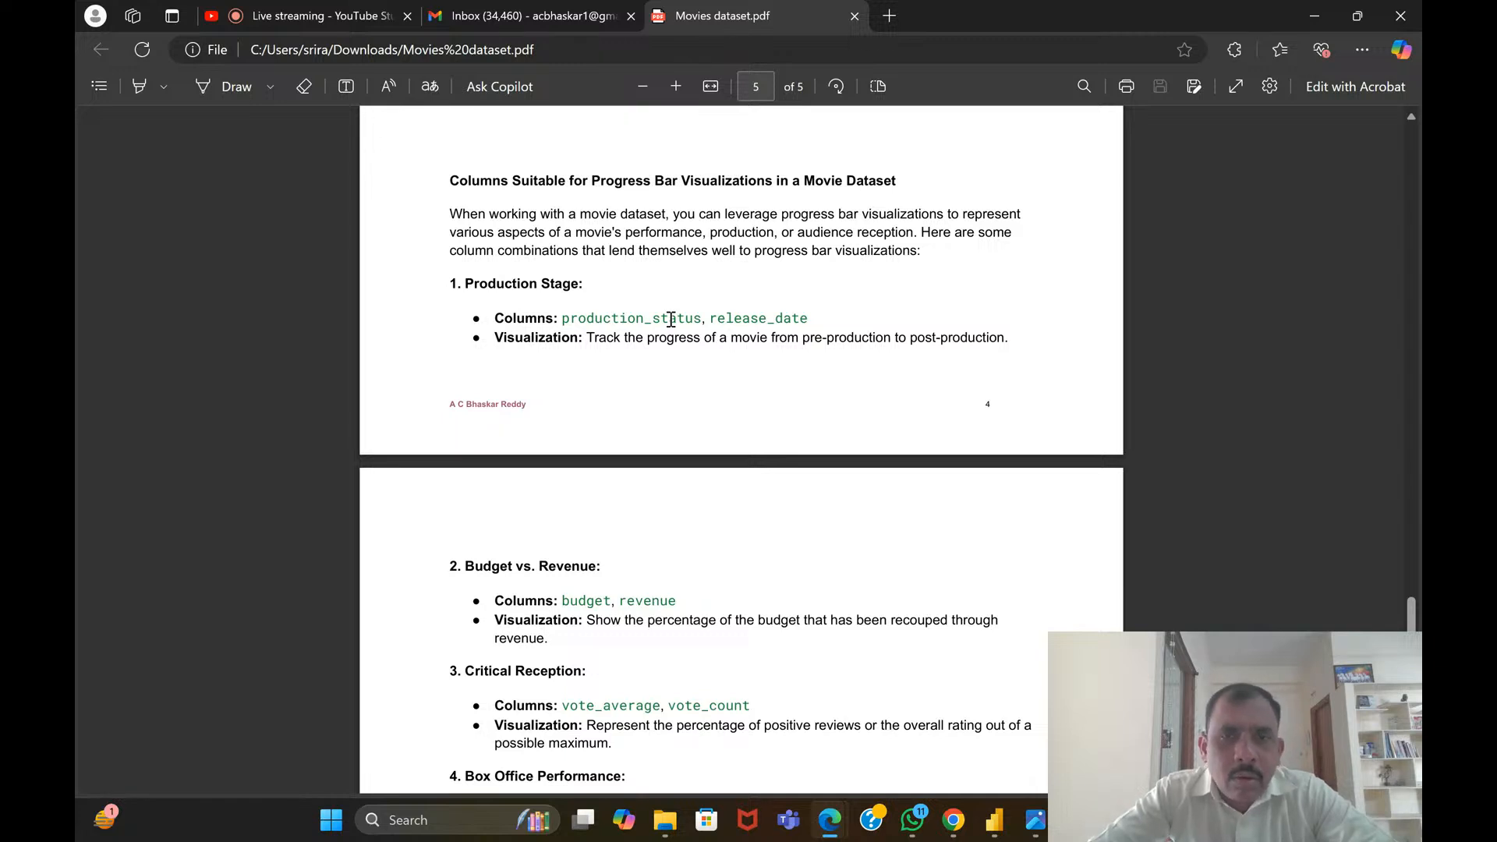
Read the Budget vs. Revenue combination on page 5, selecting its heading and the word "revenue" as a reading aid
scroll(671, 319, down, 2)
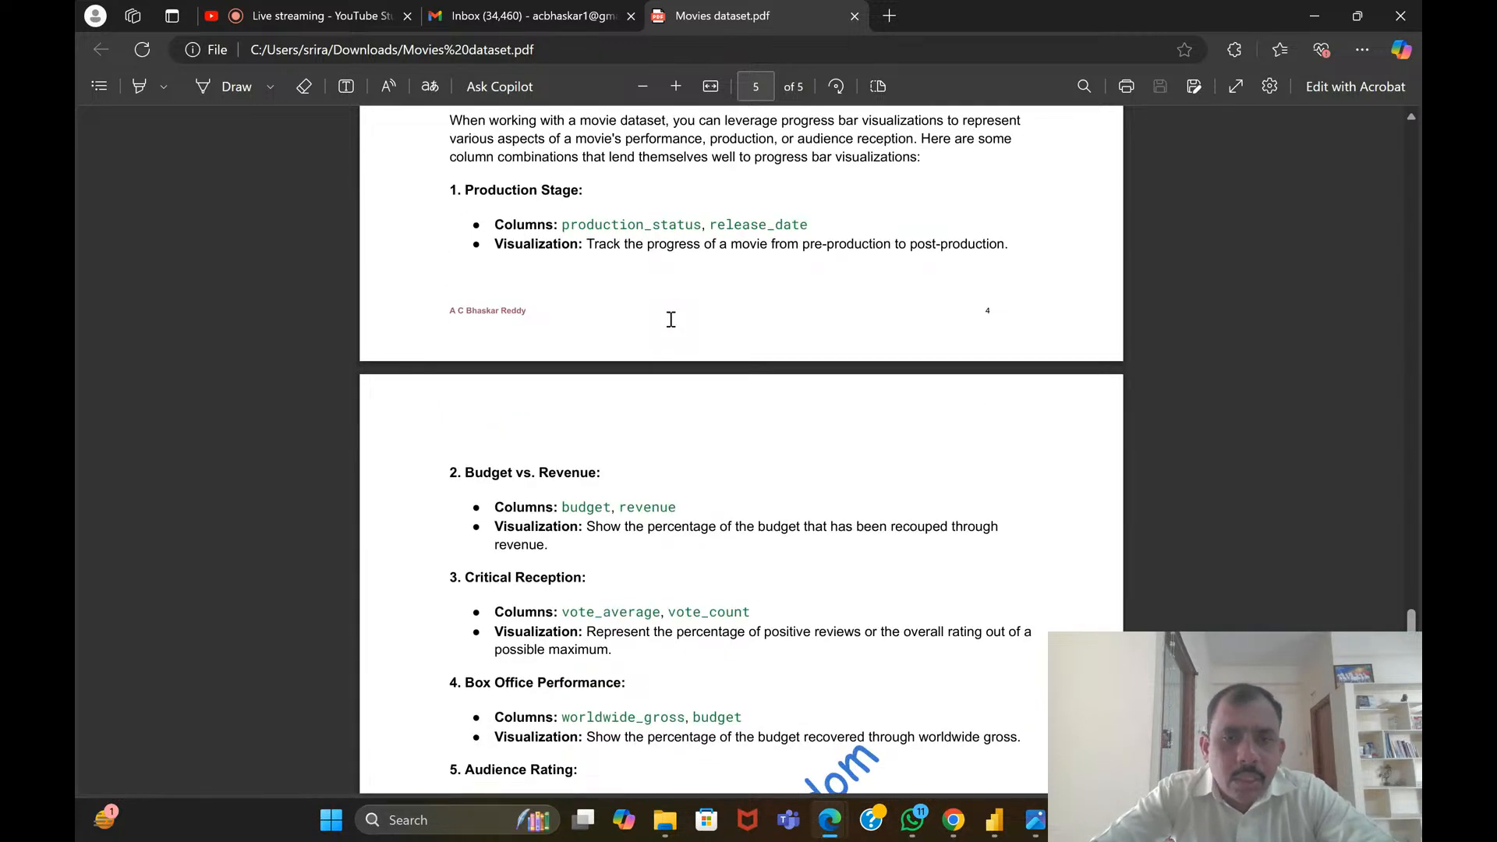
scroll(670, 319, down, 4)
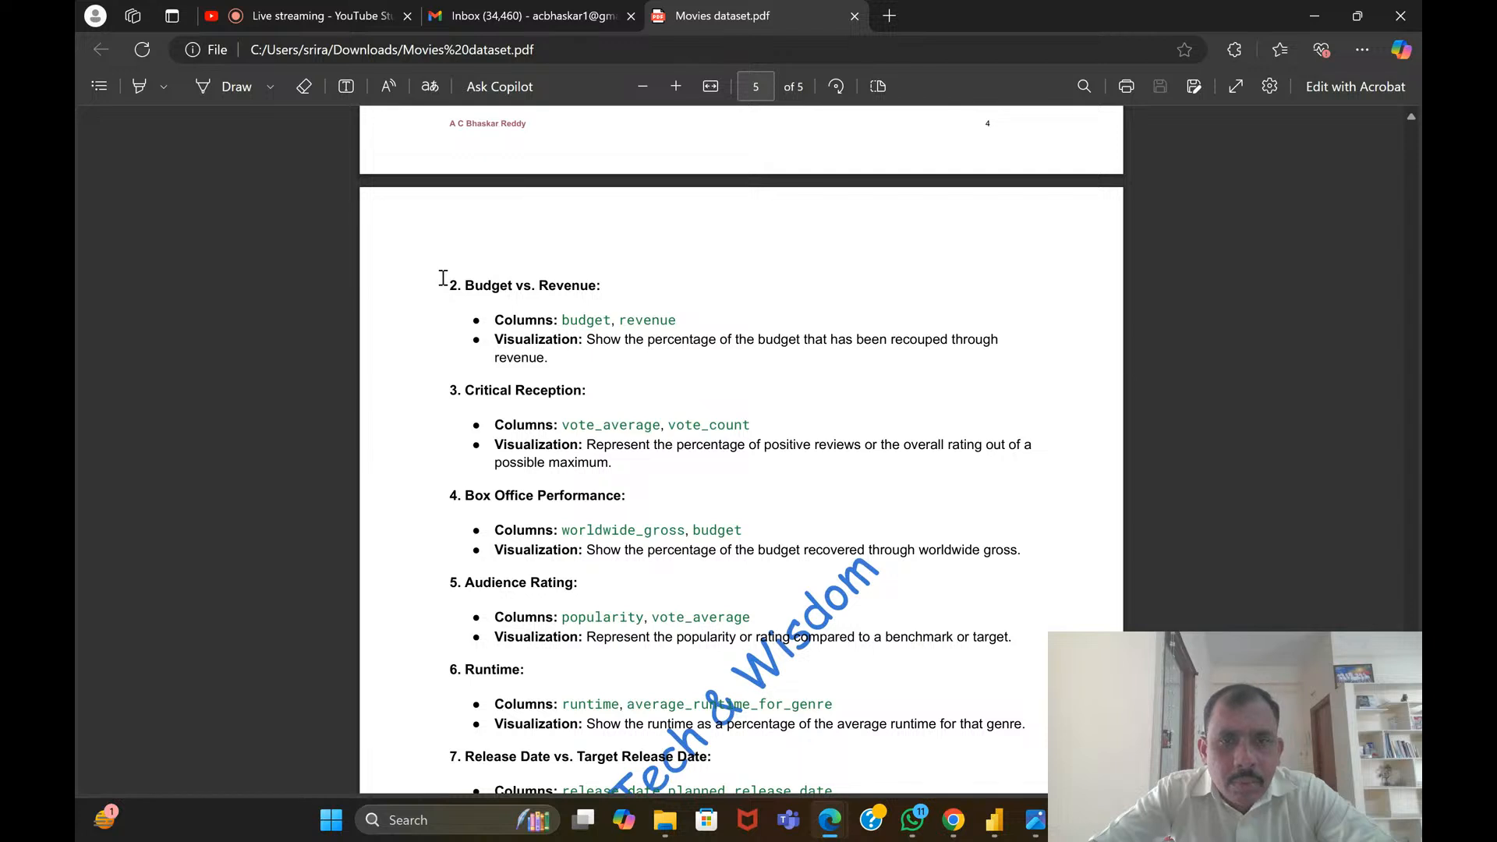
drag(445, 278, 602, 289)
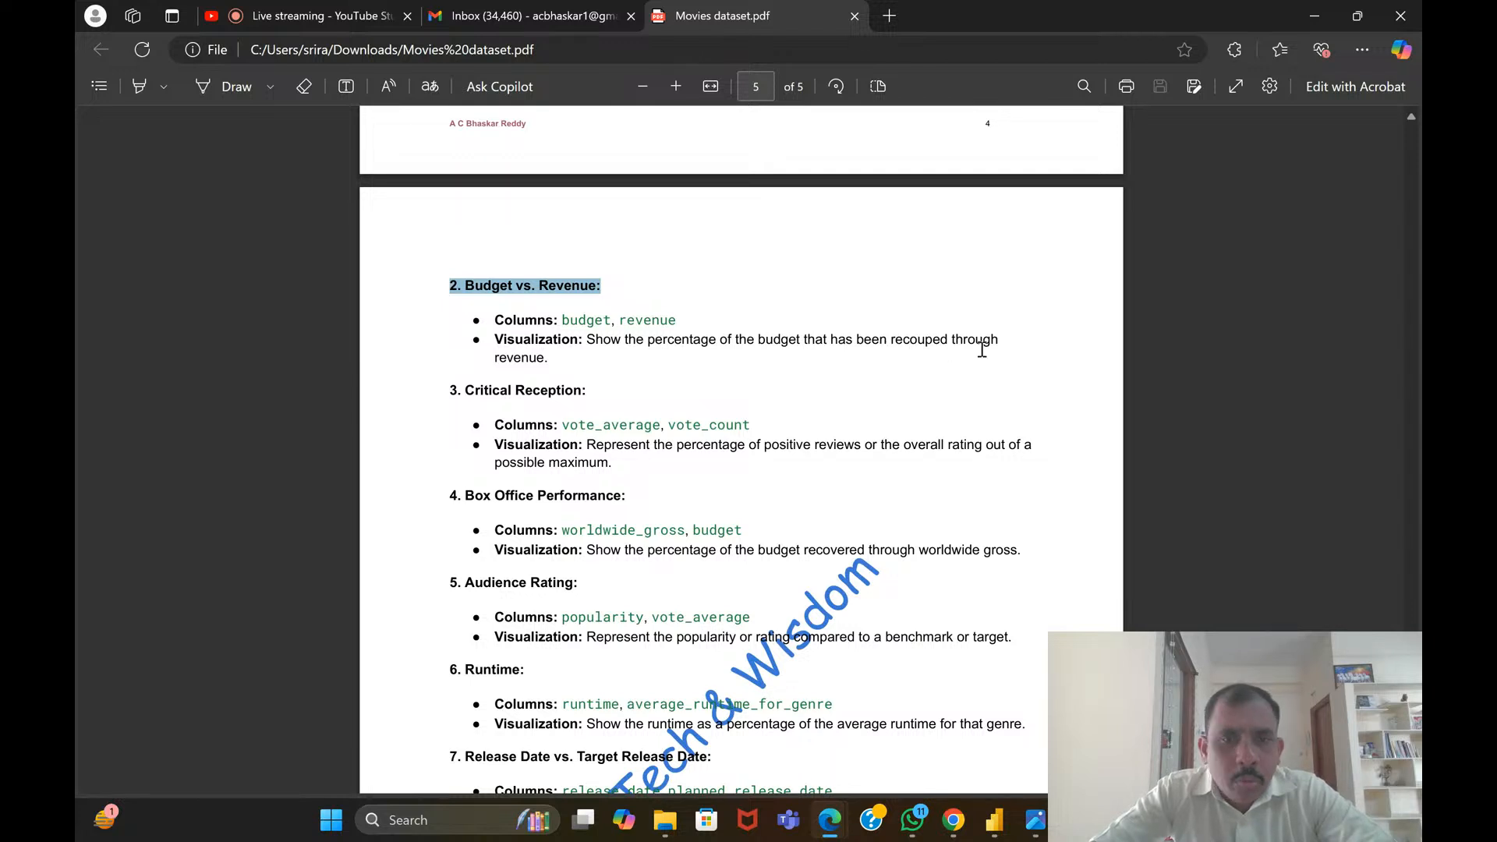
drag(493, 359, 562, 360)
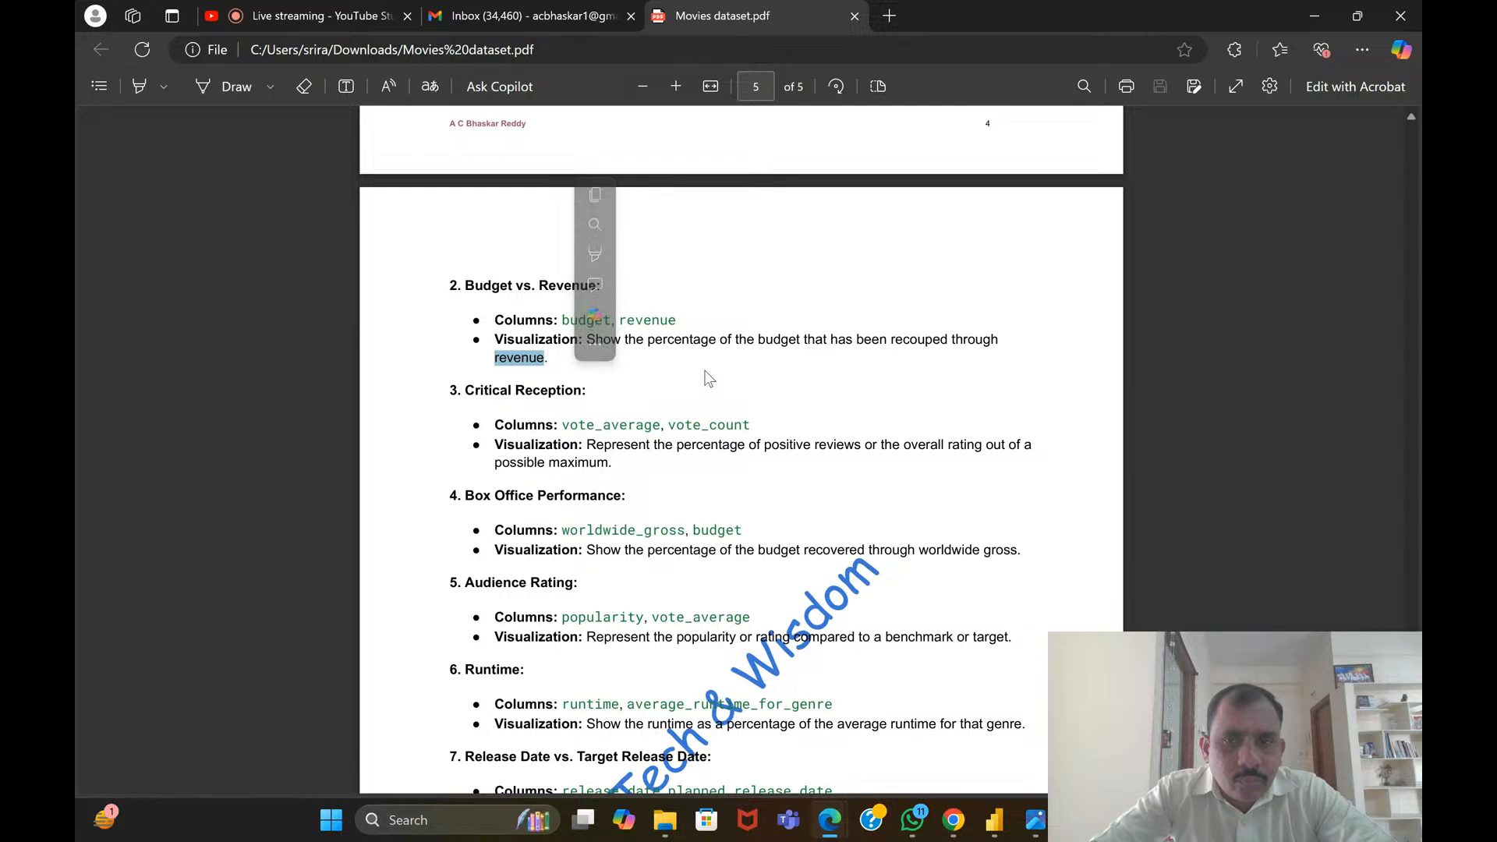
Read the Critical Reception combination, selecting its heading and its columns and visualization text
scroll(705, 377, down, 1)
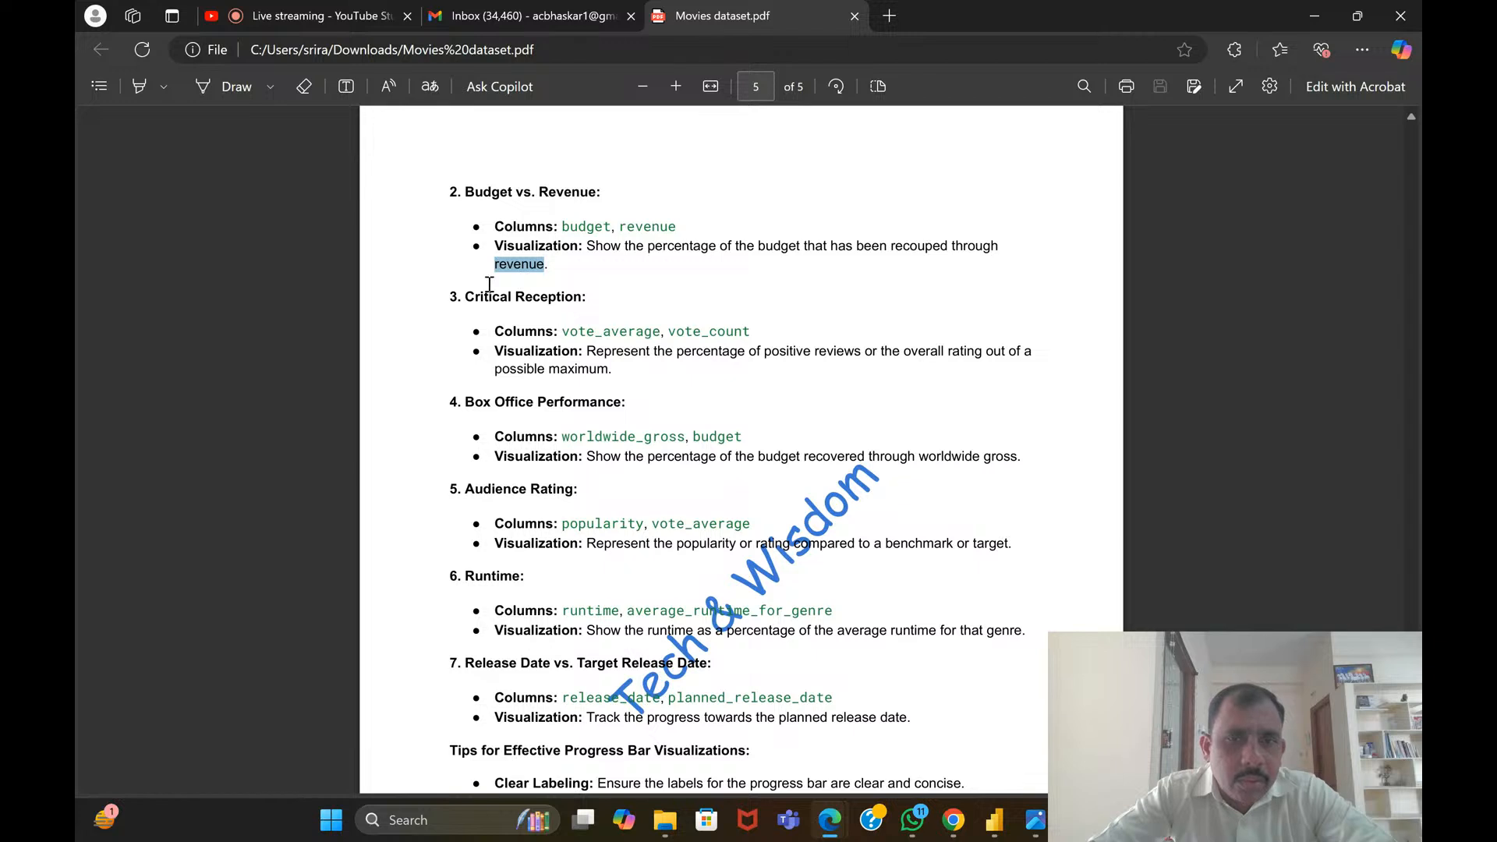
drag(465, 303, 612, 310)
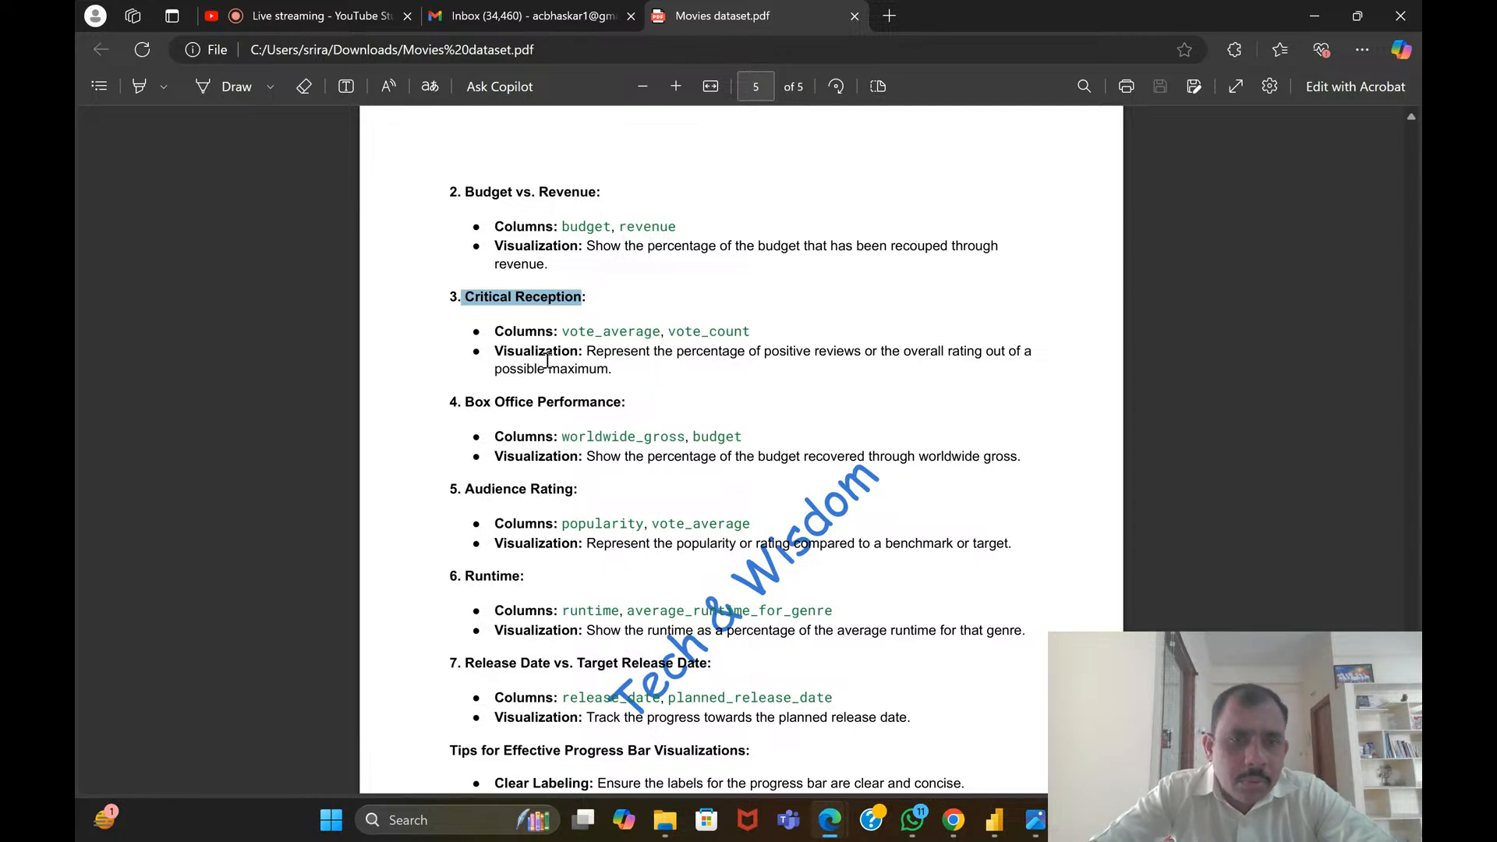
drag(448, 298, 651, 374)
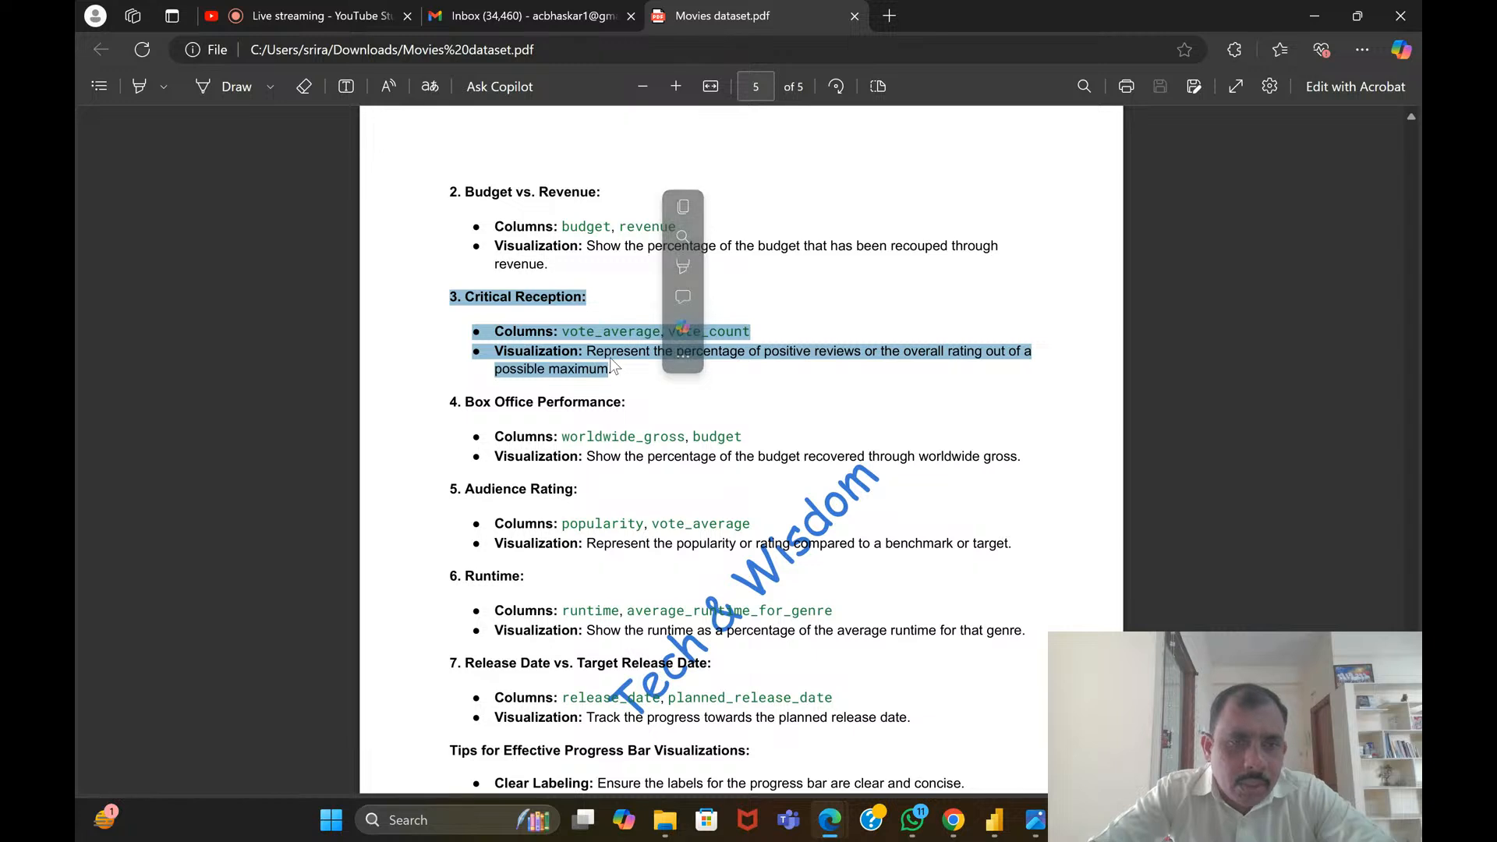
Read the Box Office Performance combination, selecting the whole section from its heading through the visualization line
scroll(605, 343, down, 2)
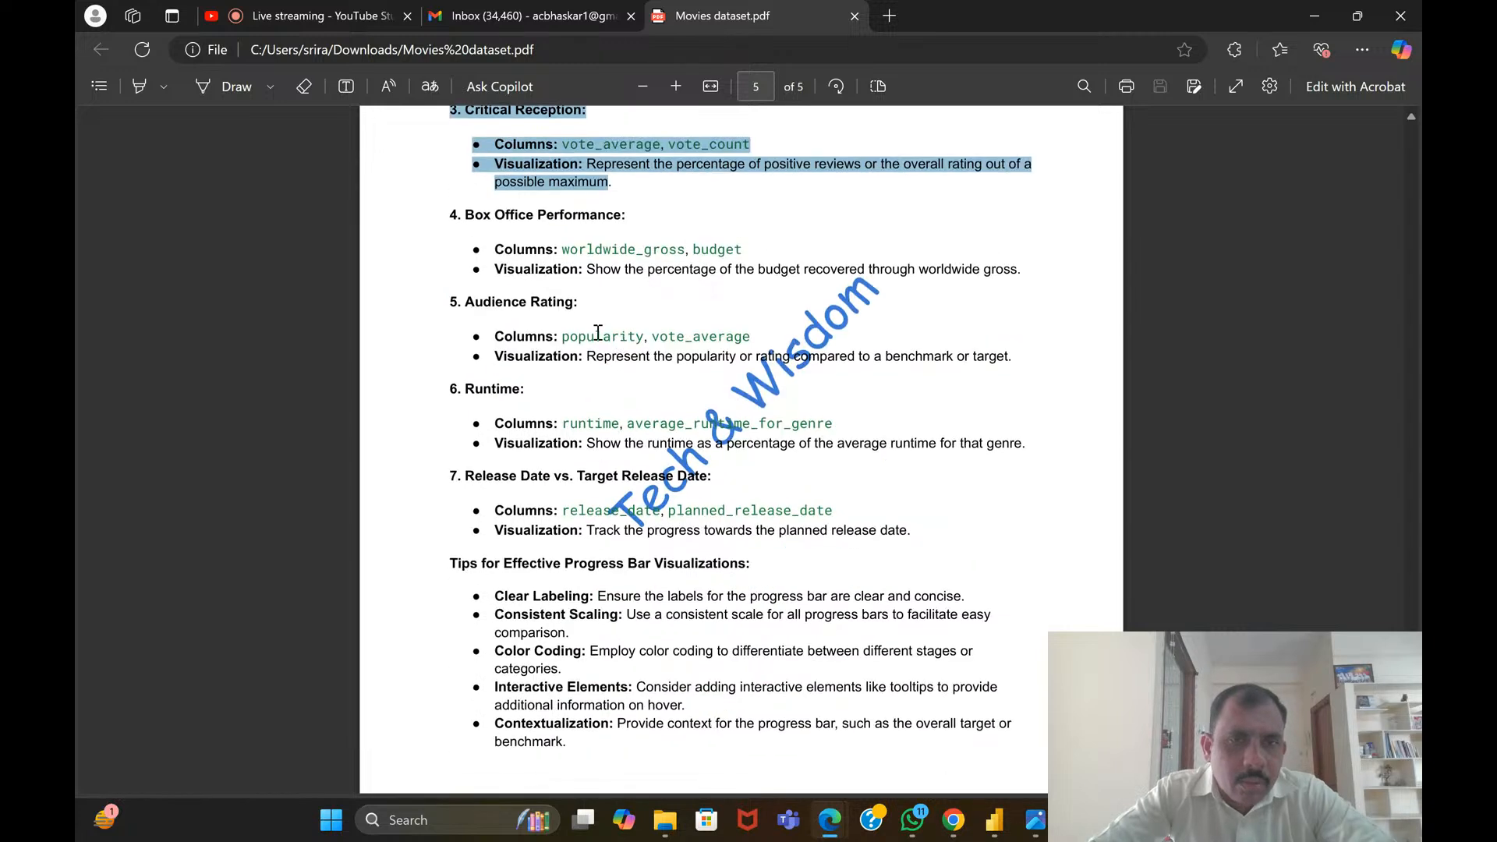
click(453, 214)
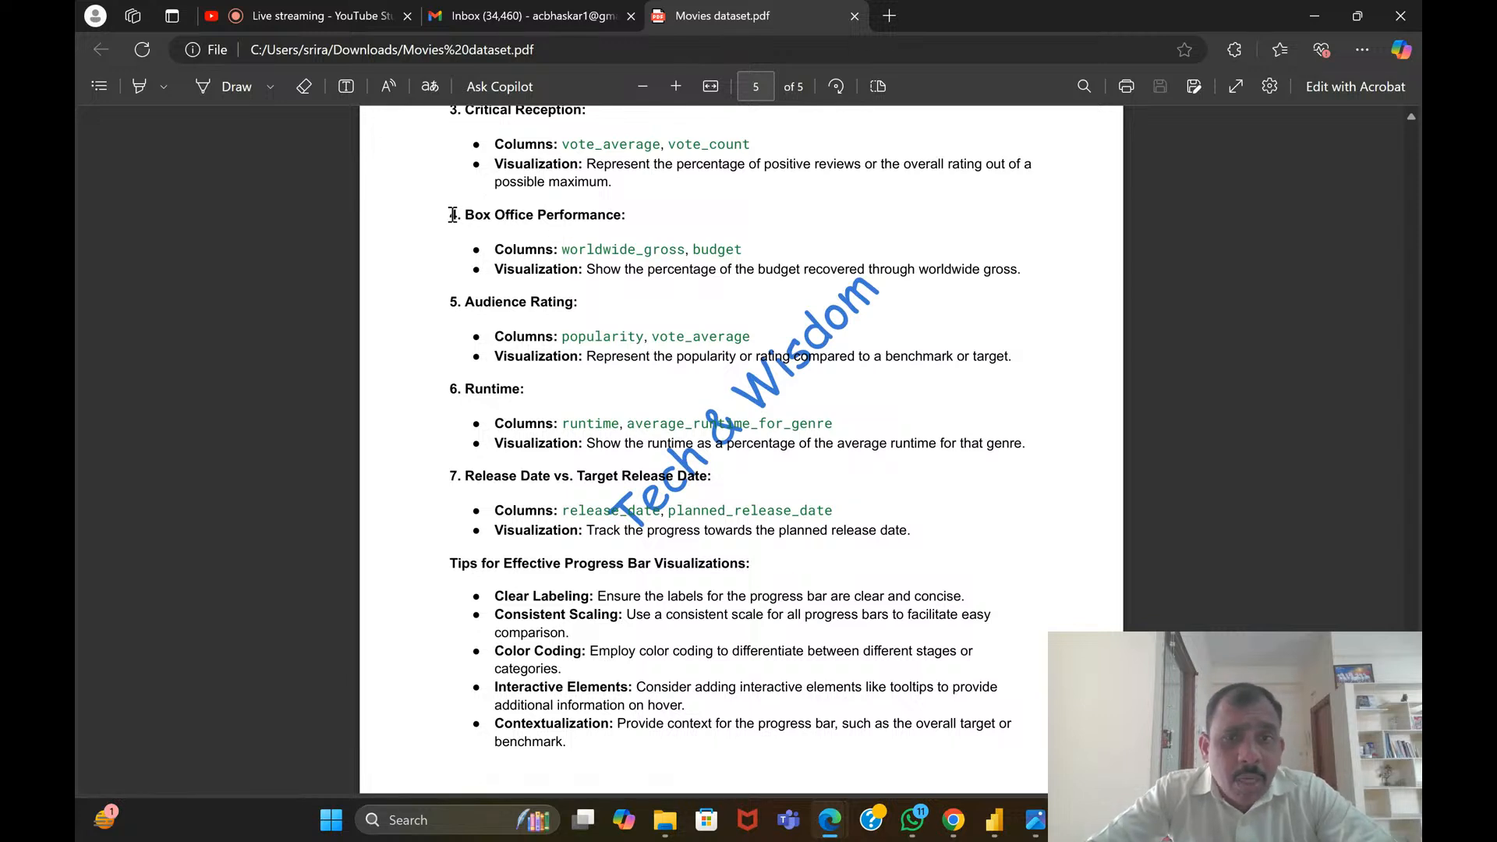
drag(453, 213, 745, 260)
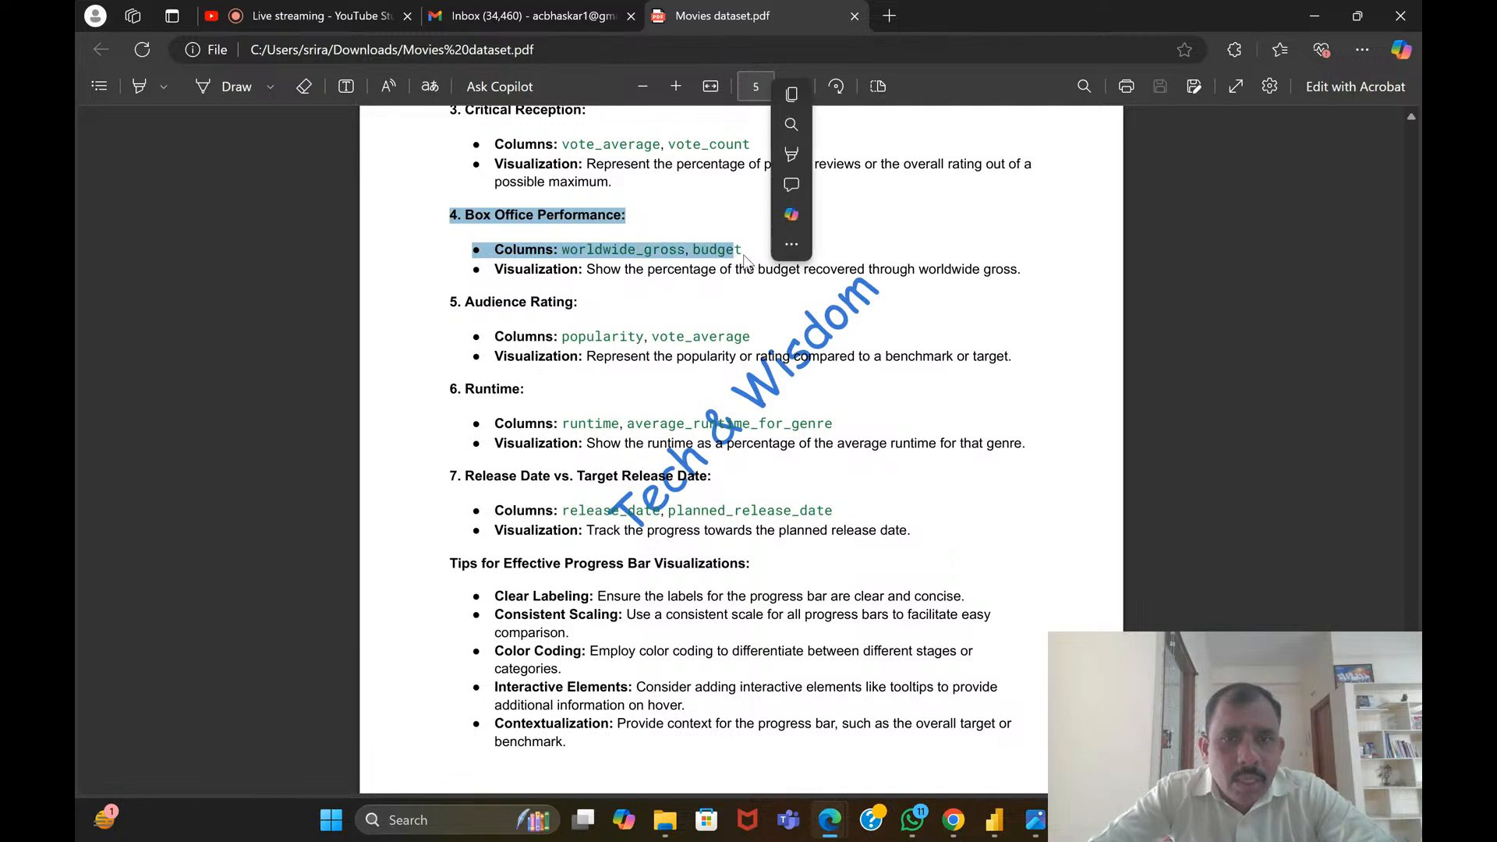
click(687, 248)
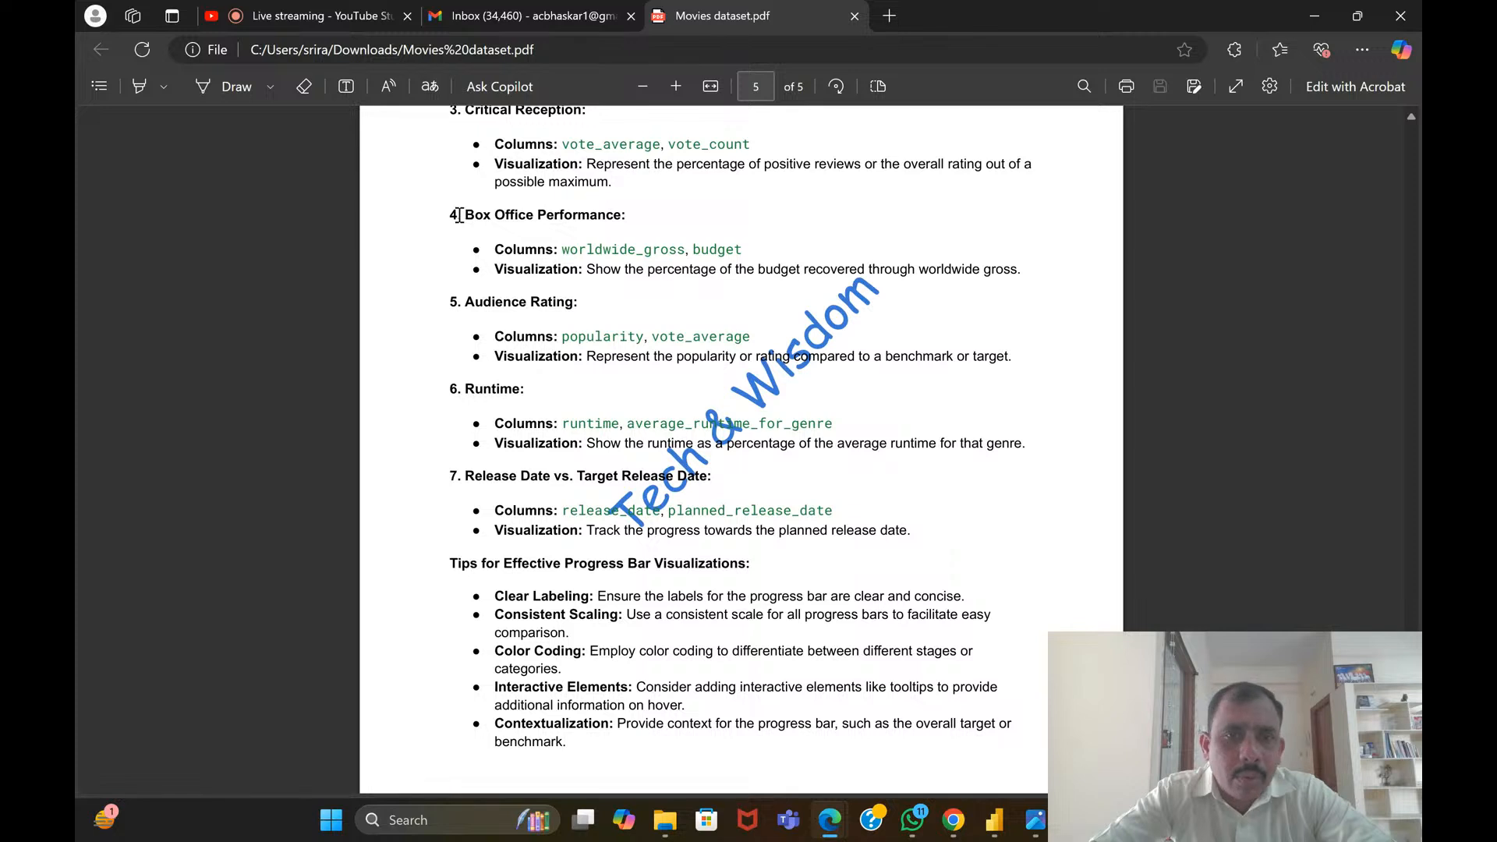
drag(459, 215, 547, 217)
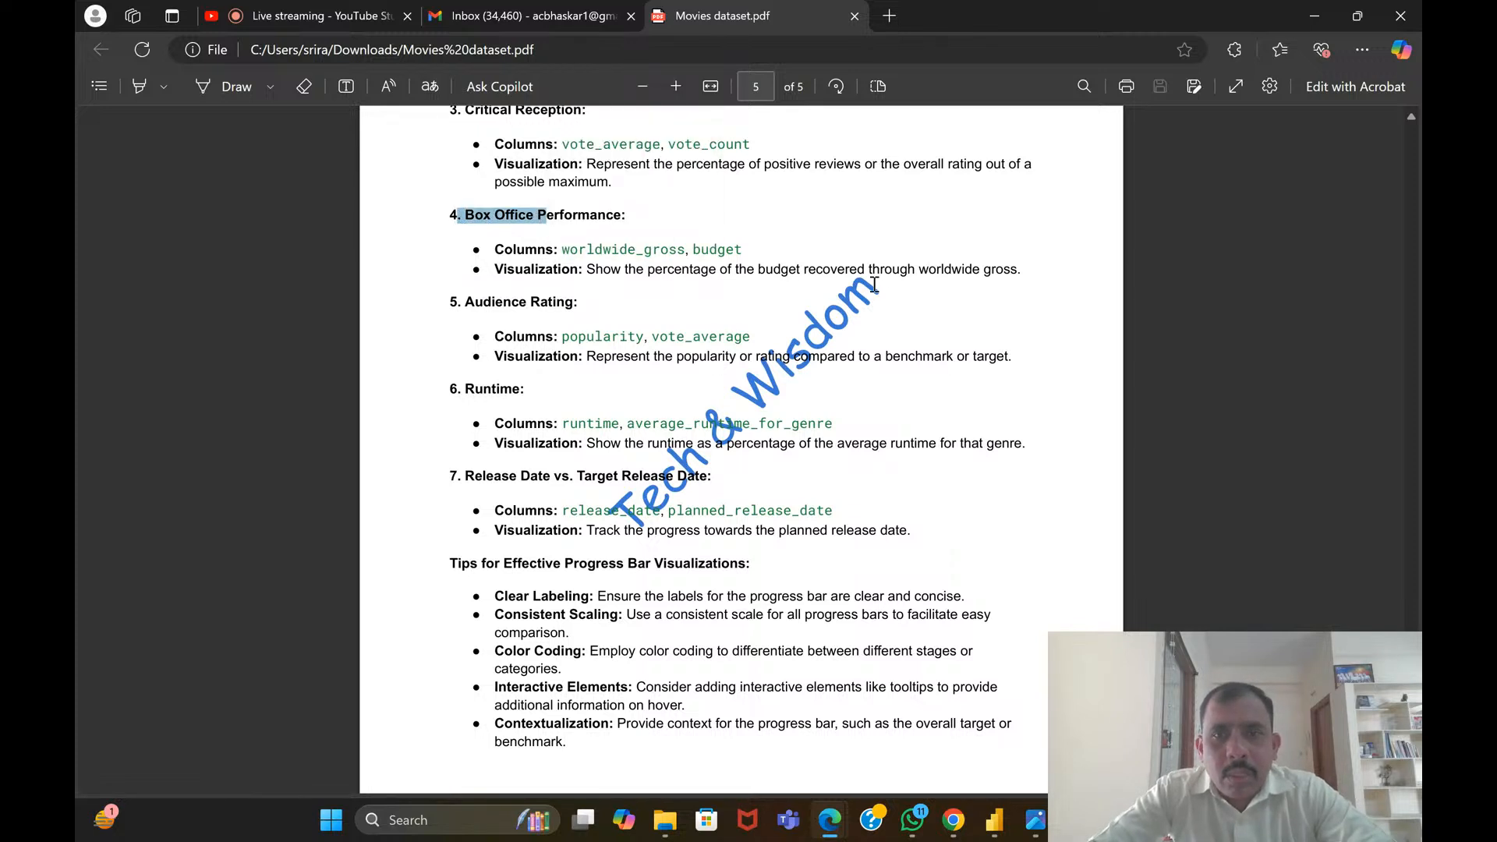
click(544, 227)
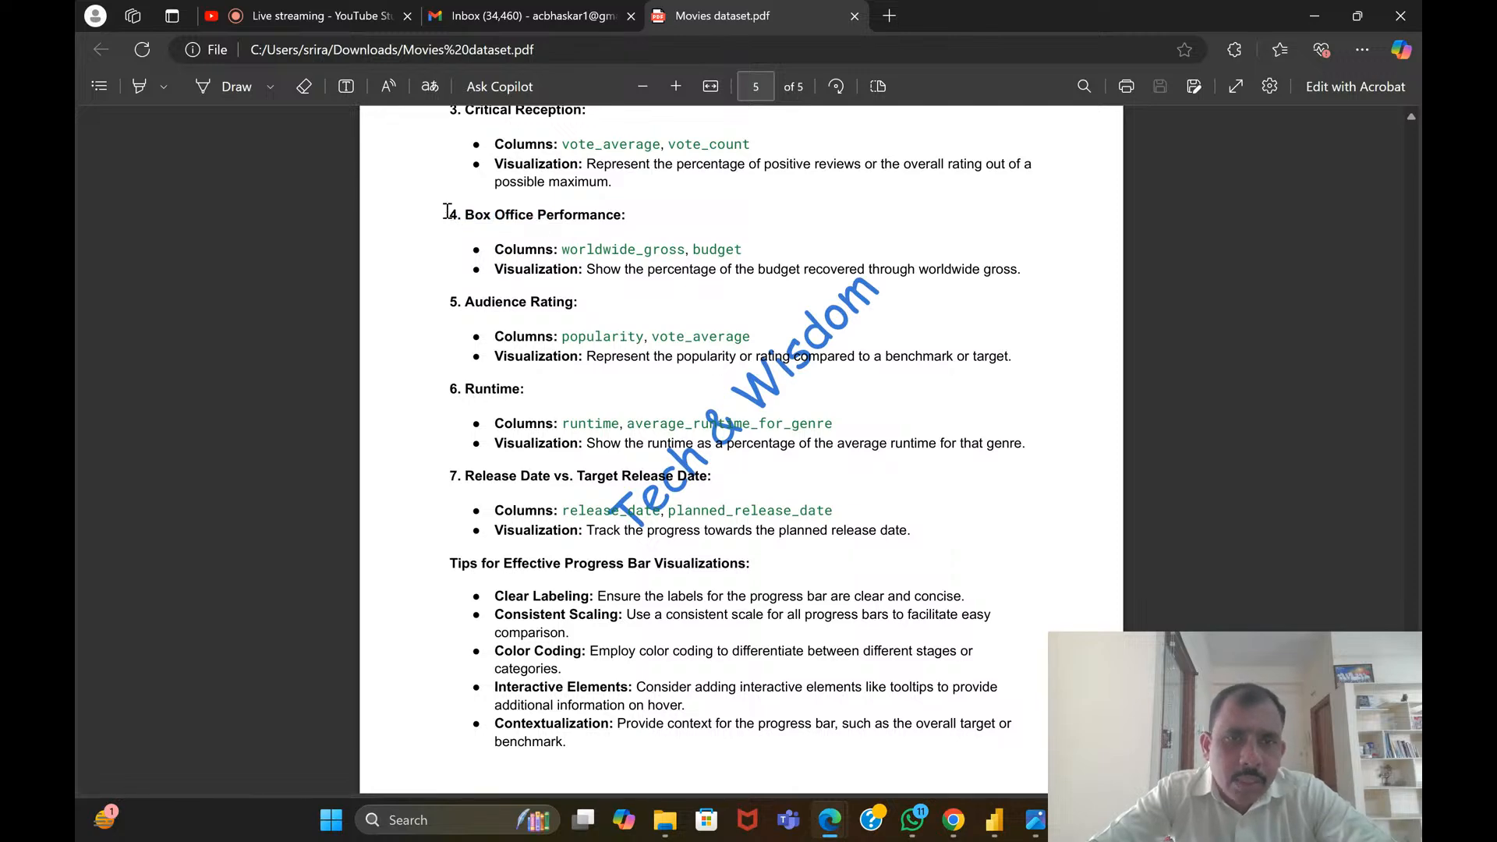
drag(447, 212, 1029, 281)
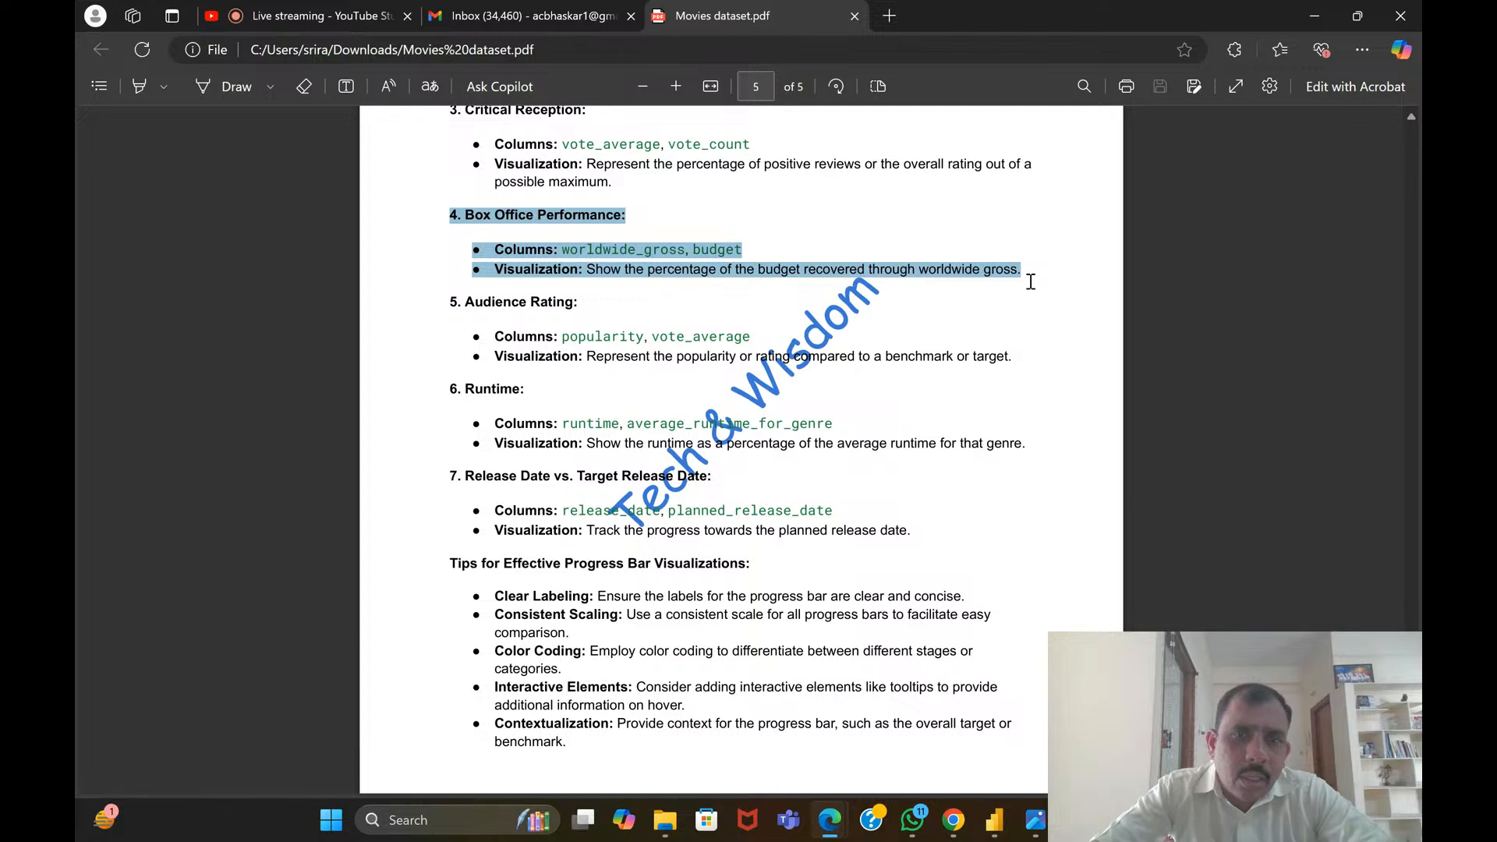
Read the Audience Rating combination, selecting its heading as a reading aid and clearing the previous and current selections
click(643, 239)
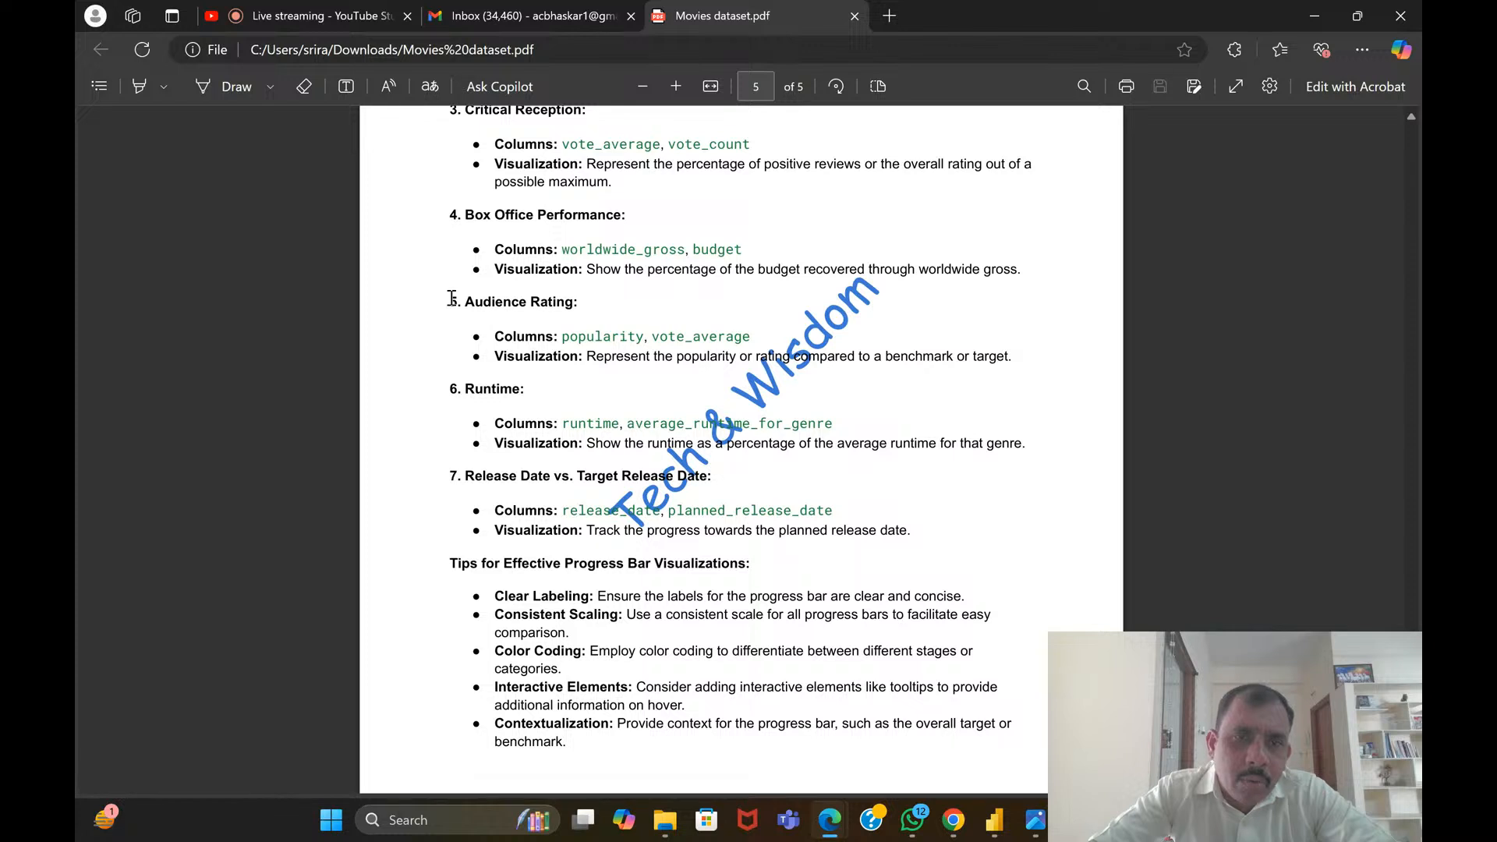
drag(451, 297, 583, 301)
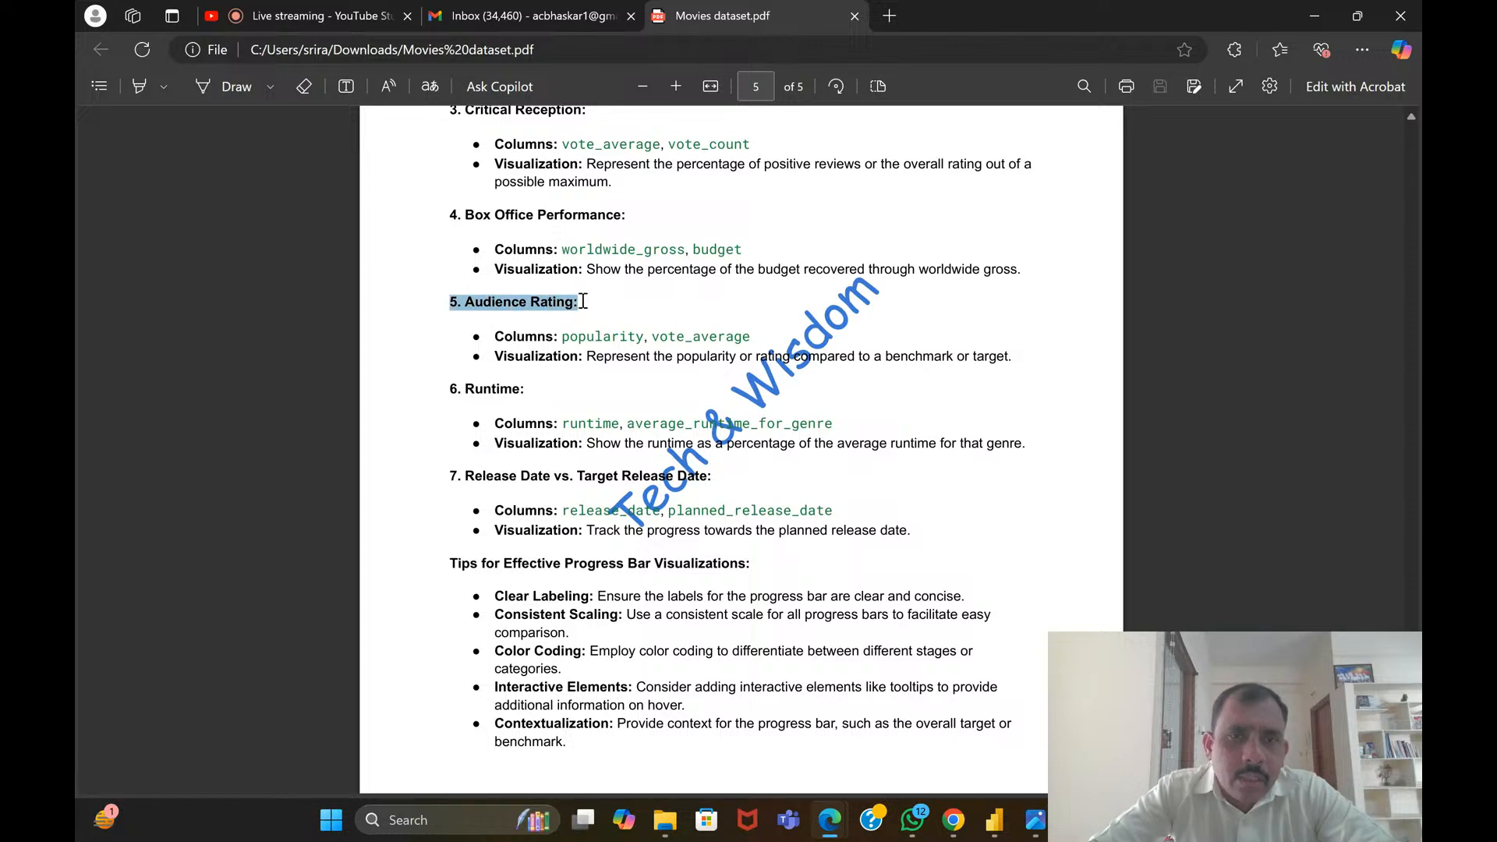
click(637, 331)
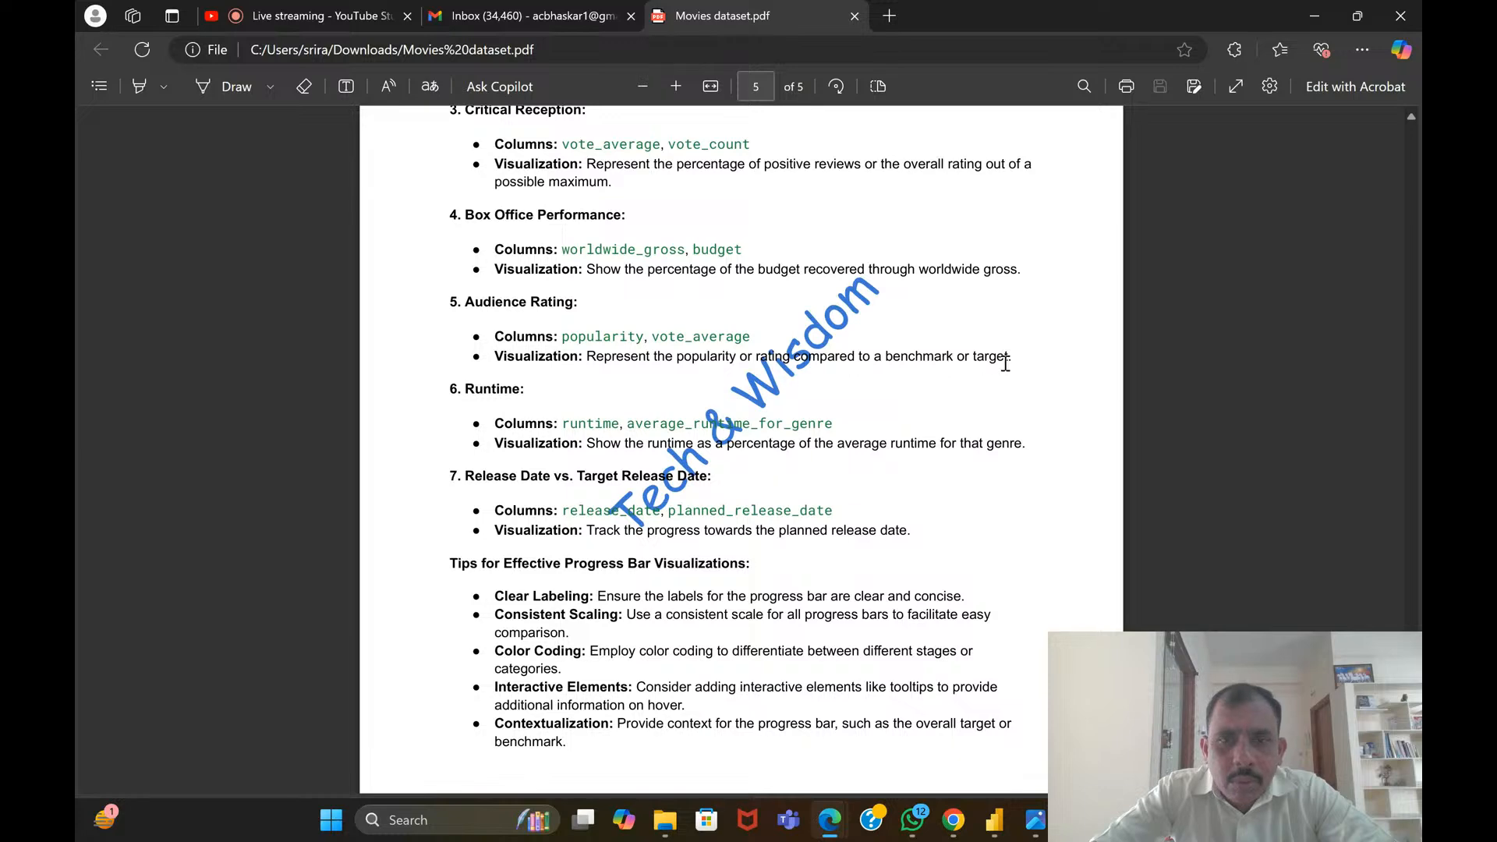
Read the Runtime combination, selecting its columns and visualization text and the whole section from its heading
scroll(539, 356, down, 1)
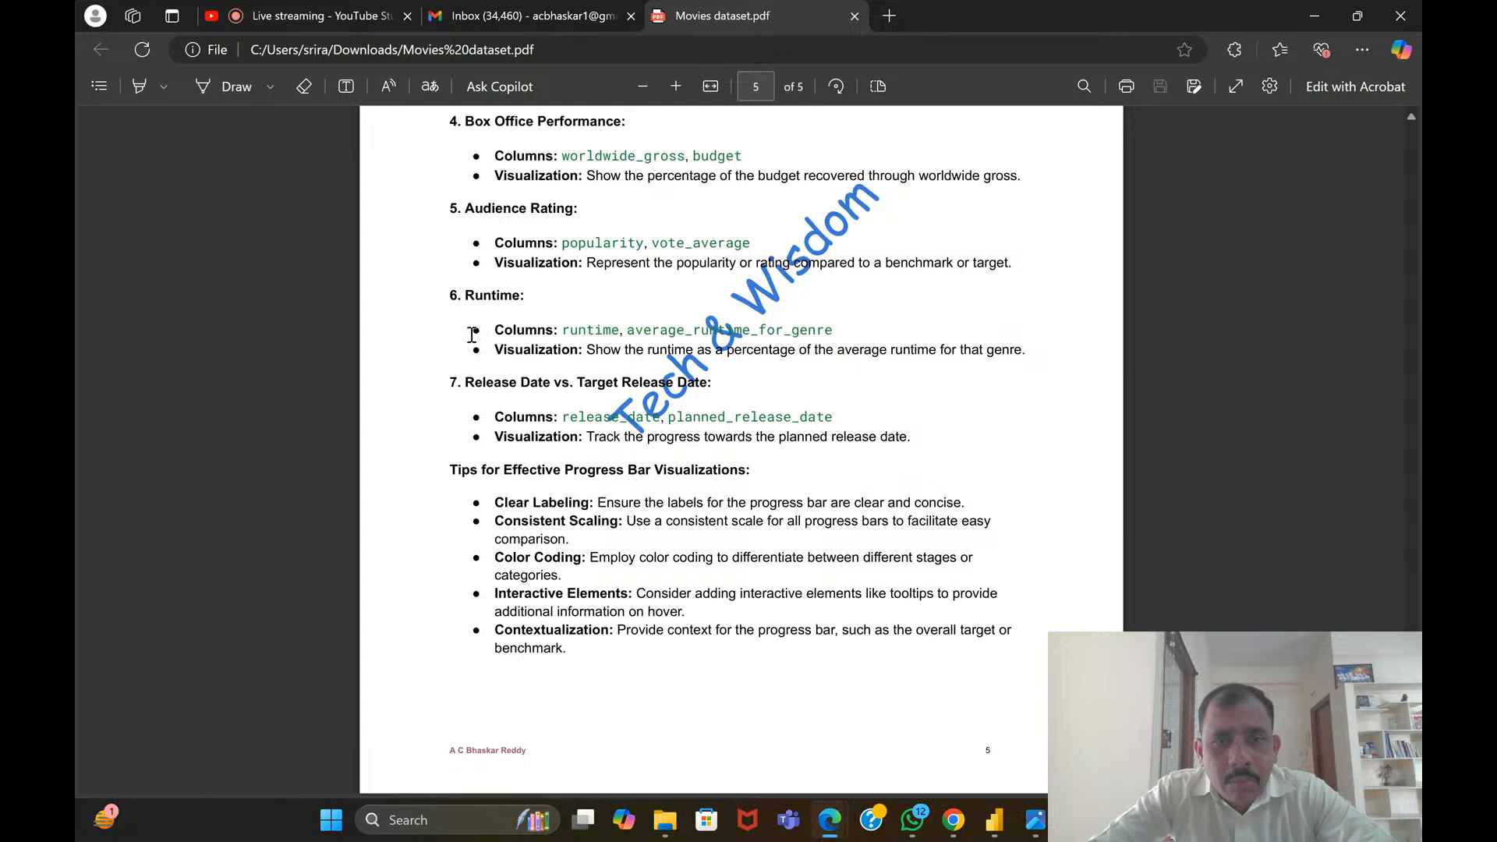
drag(472, 335, 1037, 359)
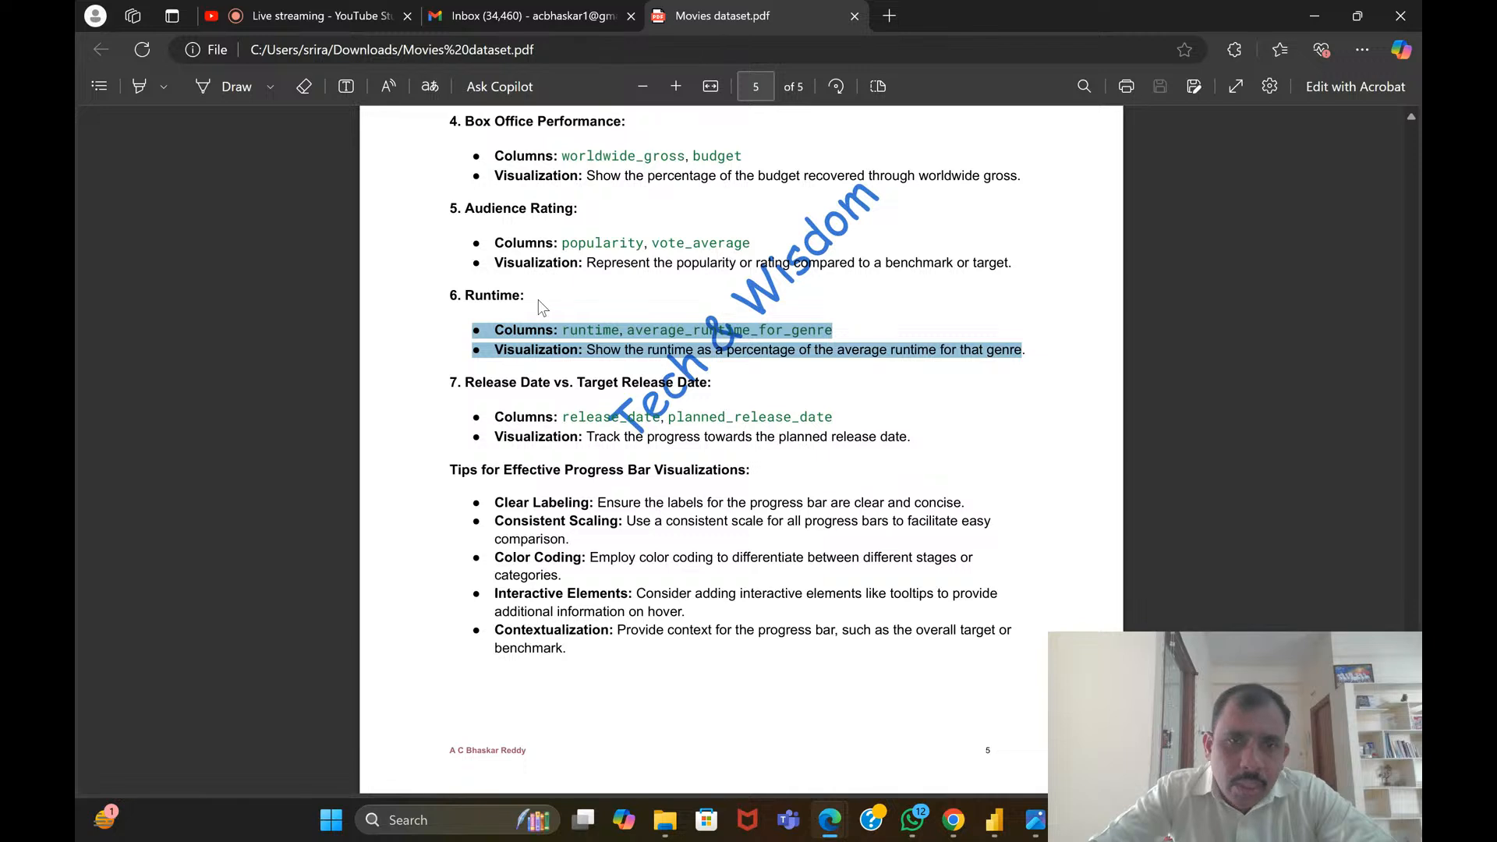
scroll(589, 331, down, 1)
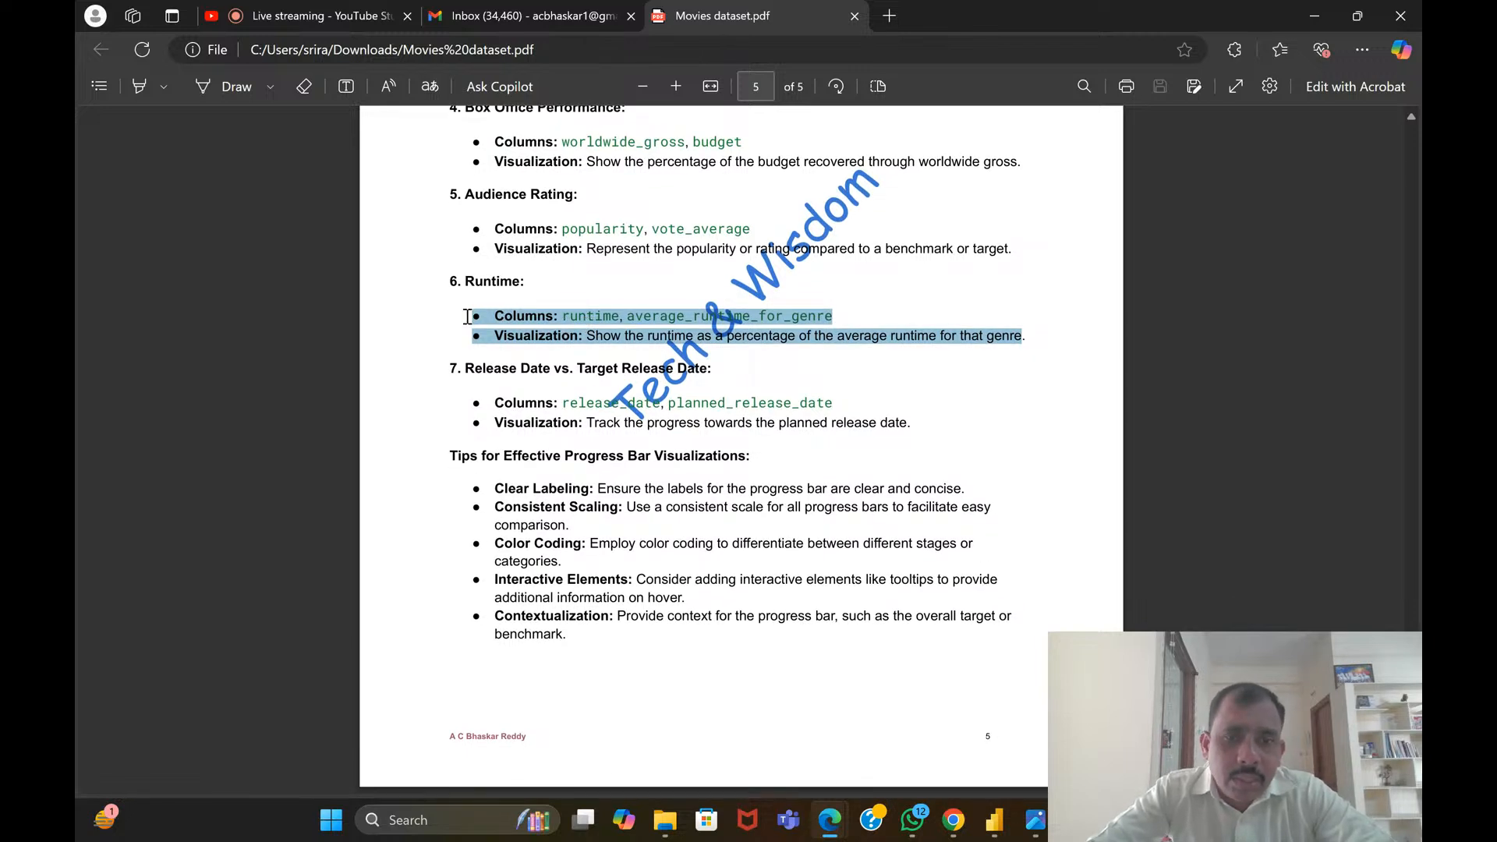
drag(445, 279, 1043, 336)
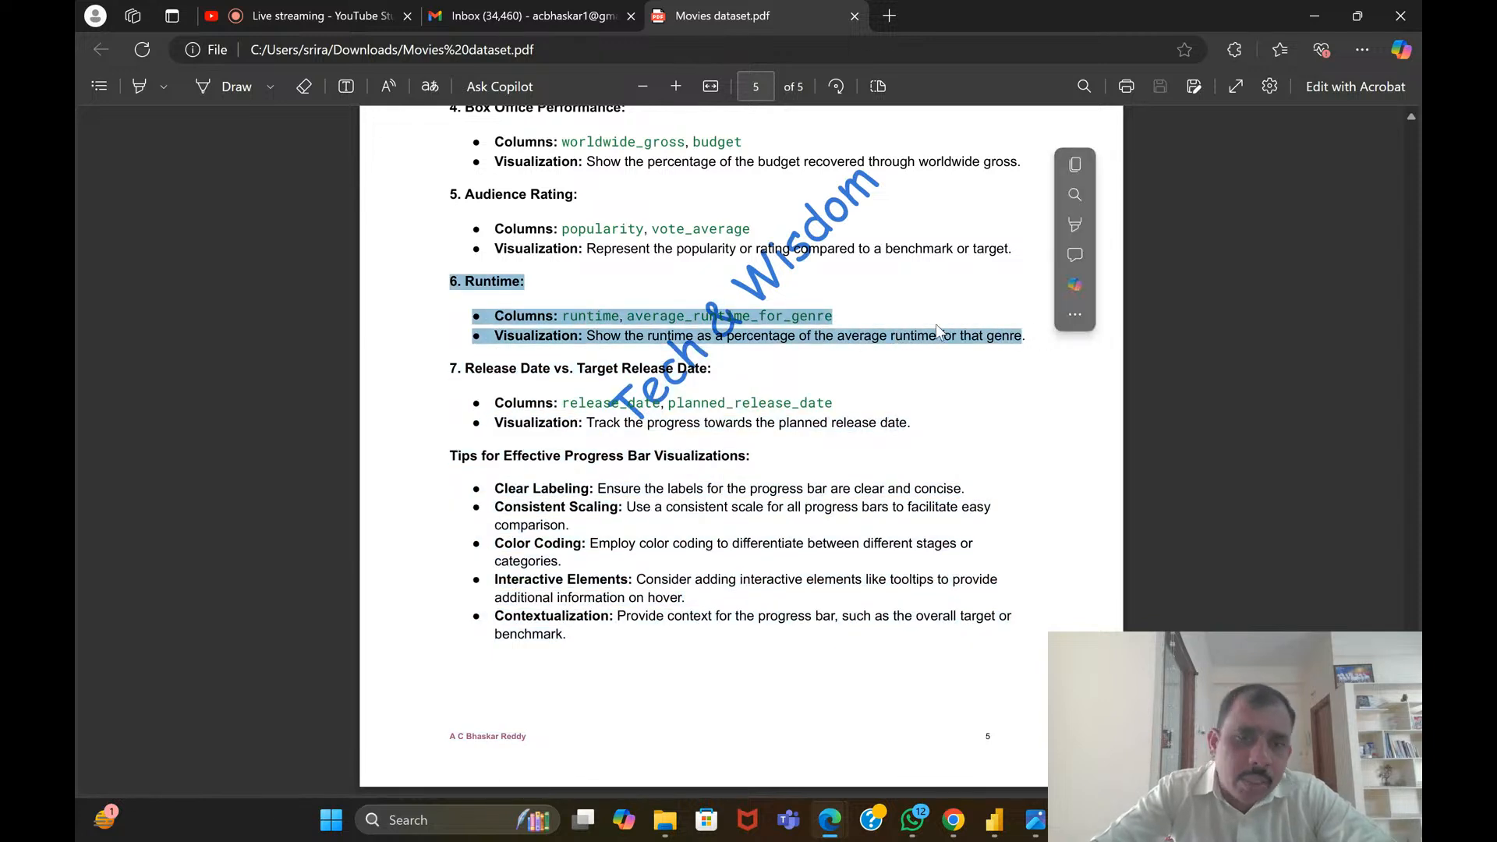
click(864, 371)
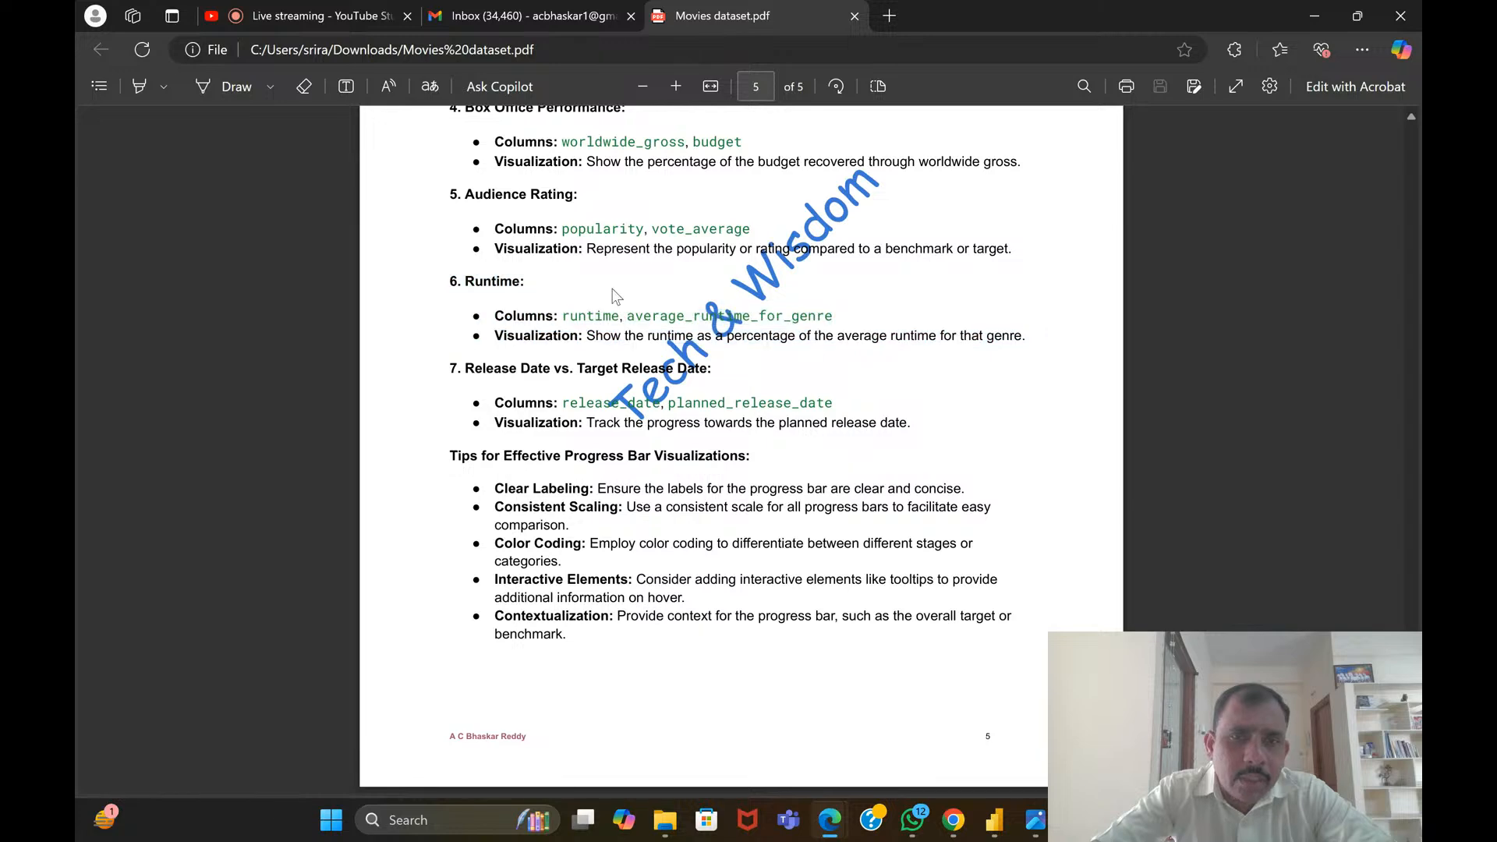
drag(451, 279, 458, 282)
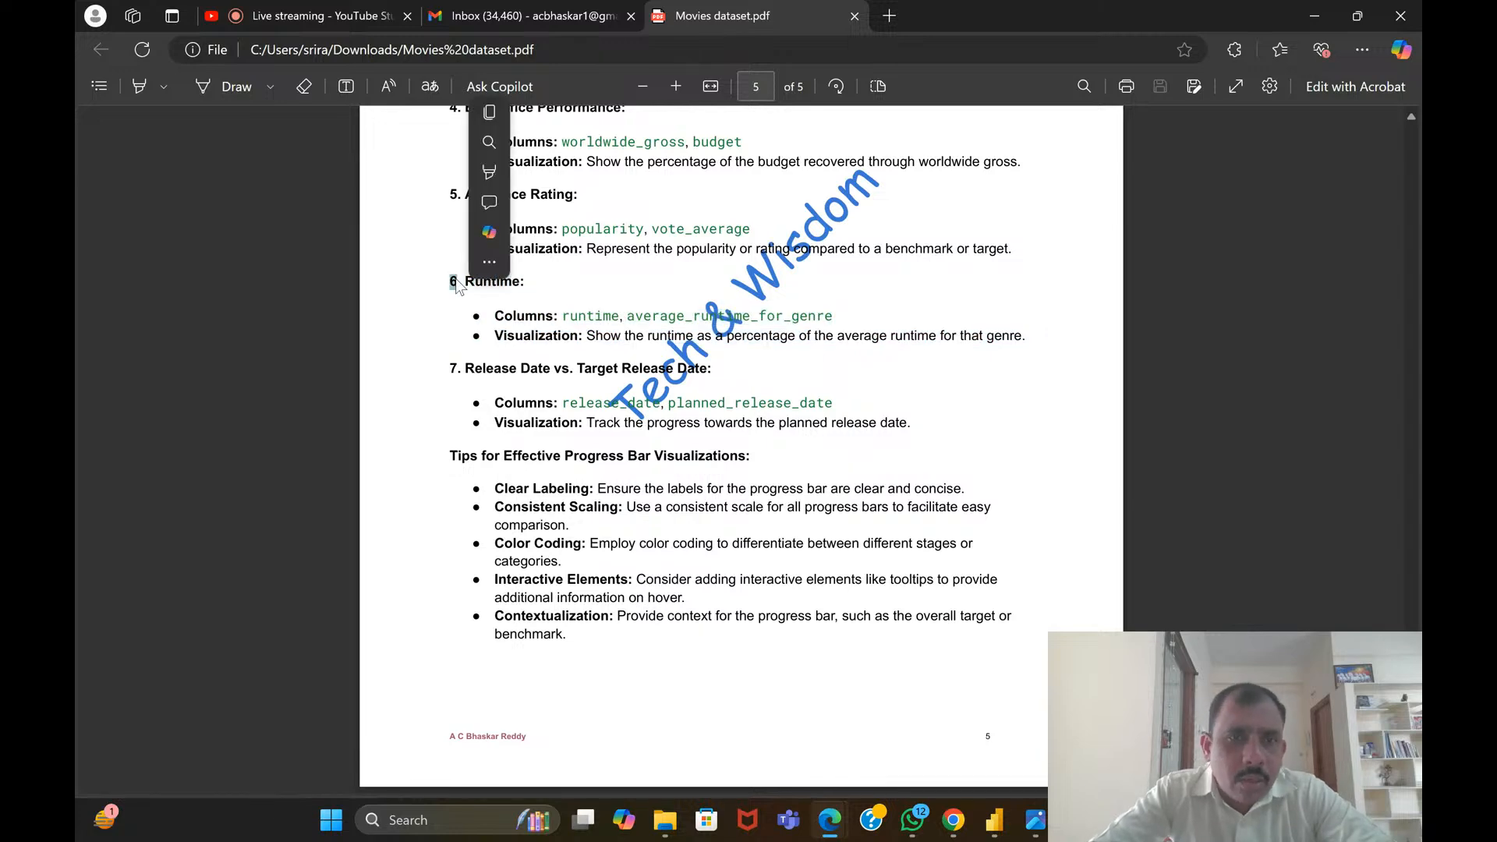
scroll(590, 315, up, 6)
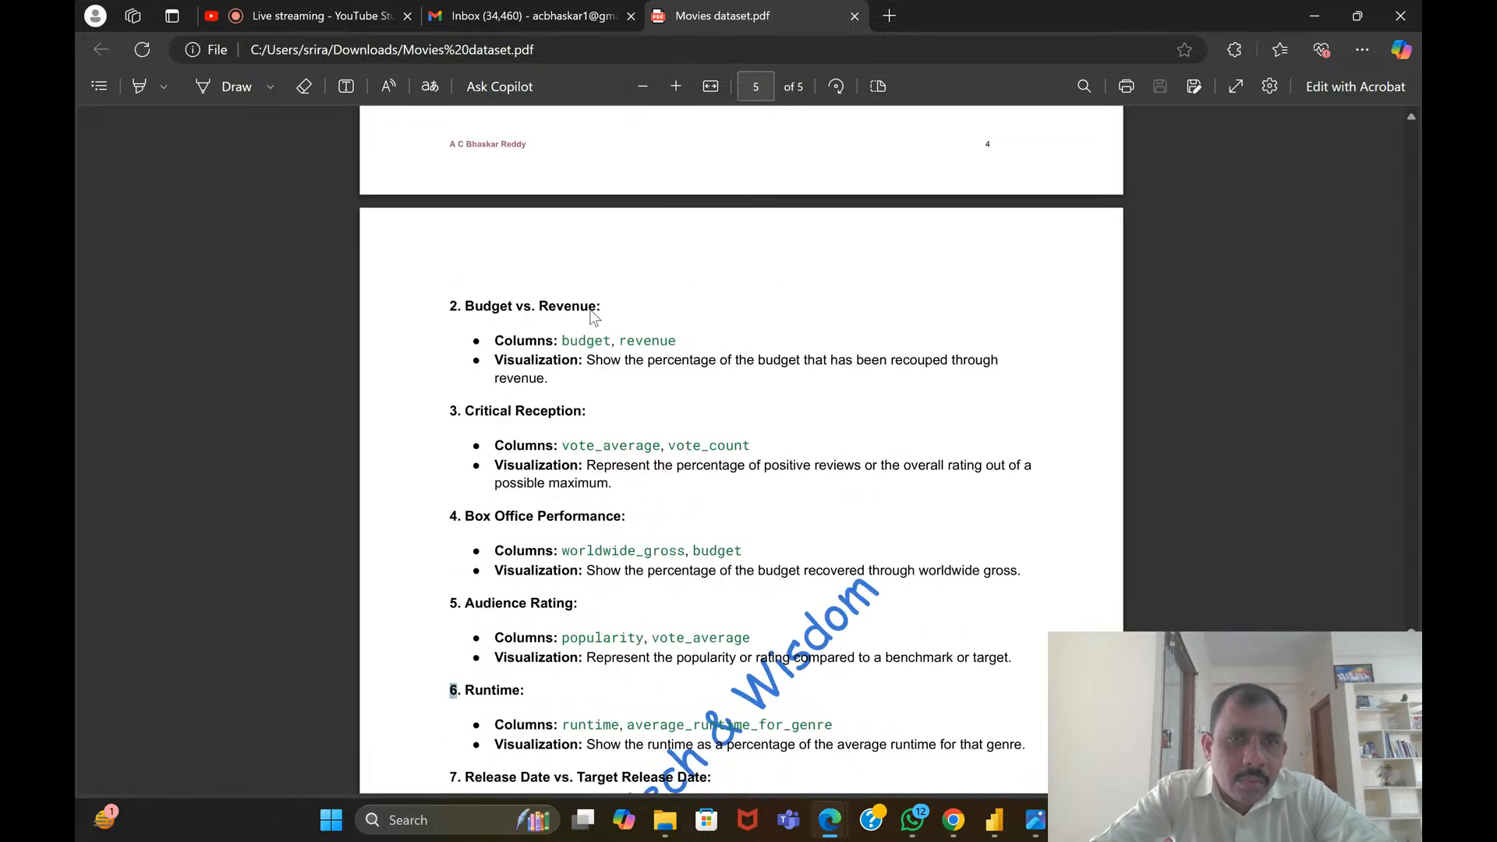
Read the Release Date vs. Target Release Date combination, selecting the section from its heading through the visualization line
scroll(576, 324, down, 6)
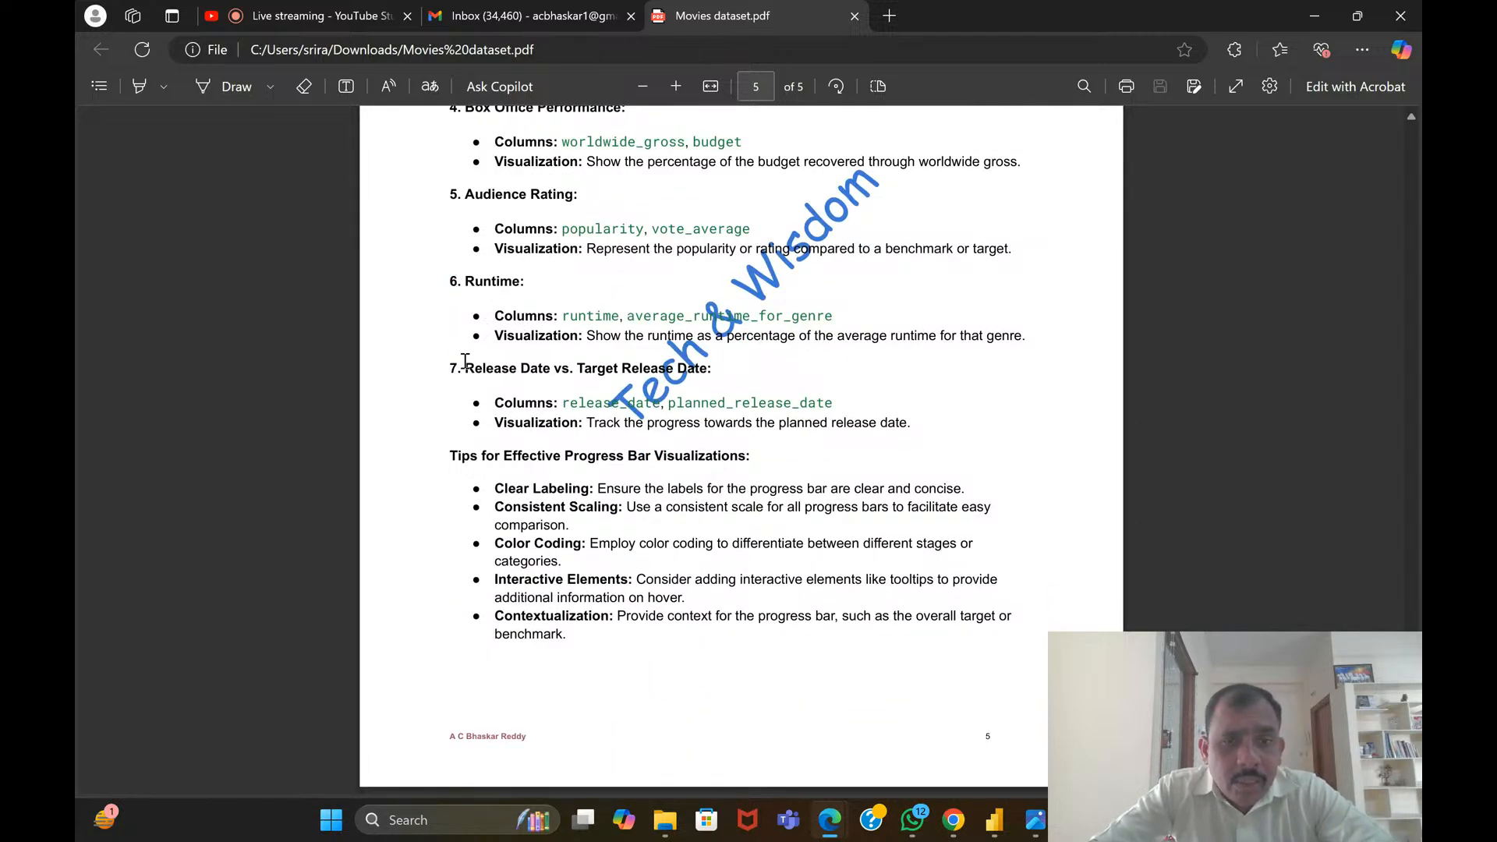
drag(465, 360, 731, 378)
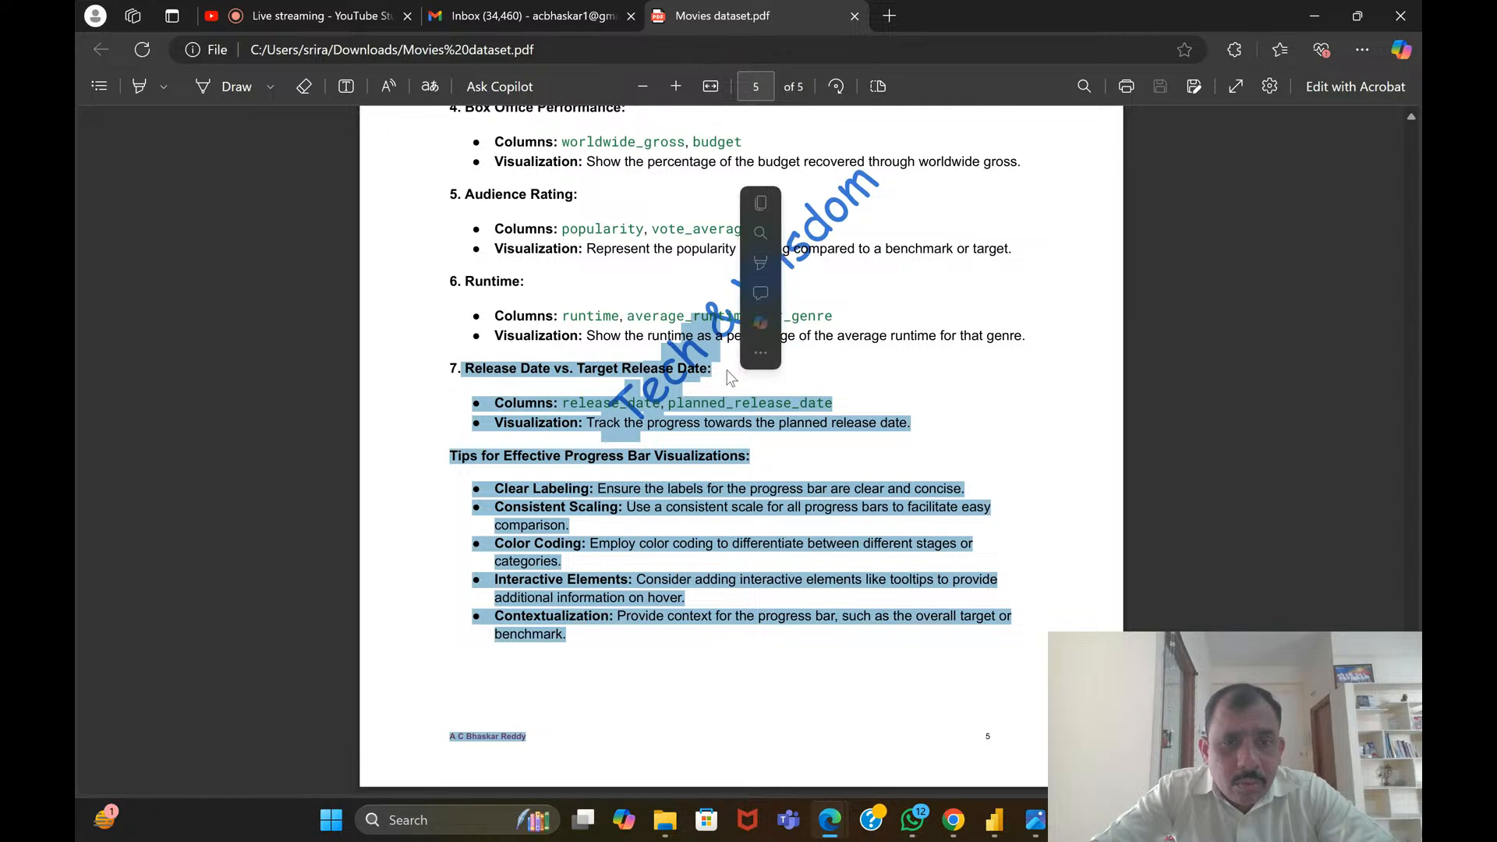
click(730, 377)
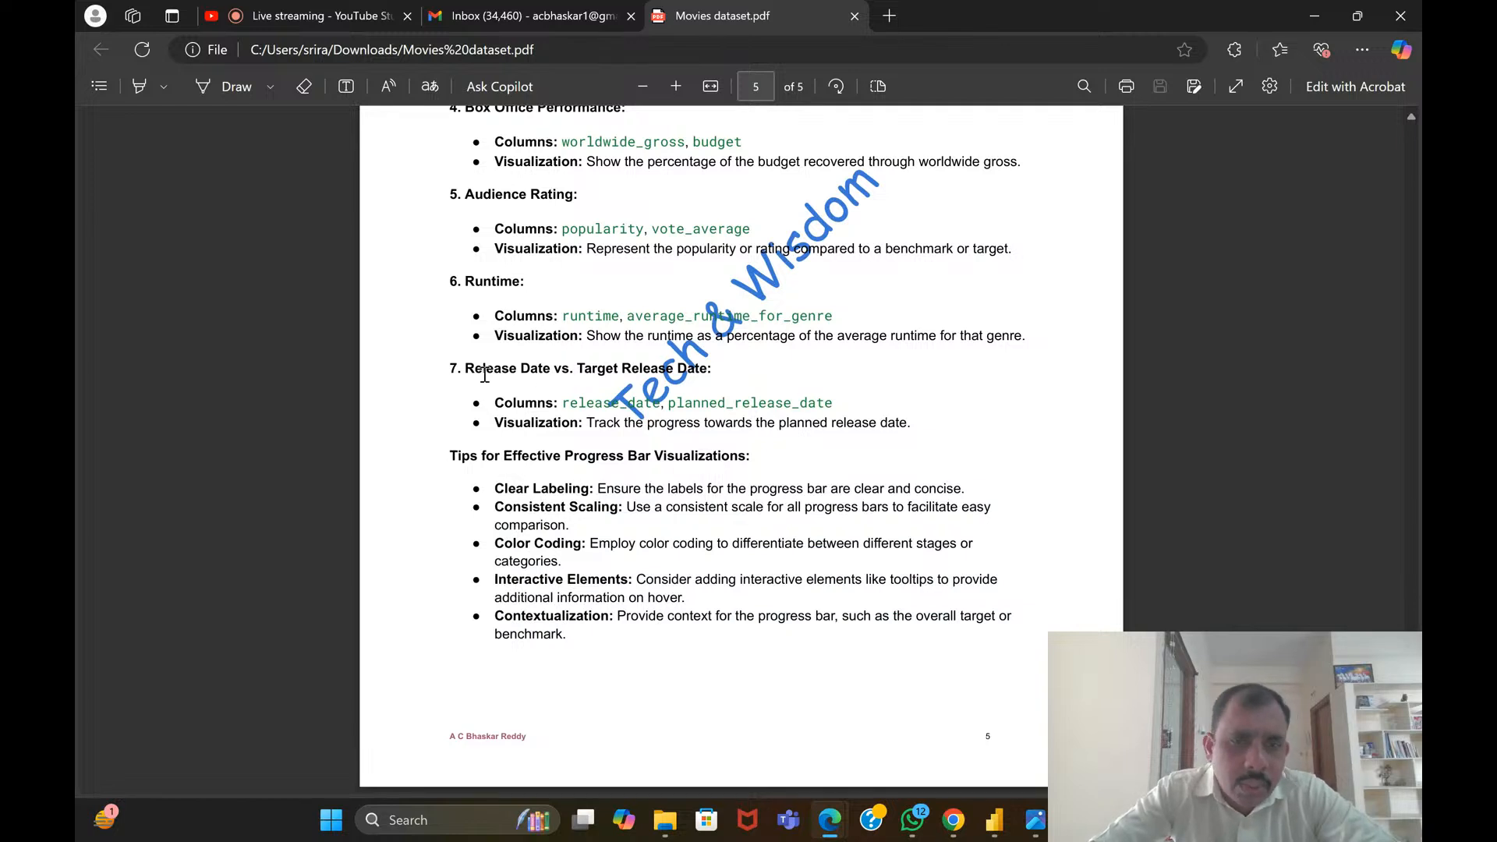
drag(444, 370, 923, 367)
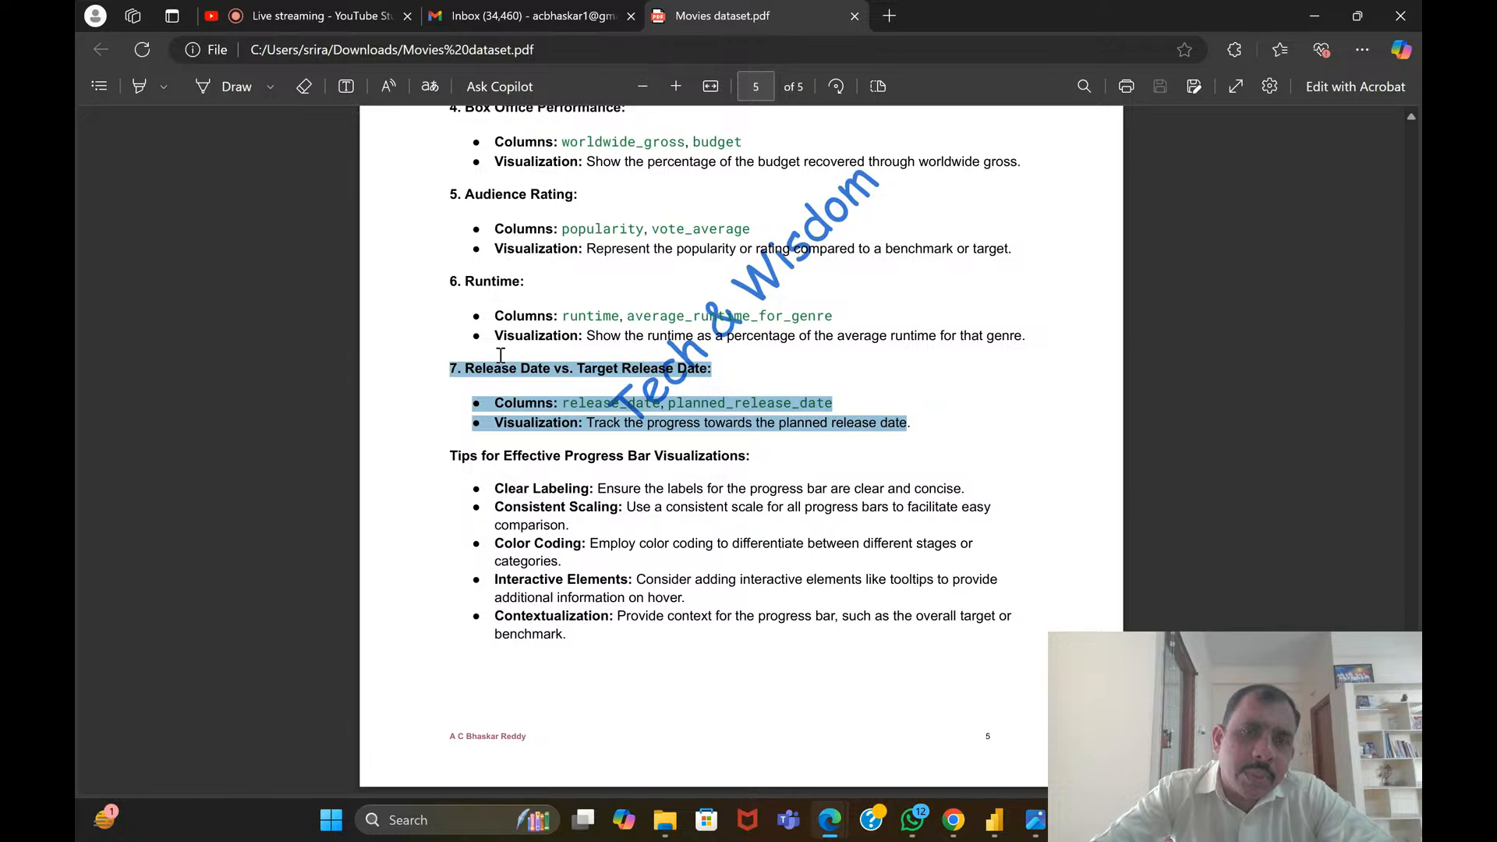
click(433, 337)
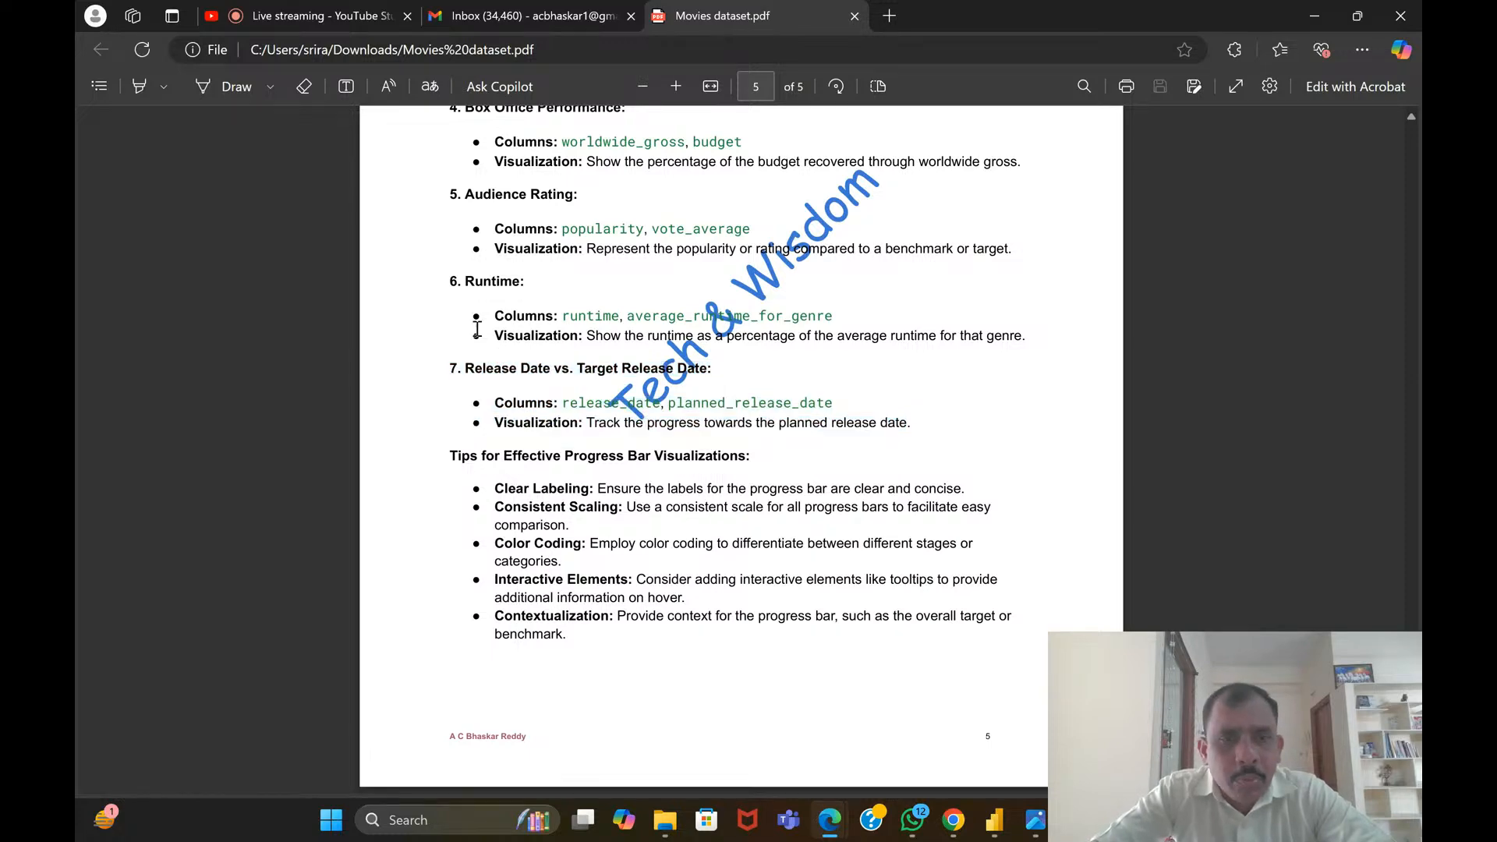
drag(448, 367, 920, 396)
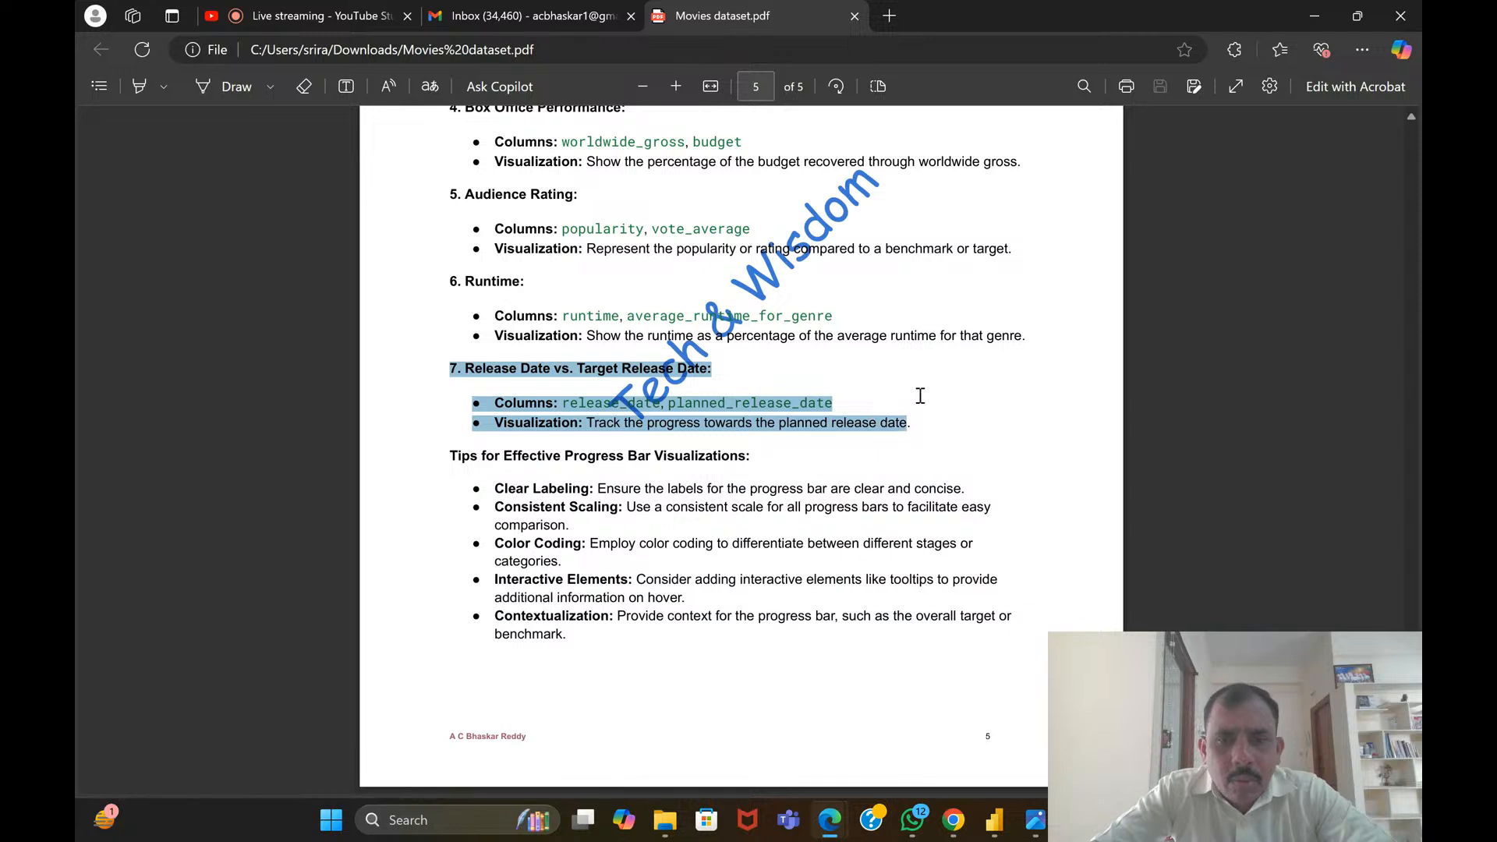
click(610, 312)
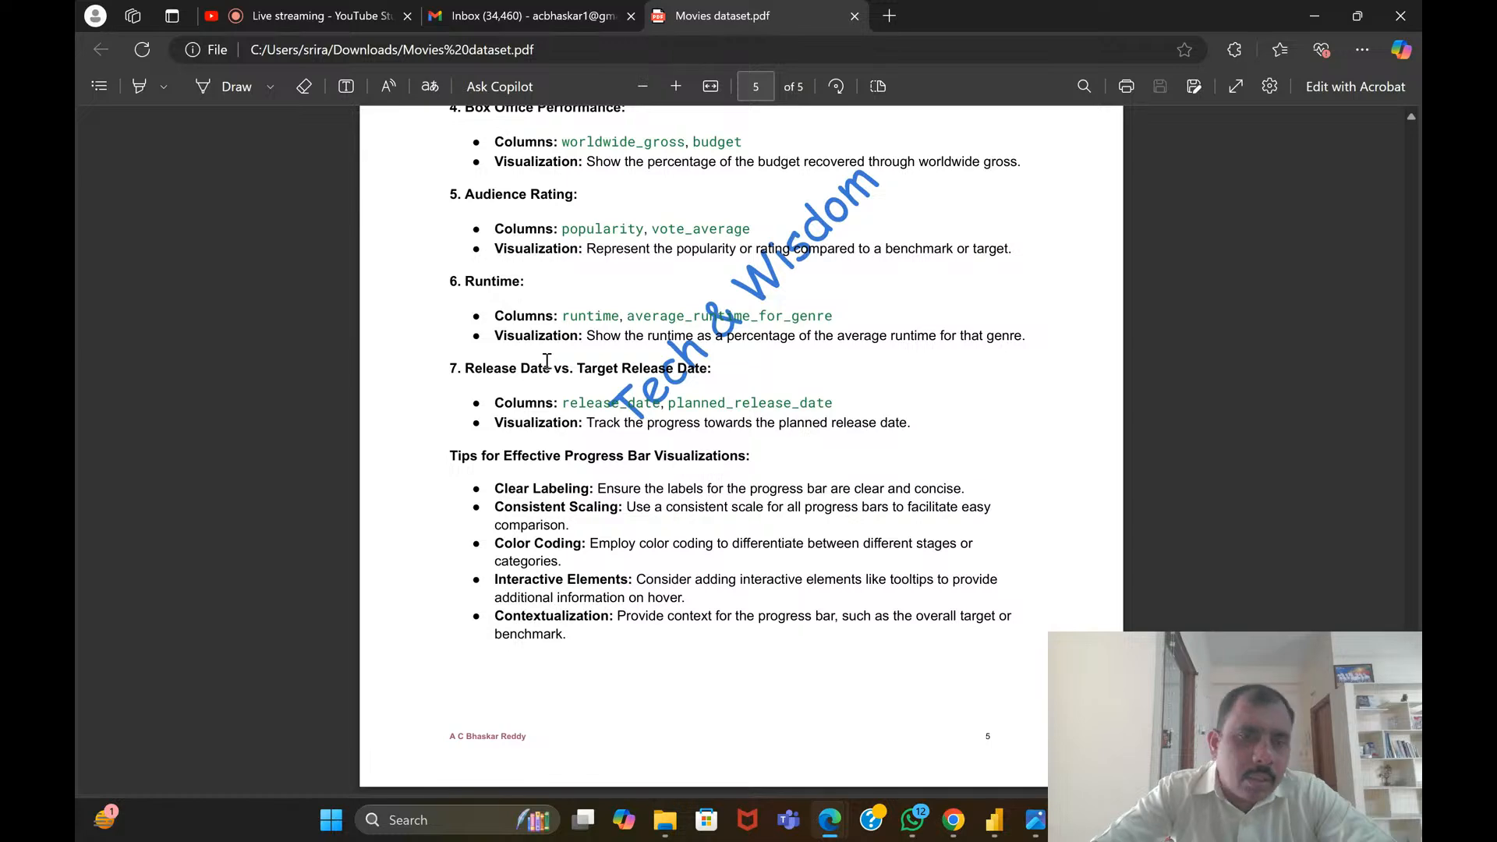
drag(442, 360, 914, 408)
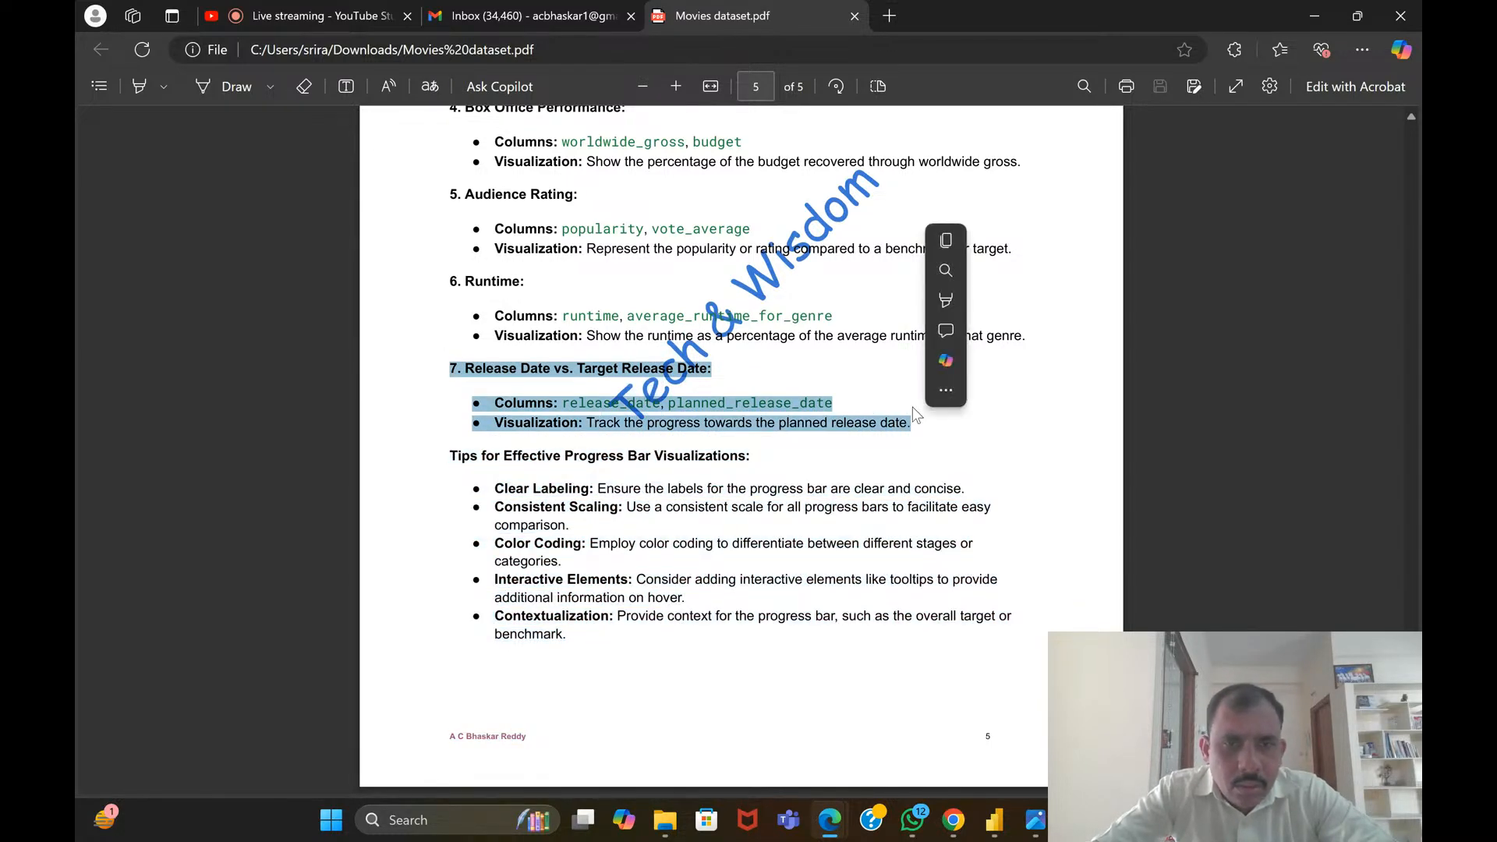
click(784, 386)
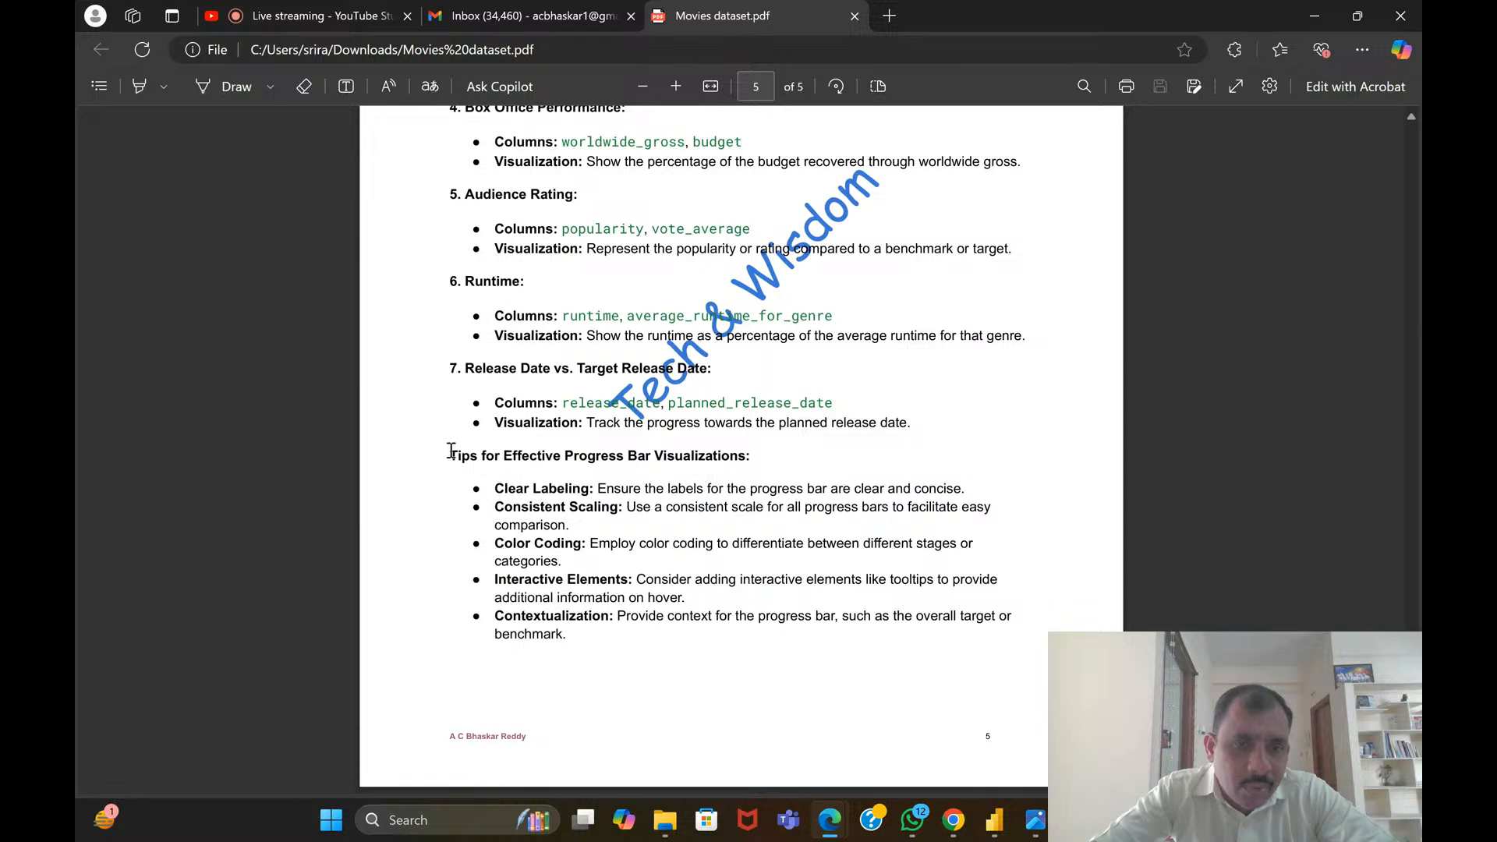
Read the tips for effective progress bar visualizations, selecting the heading and the scaling, color coding, interactive elements and contextualization tips
drag(451, 452, 760, 462)
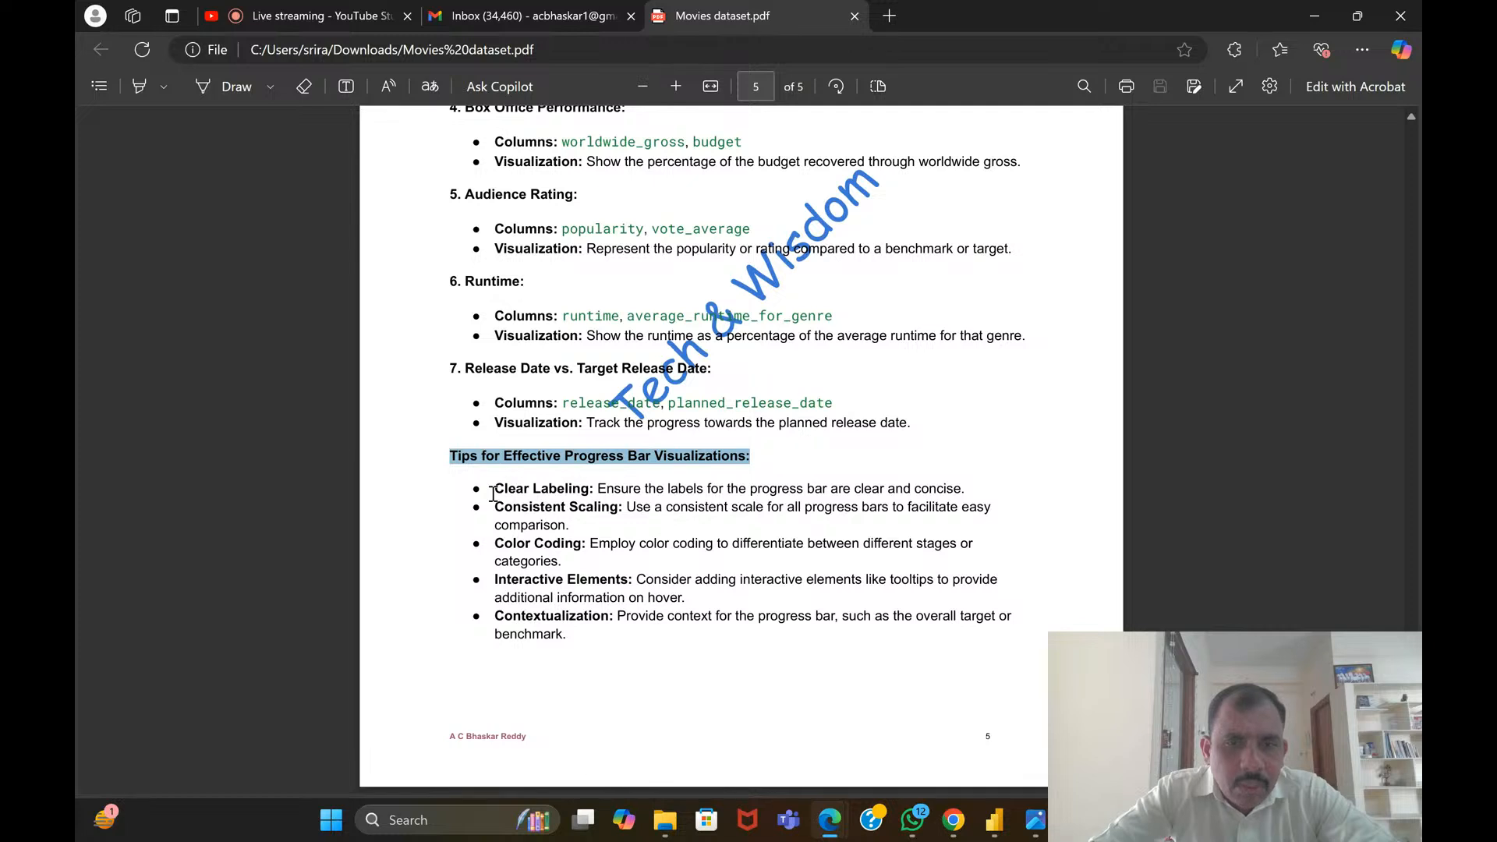
drag(499, 510, 603, 513)
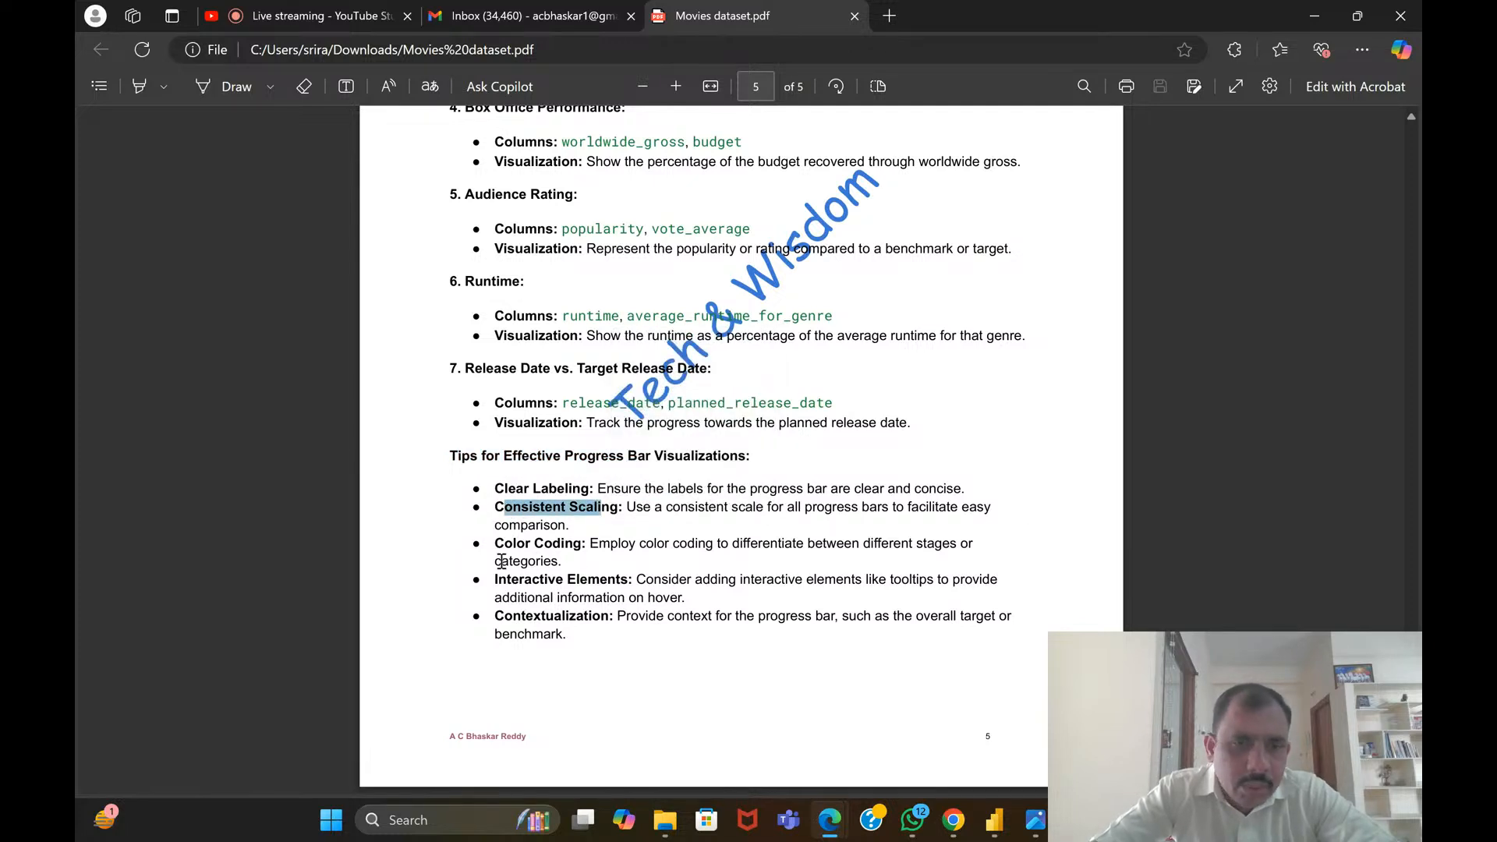
drag(495, 546, 587, 546)
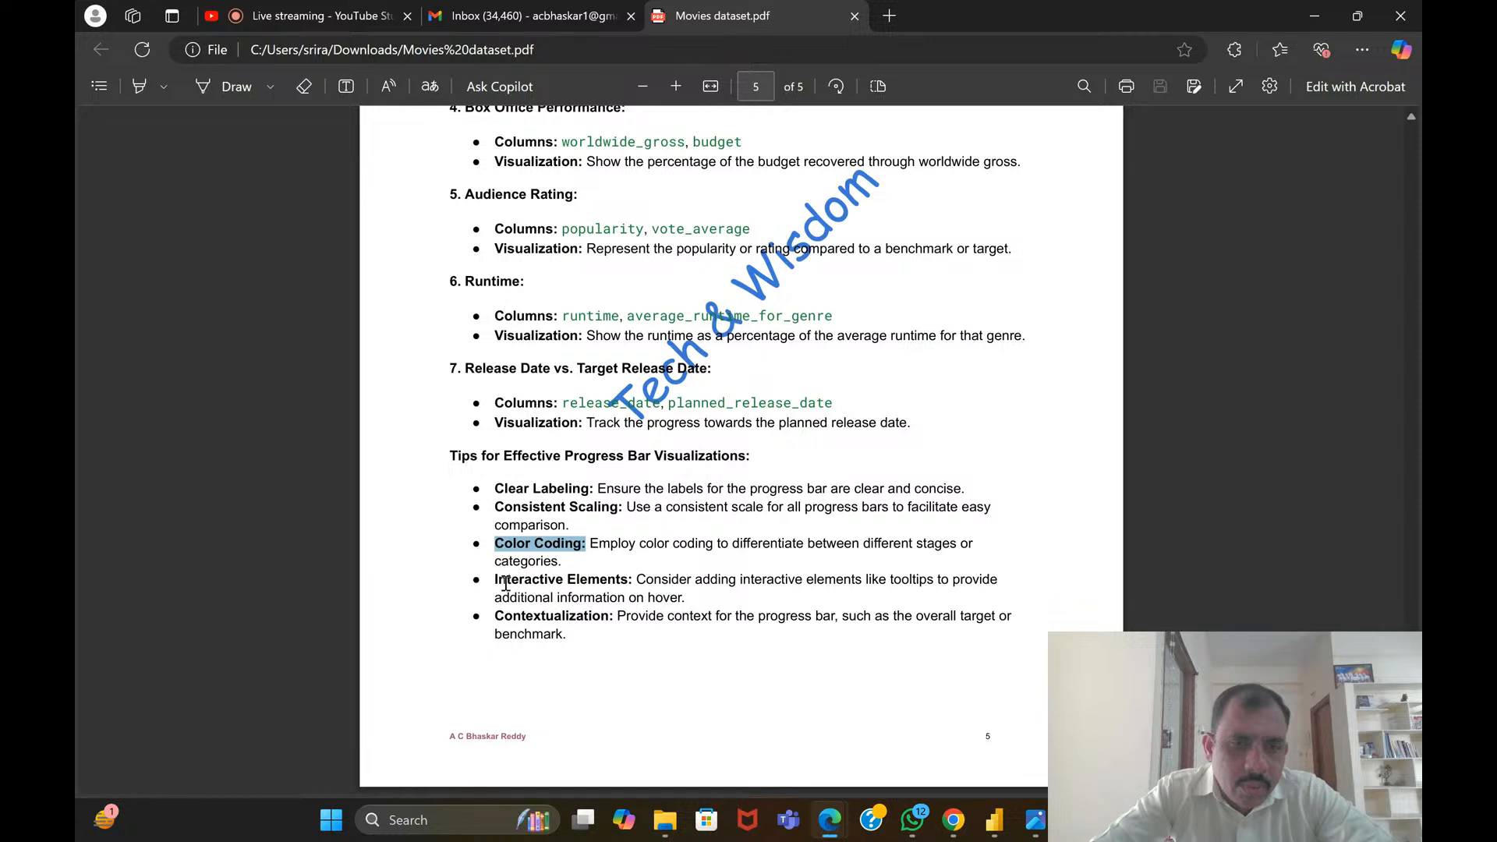
drag(496, 584, 629, 575)
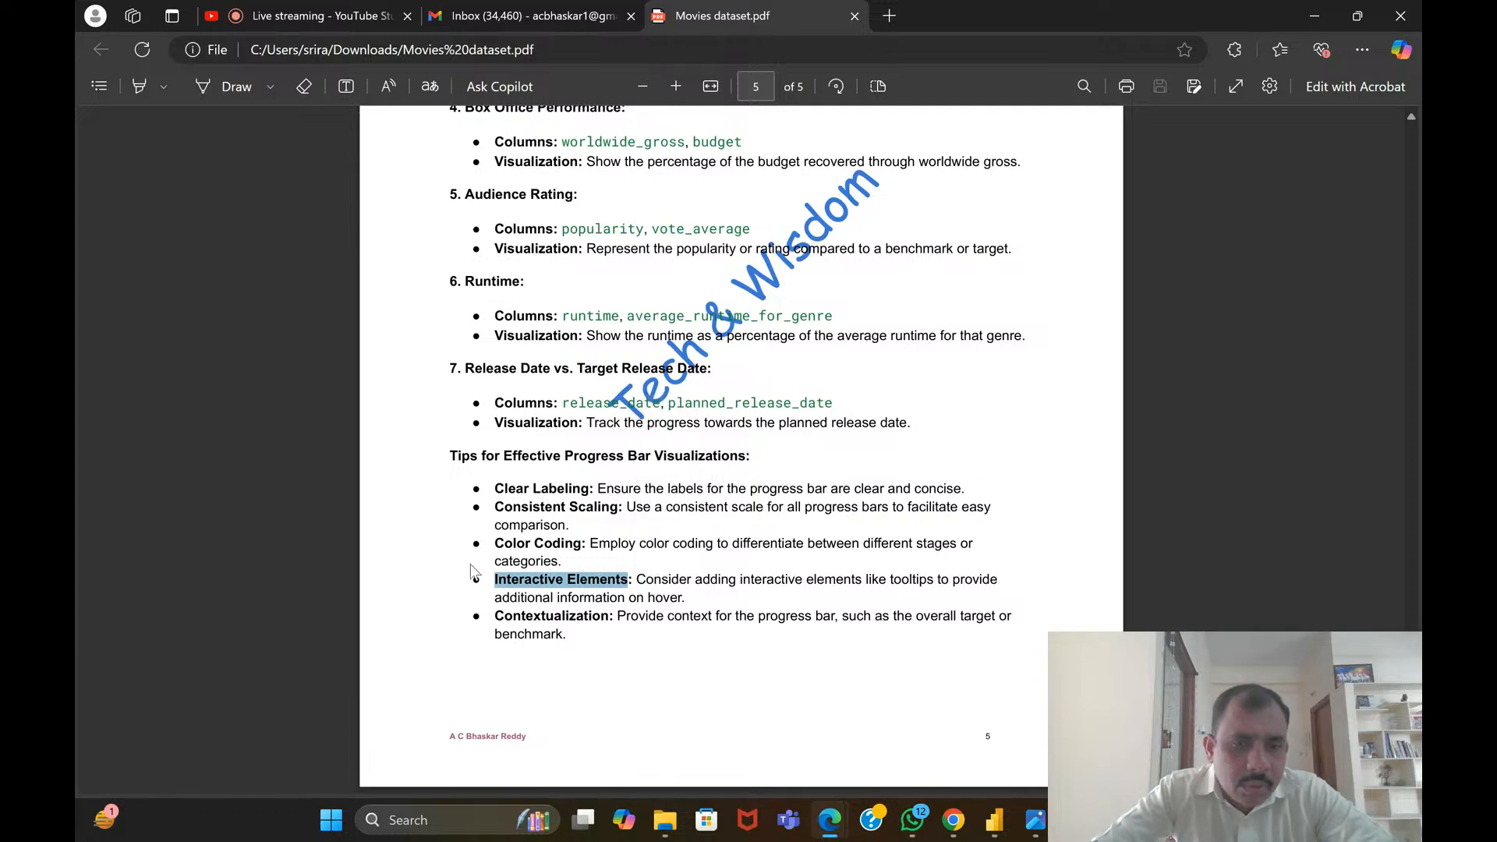
drag(495, 612, 563, 636)
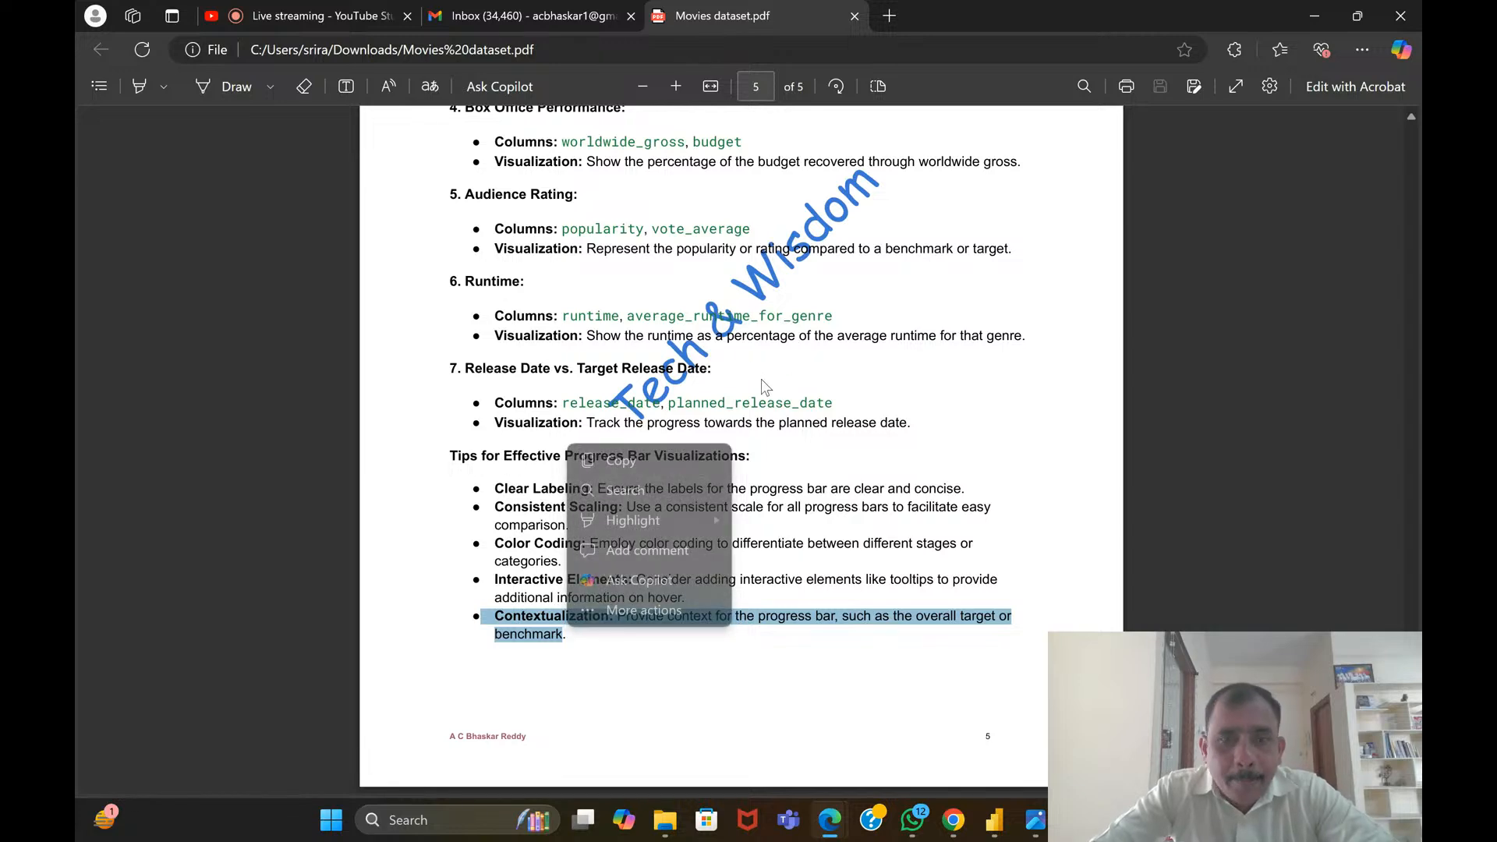
Go back through the document to the About Dataset overview on page 1
scroll(627, 366, up, 5)
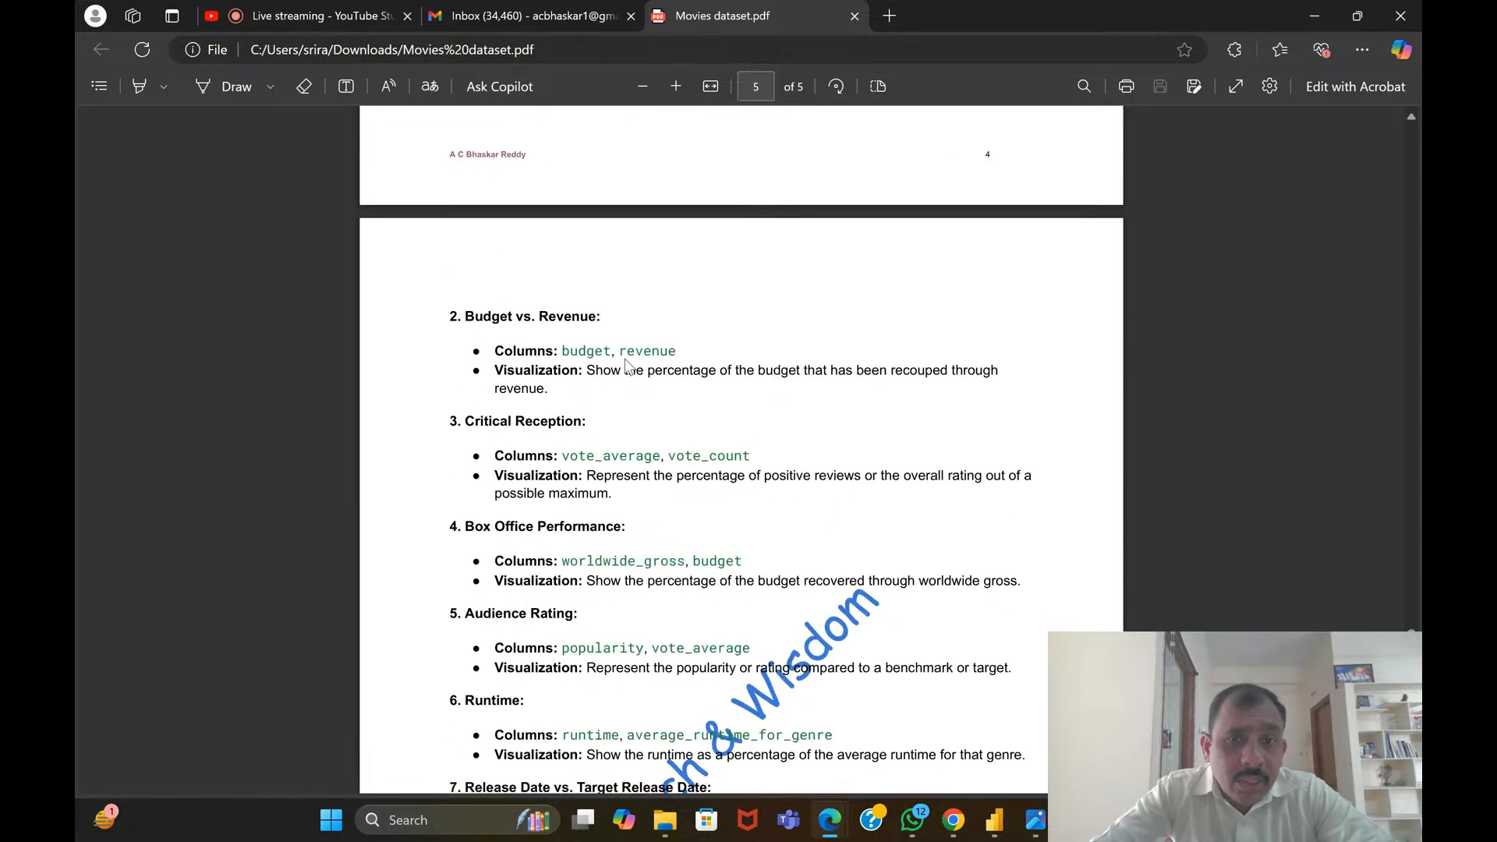
scroll(627, 366, up, 20)
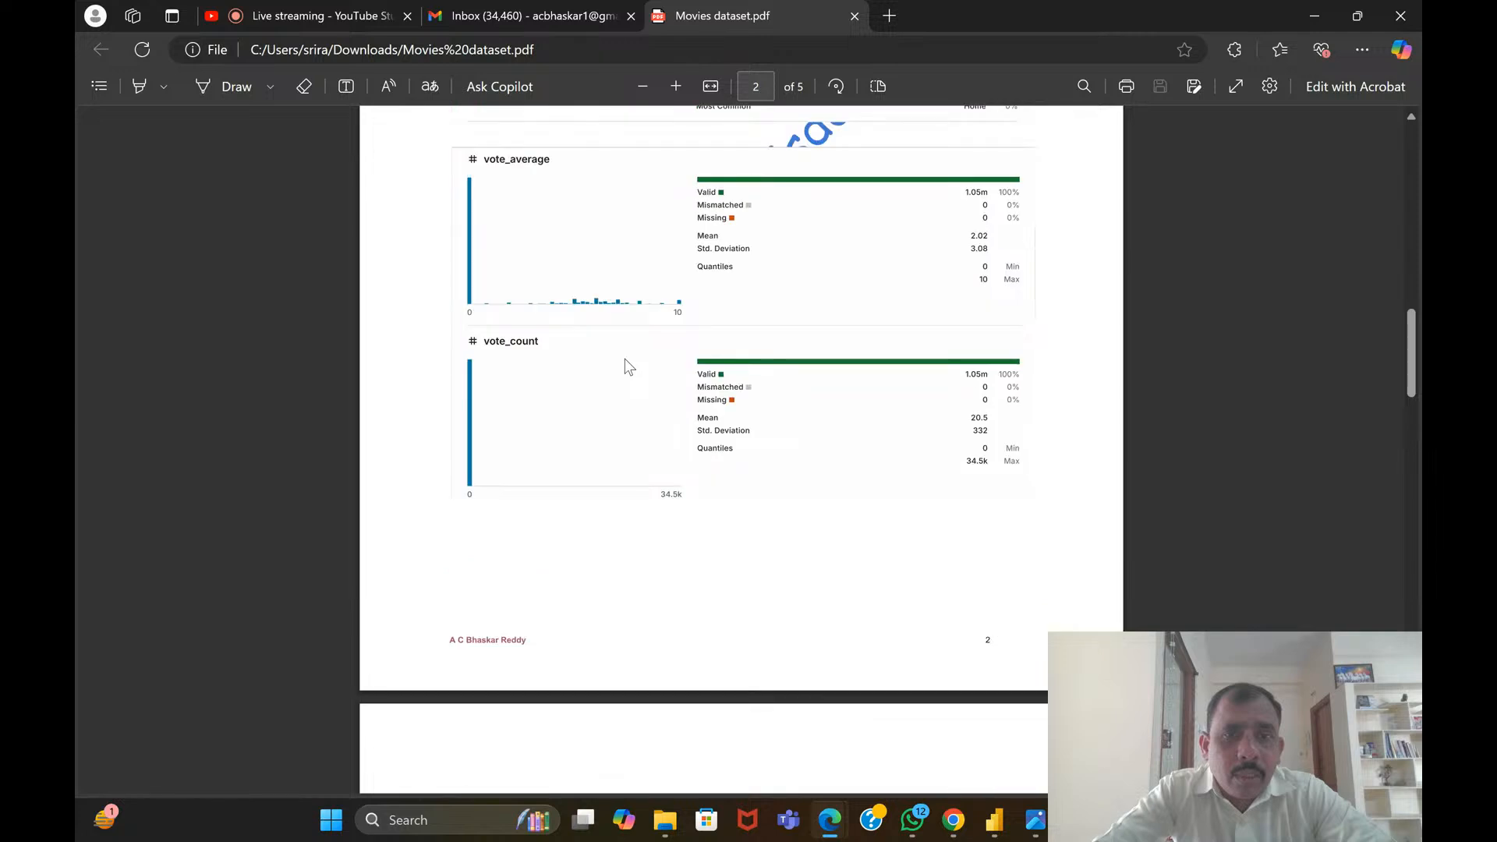
scroll(625, 360, up, 20)
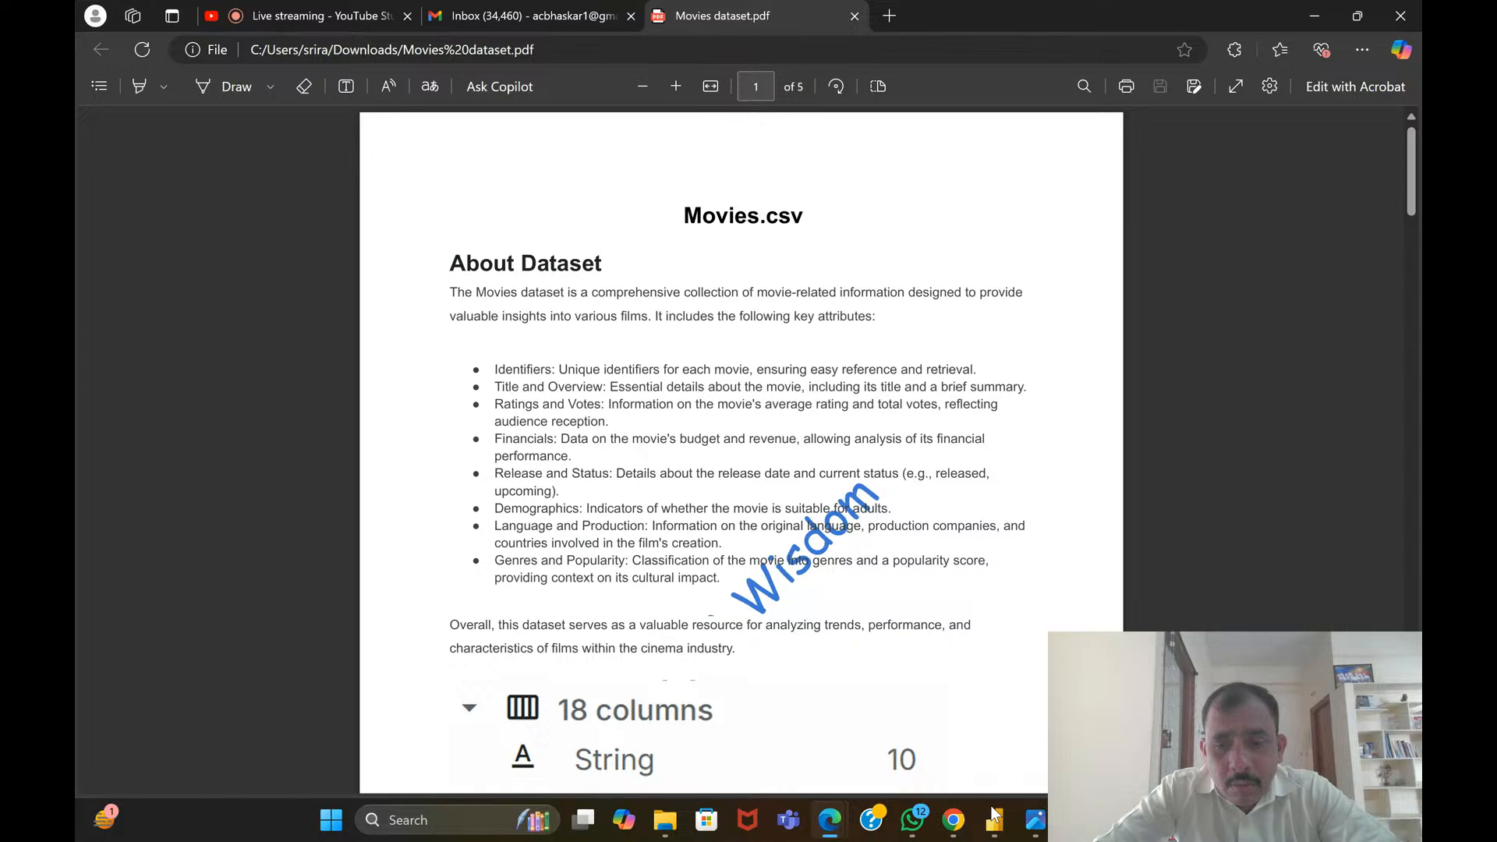
Switch to Power BI Desktop, show the report view of the gggg file and create a new blank report
click(1002, 828)
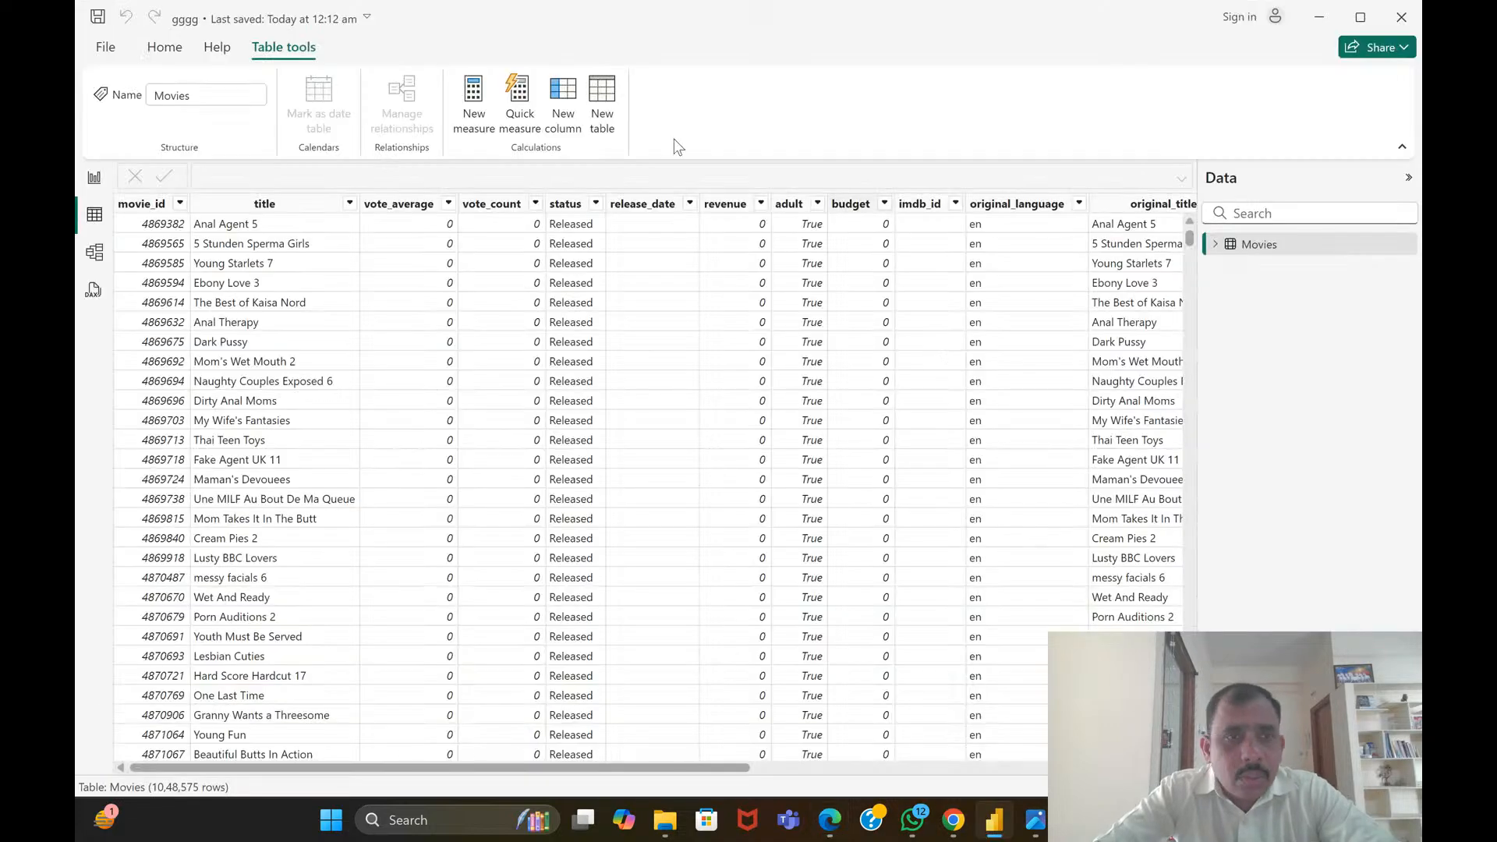
click(94, 178)
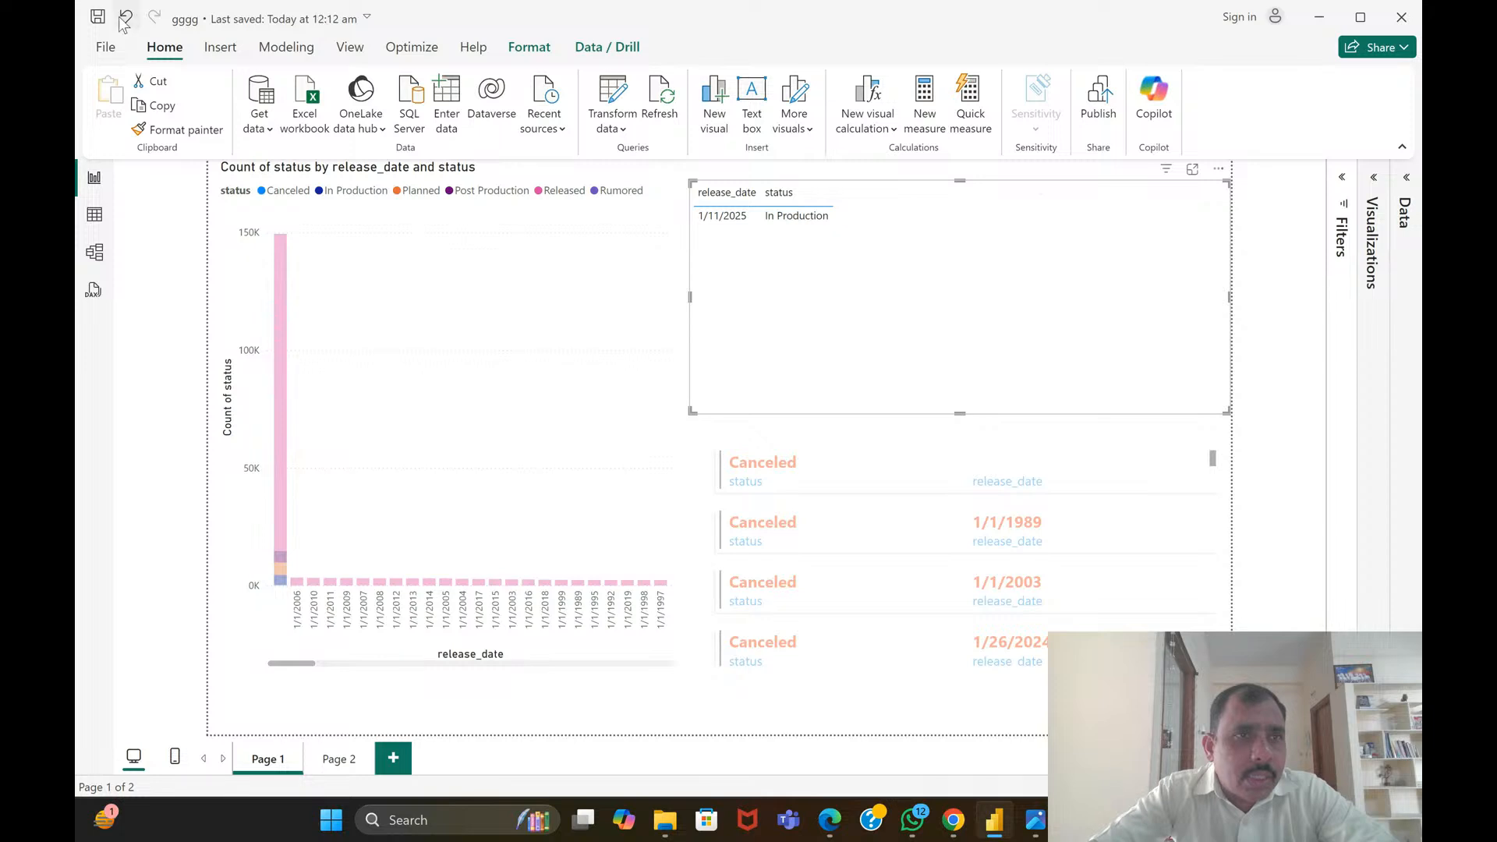
click(103, 48)
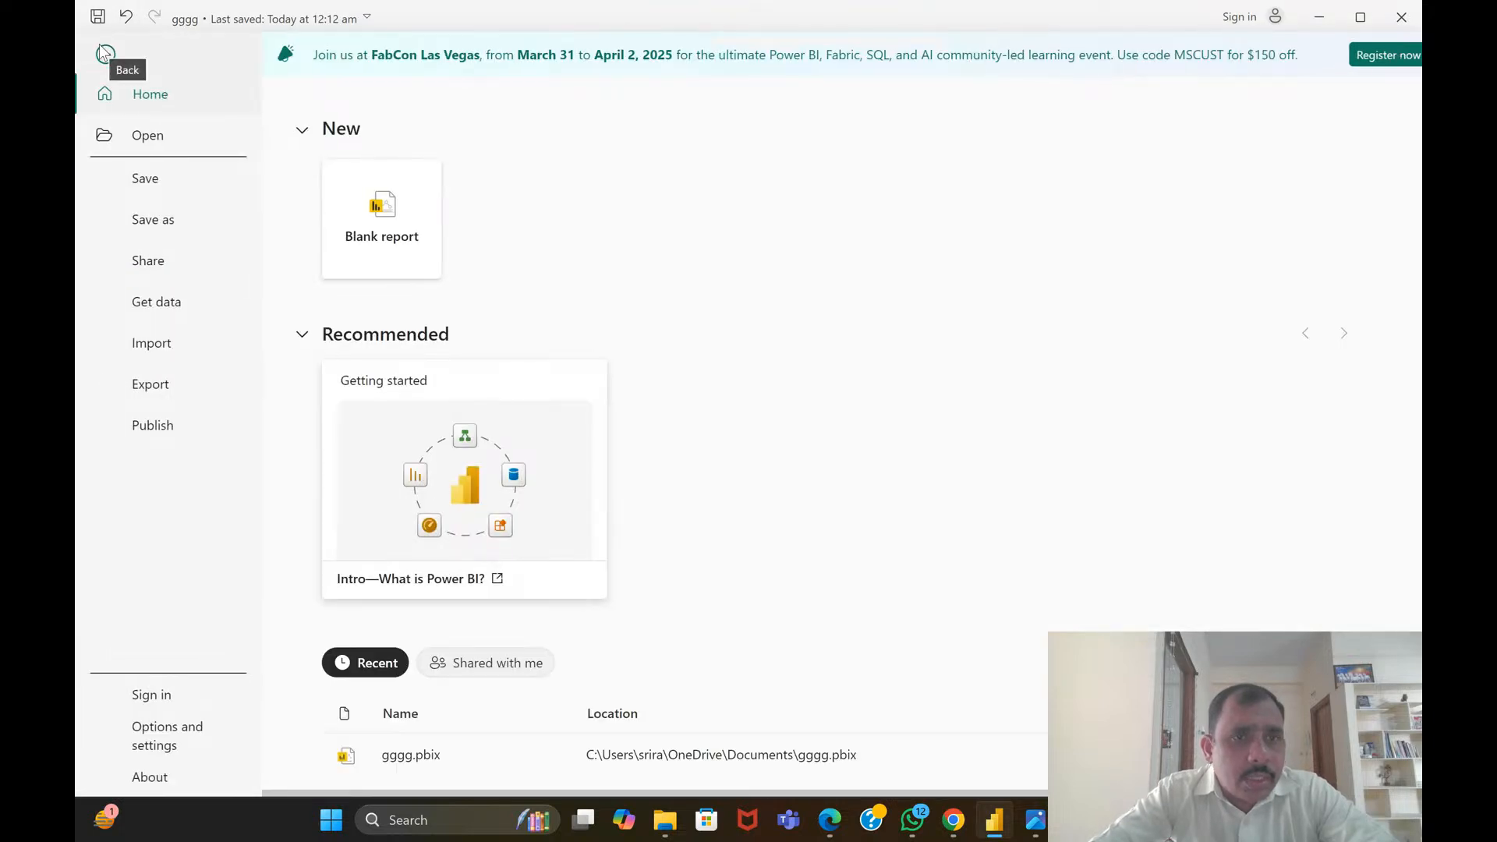
click(368, 264)
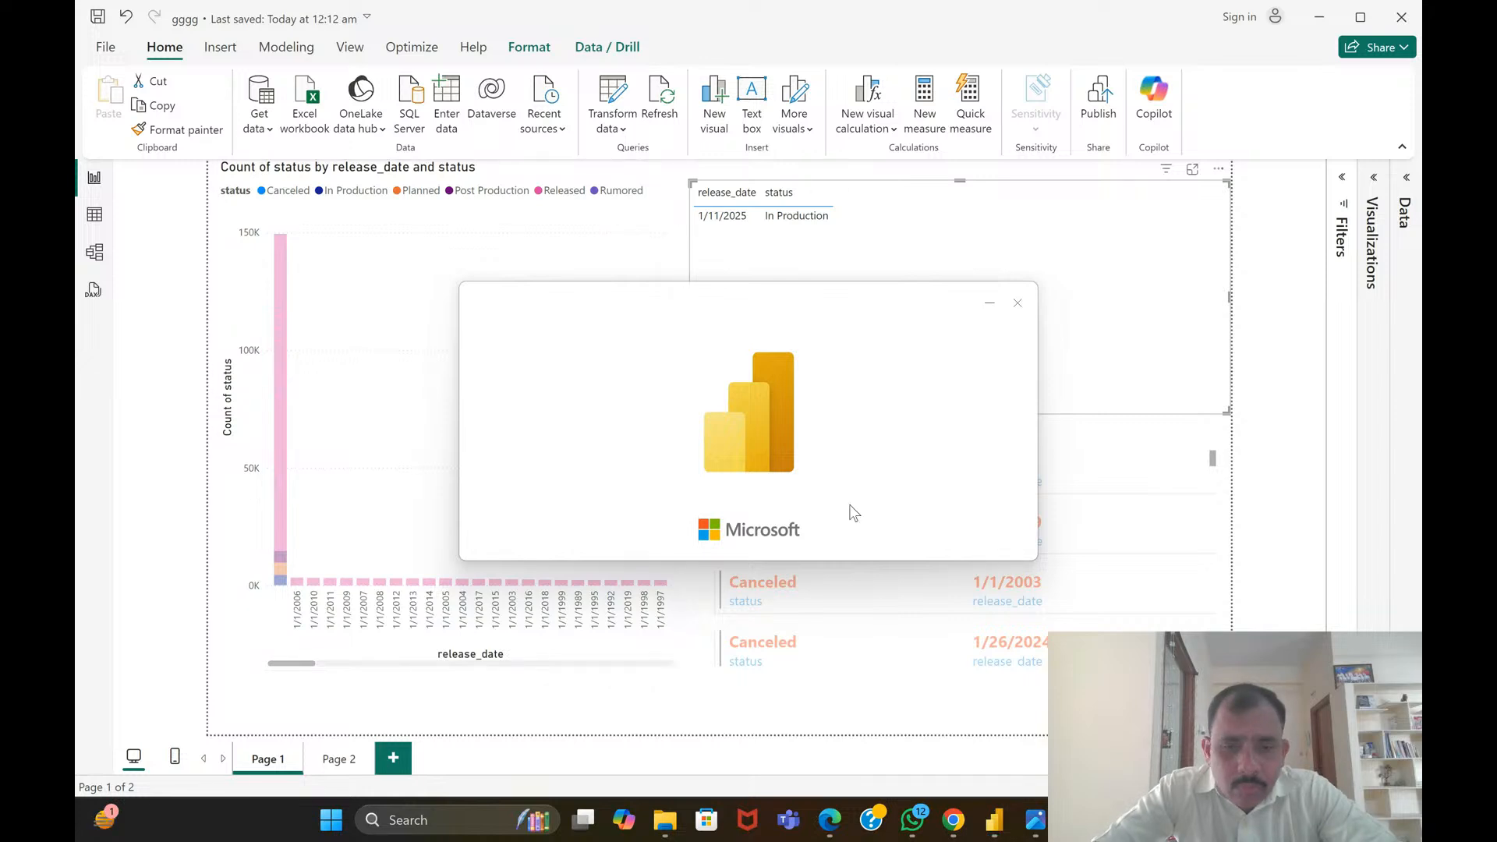
Locate the Movies file in the Movies.csv folder under Downloads in File Explorer and bring the new untitled Power BI report to the front
click(665, 819)
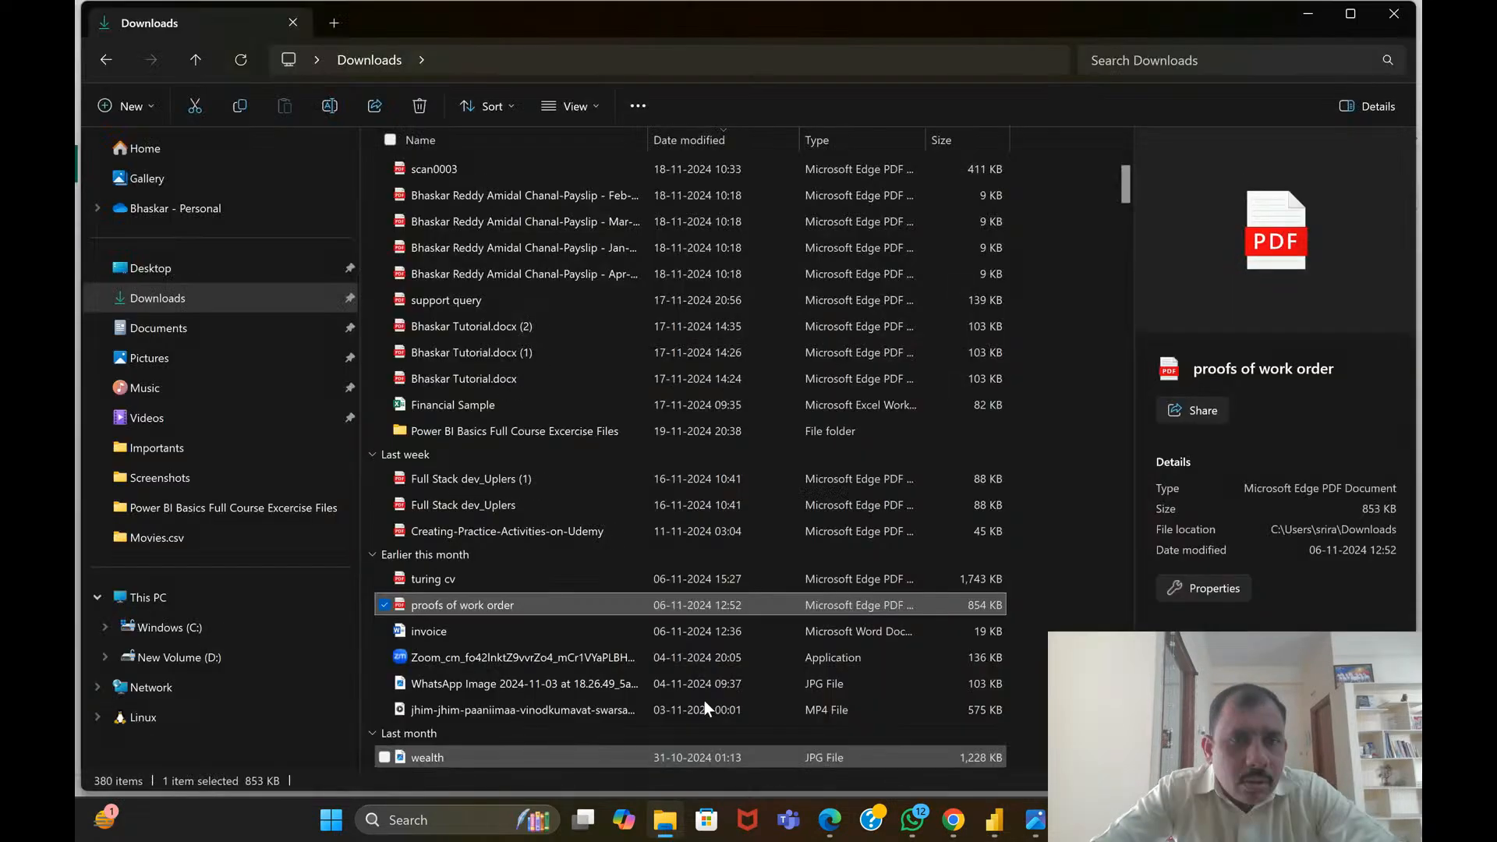
scroll(555, 363, up, 5)
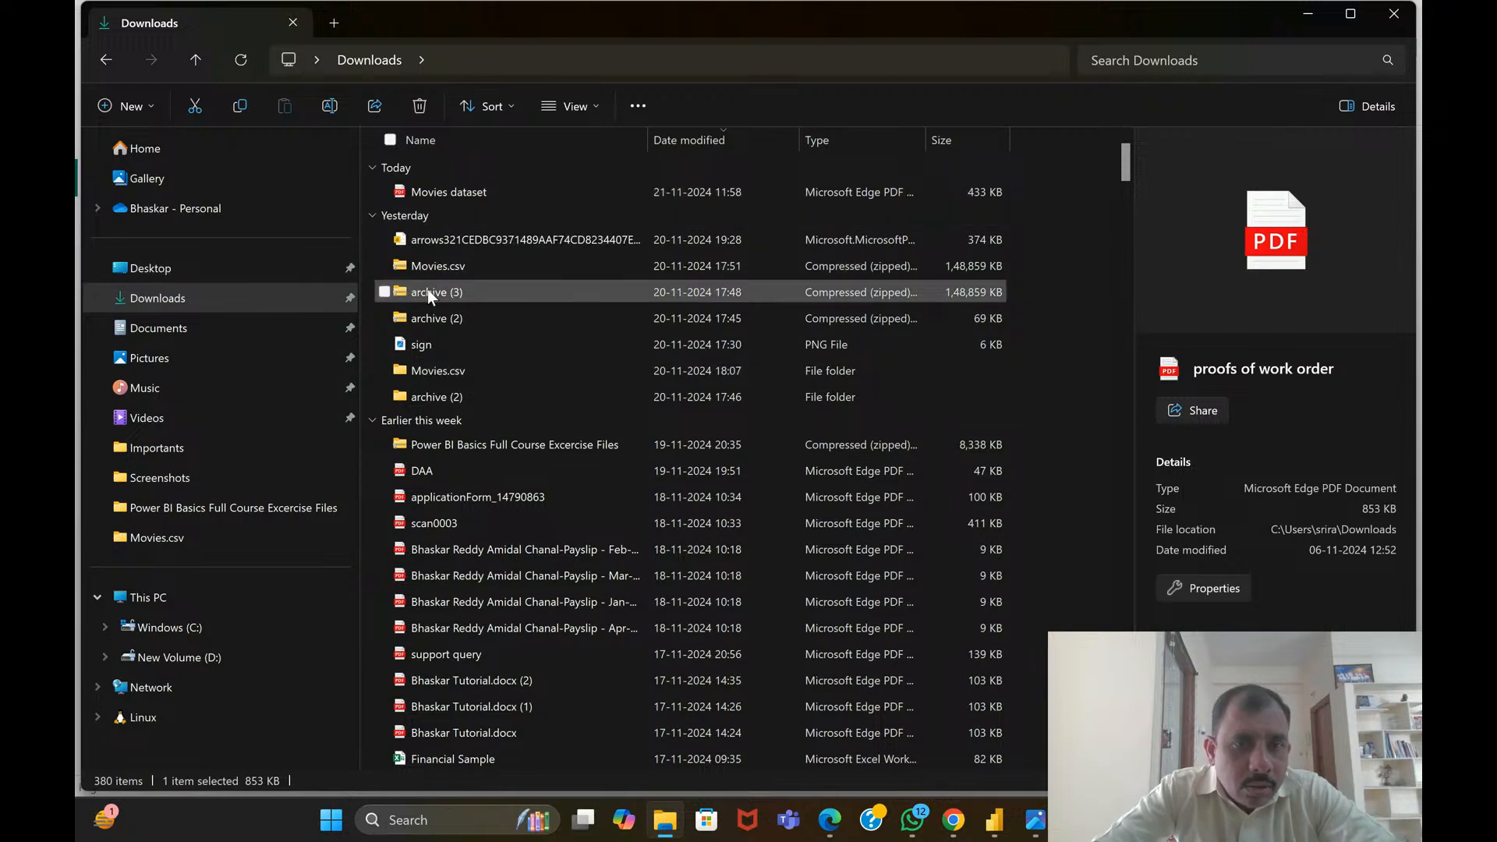
double_click(443, 368)
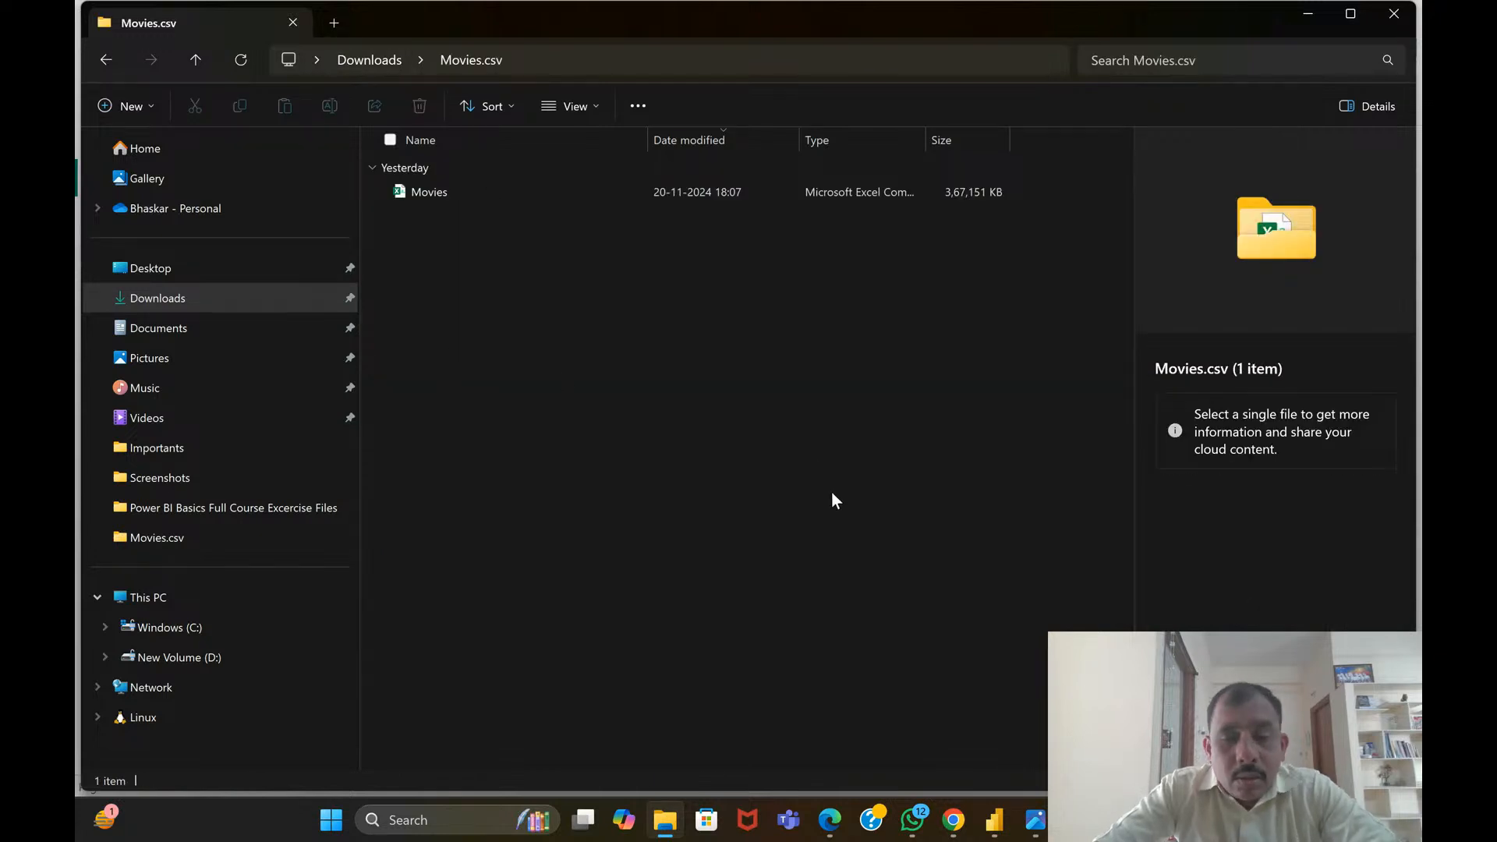
click(995, 819)
click(1024, 721)
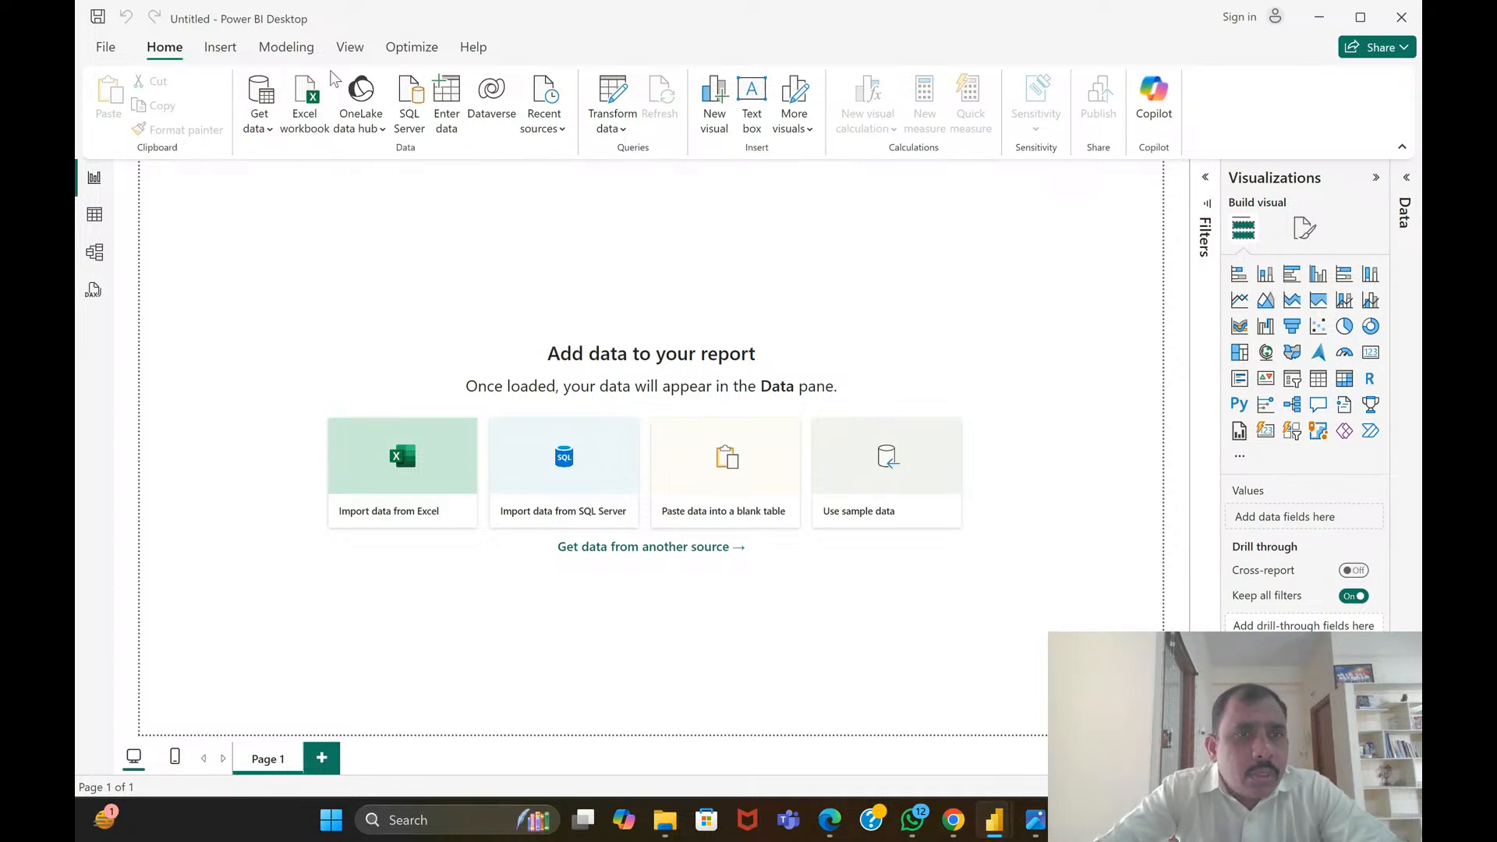
Import the Movies file from the Movies.csv folder as a Text/CSV data source to open its preview
click(320, 107)
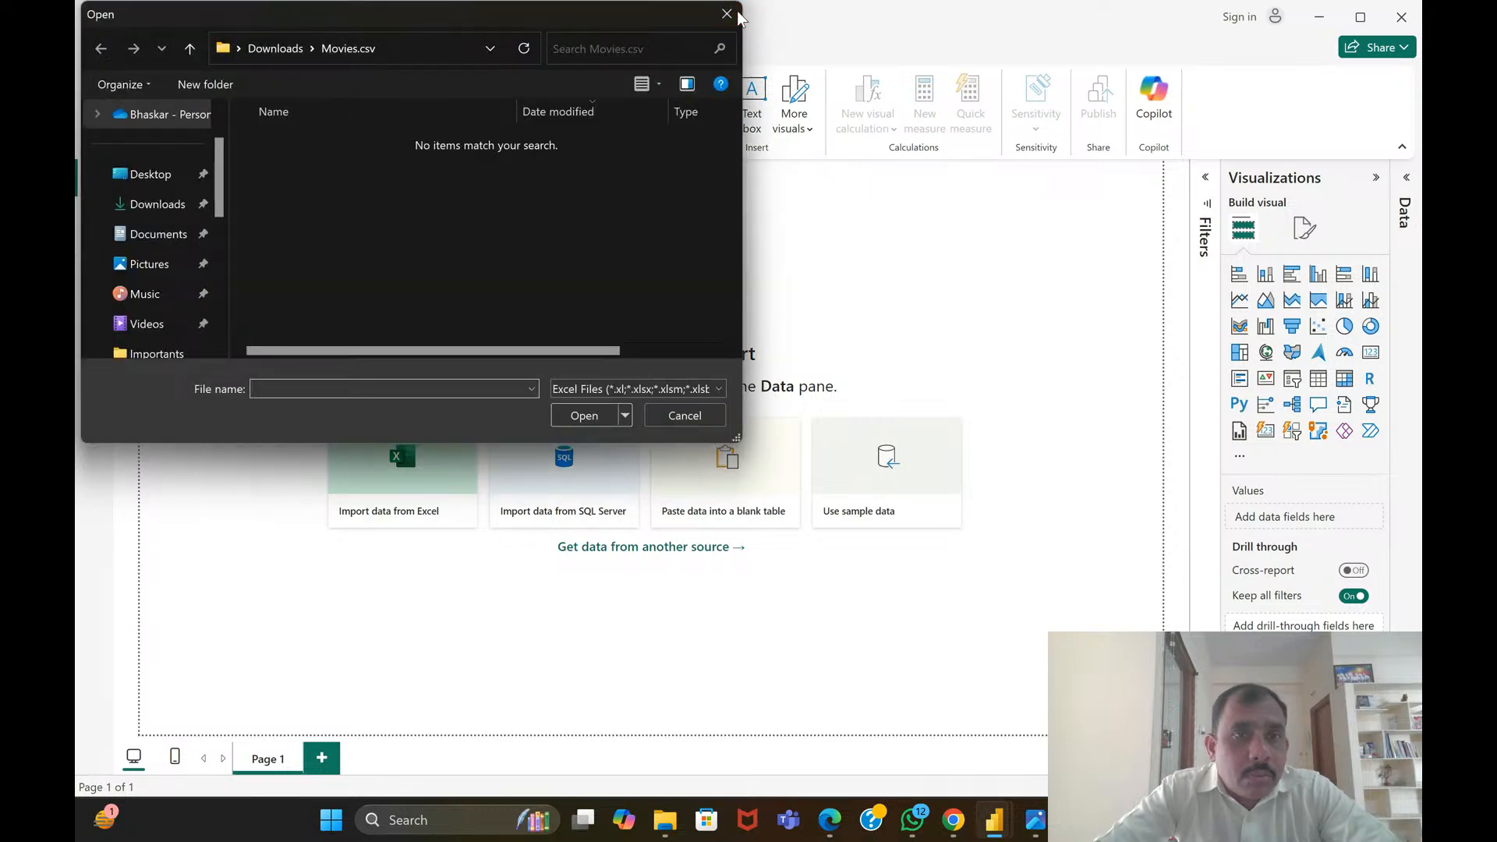
click(730, 14)
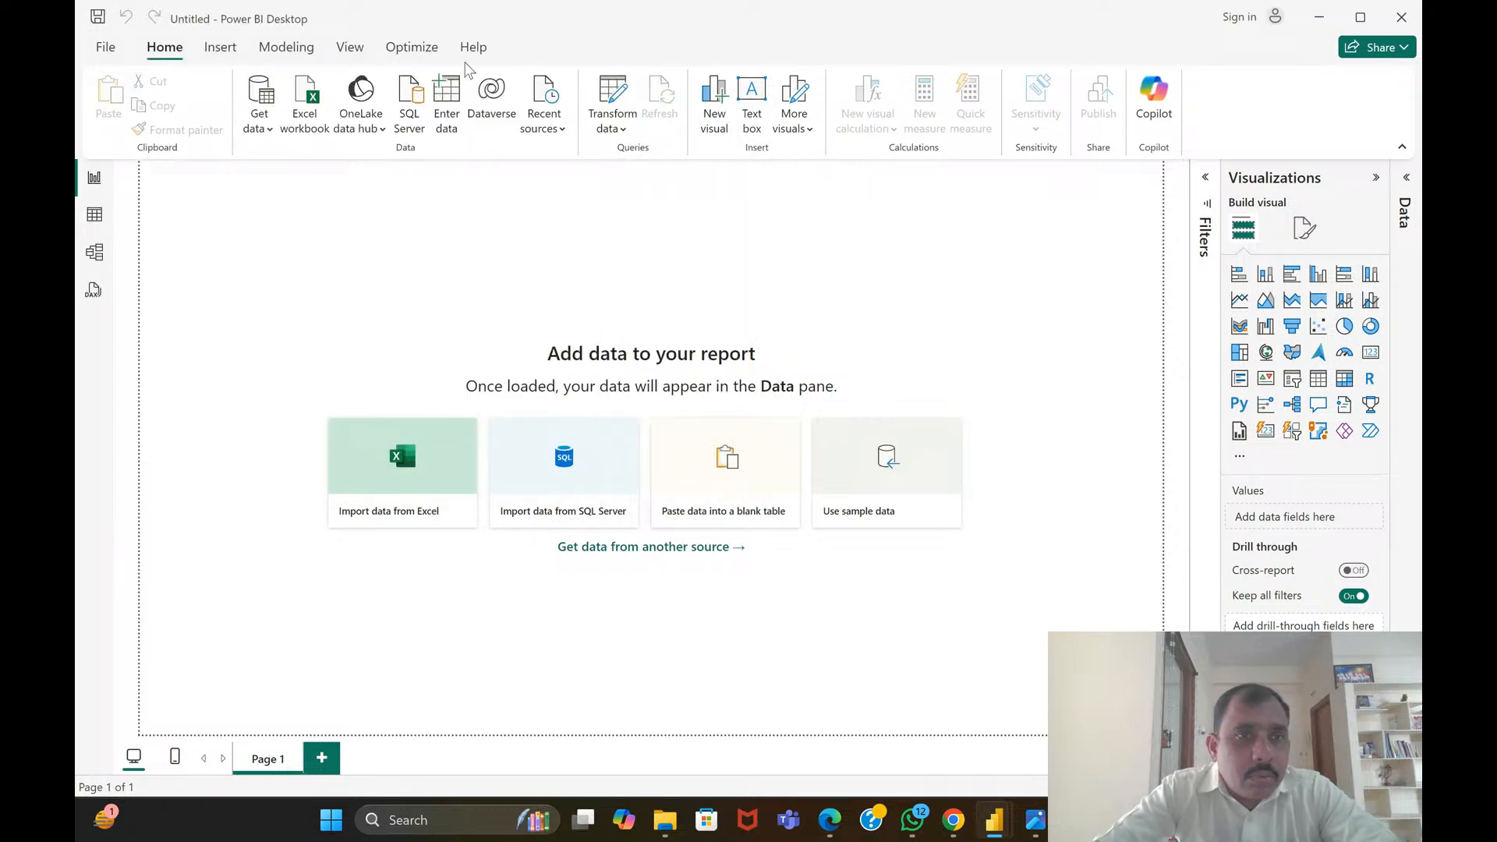
click(263, 119)
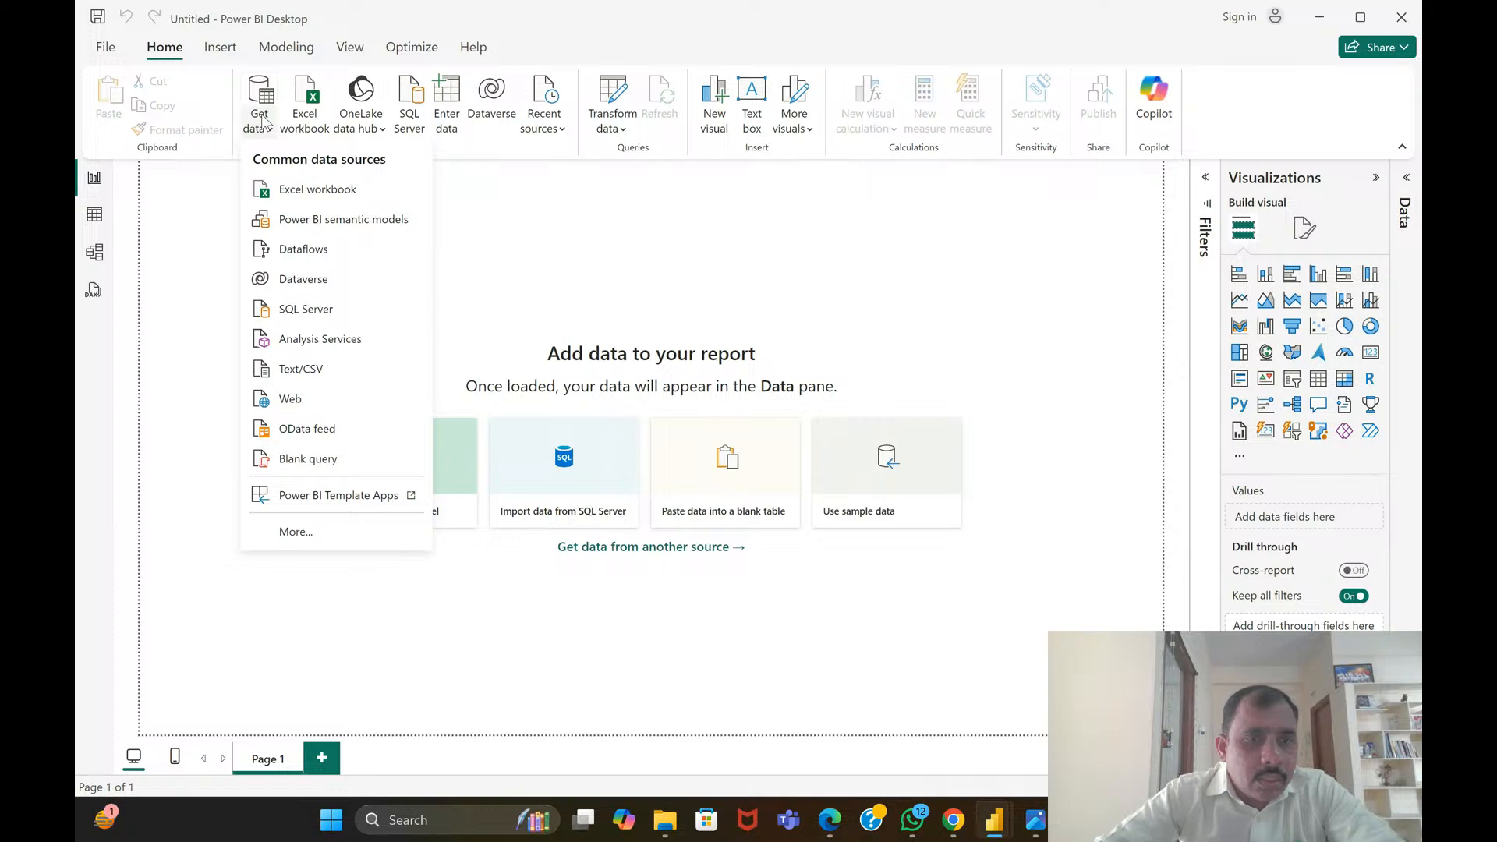
click(288, 366)
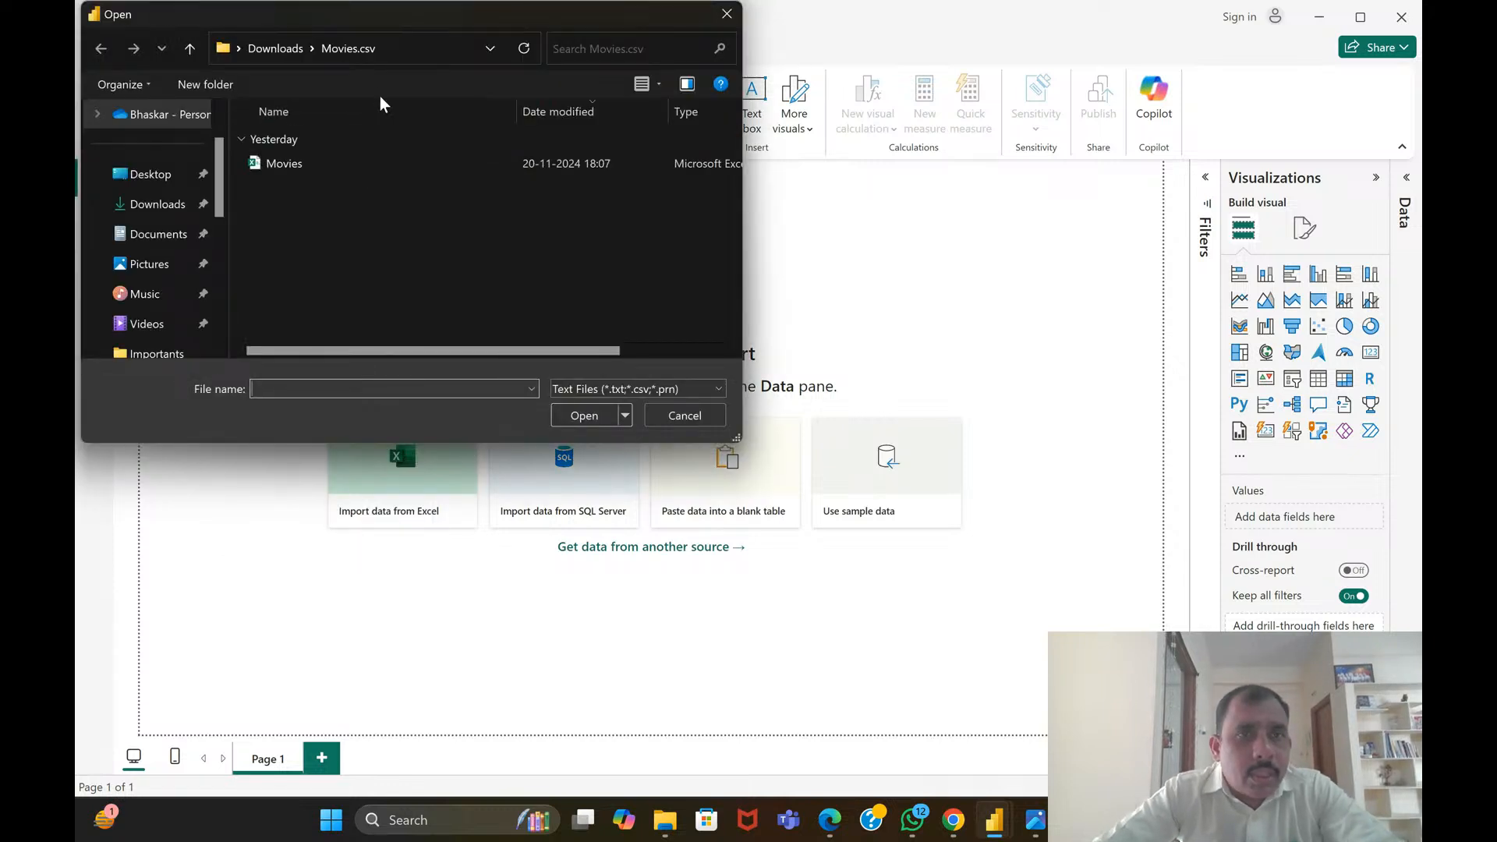
click(306, 163)
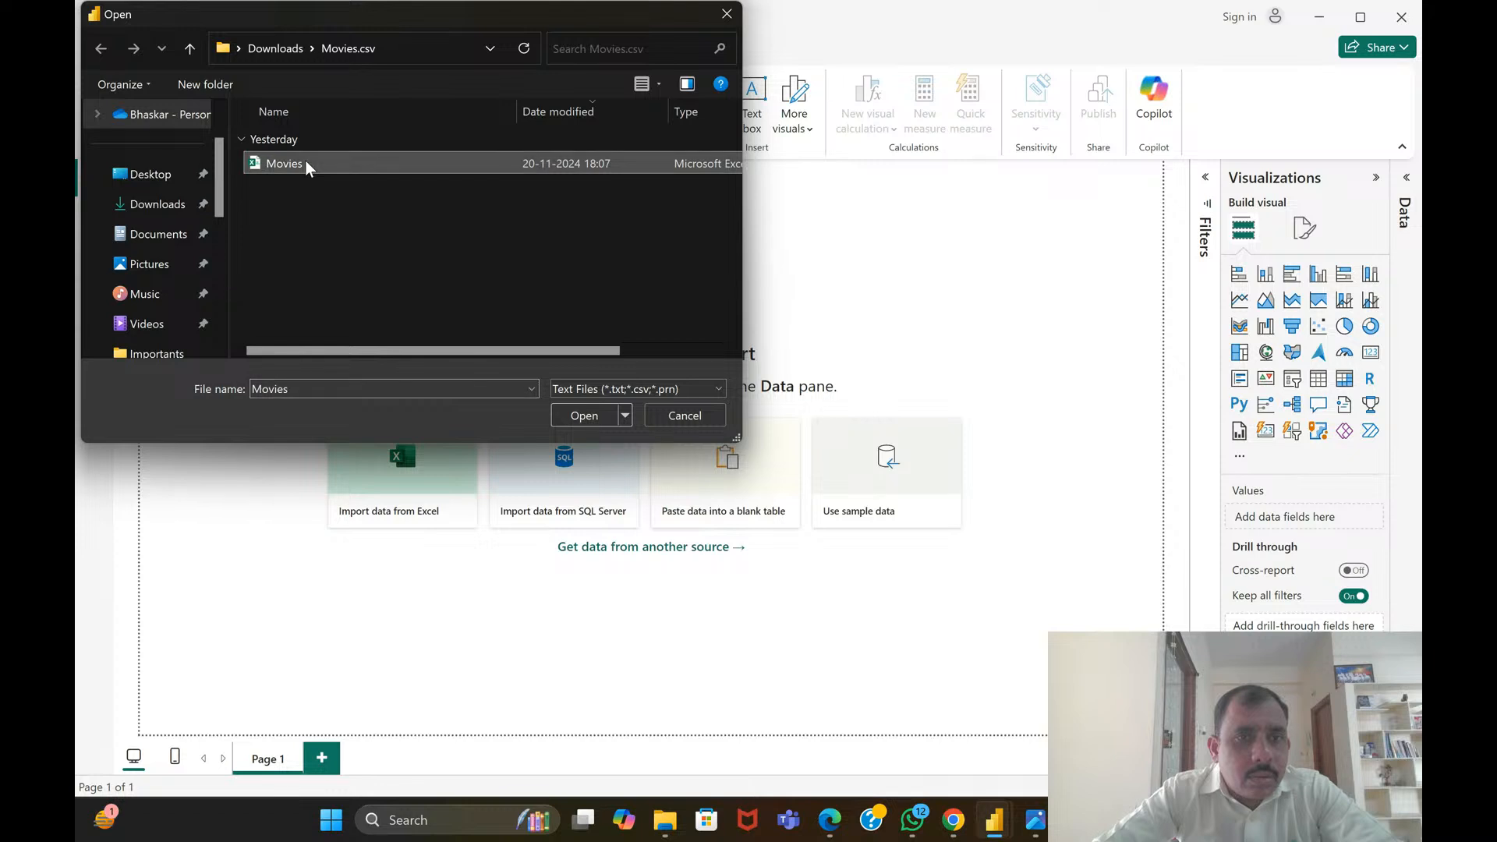
click(573, 413)
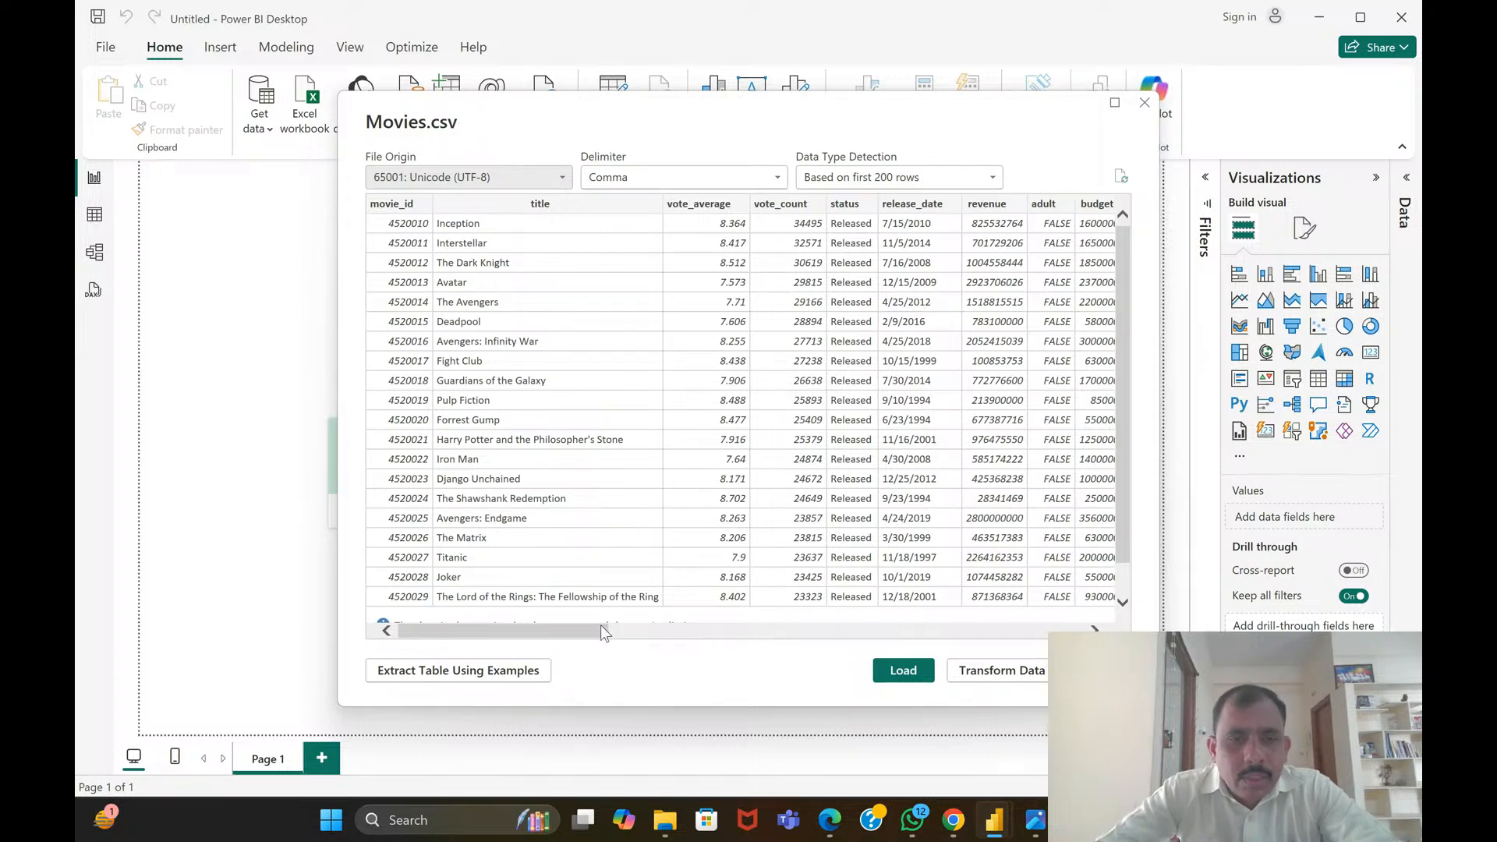
Skim the Movies.csv preview across to spoken_languages and back, checking the movie_id, title and vote_average columns
mouse_move(601, 626)
mouse_down()
mouse_move(680, 628)
mouse_move(562, 633)
mouse_move(1075, 639)
mouse_up()
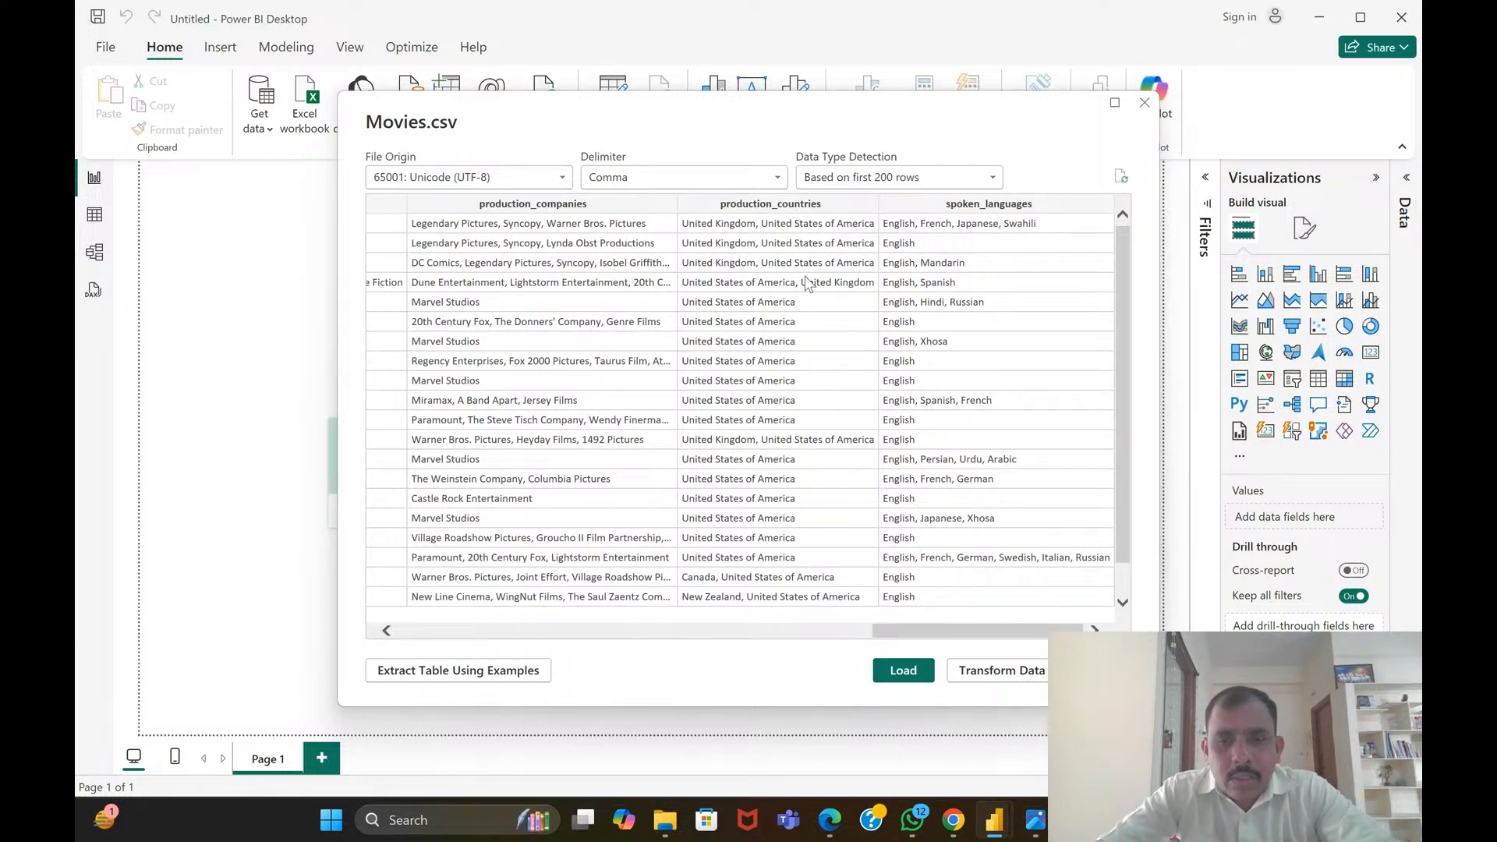
drag(938, 624, 862, 639)
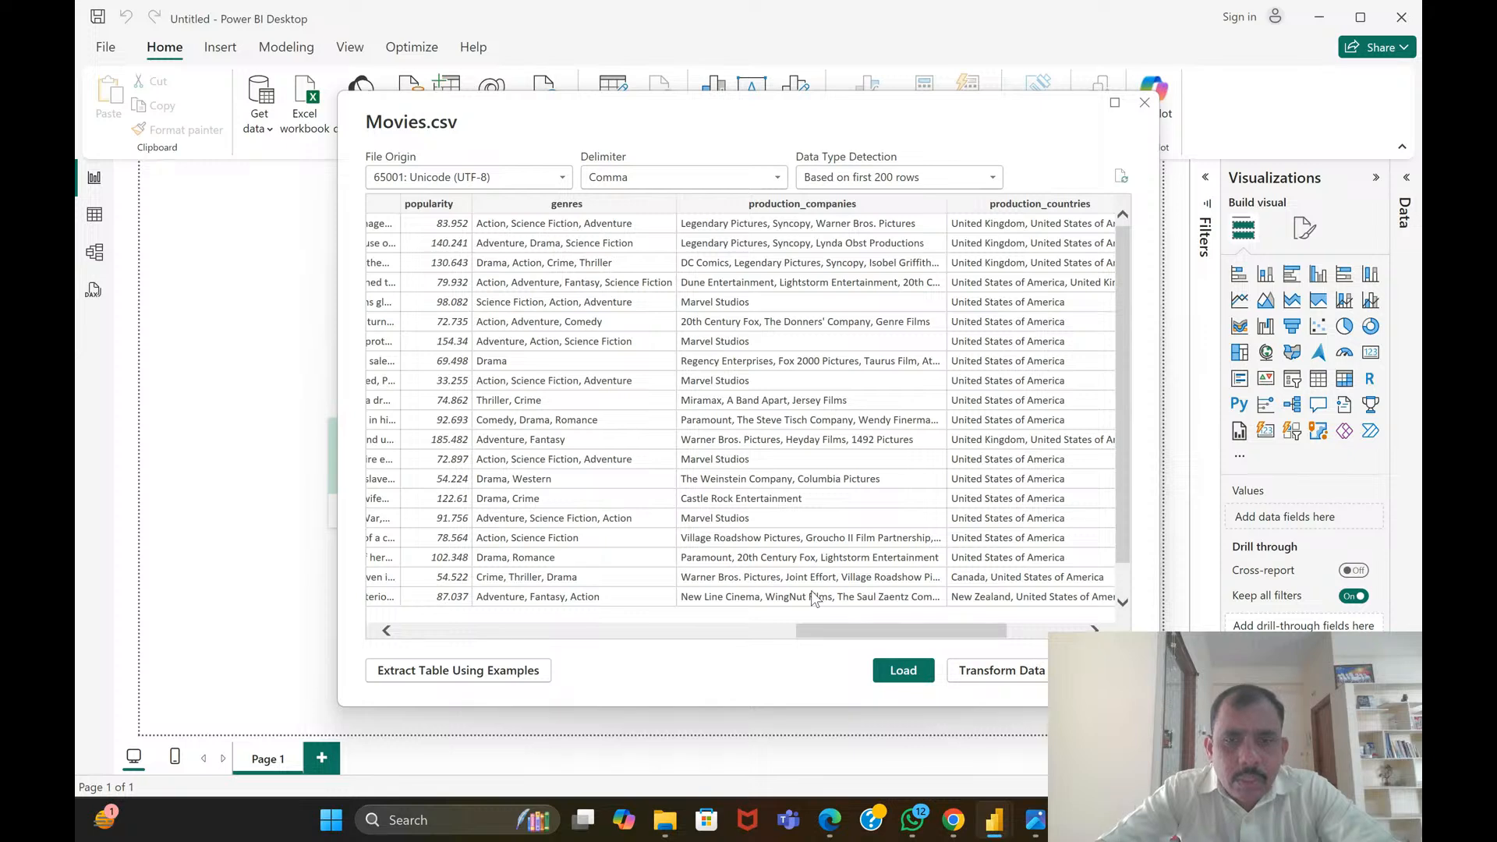
drag(835, 631, 375, 639)
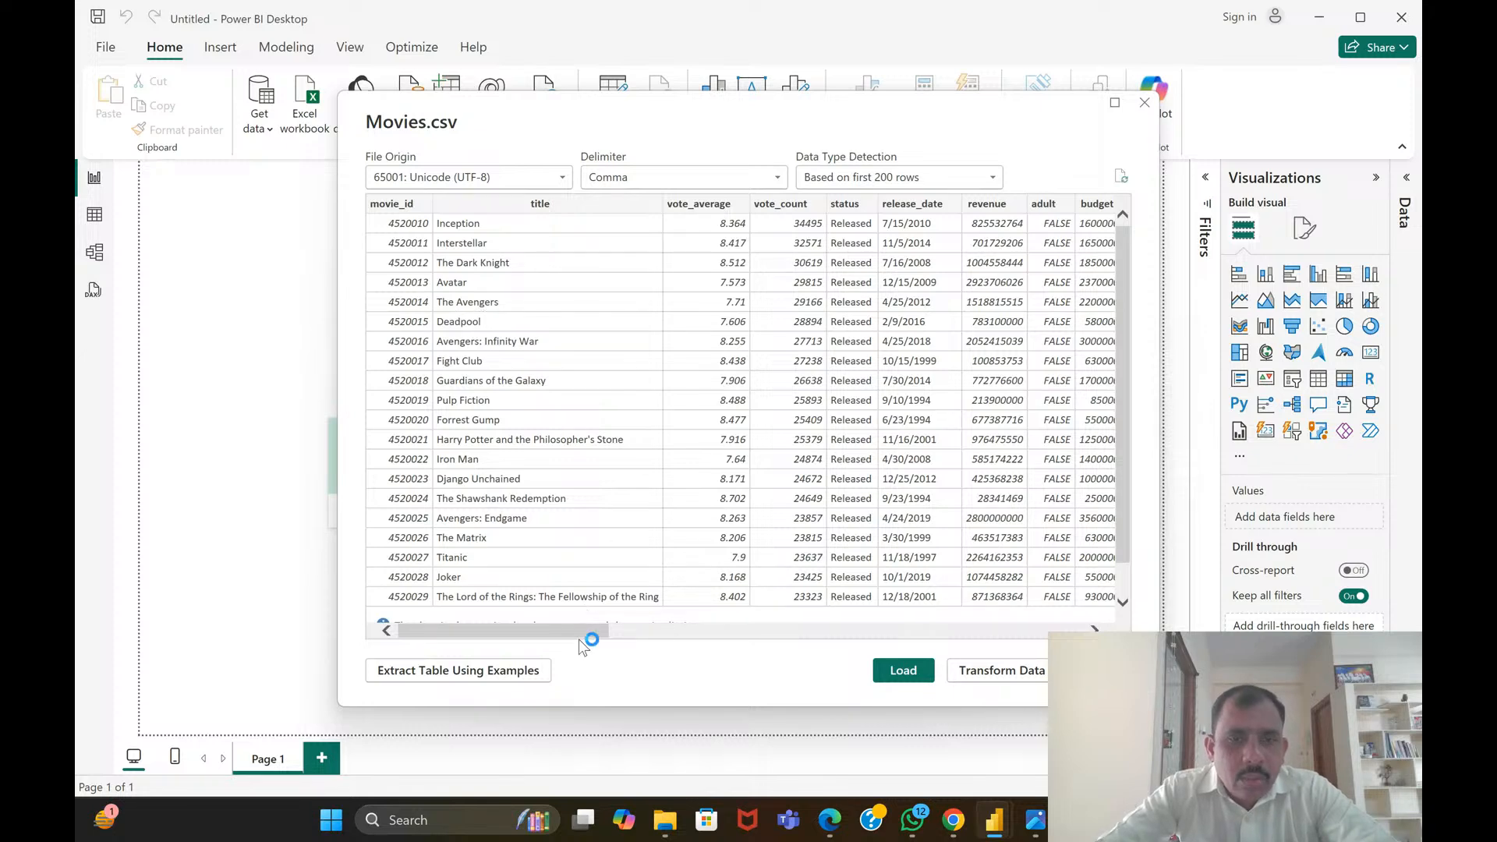
mouse_move(578, 633)
mouse_down()
mouse_move(613, 635)
mouse_move(565, 633)
mouse_up()
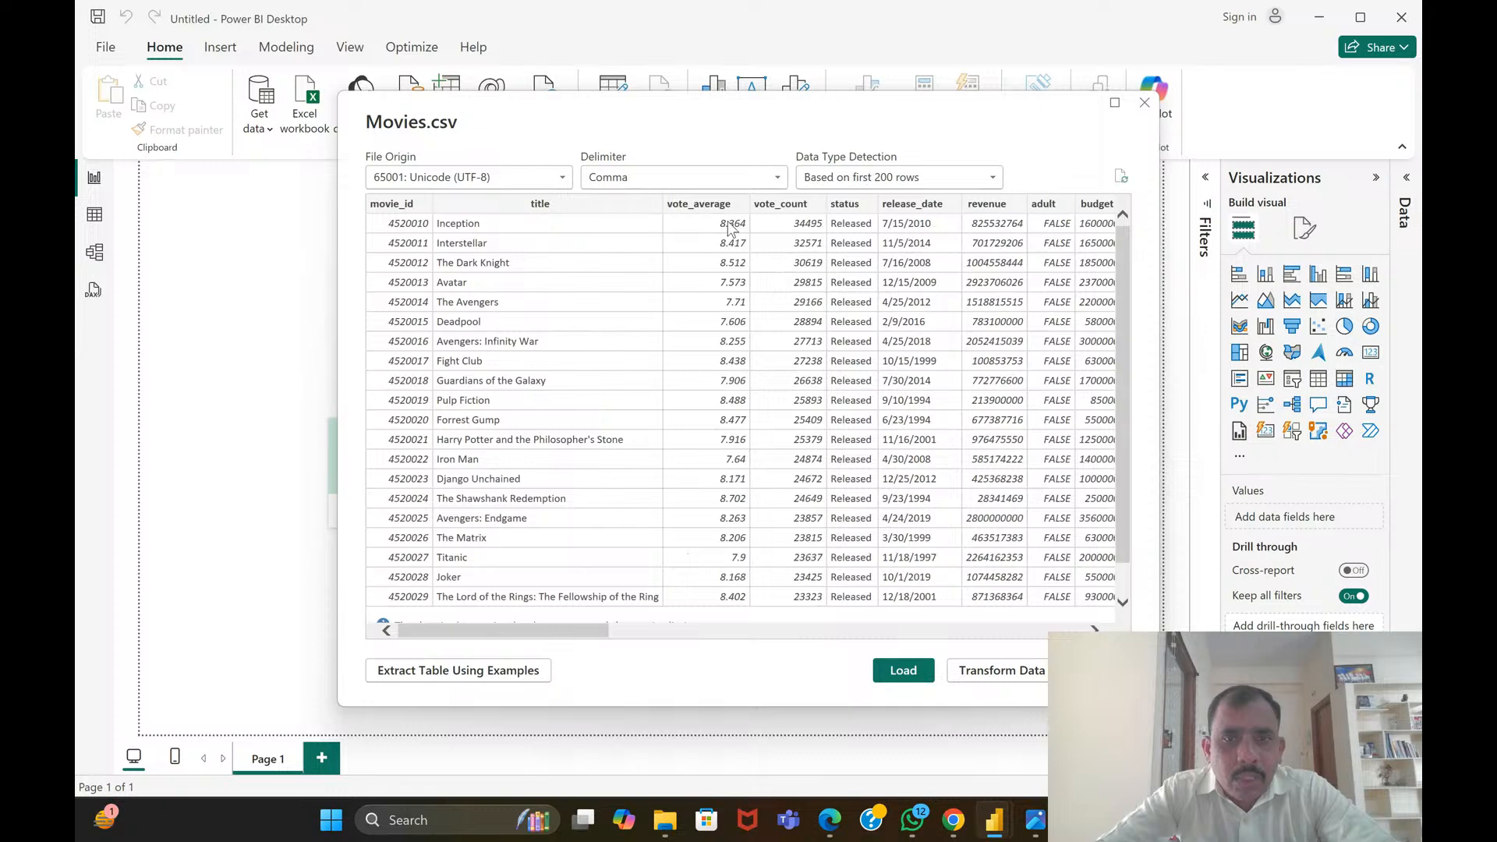
scroll(728, 304, down, 1)
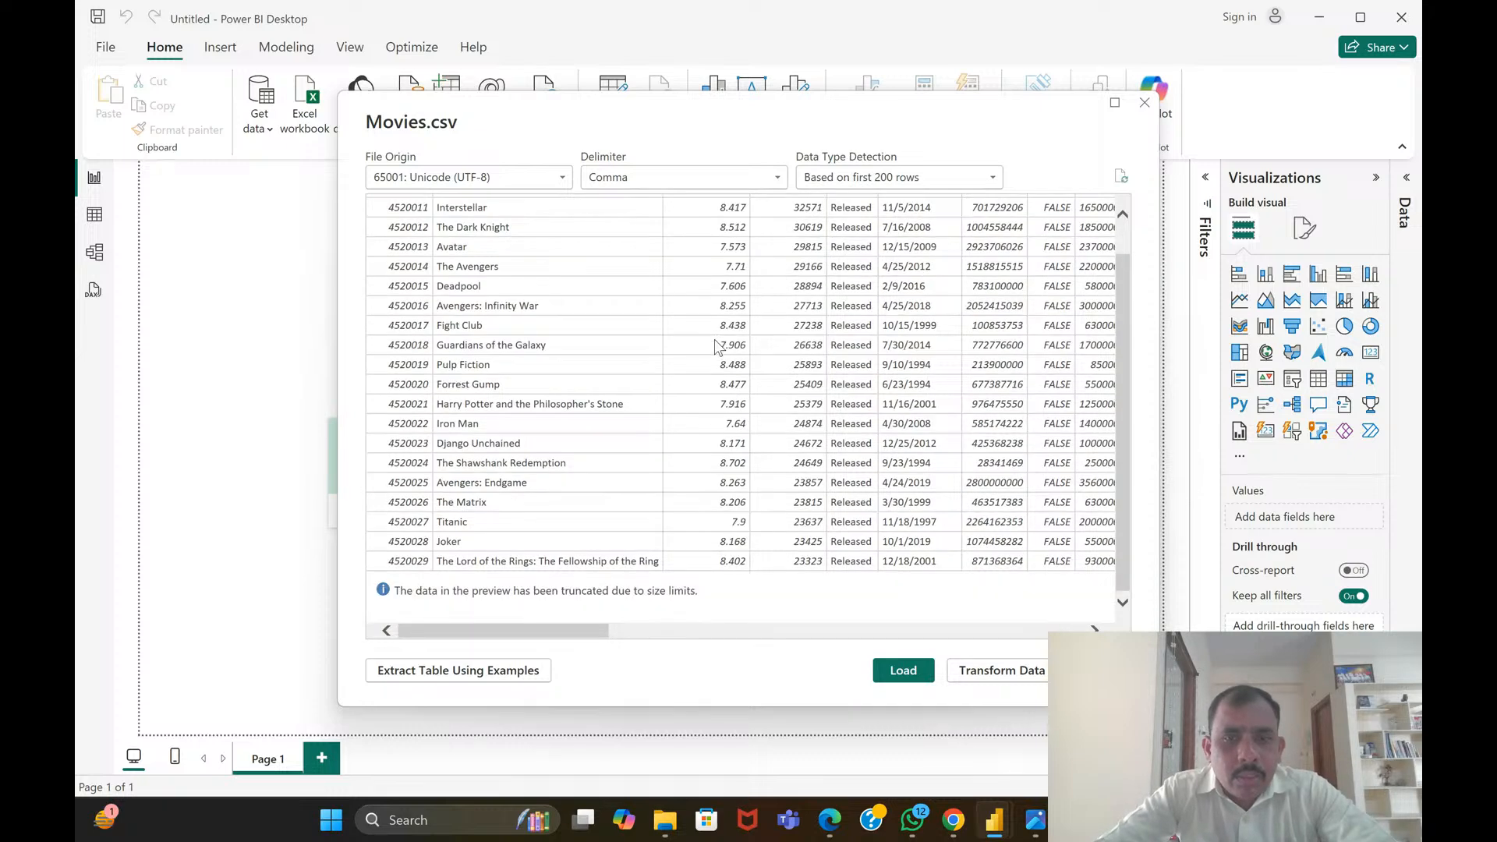
scroll(719, 346, up, 1)
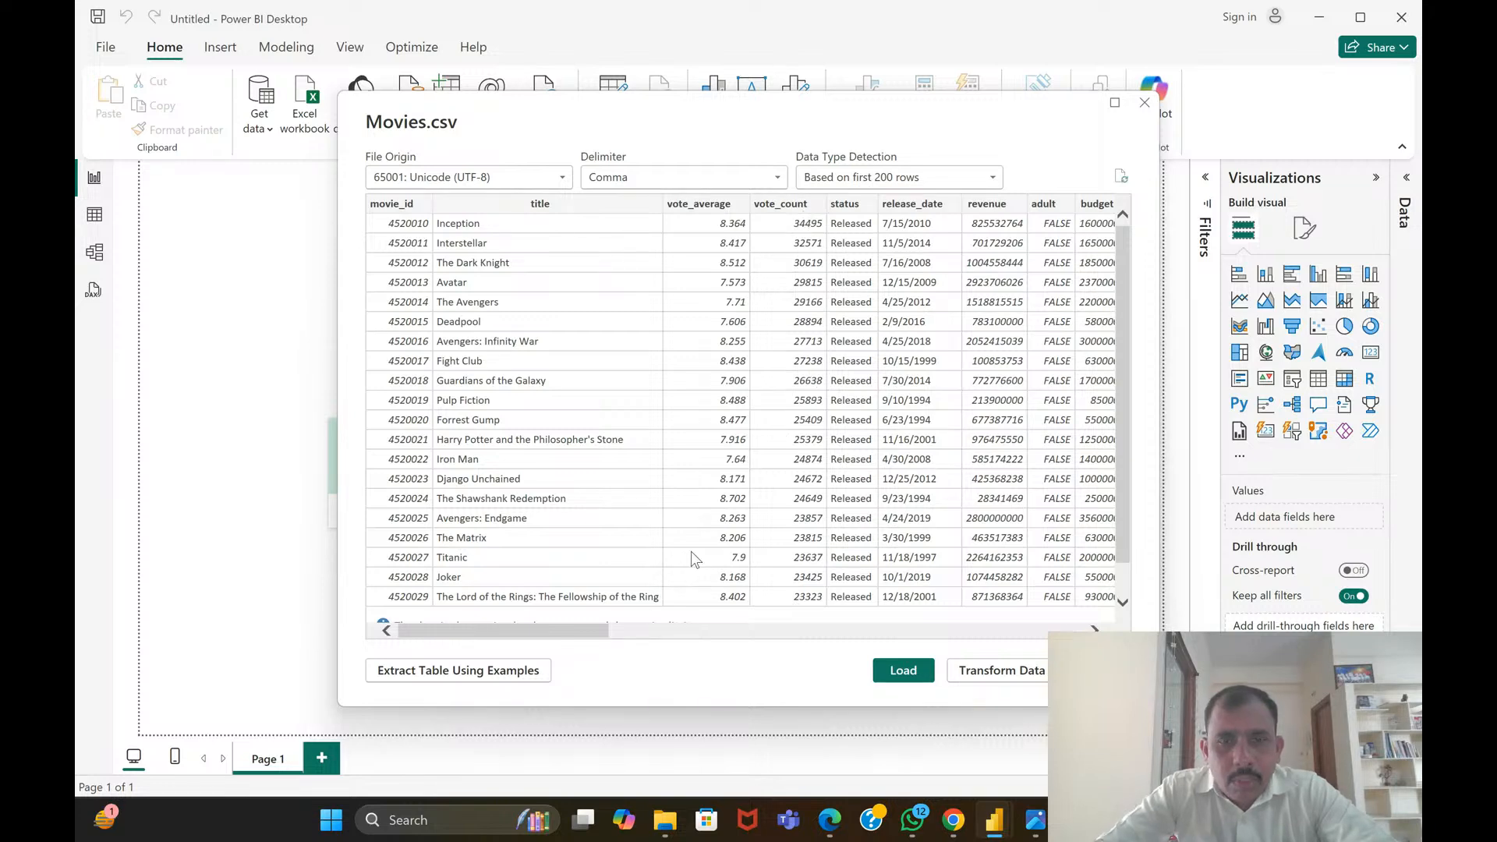
Examine the vote_count, status, release_date, revenue, adult, budget, imdb_id and original_language columns in the Movies.csv preview
drag(581, 638, 660, 637)
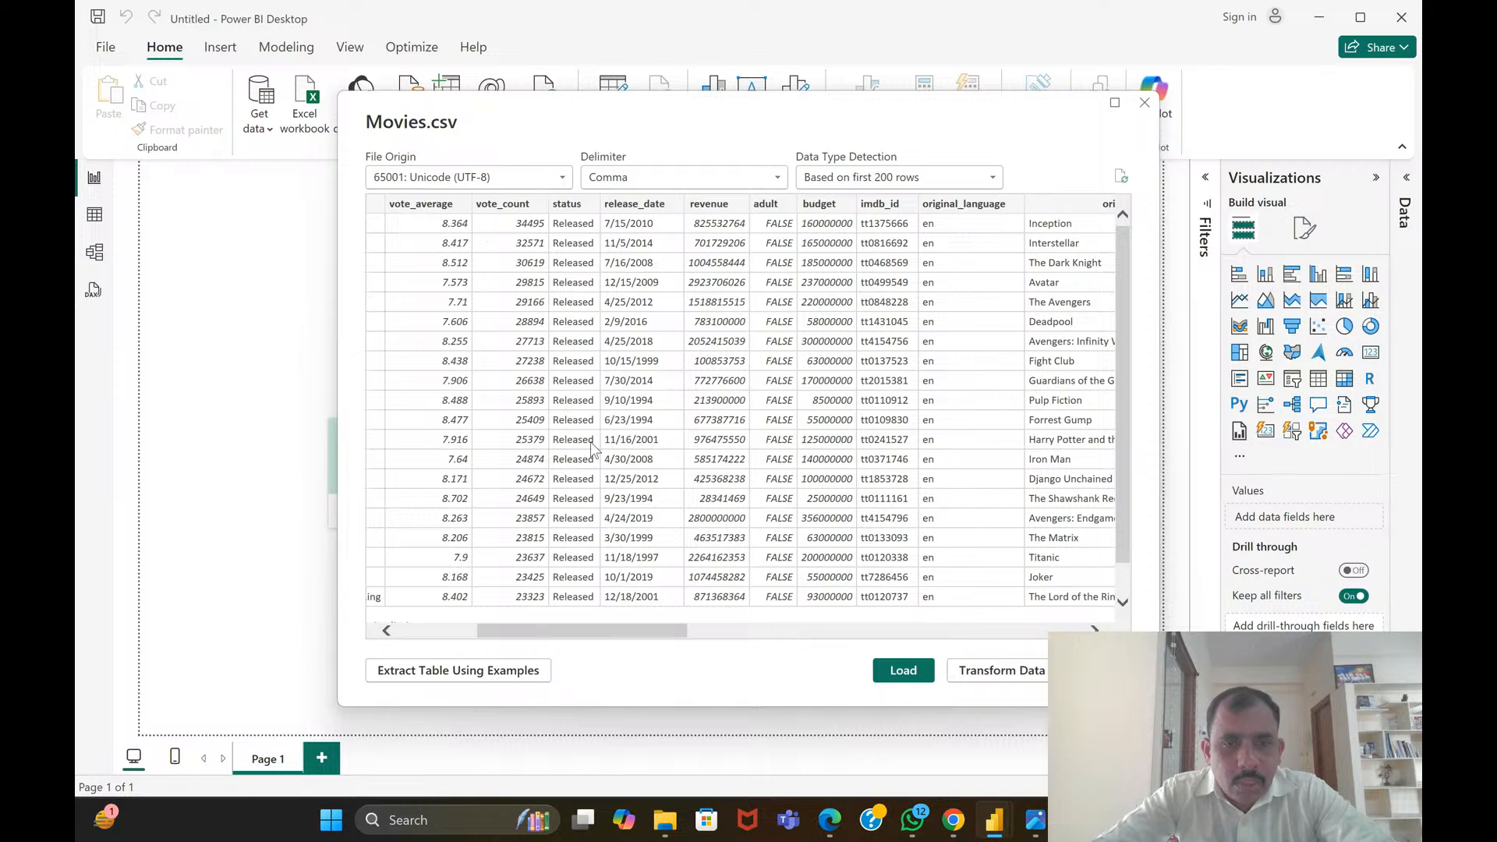
scroll(591, 441, down, 1)
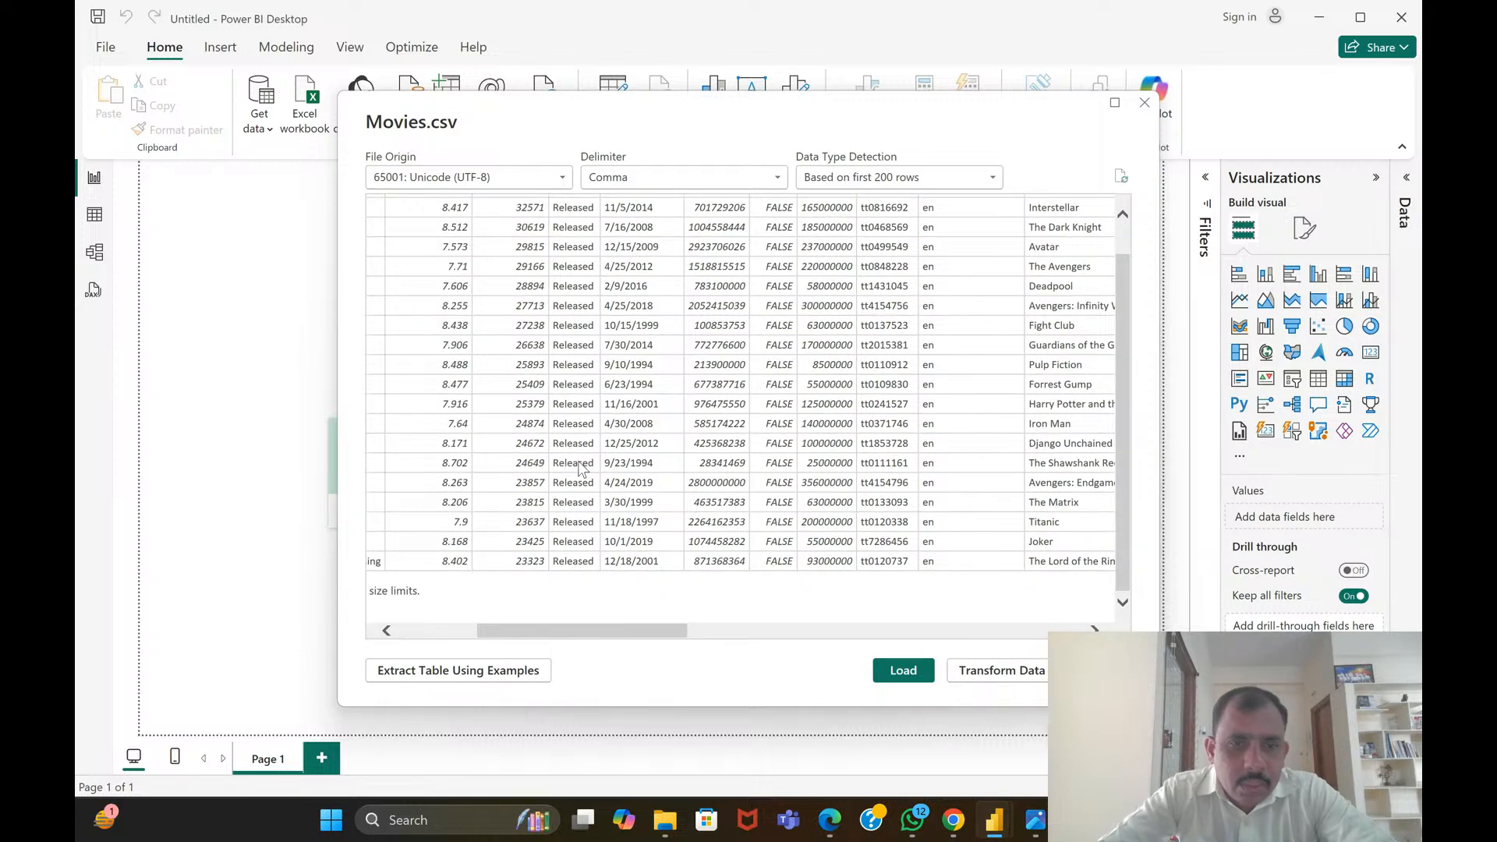
scroll(581, 467, up, 1)
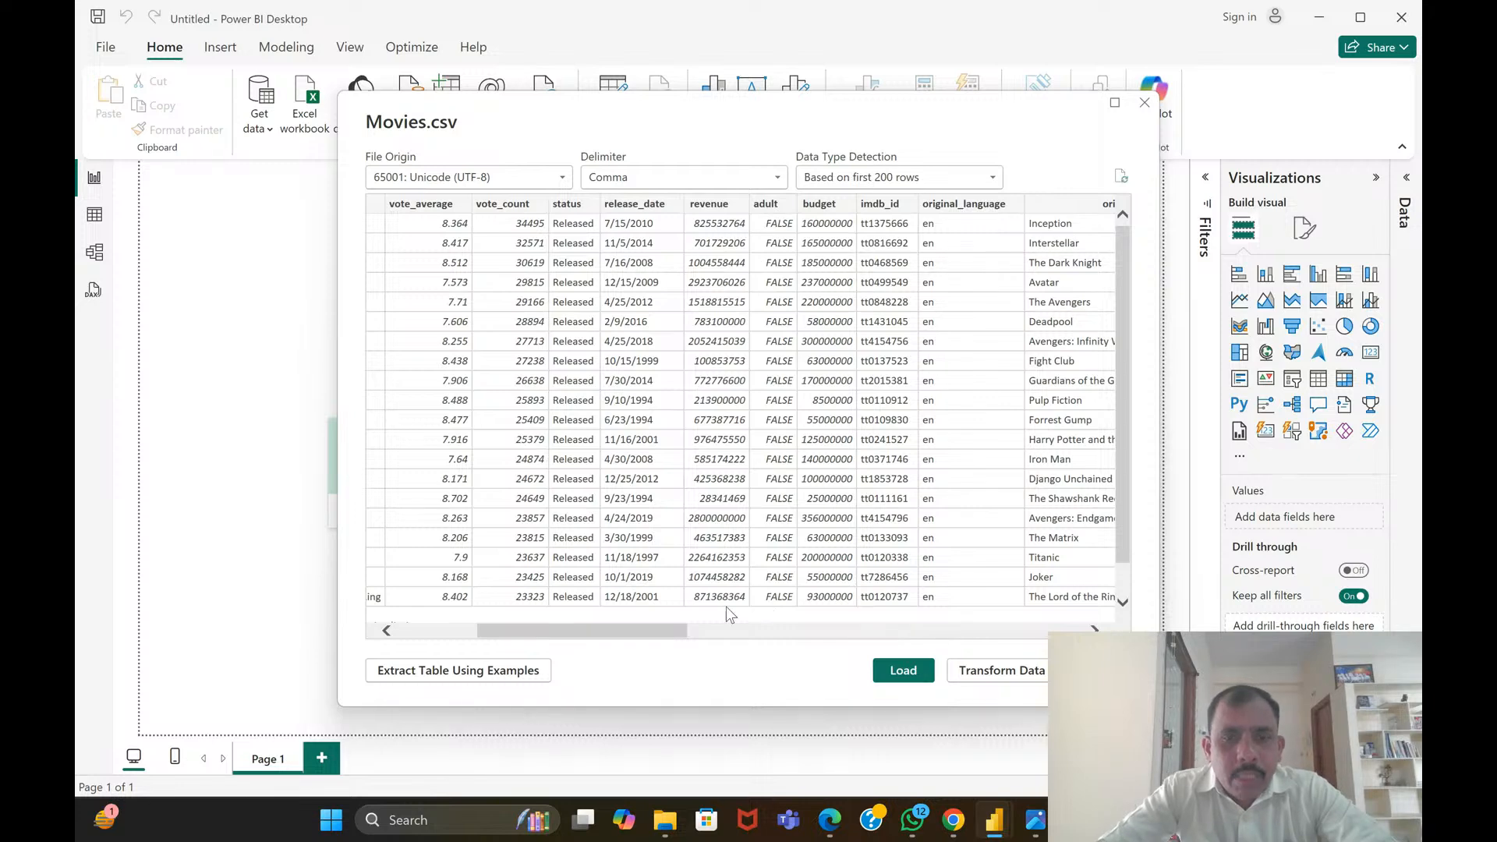
drag(676, 628, 719, 629)
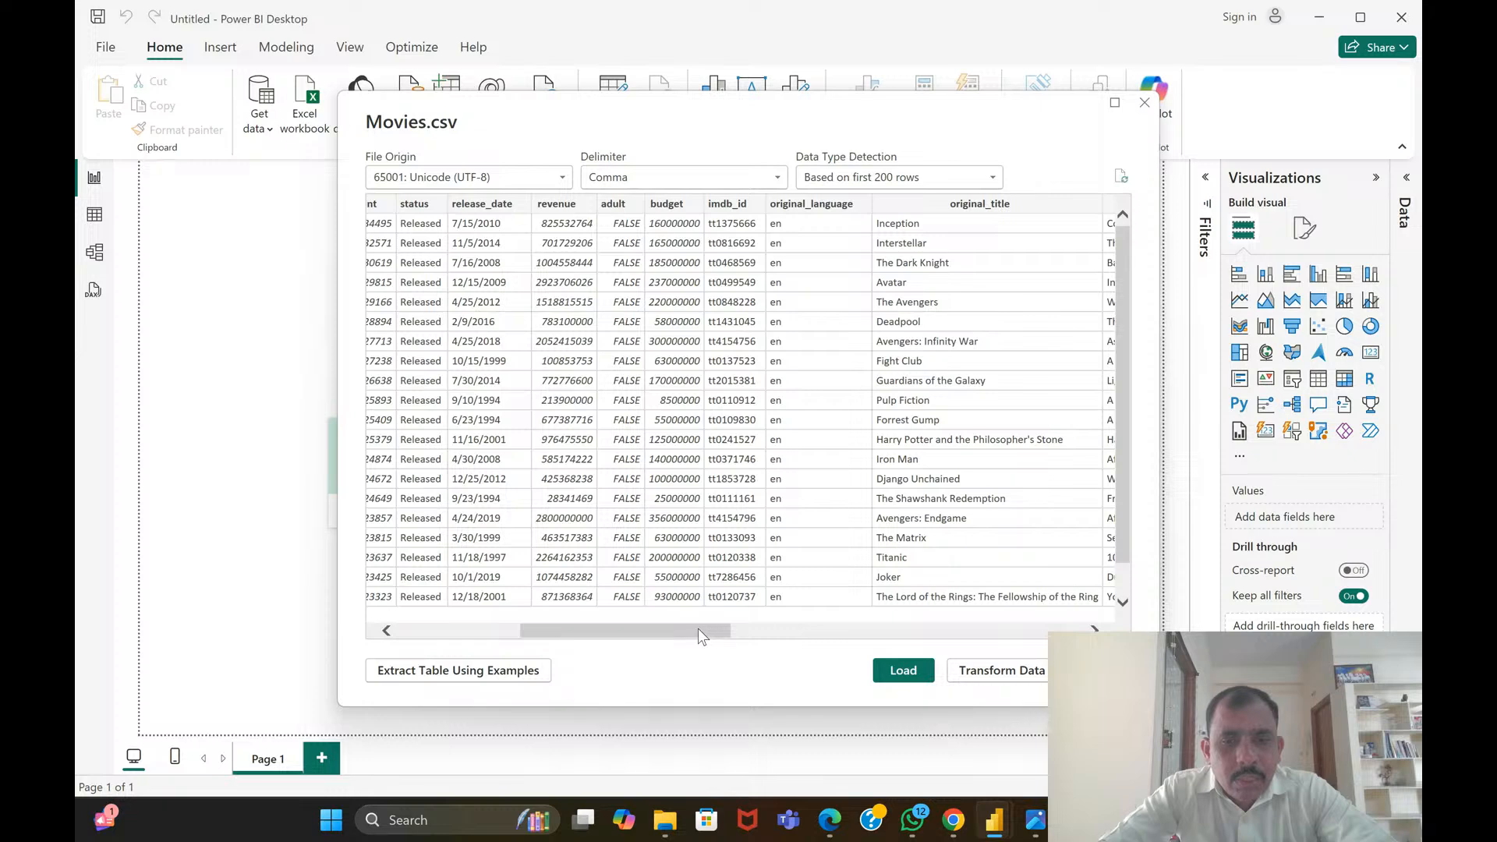
drag(699, 629, 724, 636)
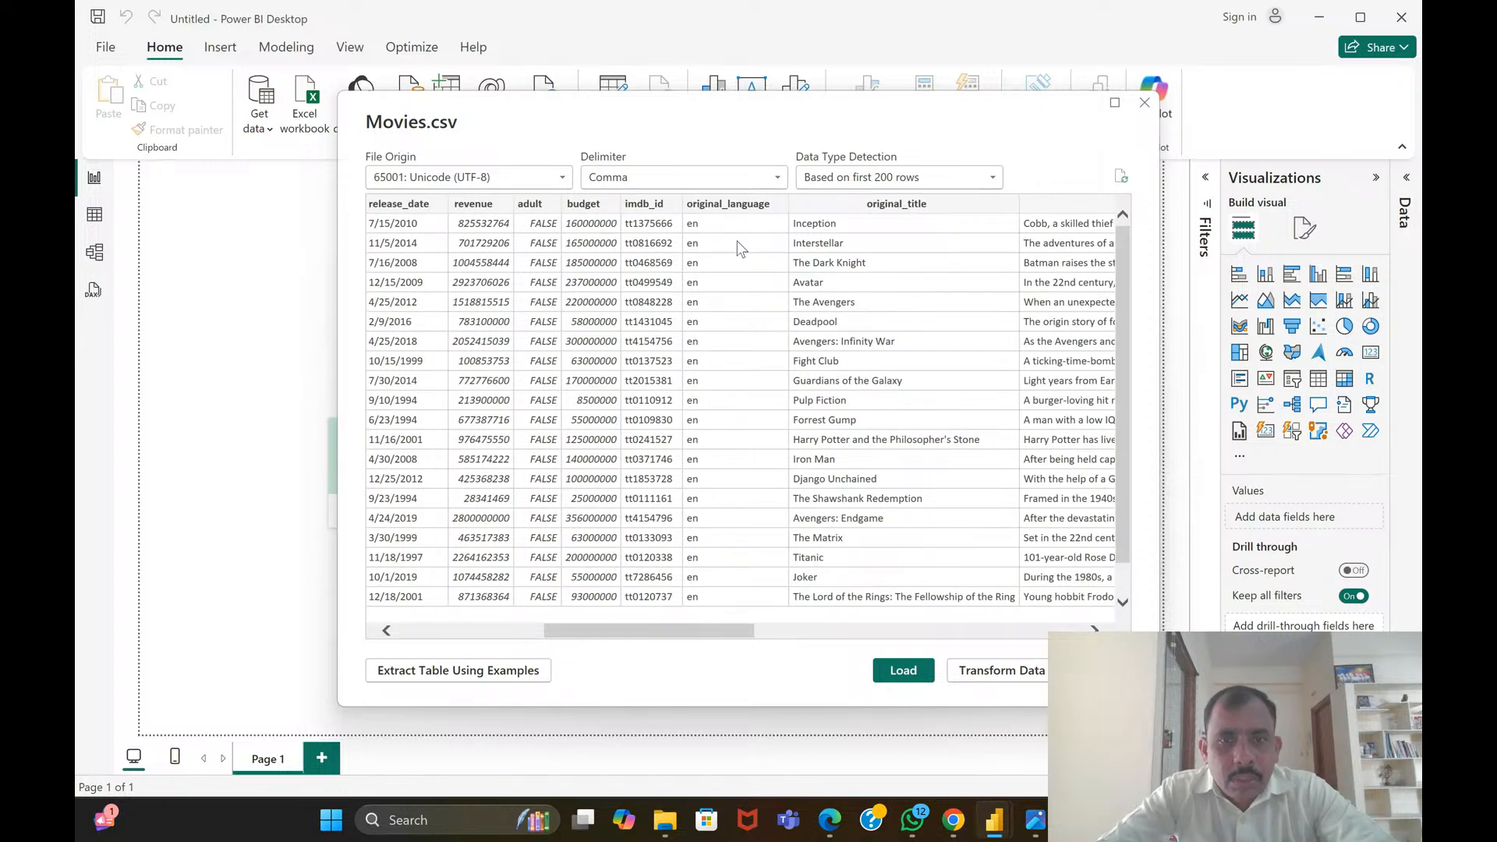
scroll(745, 248, down, 1)
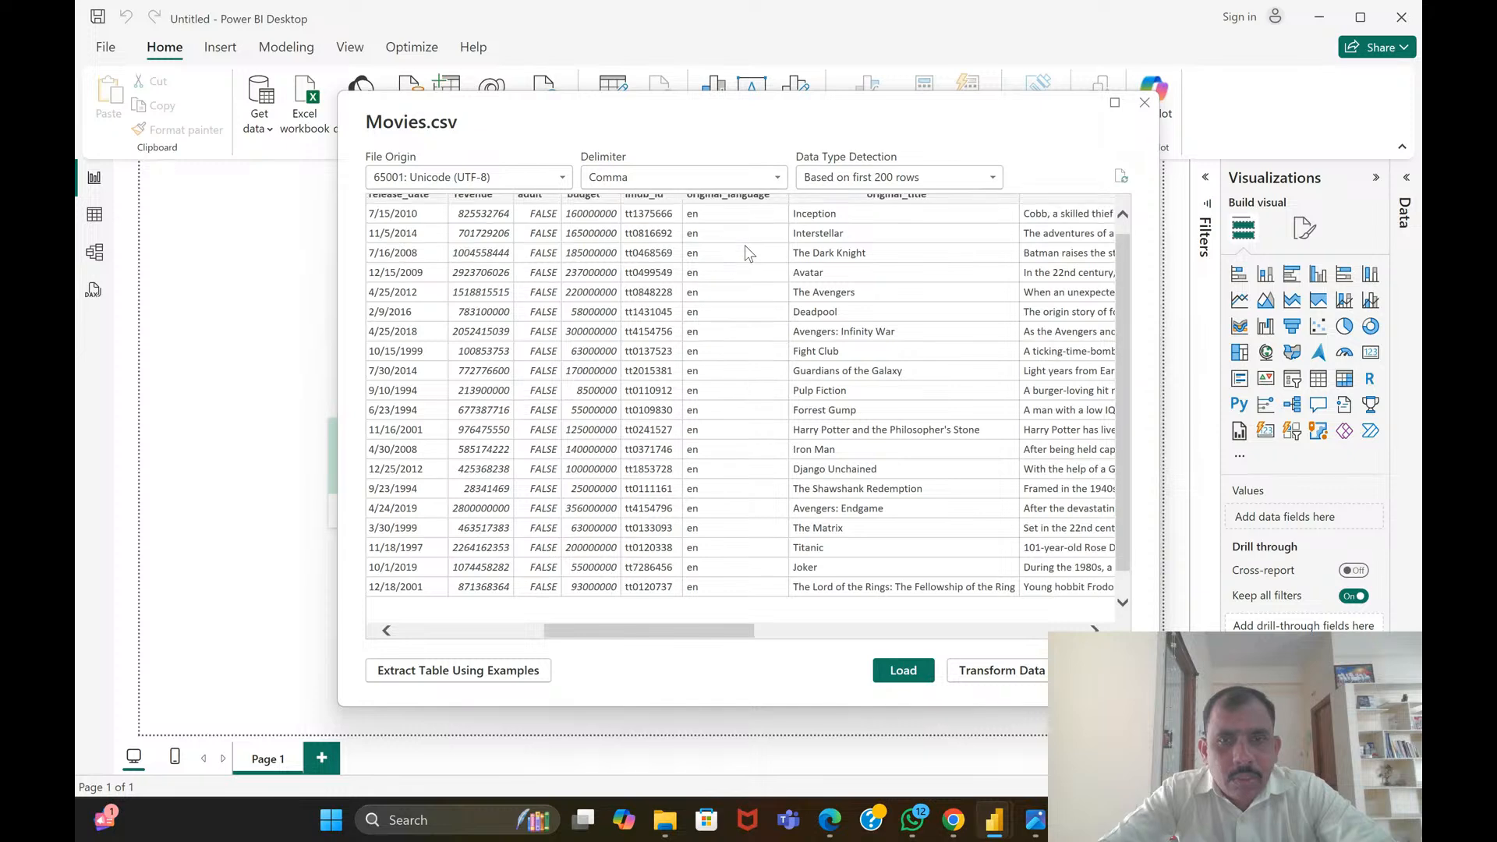
scroll(746, 246, up, 1)
Examine the preview columns from original_title and overview through popularity, genres and production details to spoken_languages, and return to the first columns
drag(667, 634, 750, 643)
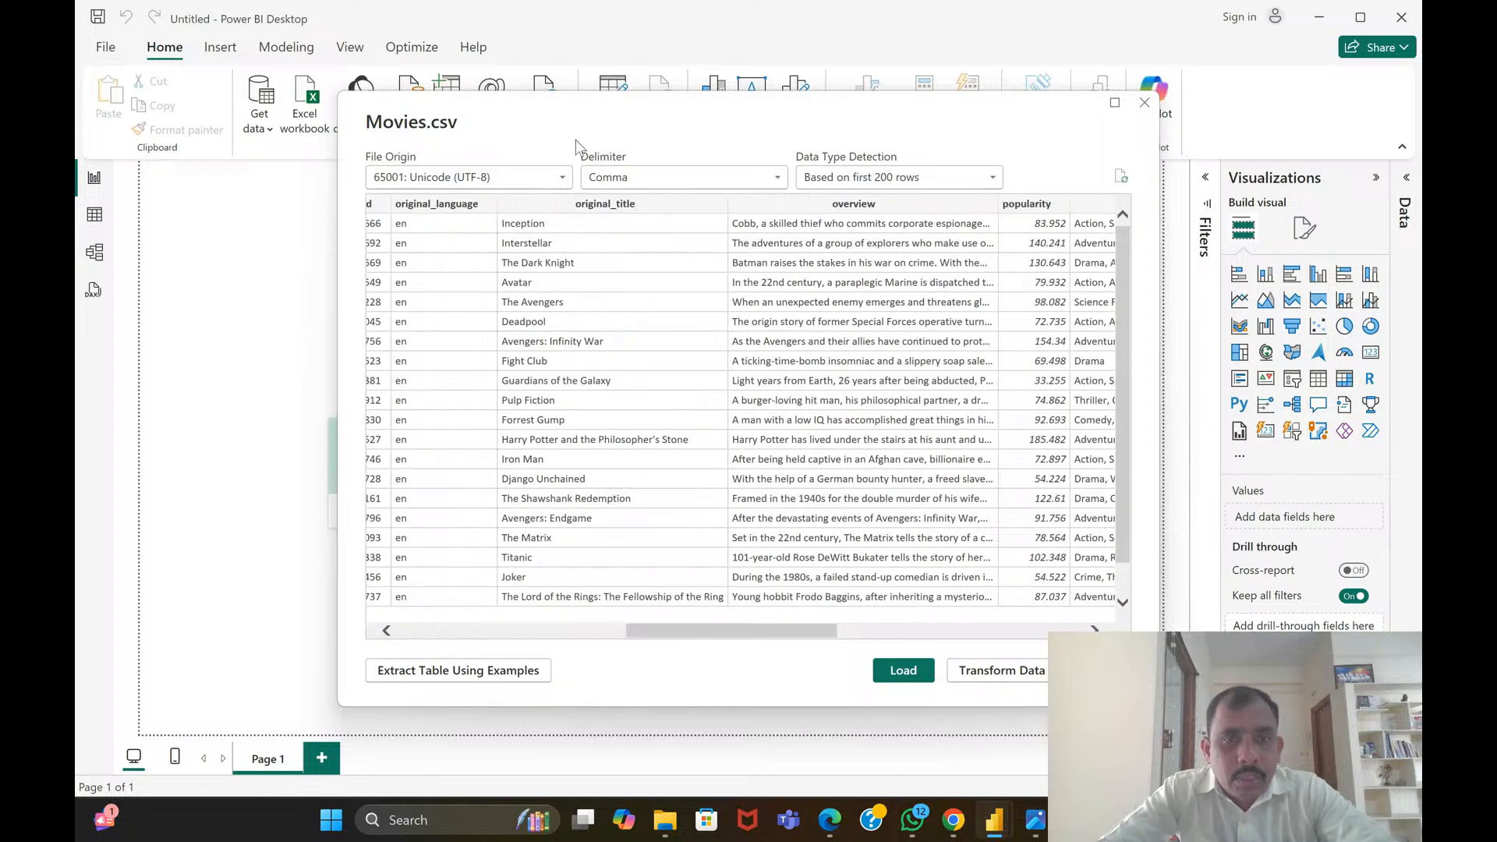
scroll(581, 230, down, 1)
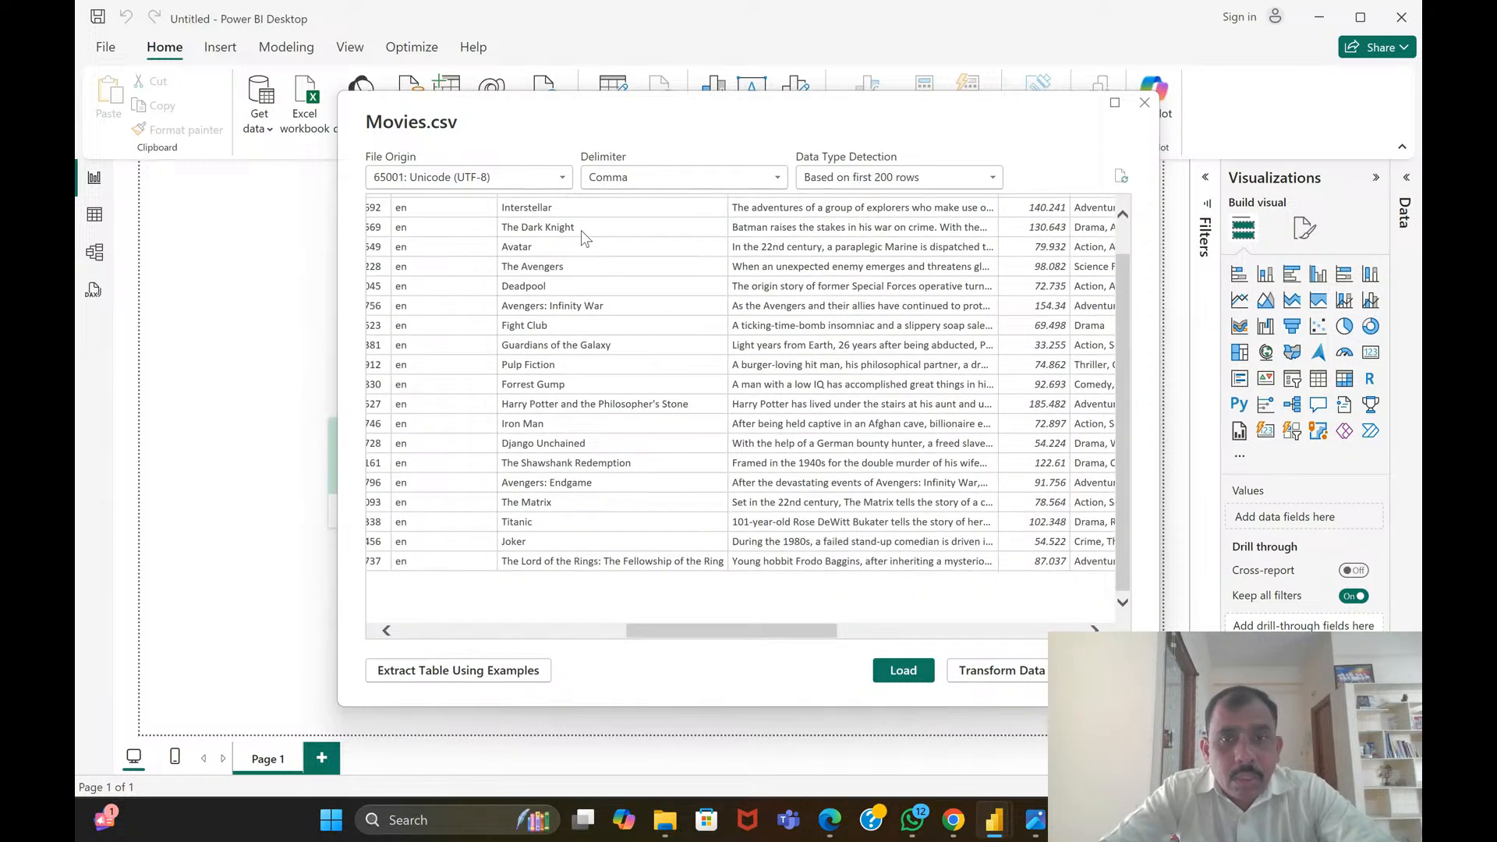
scroll(582, 231, up, 1)
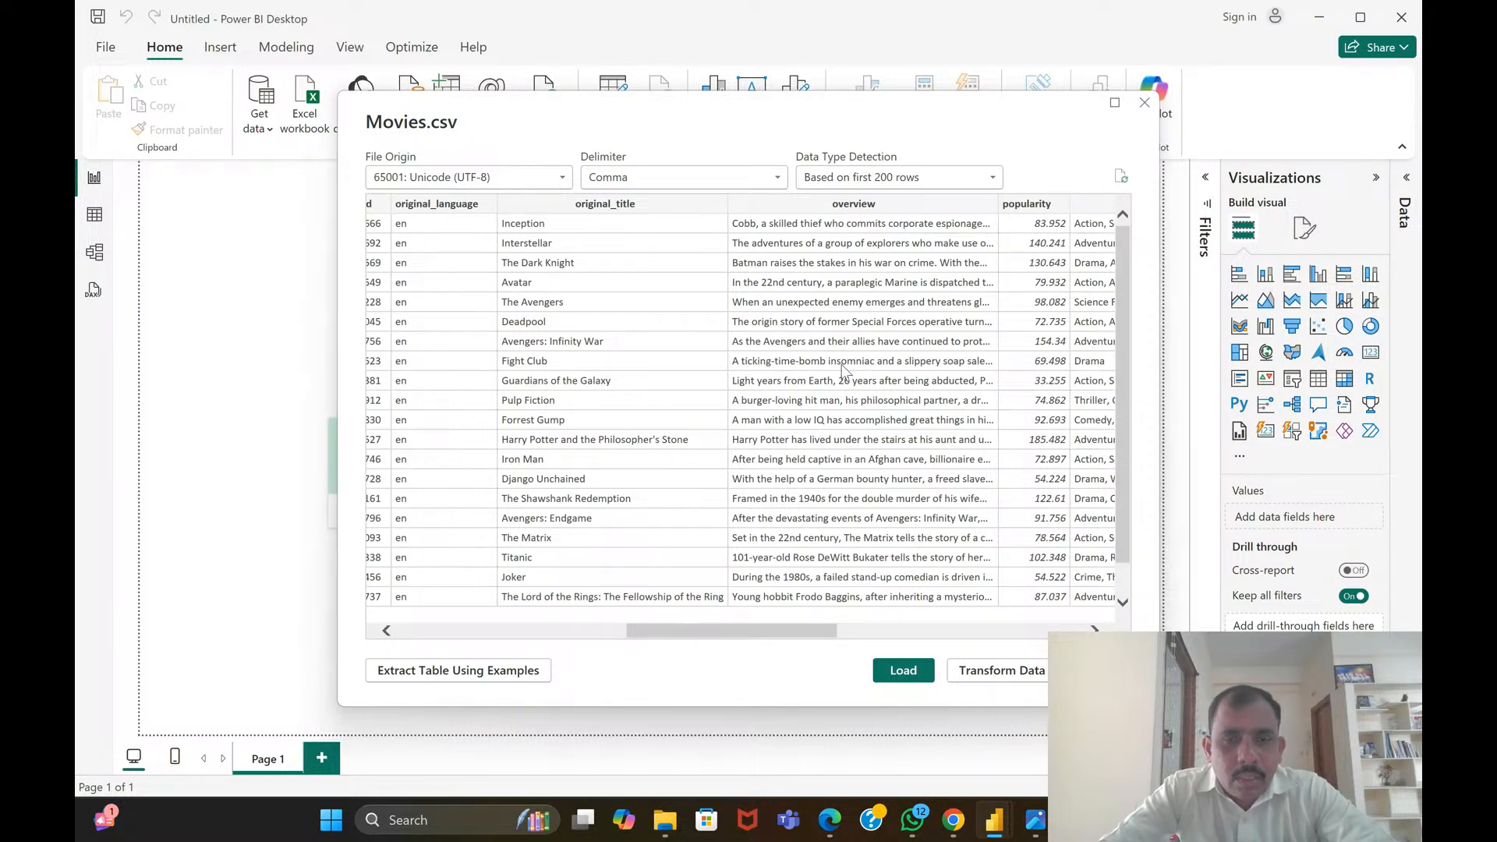
drag(749, 632, 831, 635)
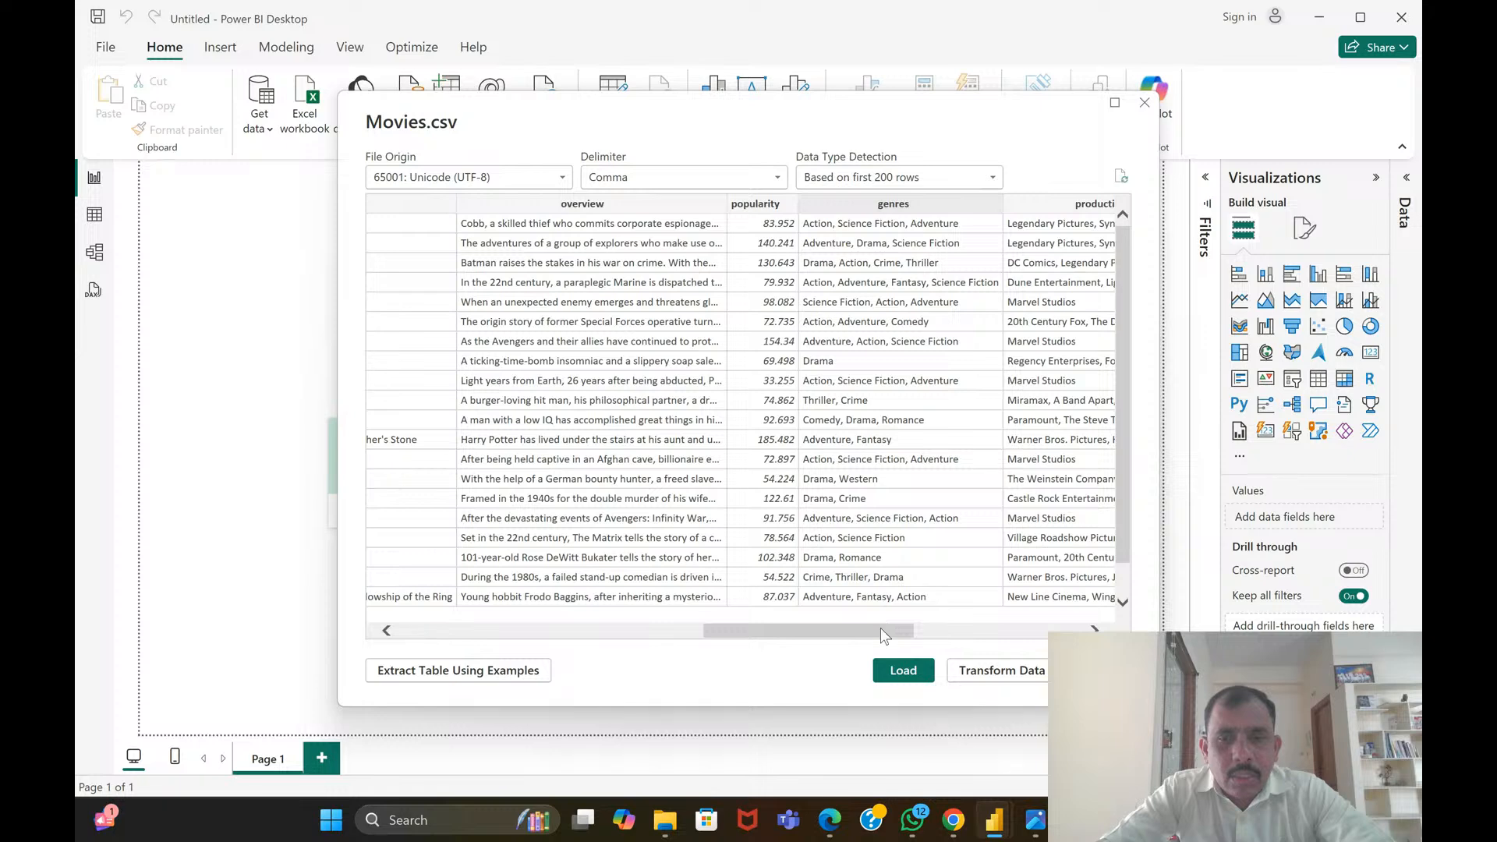
drag(881, 629, 986, 642)
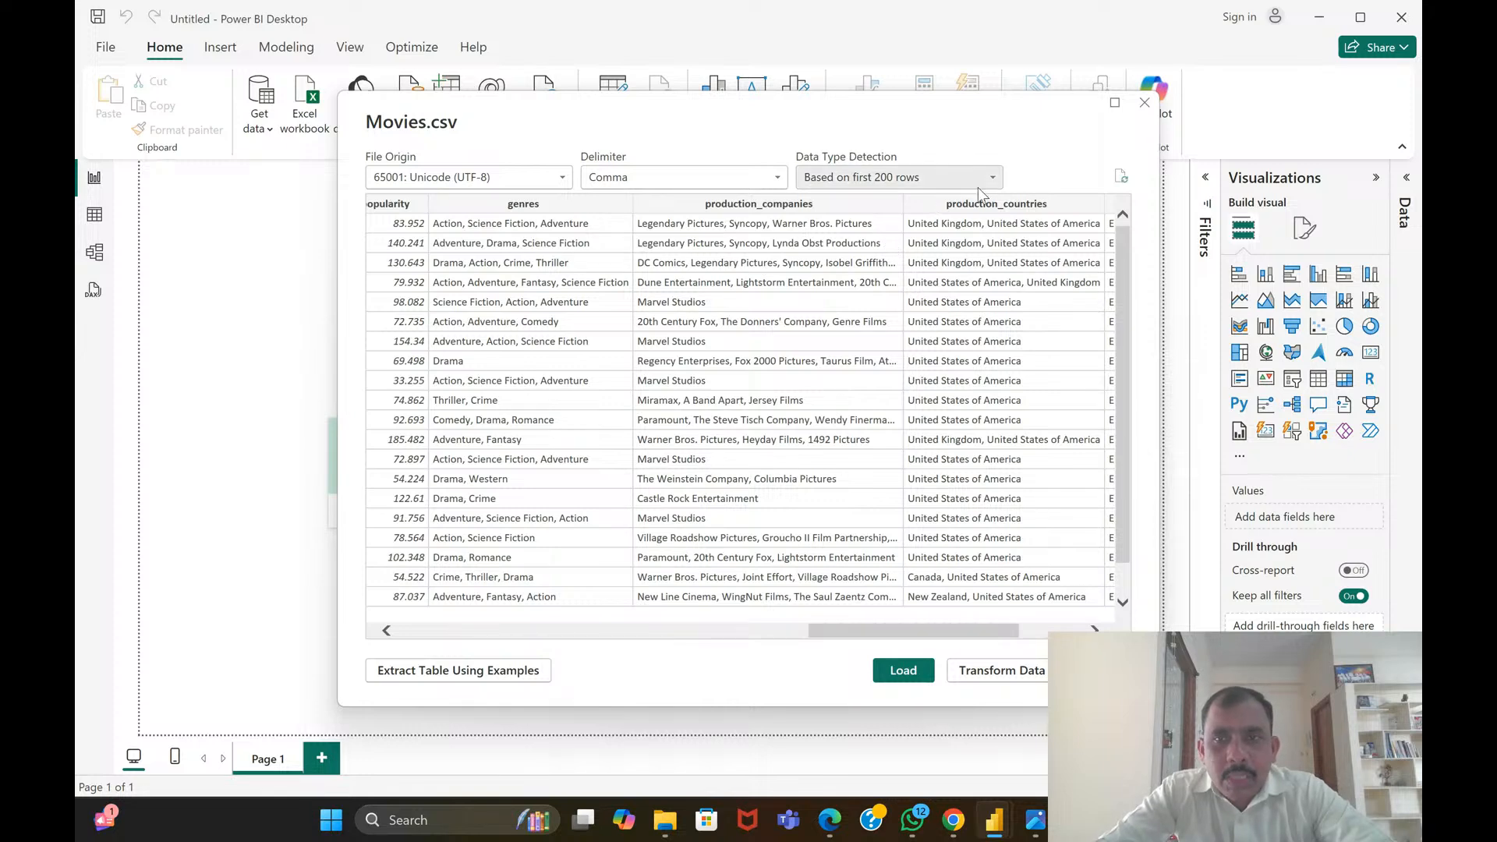
drag(955, 635, 989, 630)
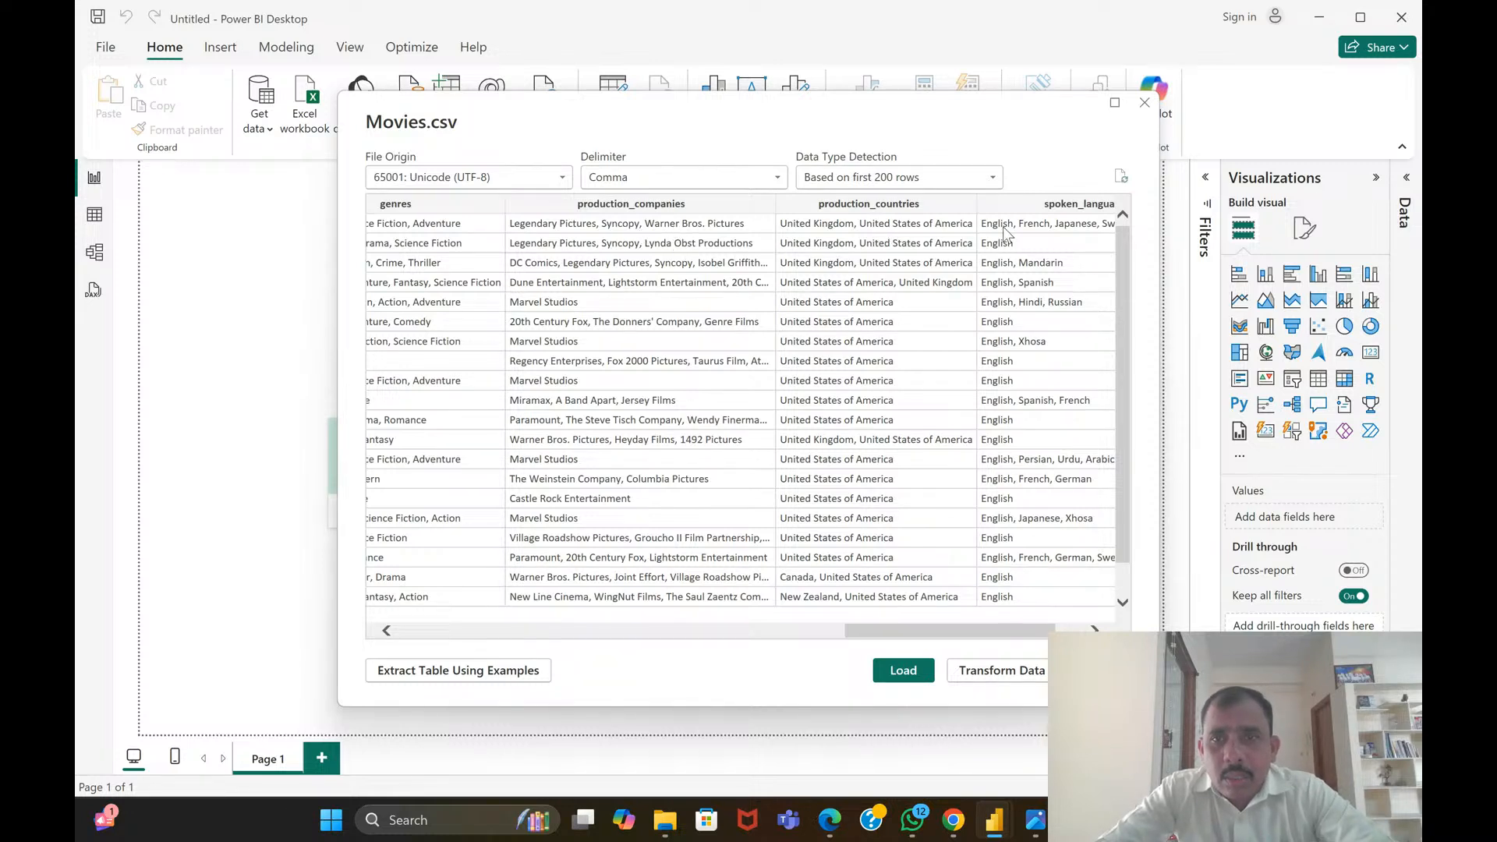
drag(1020, 629, 1049, 629)
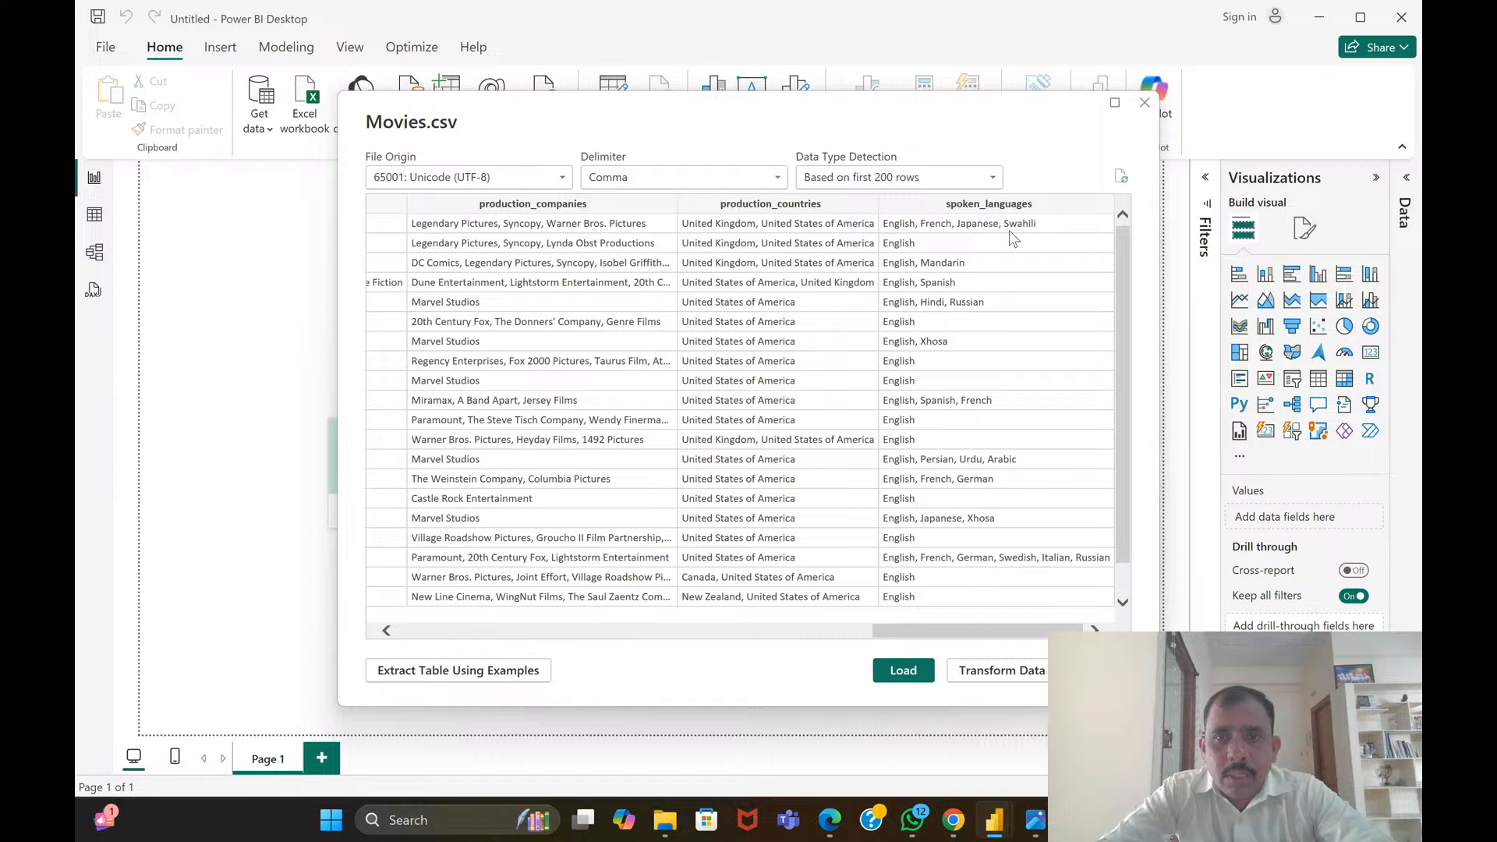
scroll(1005, 253, down, 1)
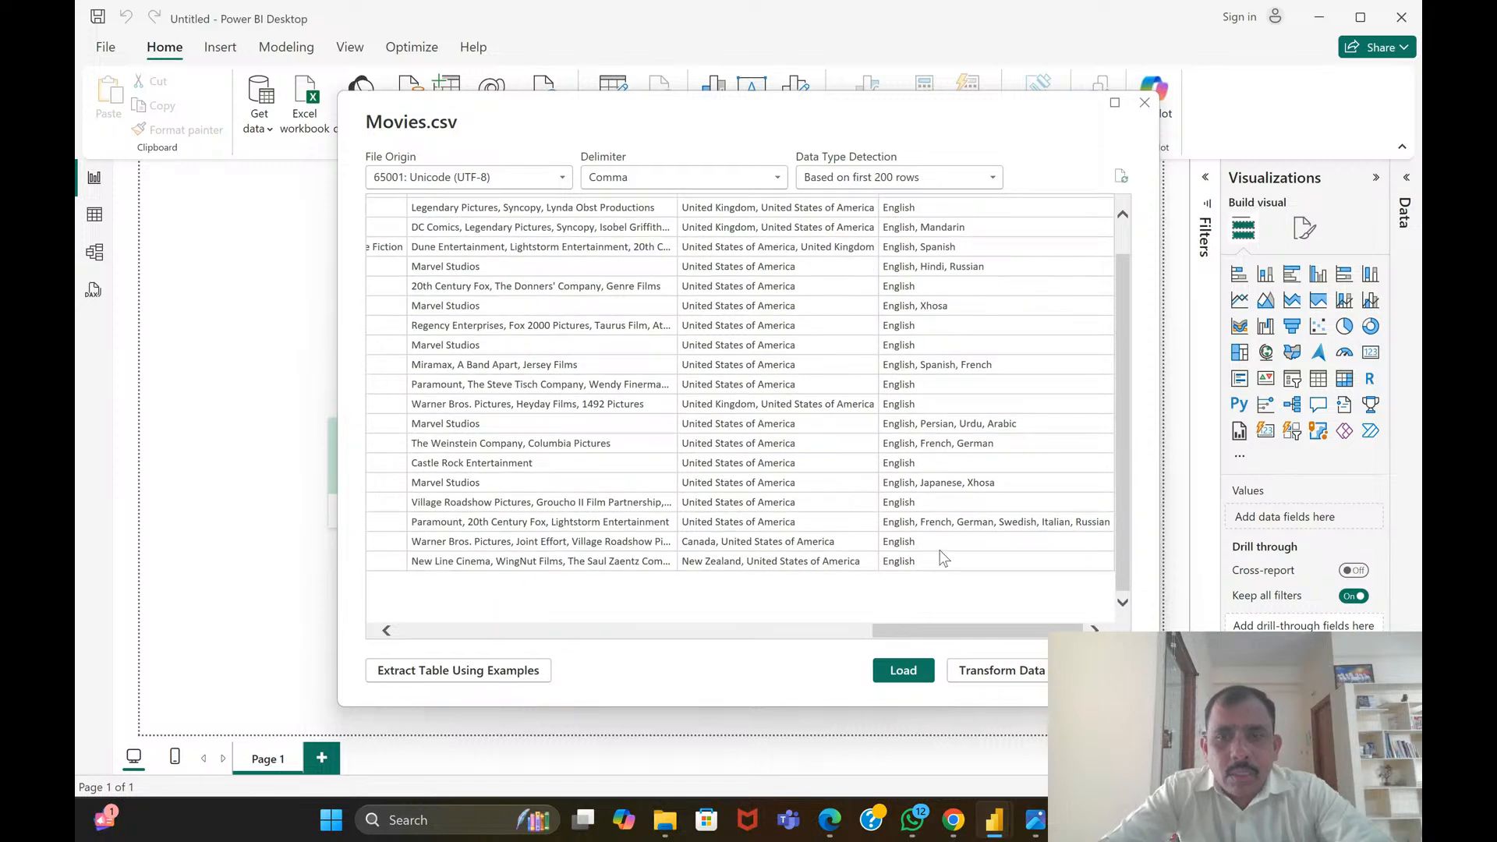
drag(956, 627, 441, 644)
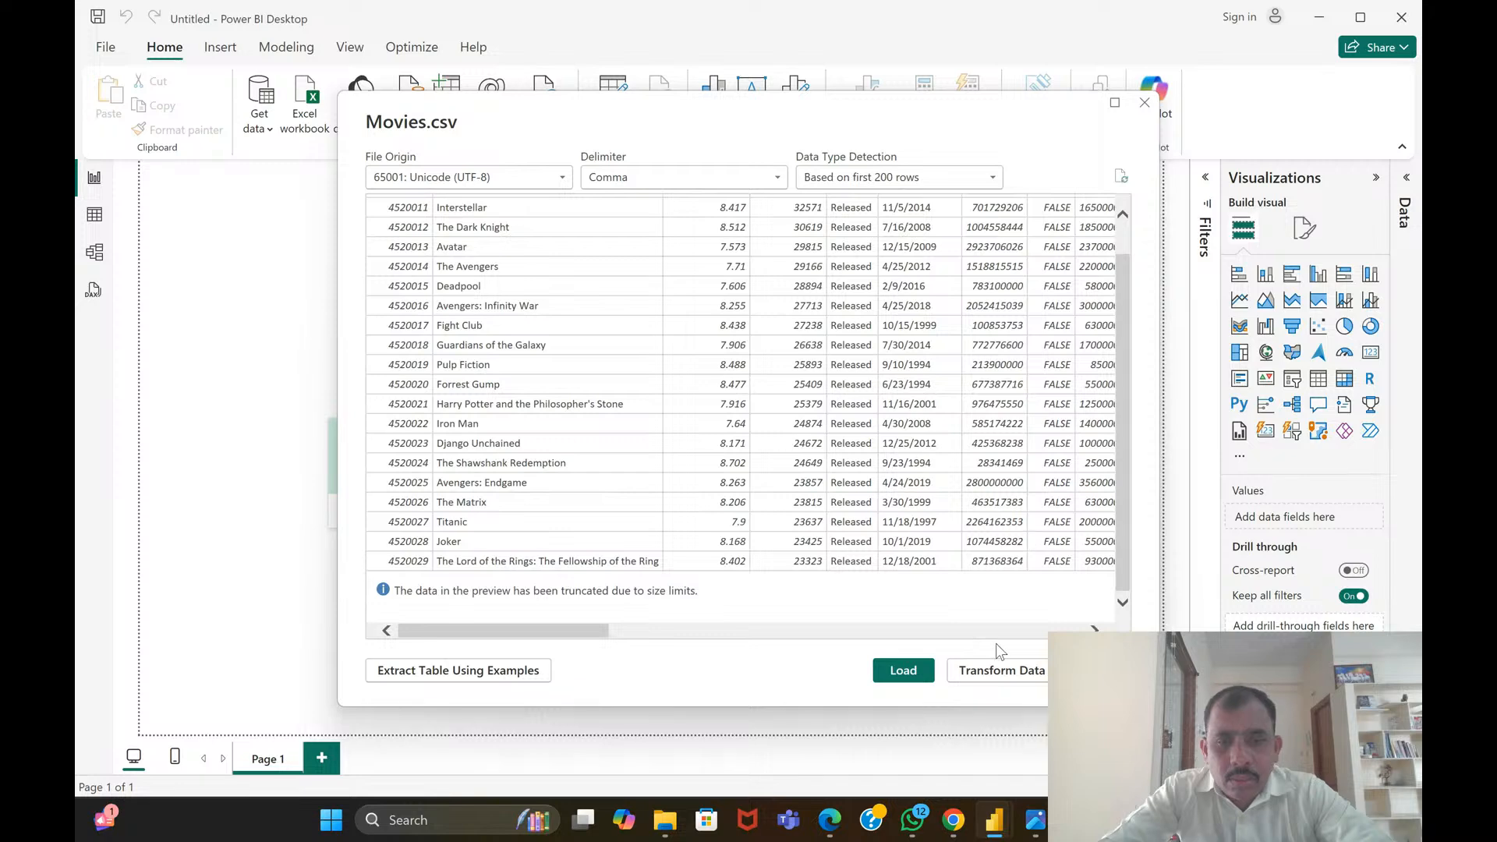
Load the Movies data into the untitled report and expand the Movies table to list its fields
click(913, 676)
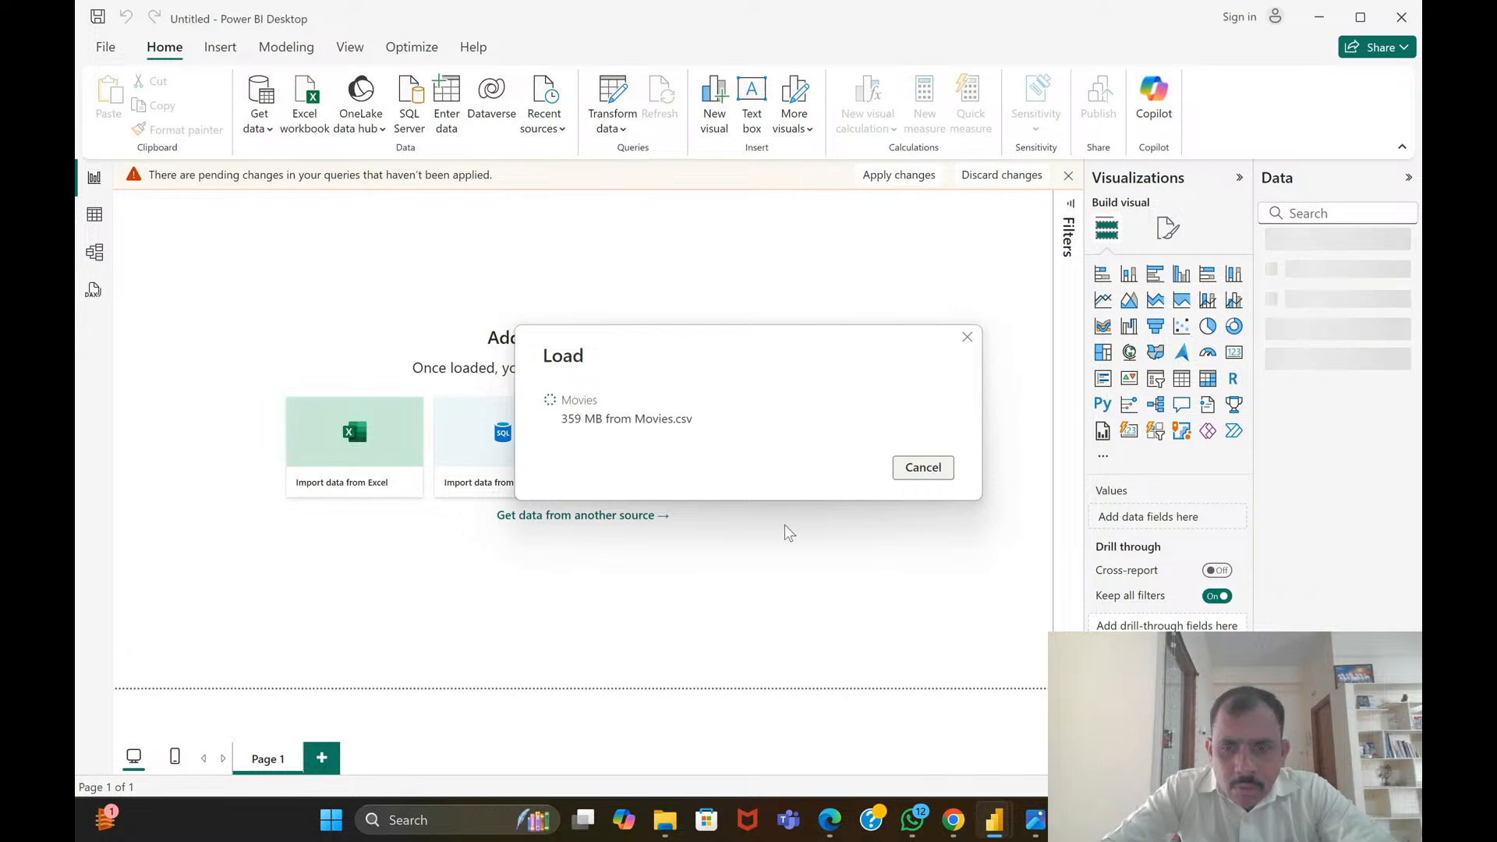
mouse_move(988, 825)
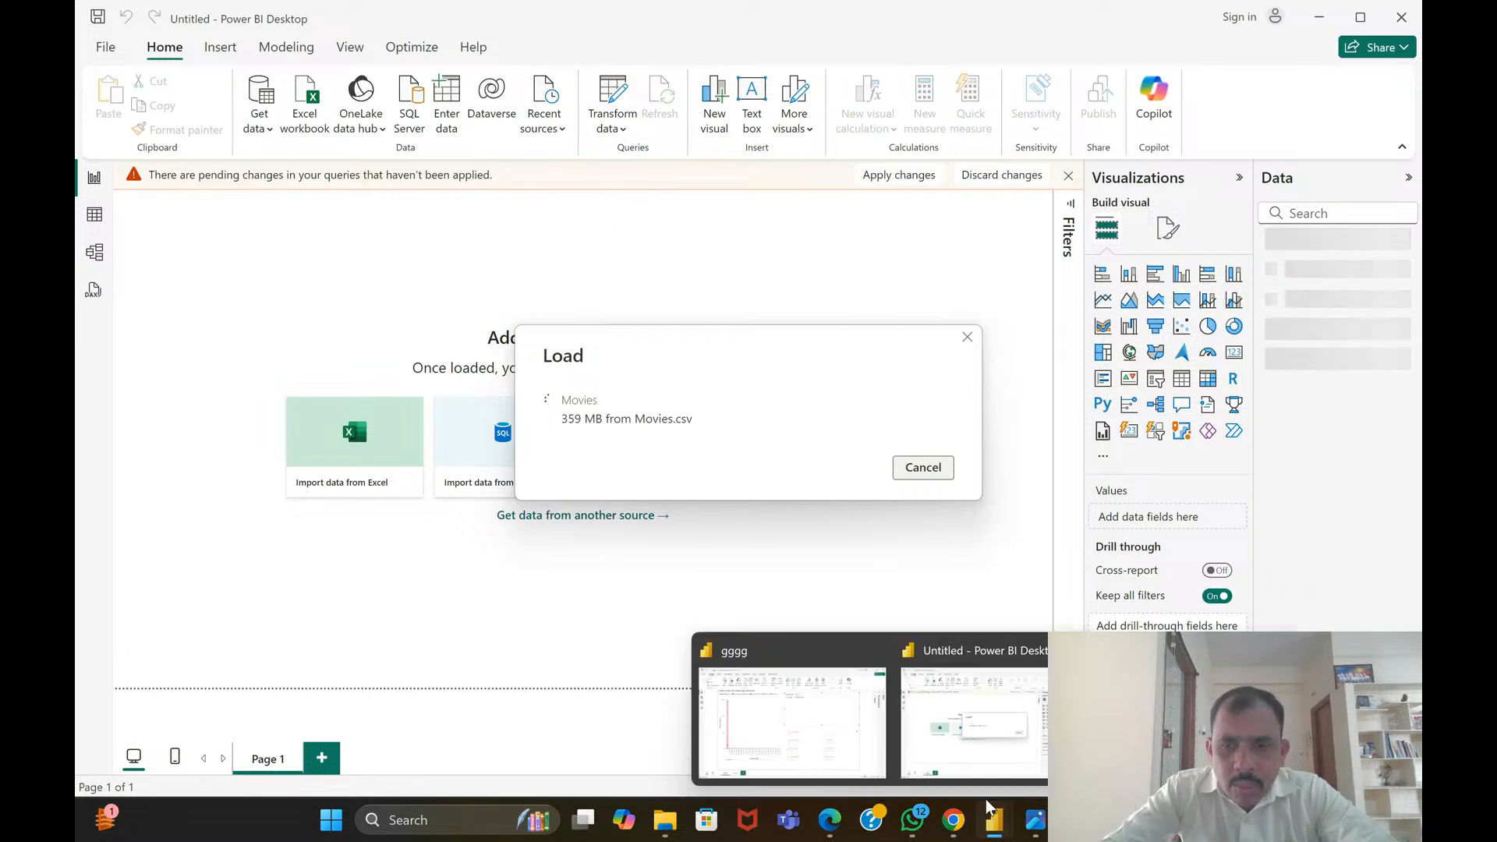
click(858, 739)
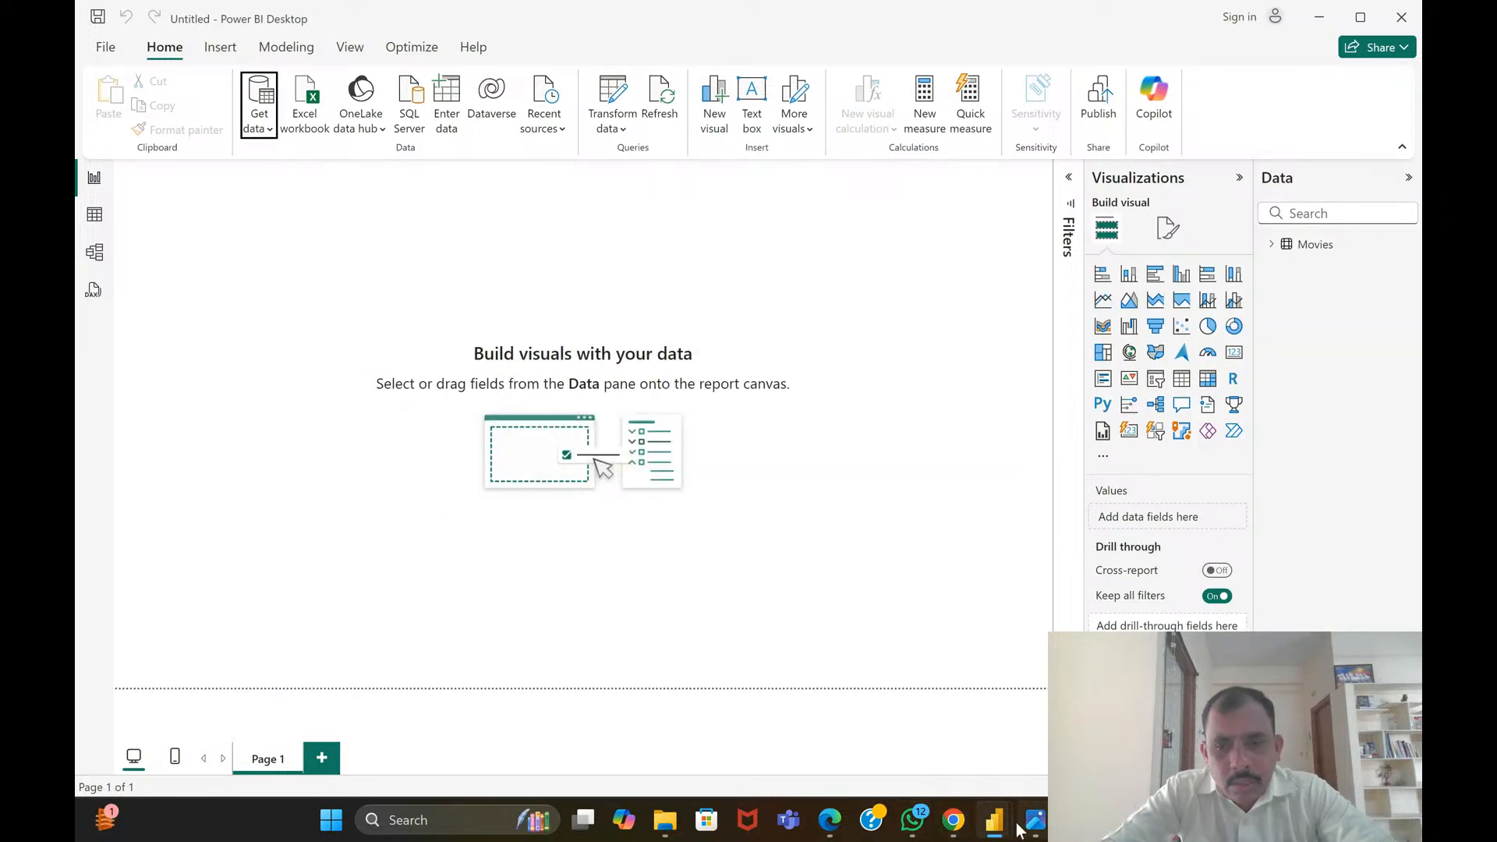
mouse_move(1002, 826)
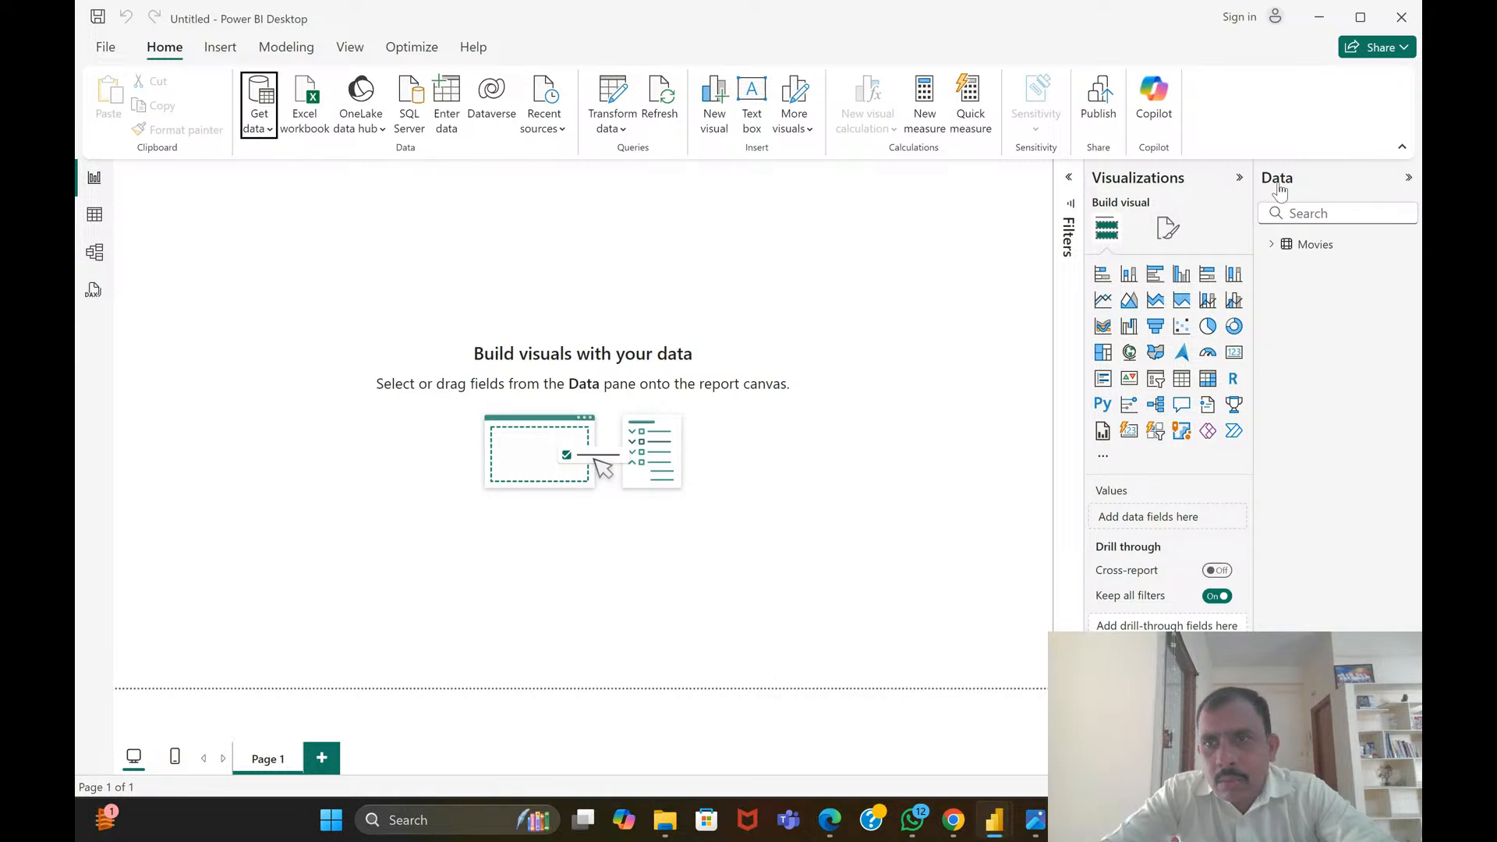
click(1274, 245)
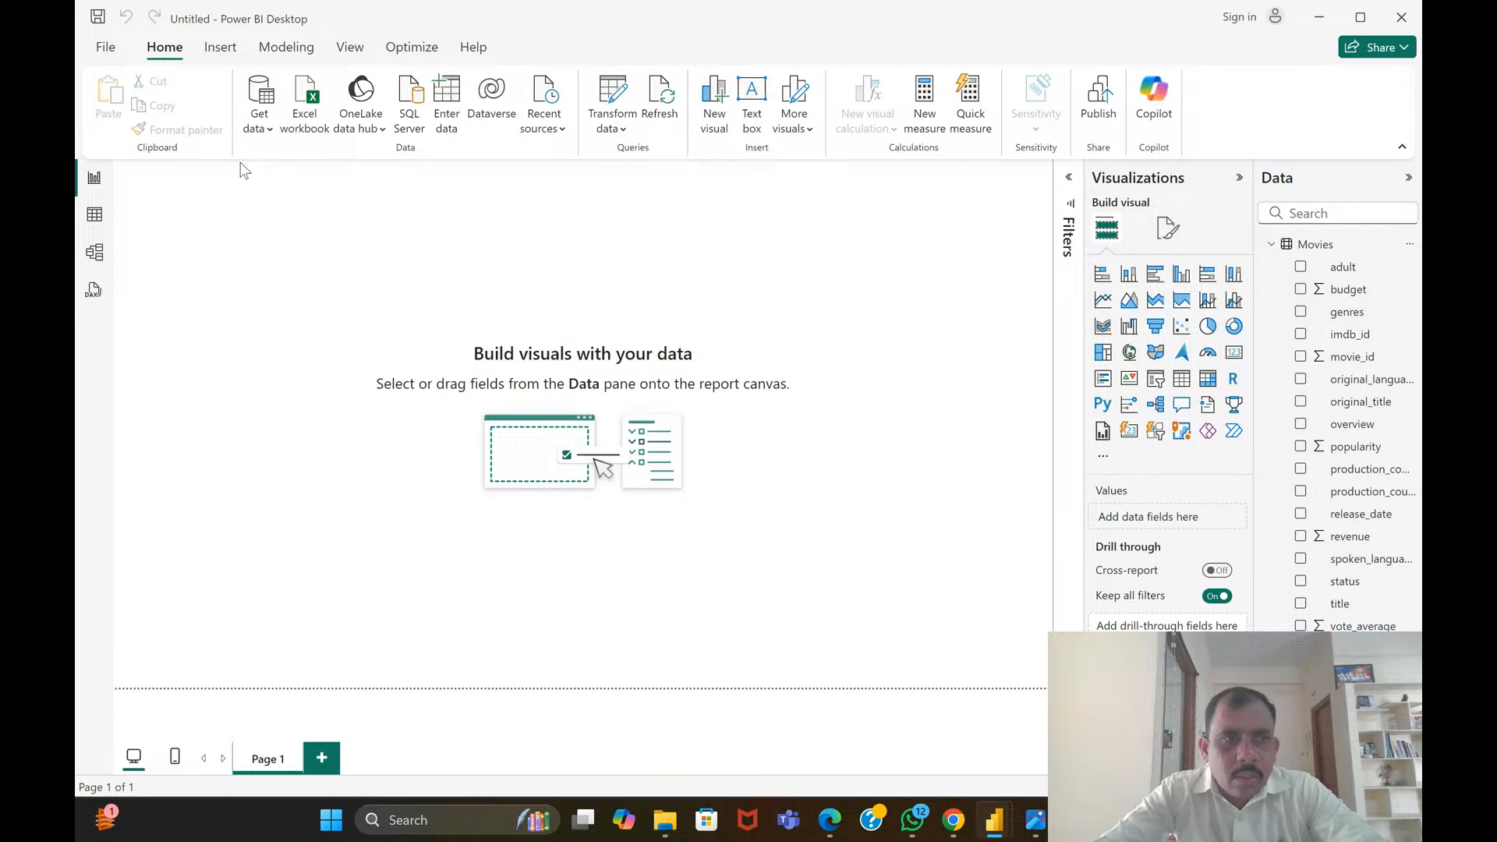
Show the Movies table's rows and filter the status column to In Production only
click(95, 218)
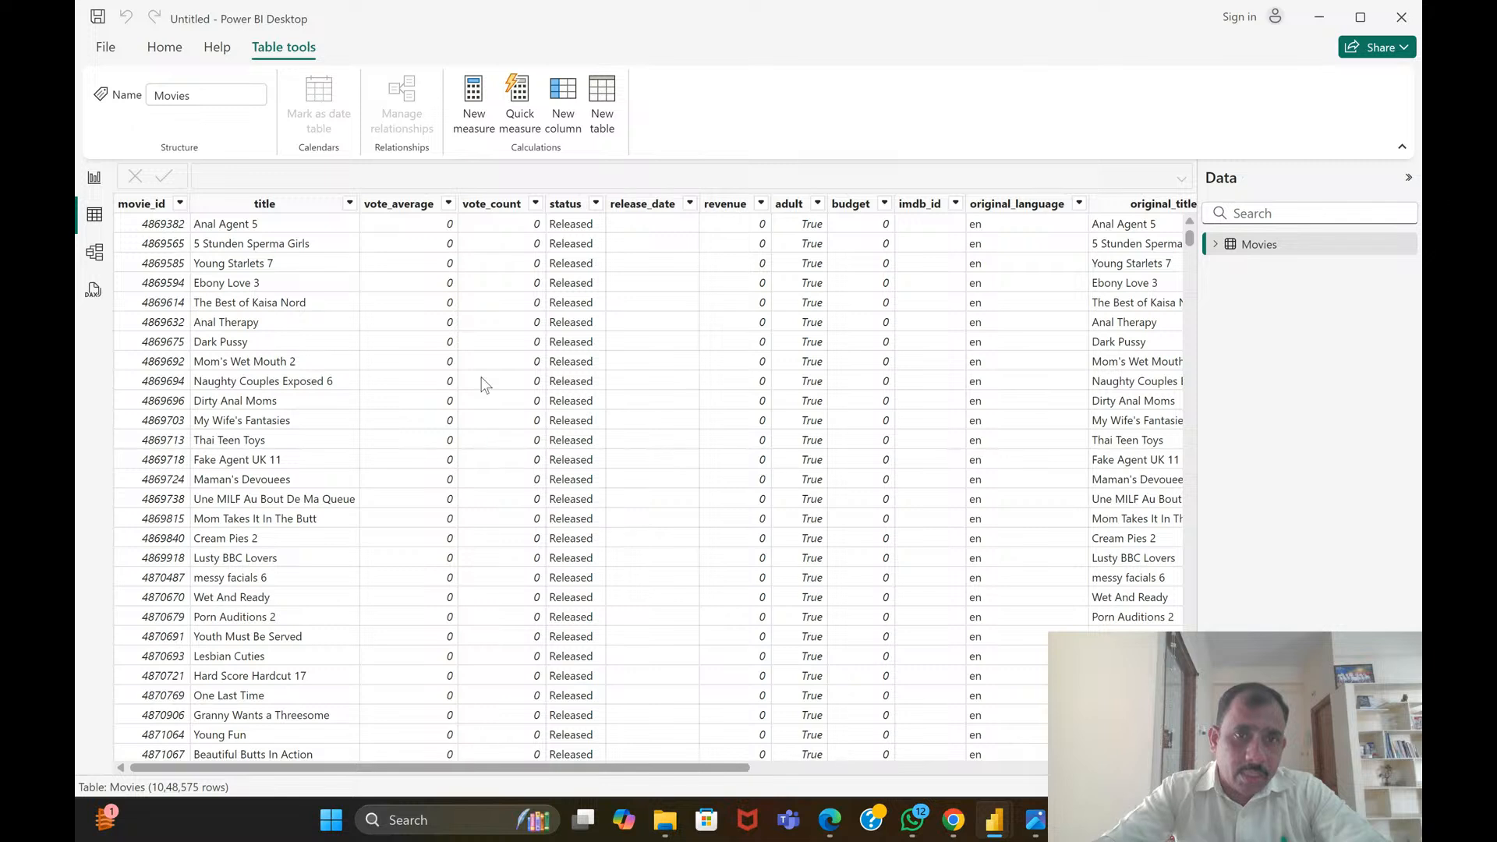
click(595, 203)
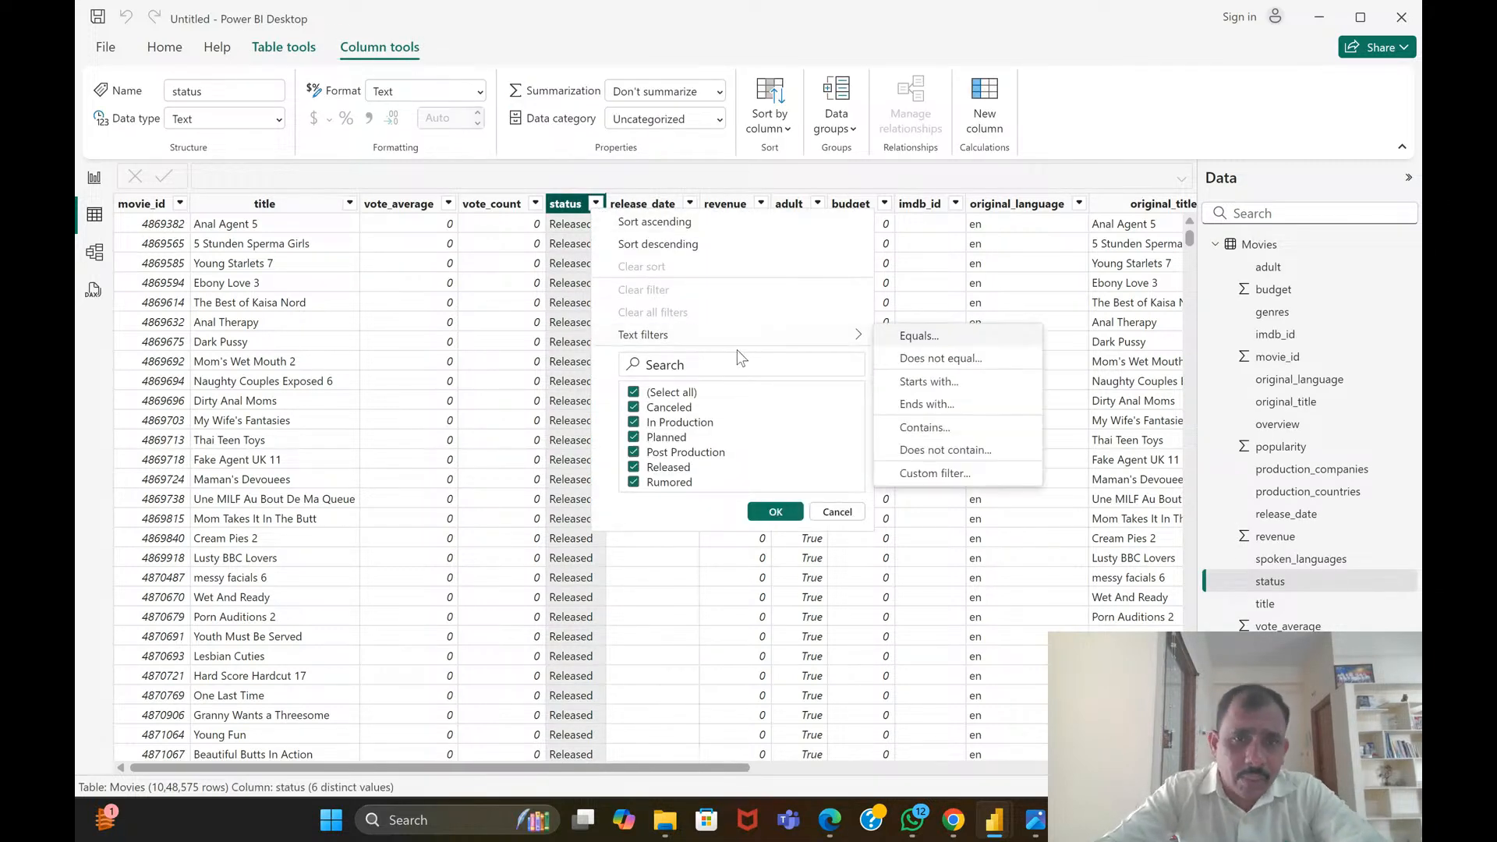
click(634, 393)
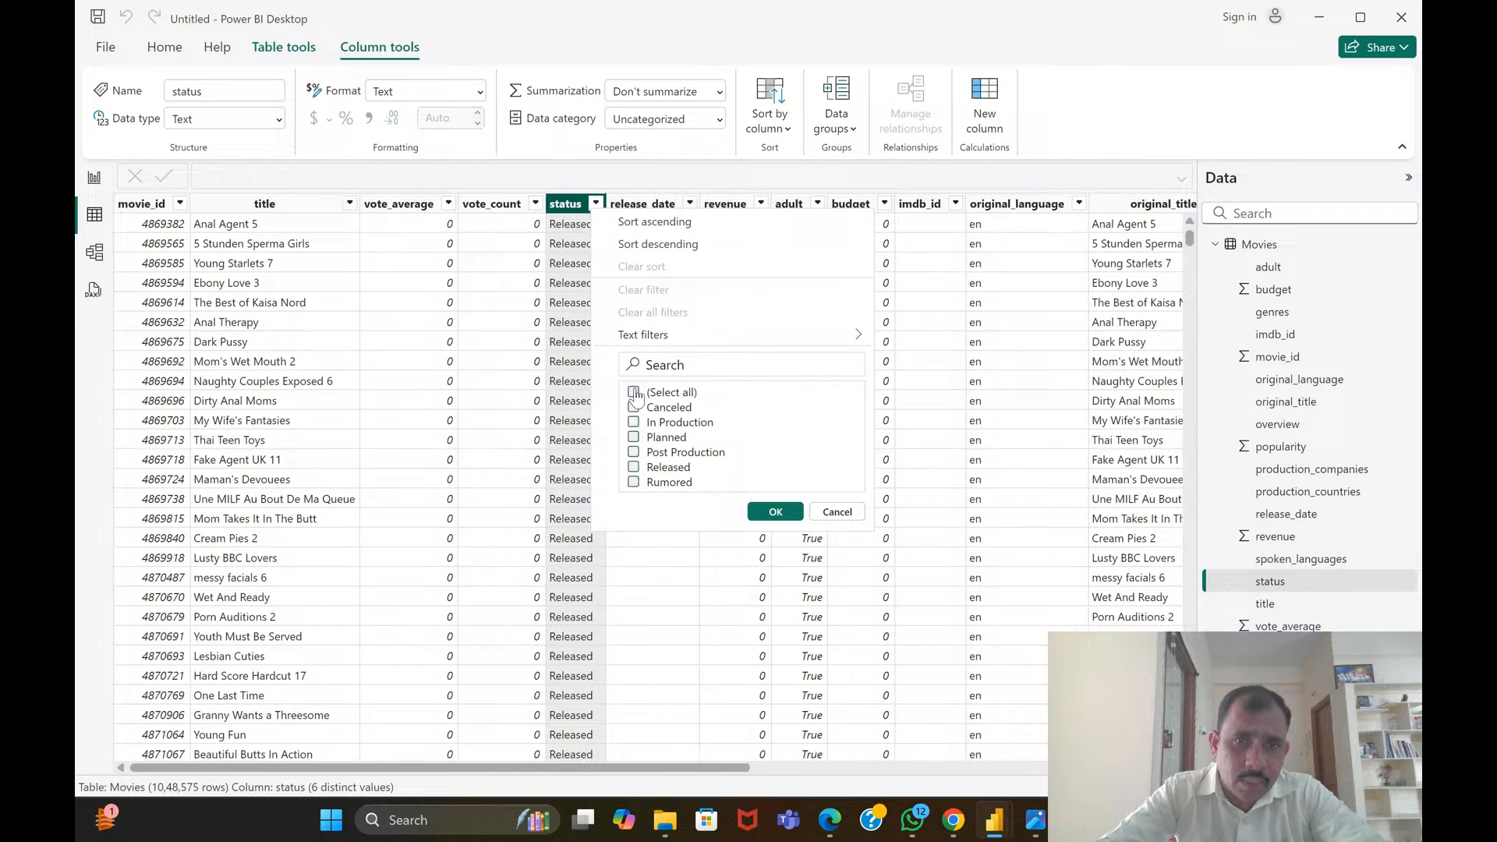
click(661, 425)
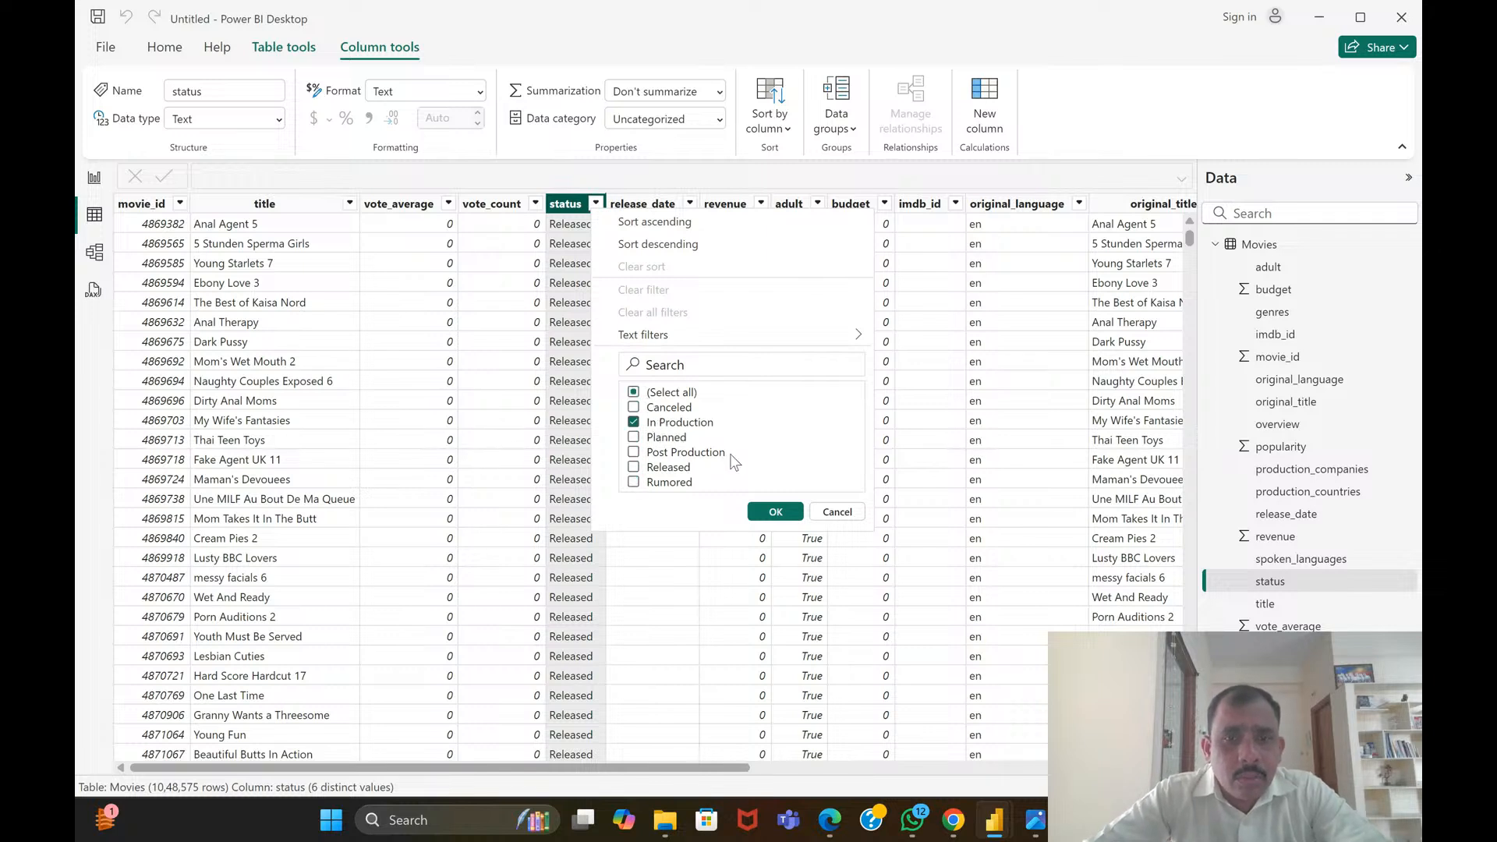
click(762, 511)
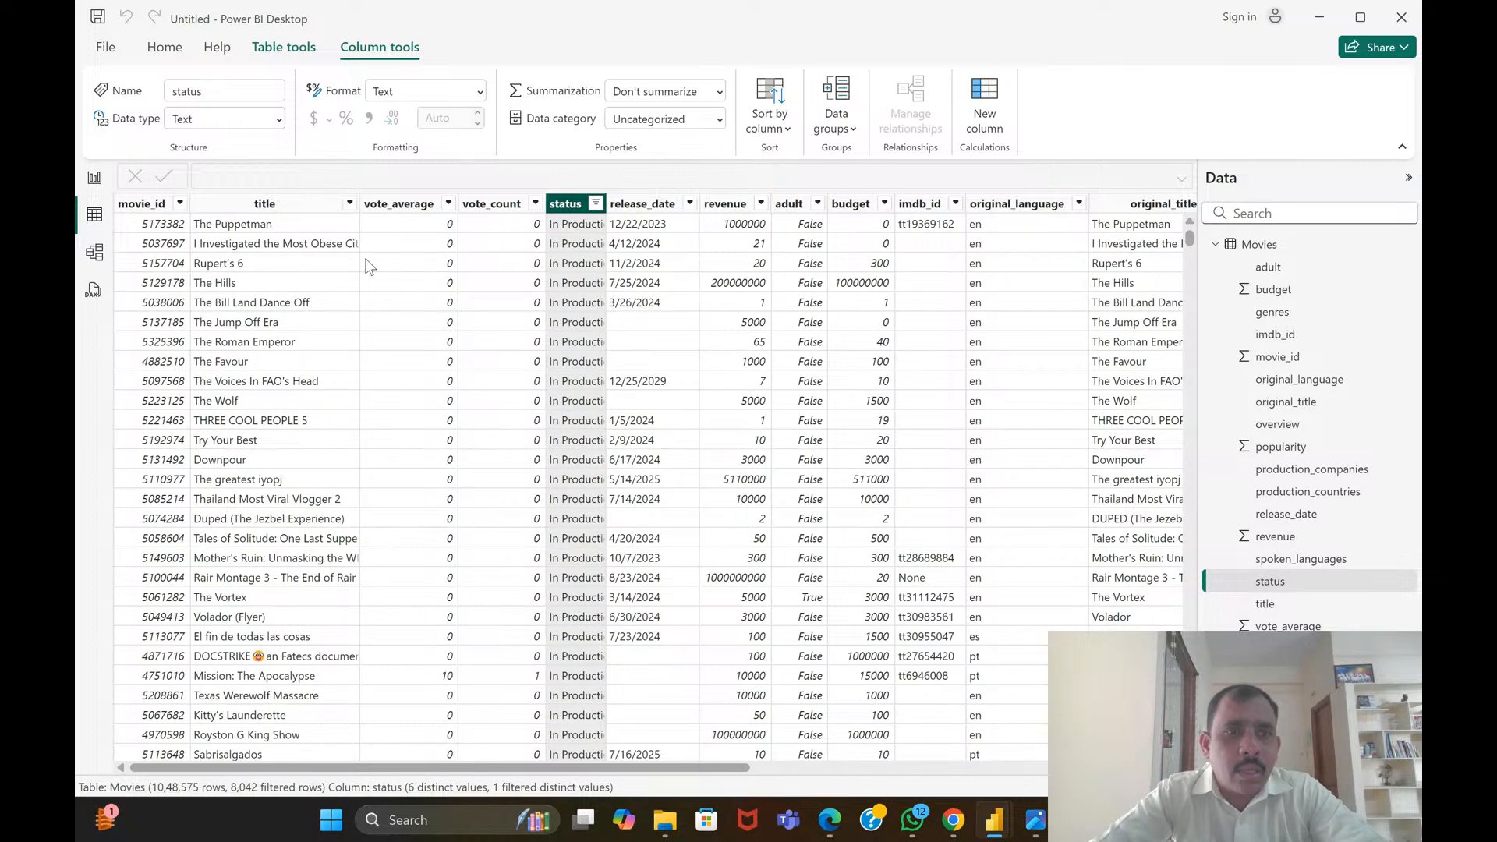
Filter the status column to Planned only and review the remaining columns across to spoken_languages and back
click(593, 204)
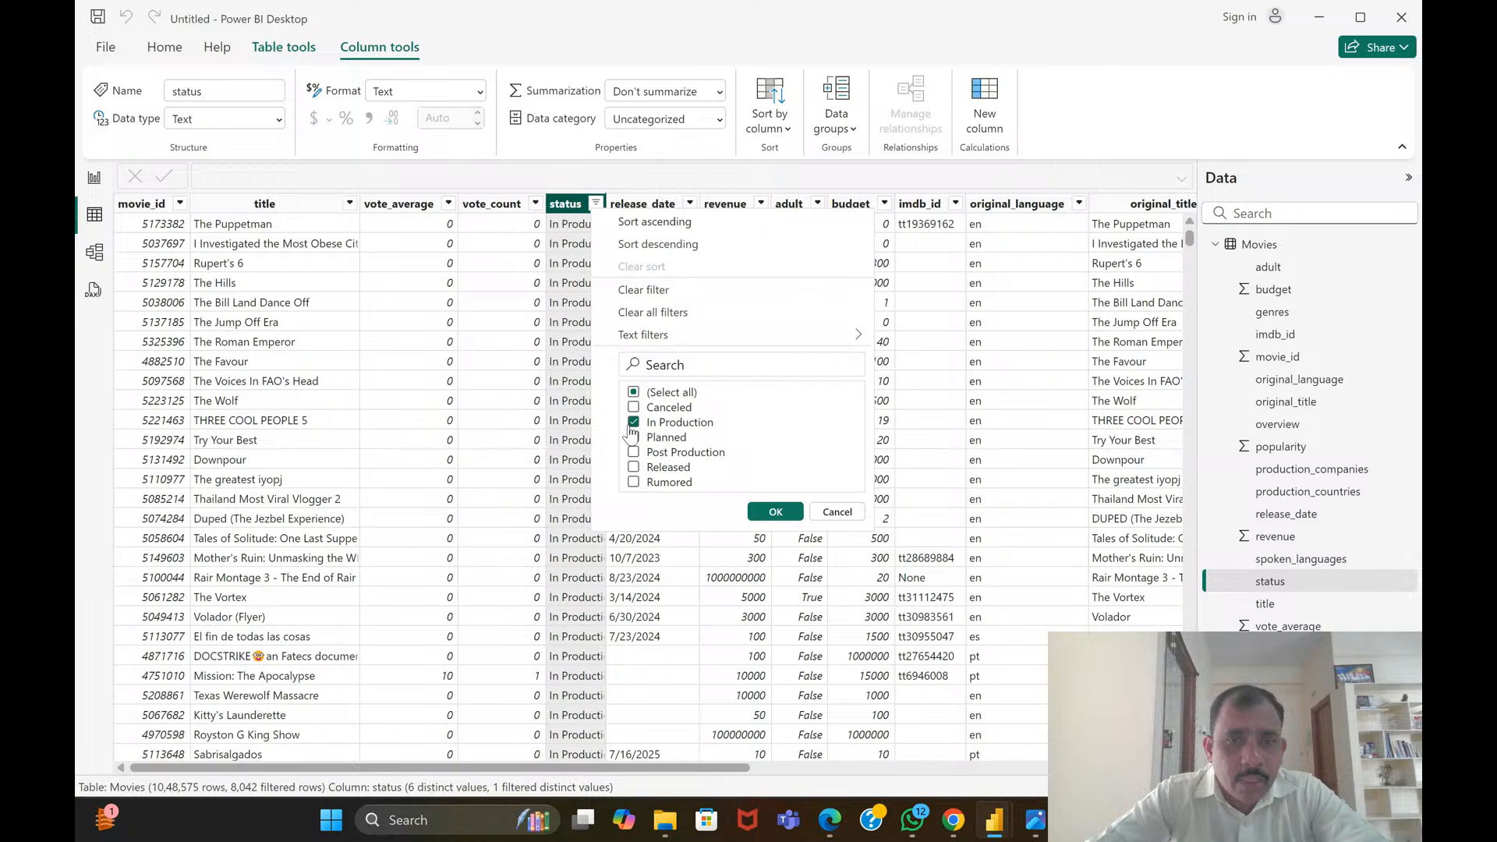
click(633, 422)
click(634, 438)
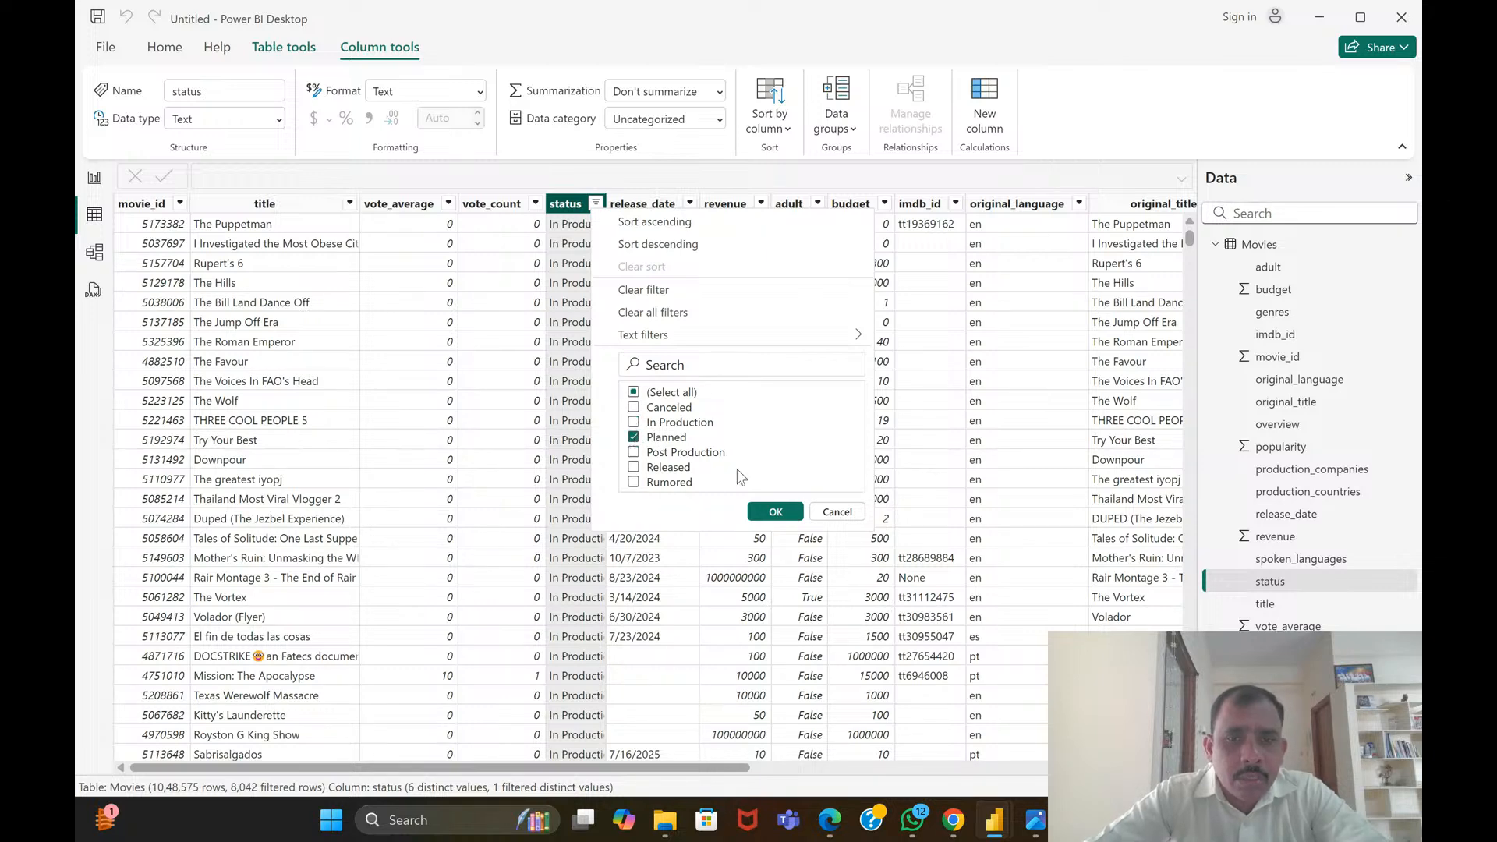
click(766, 508)
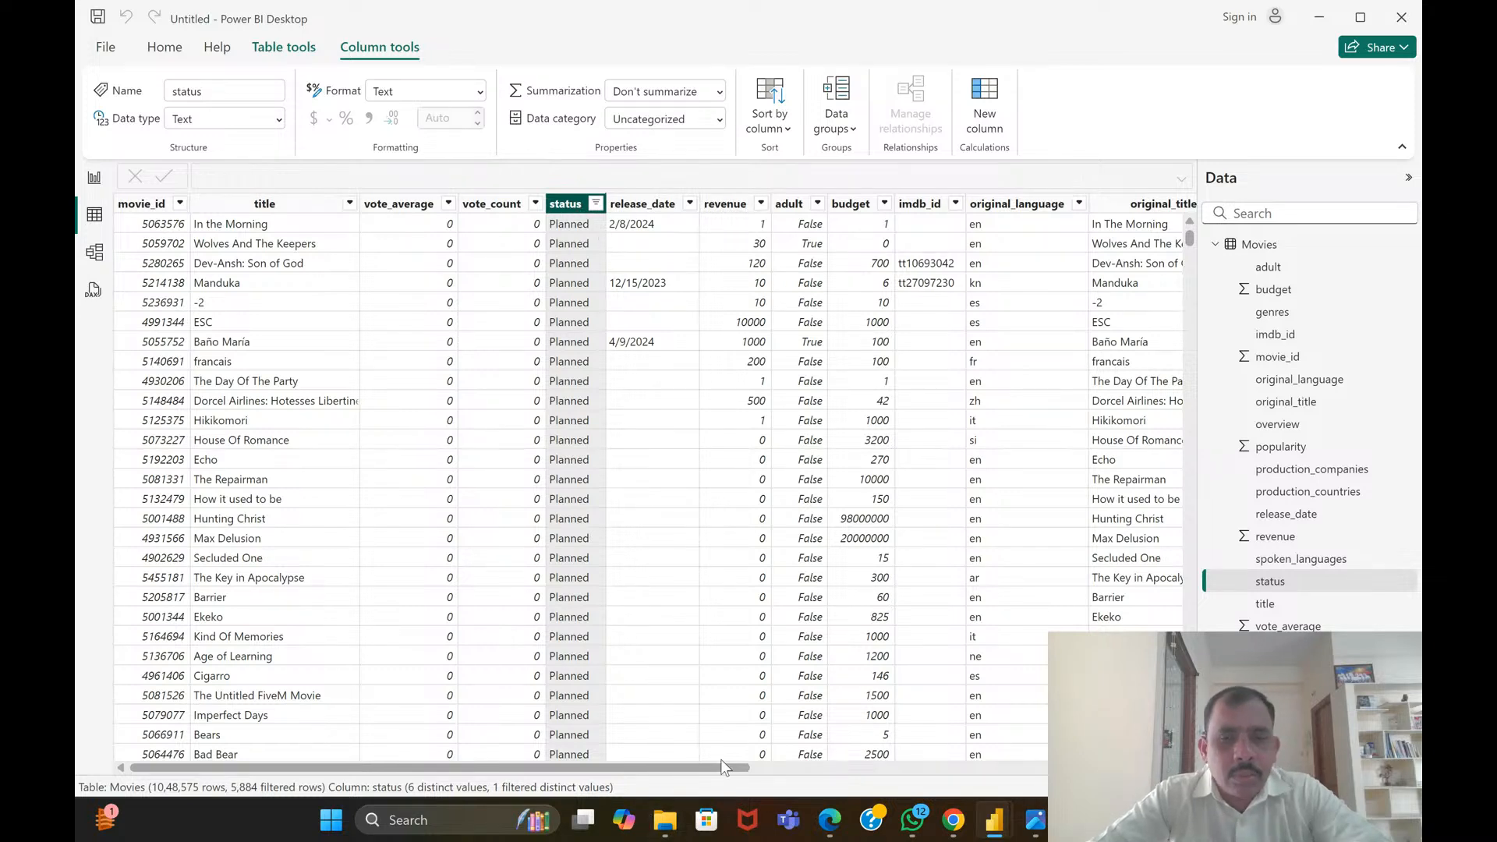
drag(722, 765, 1092, 714)
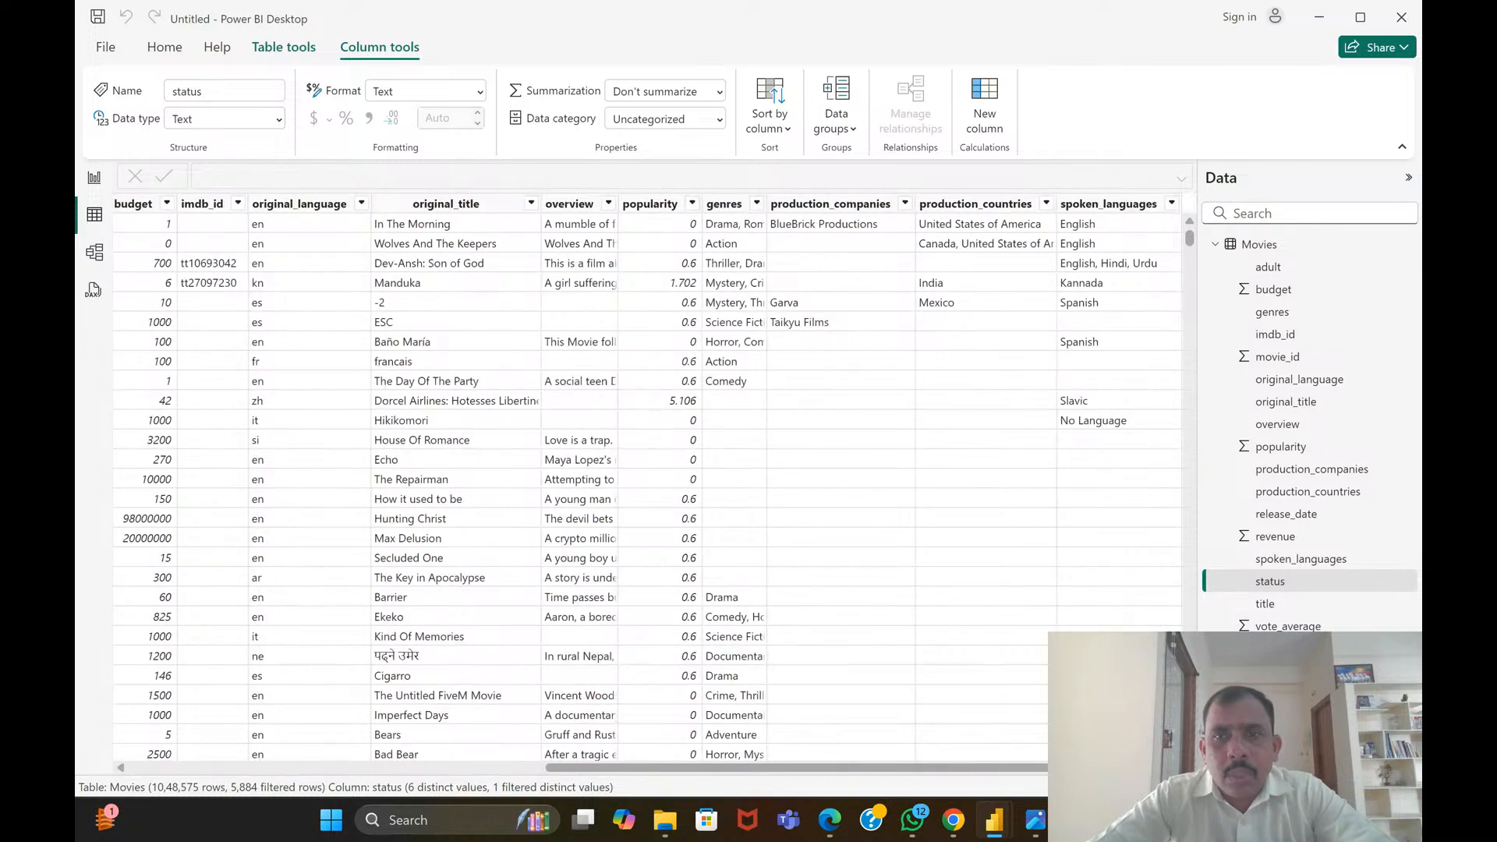
drag(1092, 714, 665, 681)
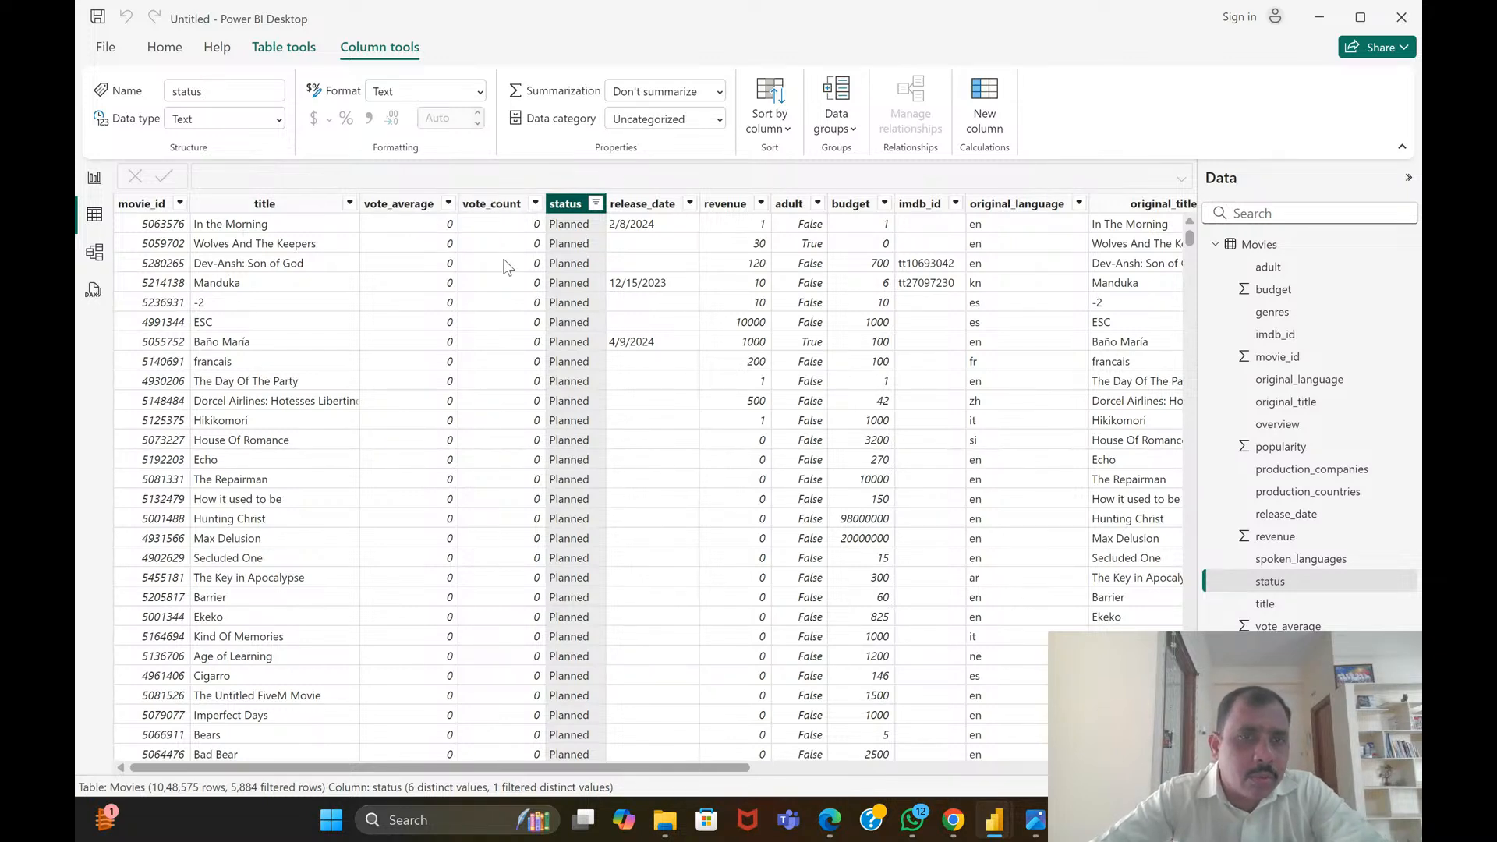
Filter the status column to Rumored only
click(597, 204)
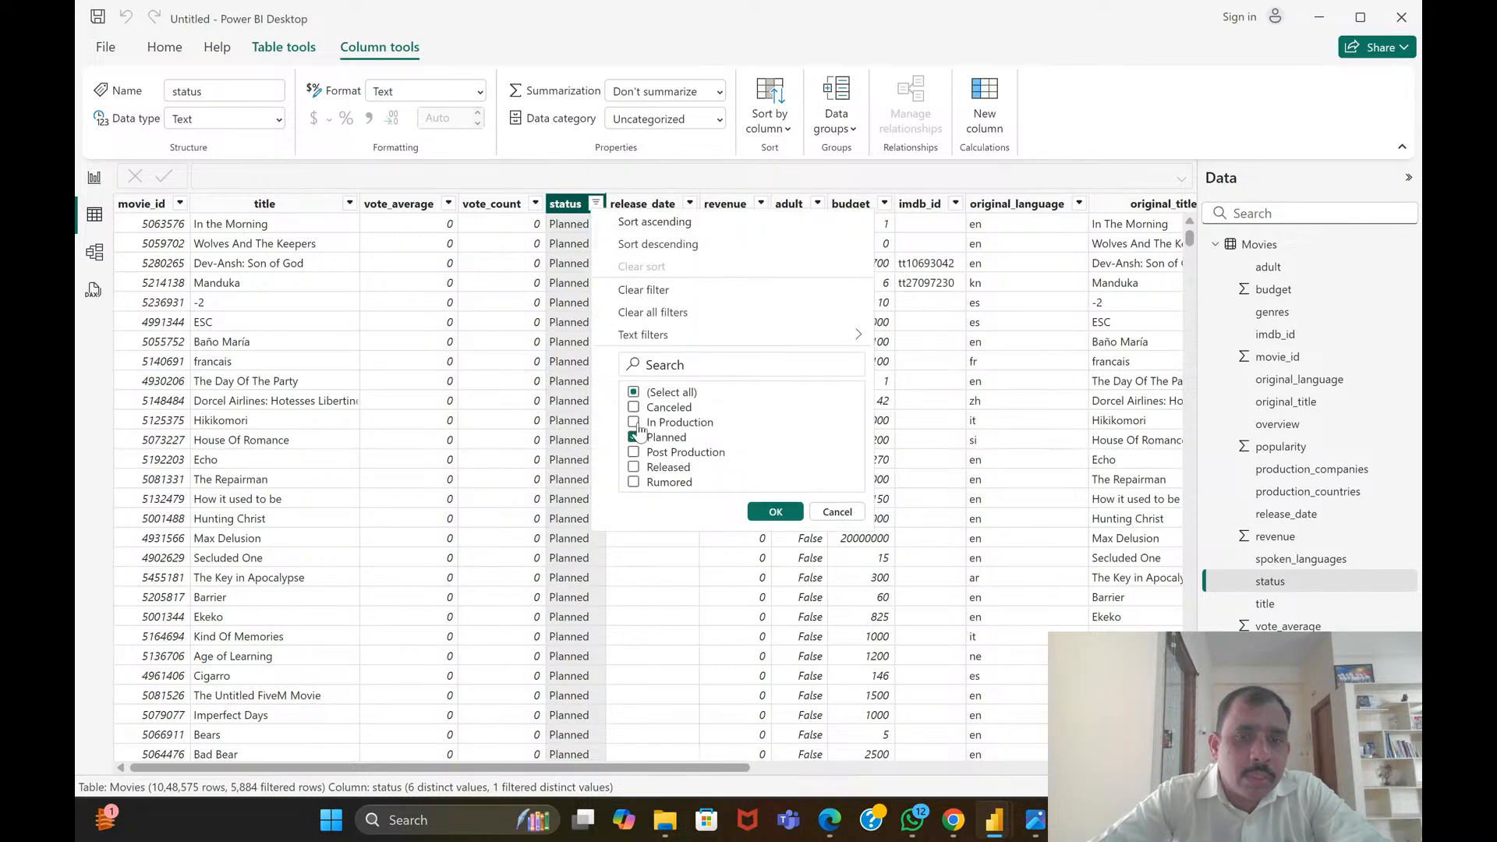
click(634, 438)
click(634, 483)
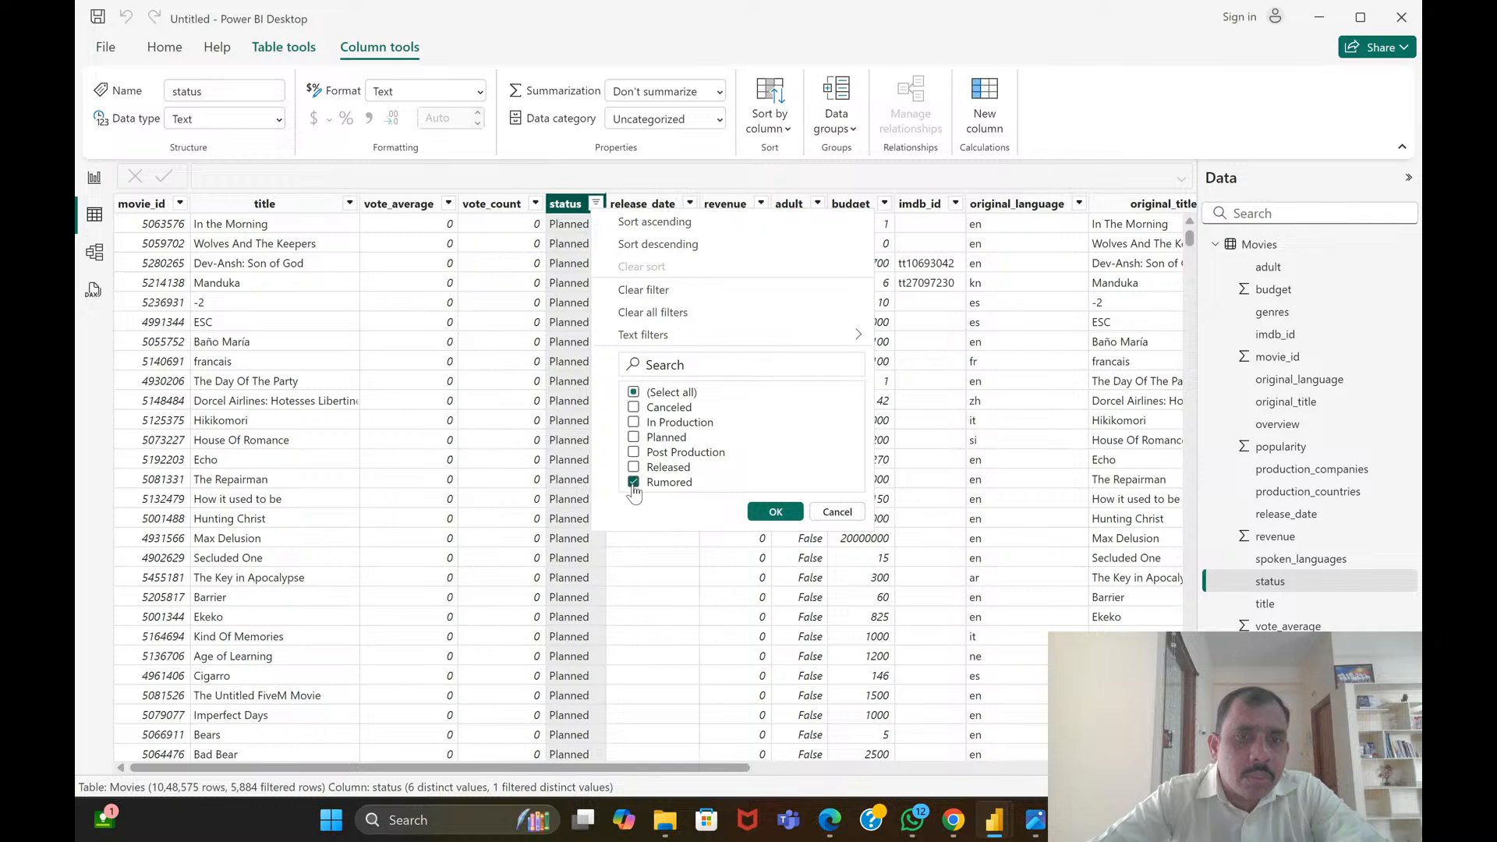
click(775, 513)
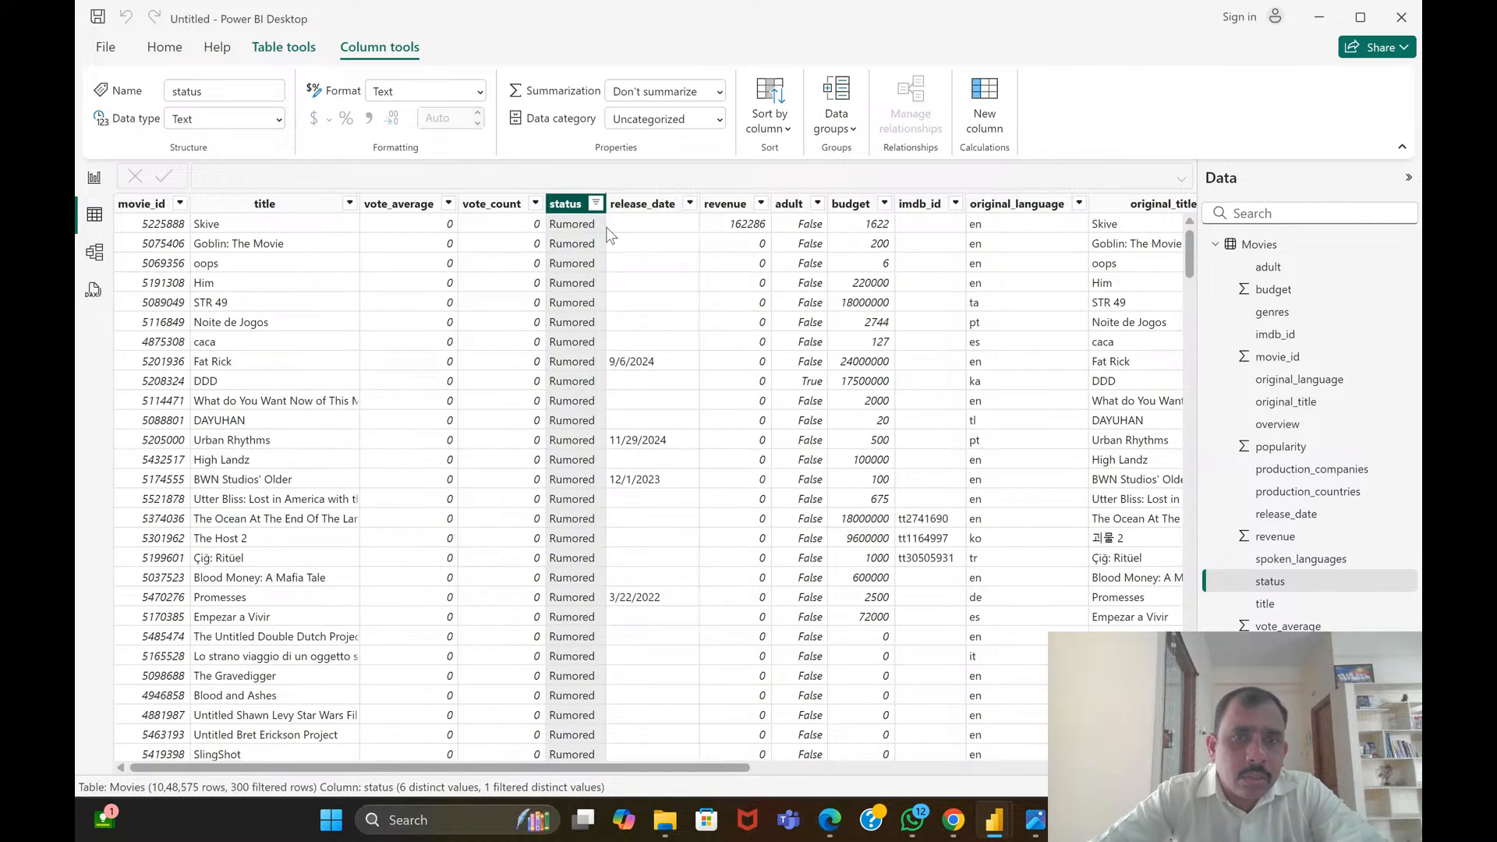
Filter the status column to Released only and skim the matching rows, returning to the first row
click(596, 206)
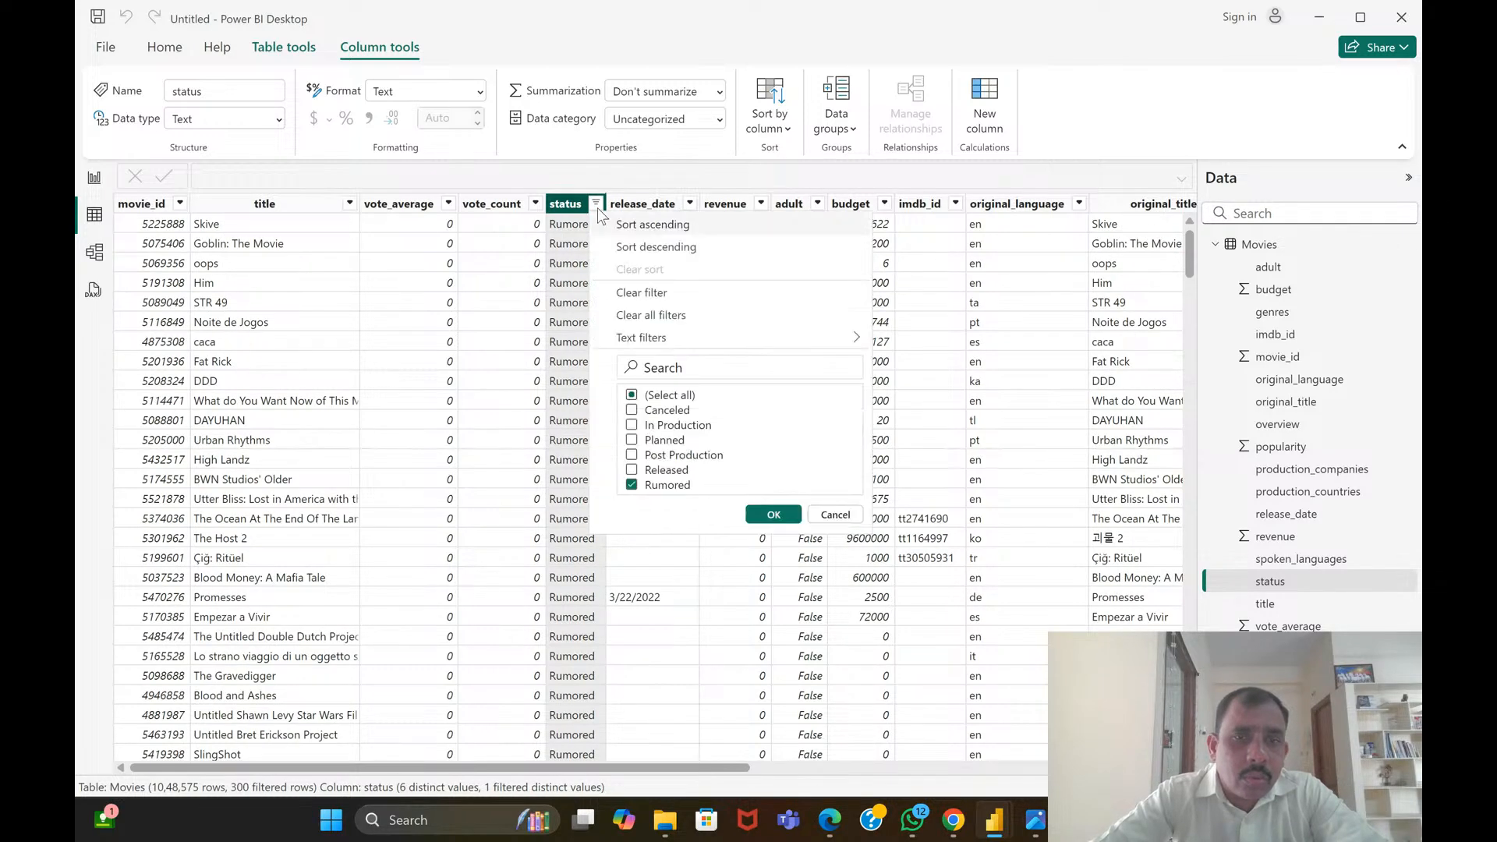
click(632, 486)
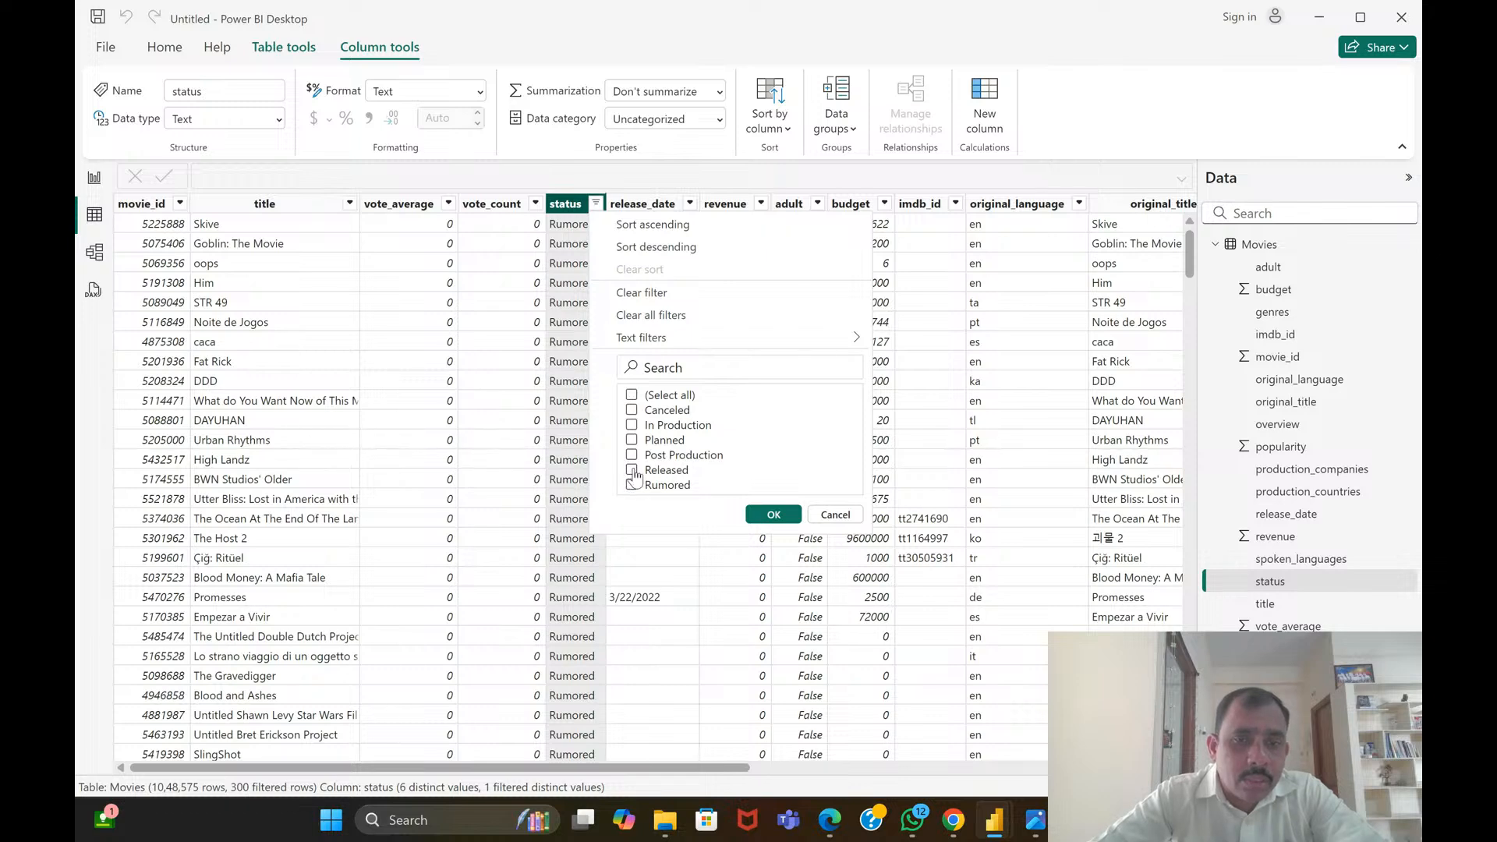
click(631, 470)
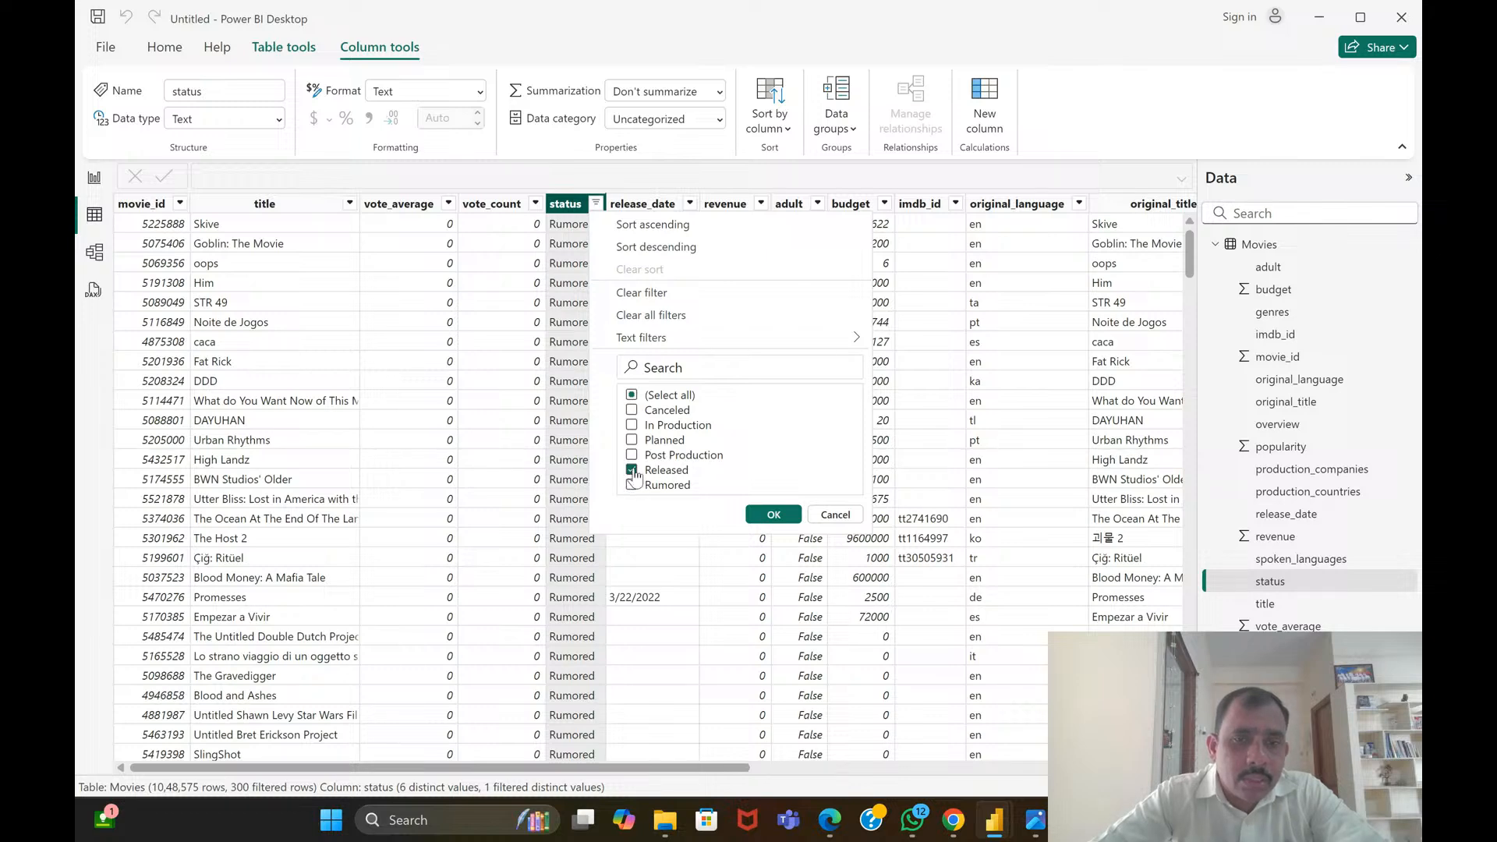
click(768, 516)
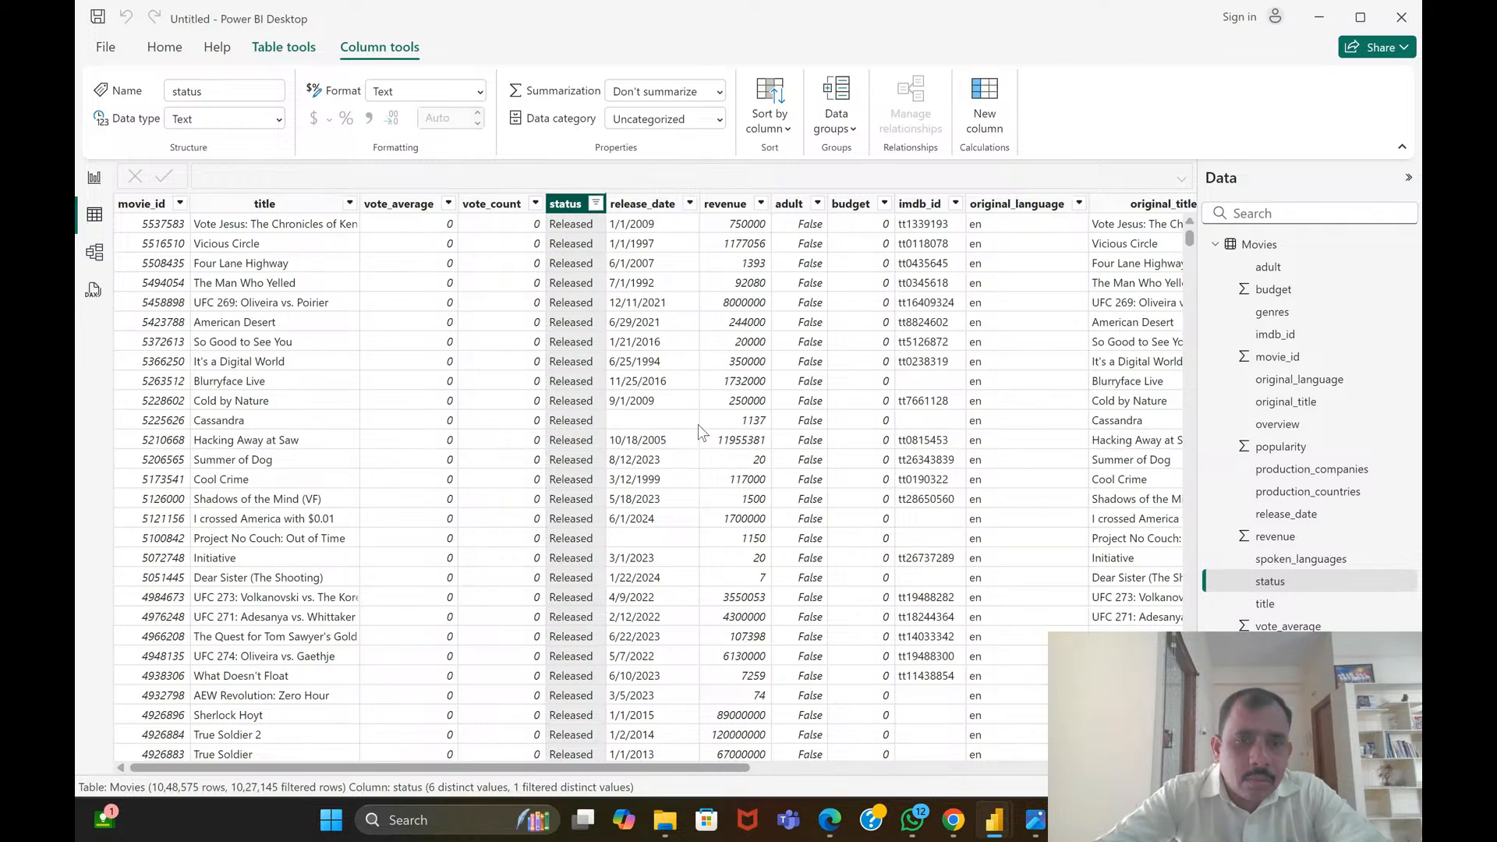
scroll(699, 424, down, 14)
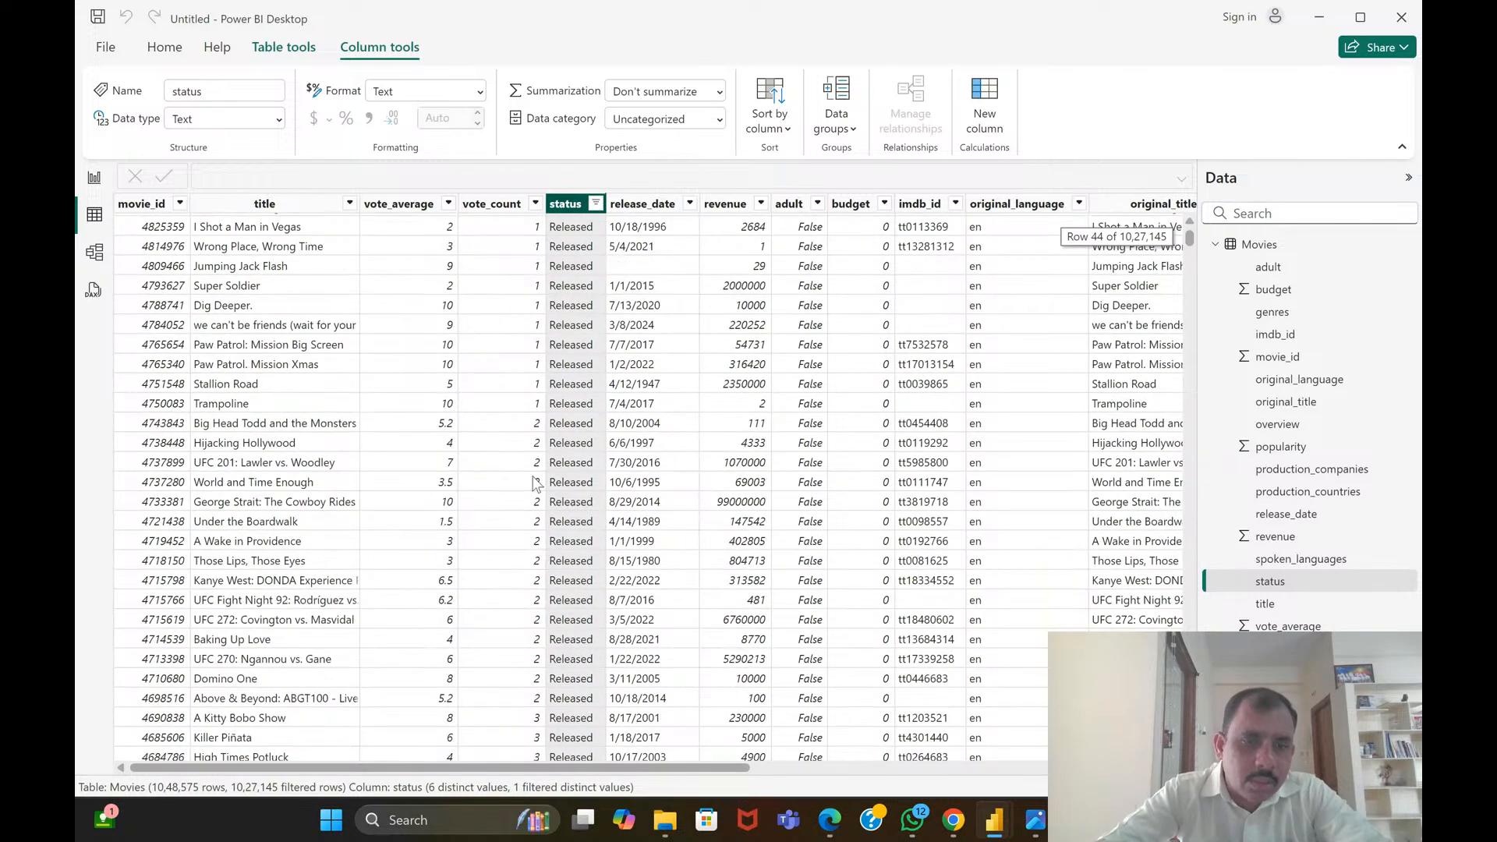
scroll(535, 483, down, 15)
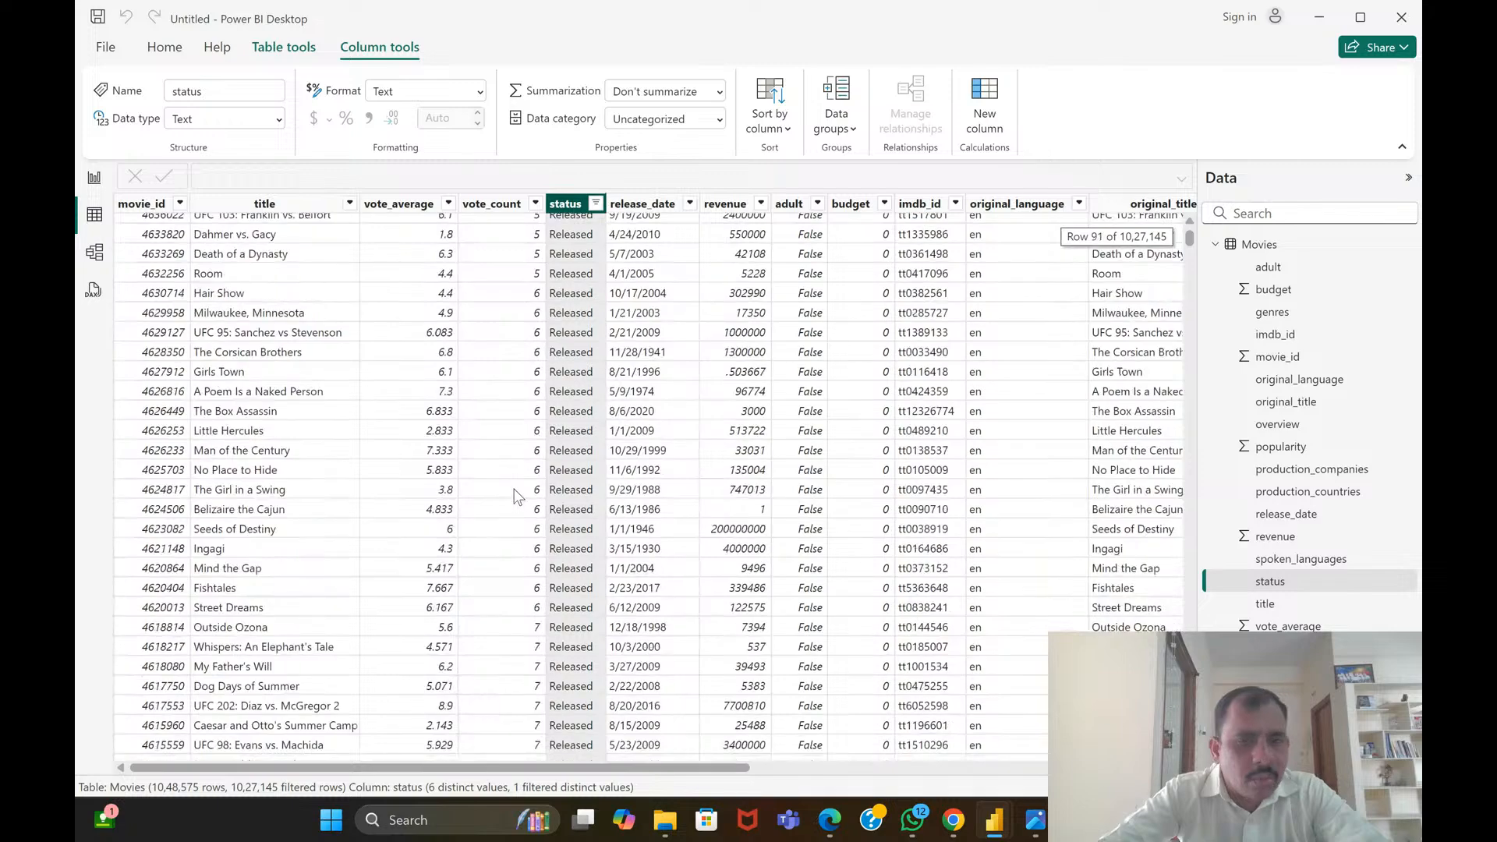
scroll(514, 496, down, 14)
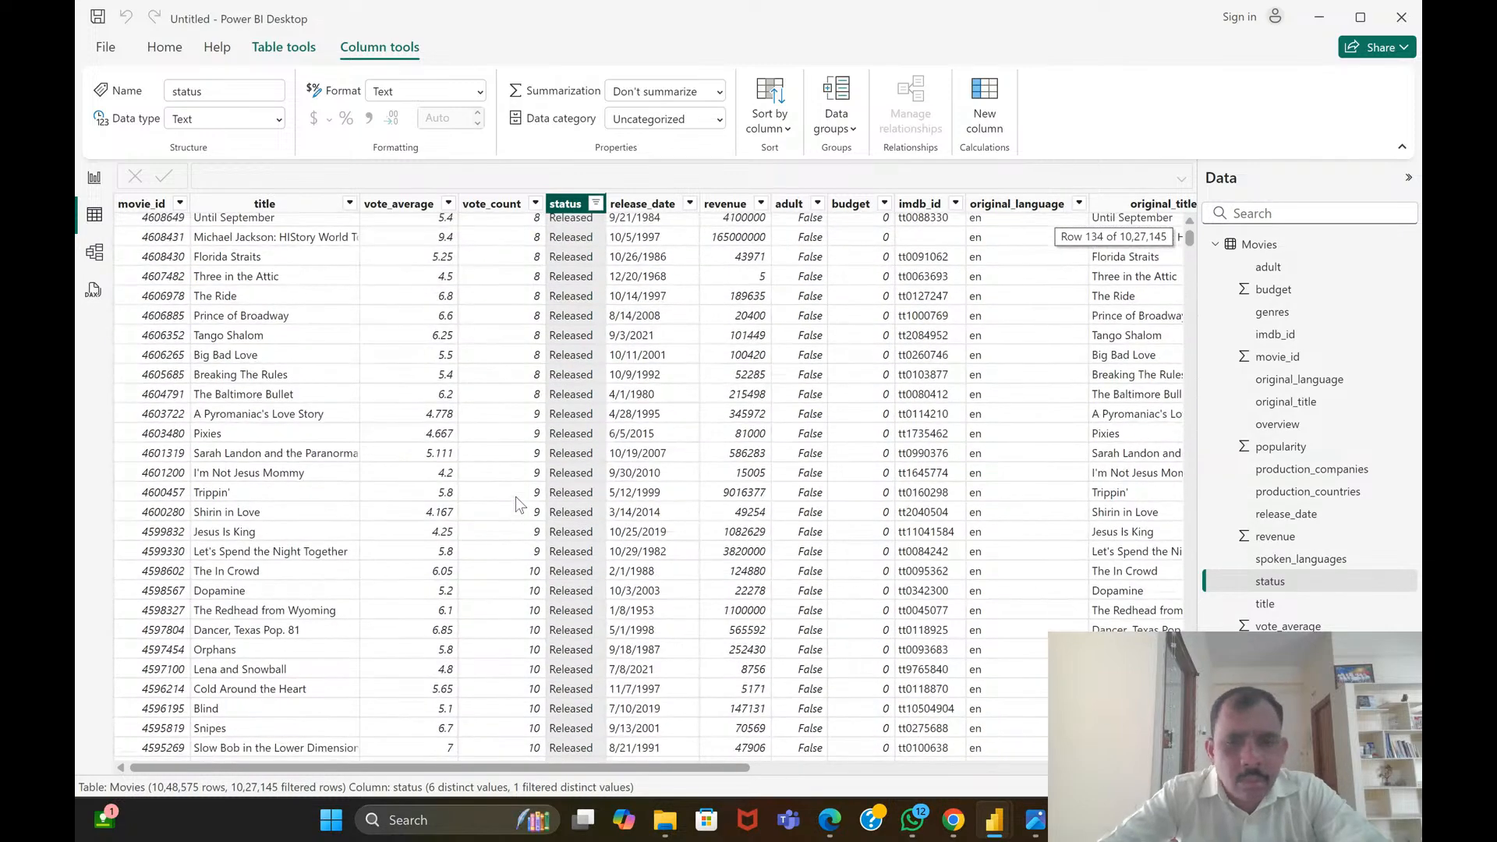
scroll(516, 502, up, 20)
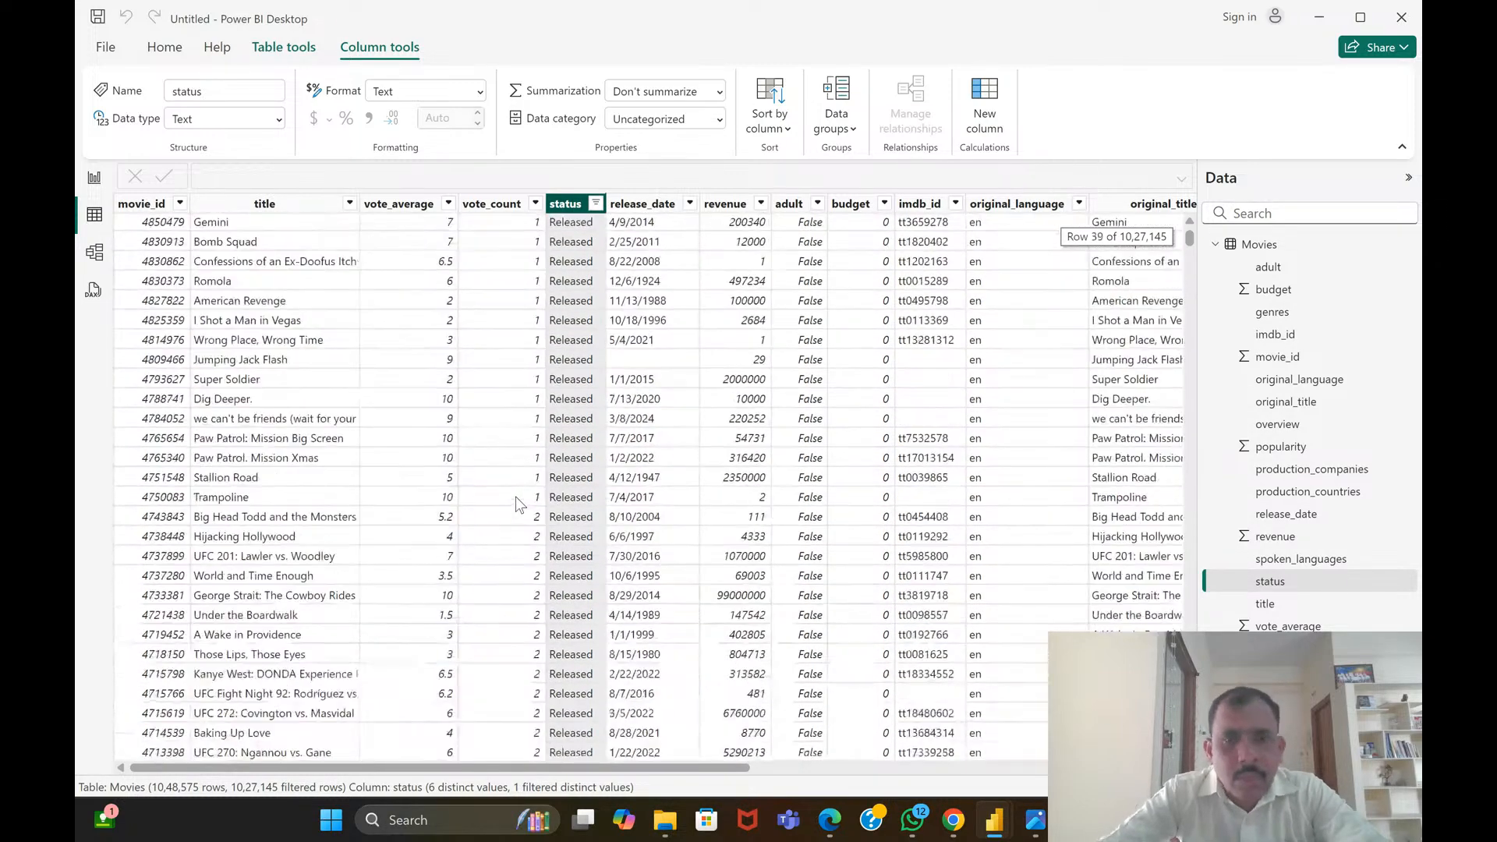
scroll(517, 503, up, 13)
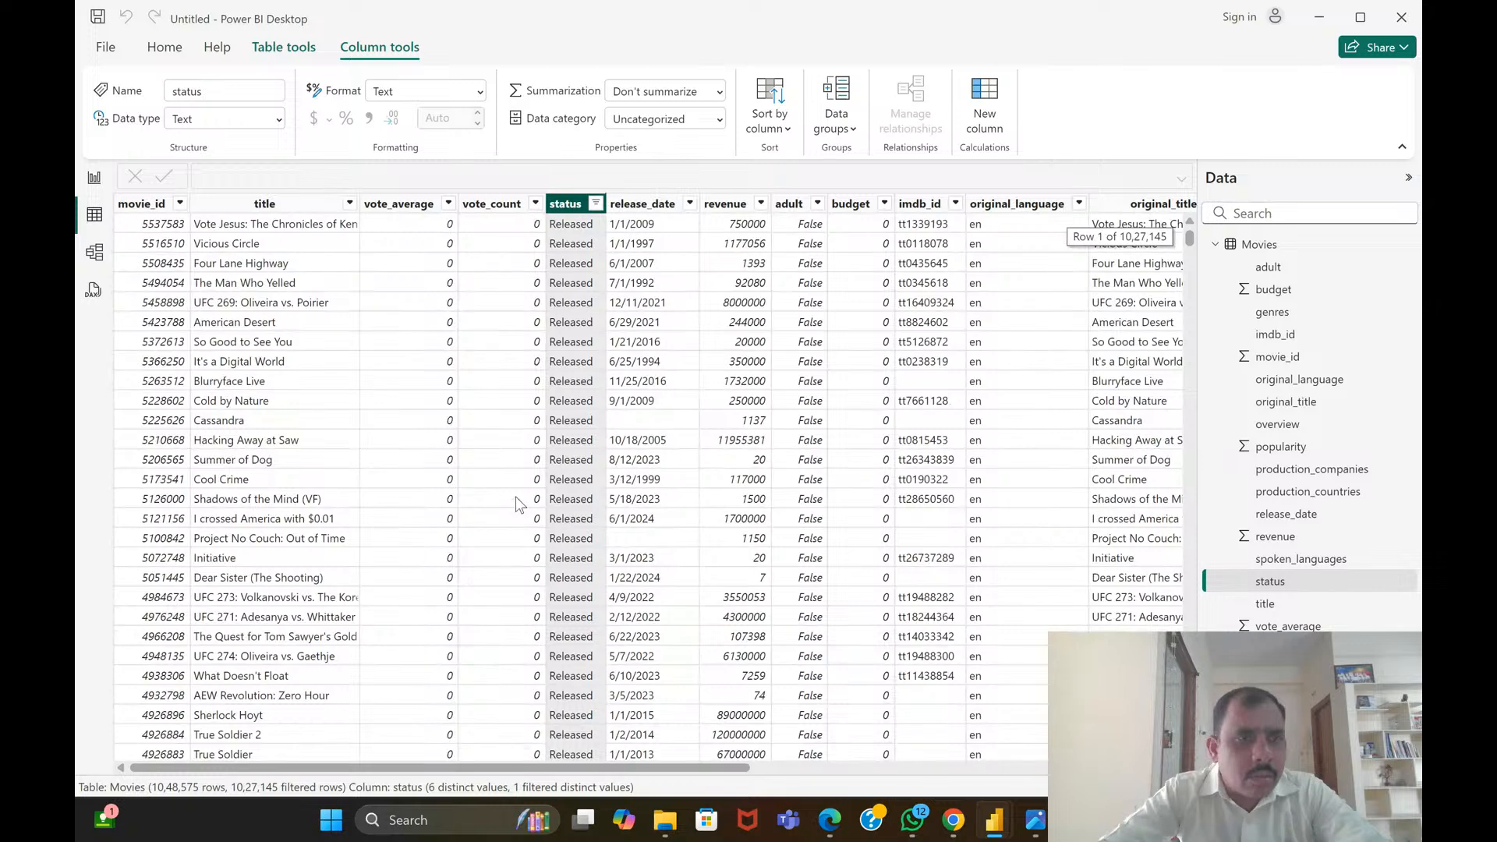
Examine the Movies table's full field list in the model diagram, from adult to vote_count and back
click(94, 251)
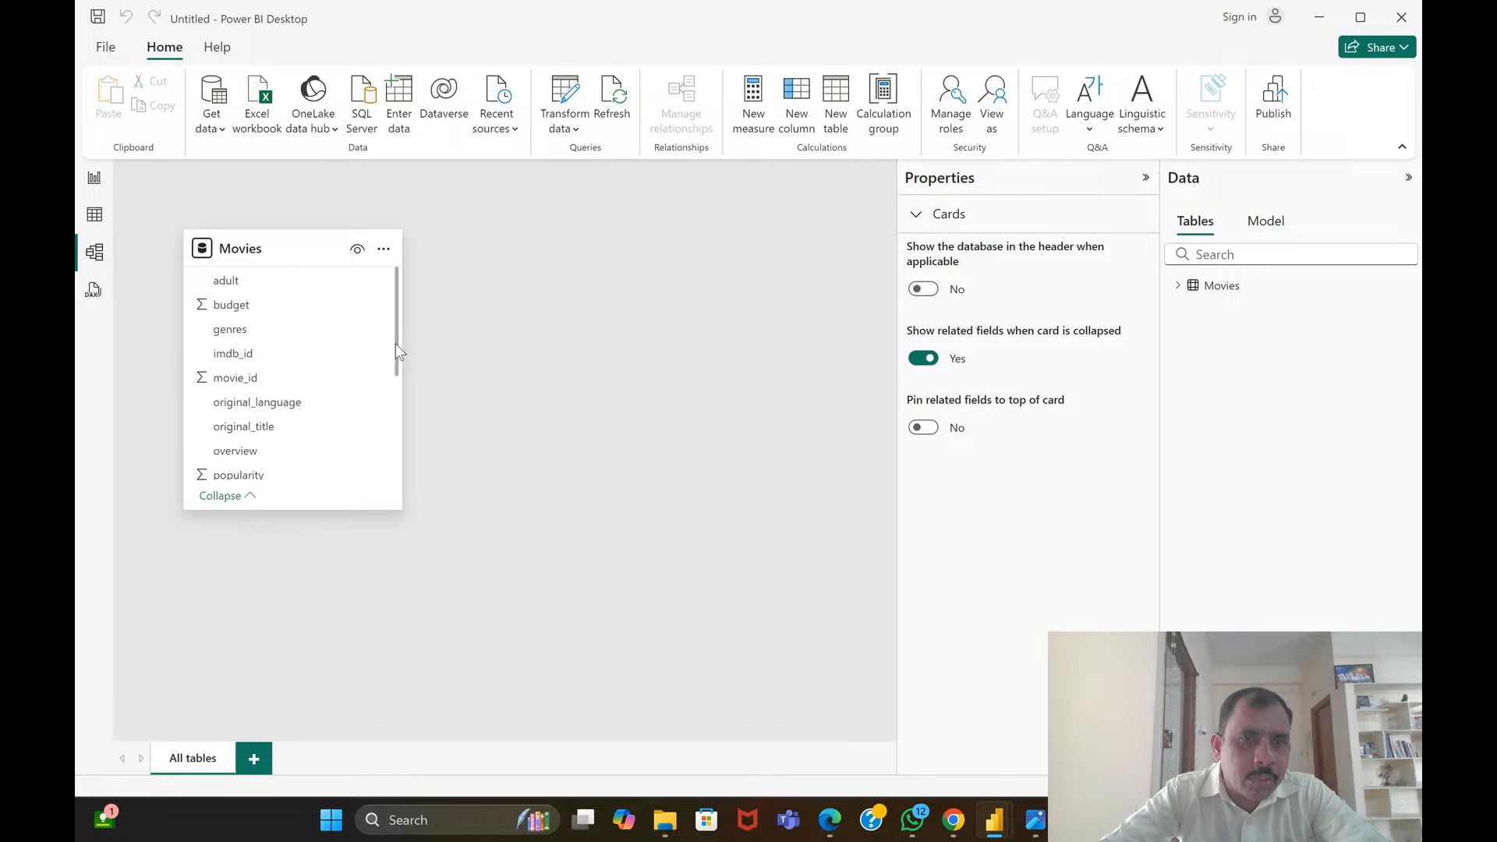
drag(395, 346, 362, 521)
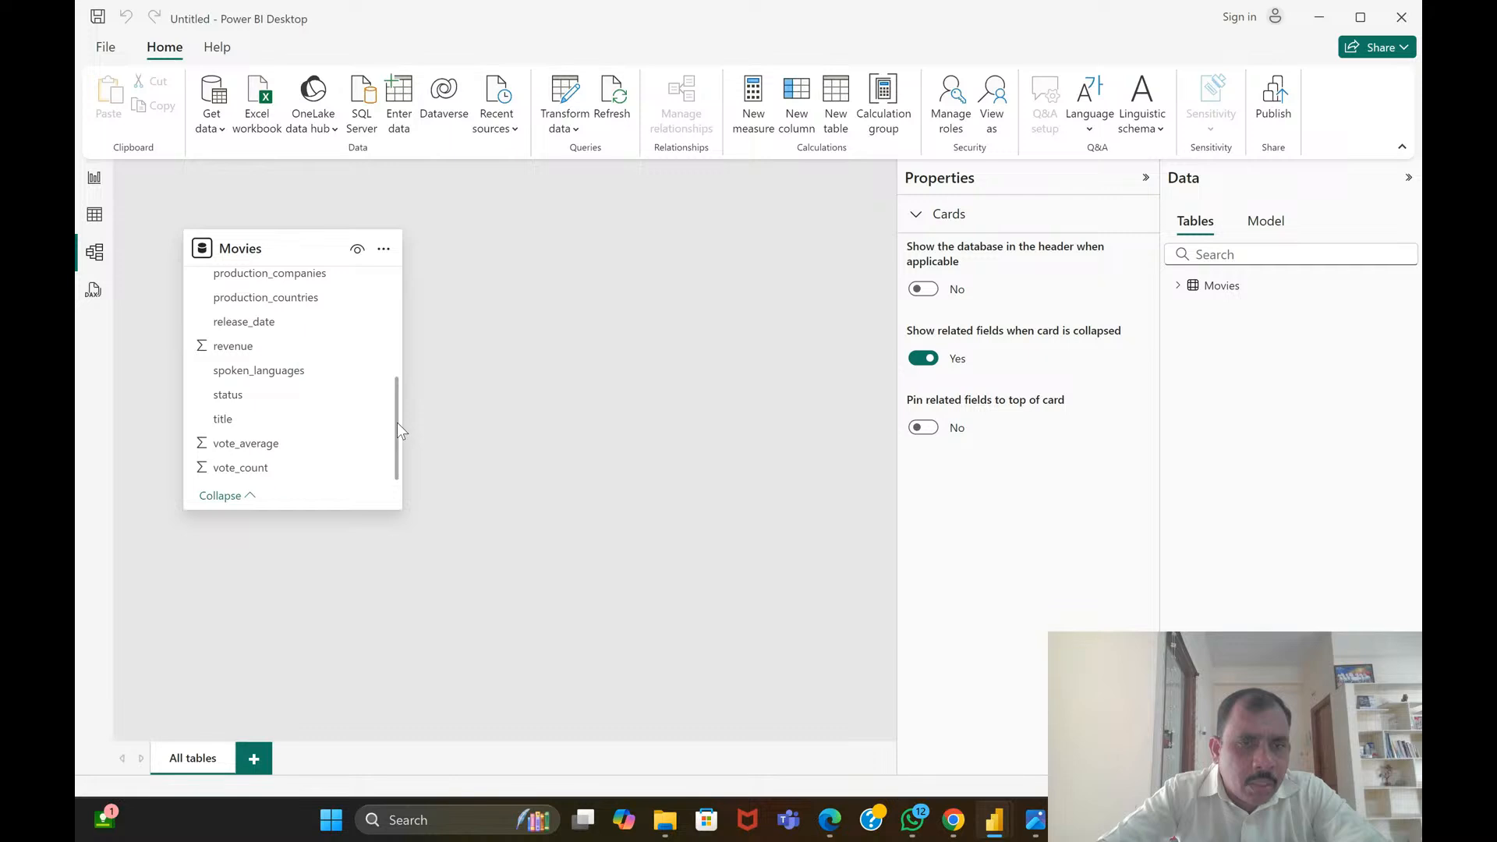
drag(397, 422, 400, 280)
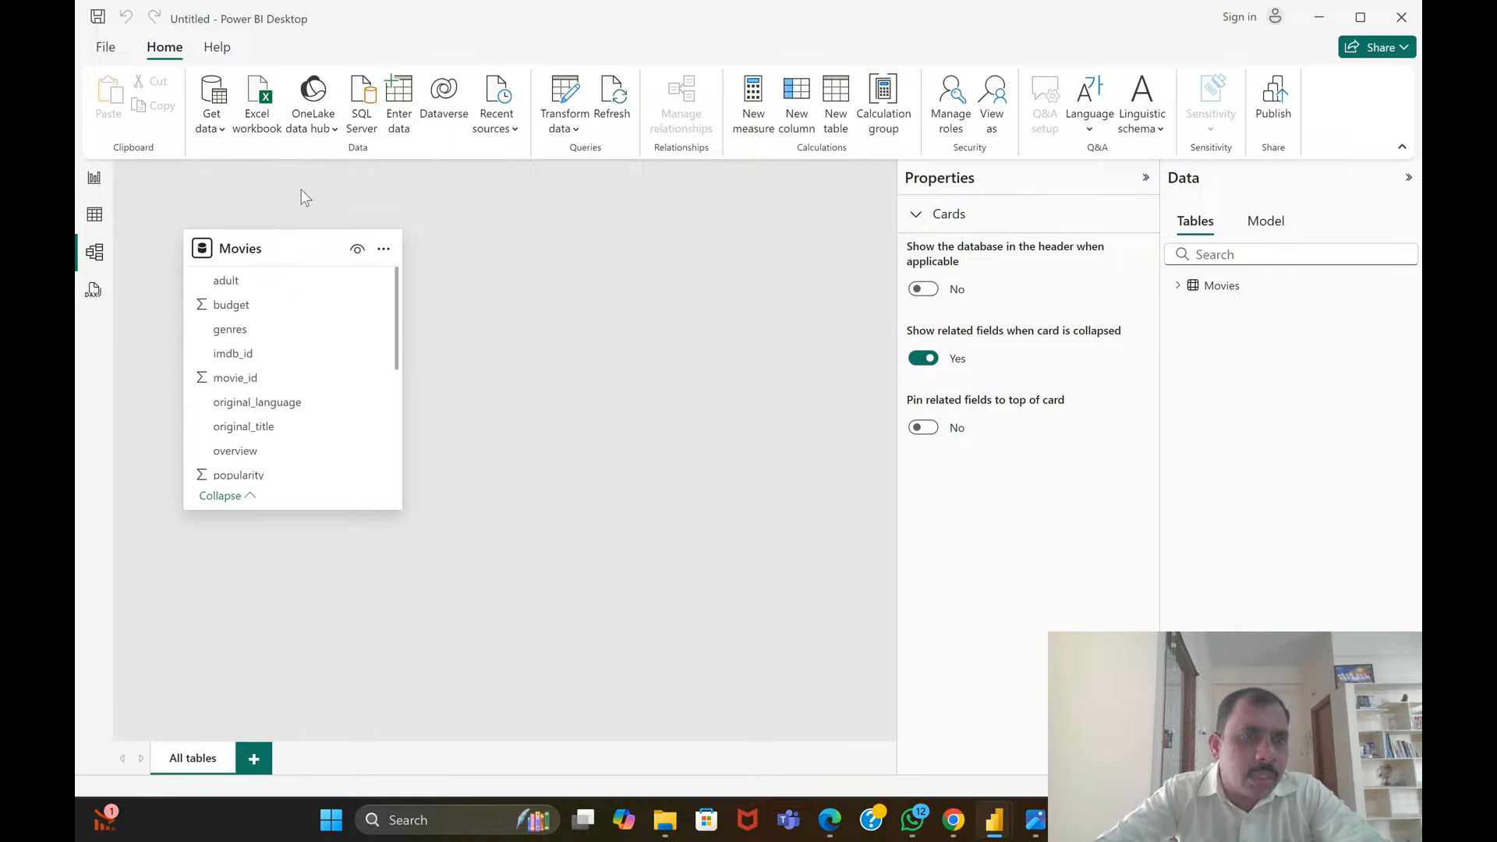
Create a stacked column chart in the report with release_date on the X-axis, count of status on the Y-axis and status as legend, and enlarge it
click(94, 178)
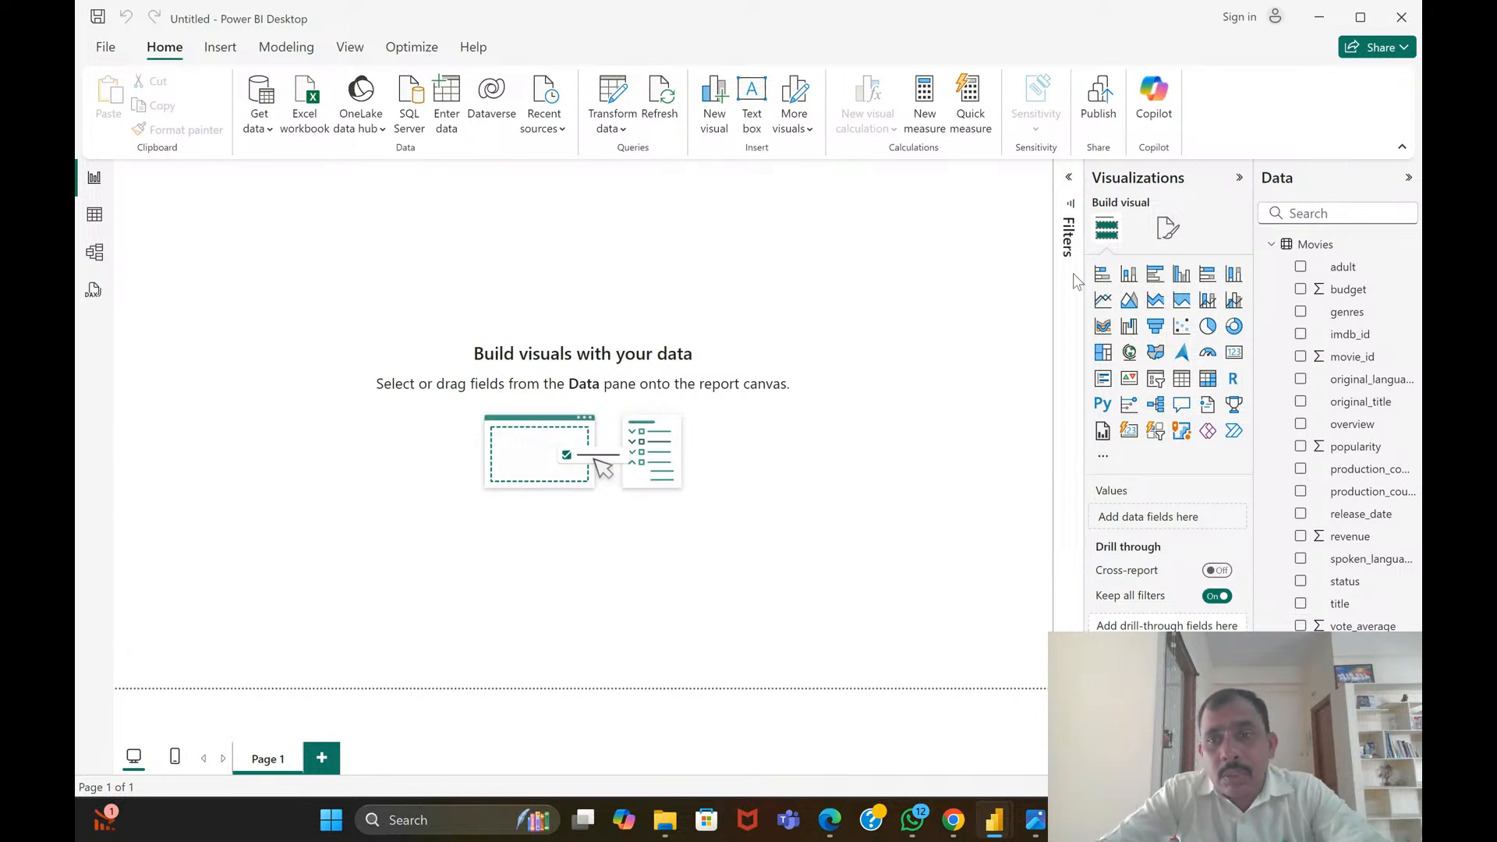
click(1128, 275)
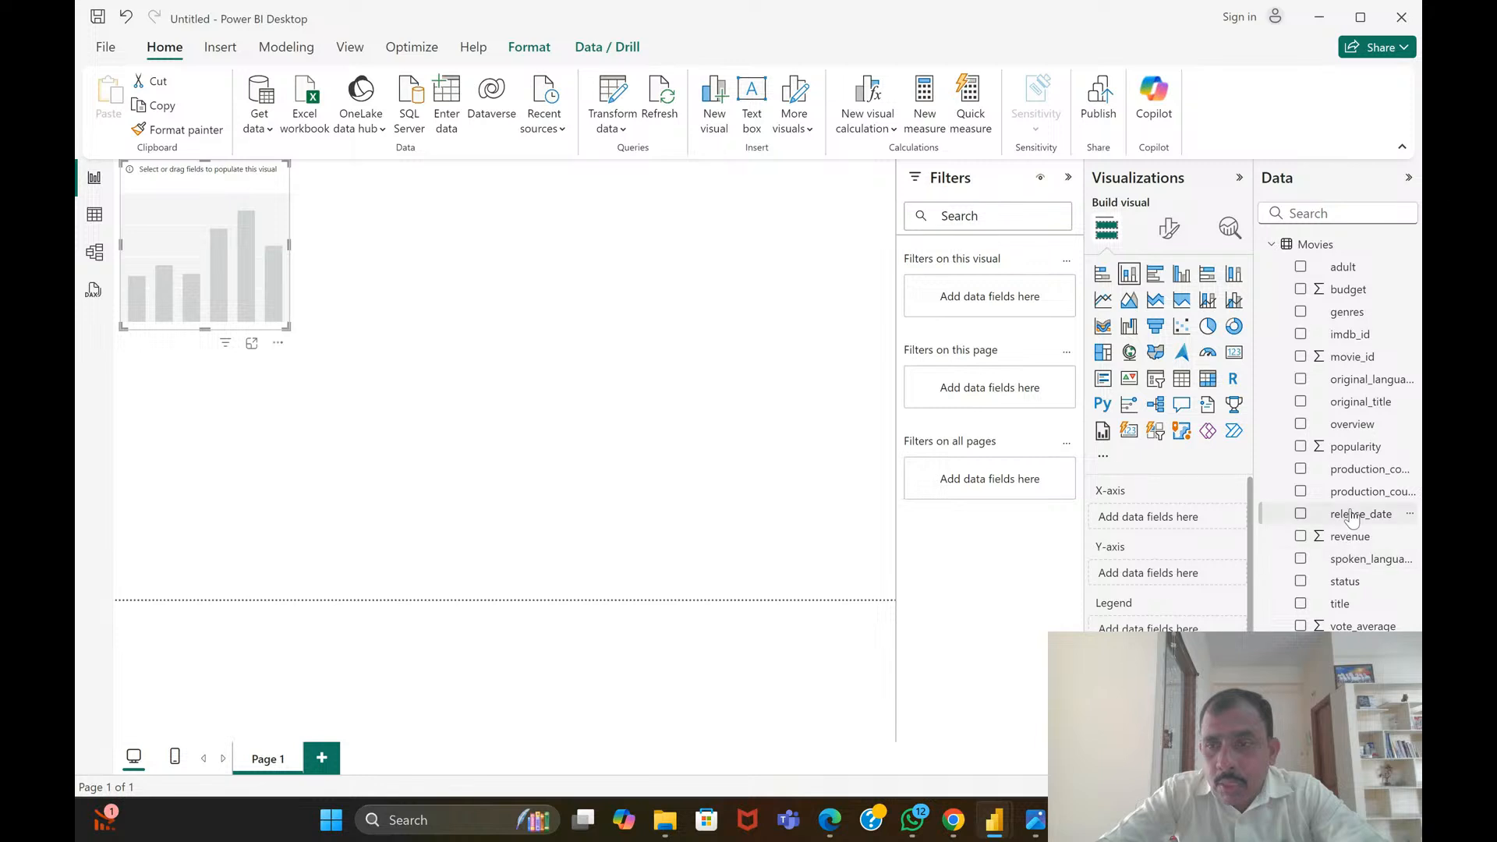
drag(1352, 519, 1159, 525)
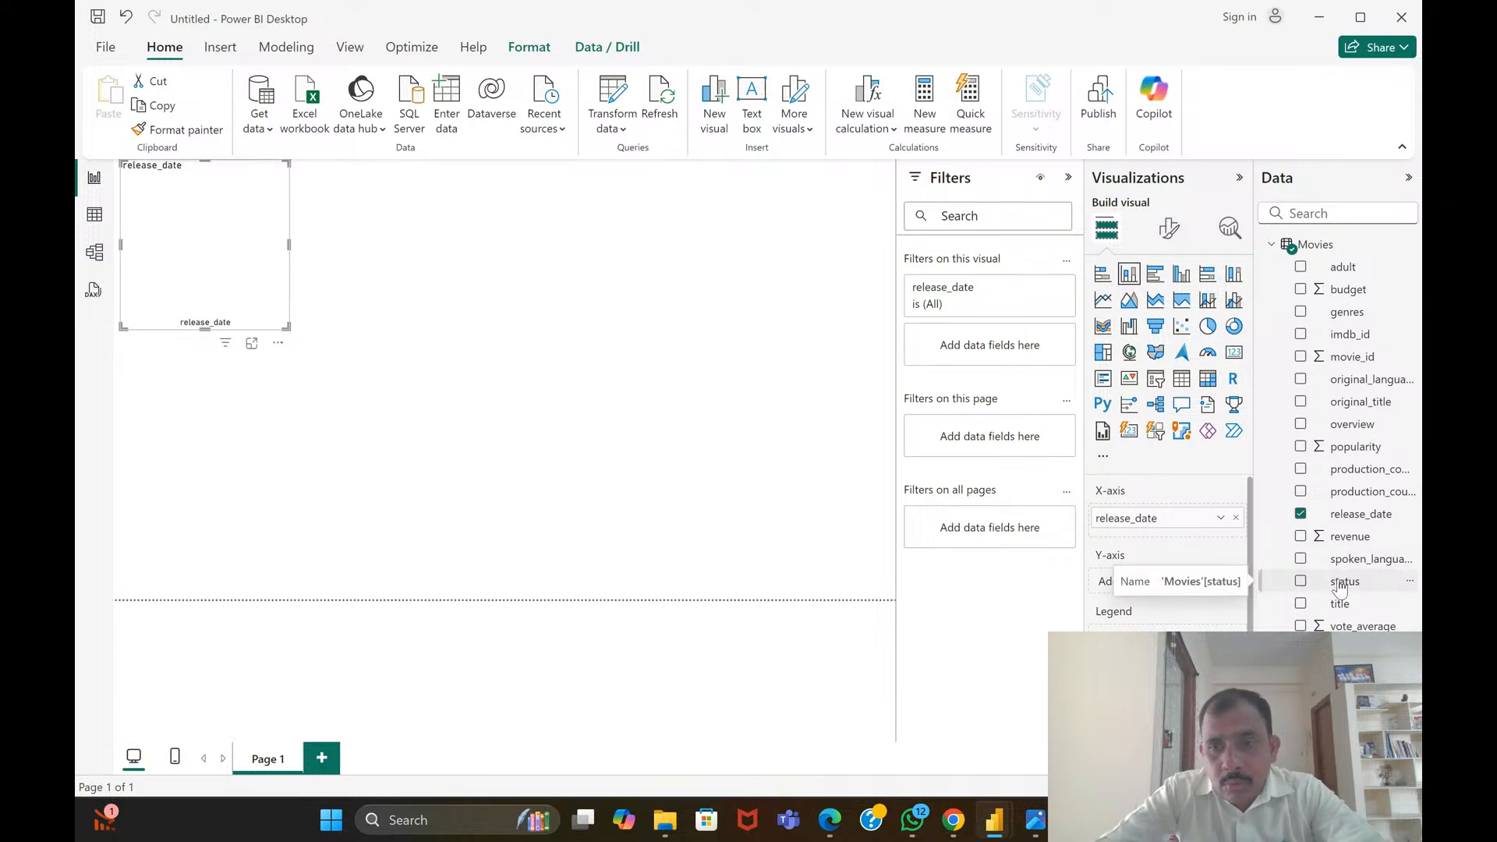
drag(1340, 589, 1146, 586)
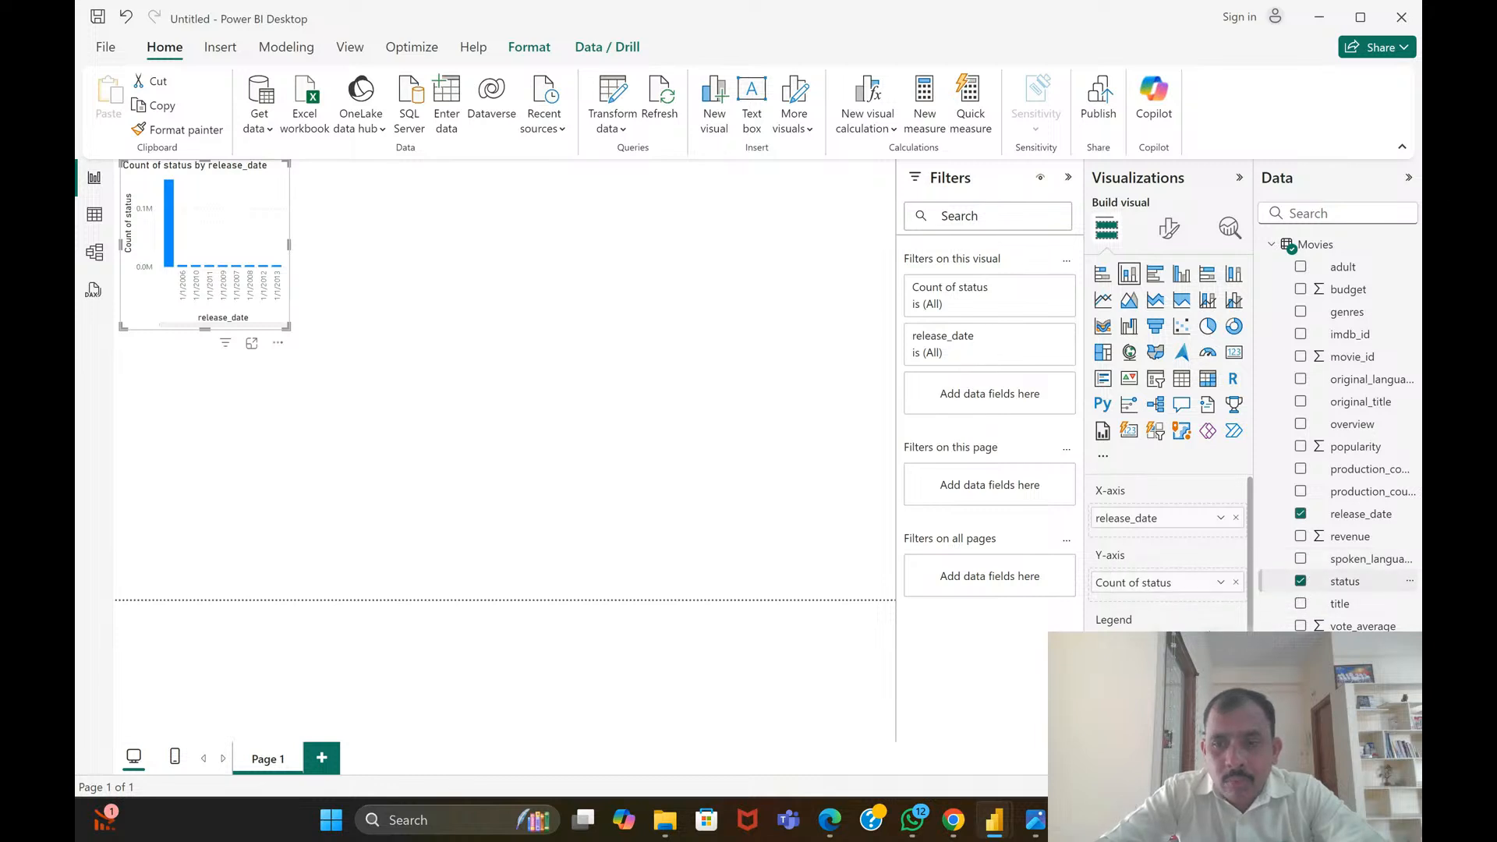
drag(1344, 582, 1154, 648)
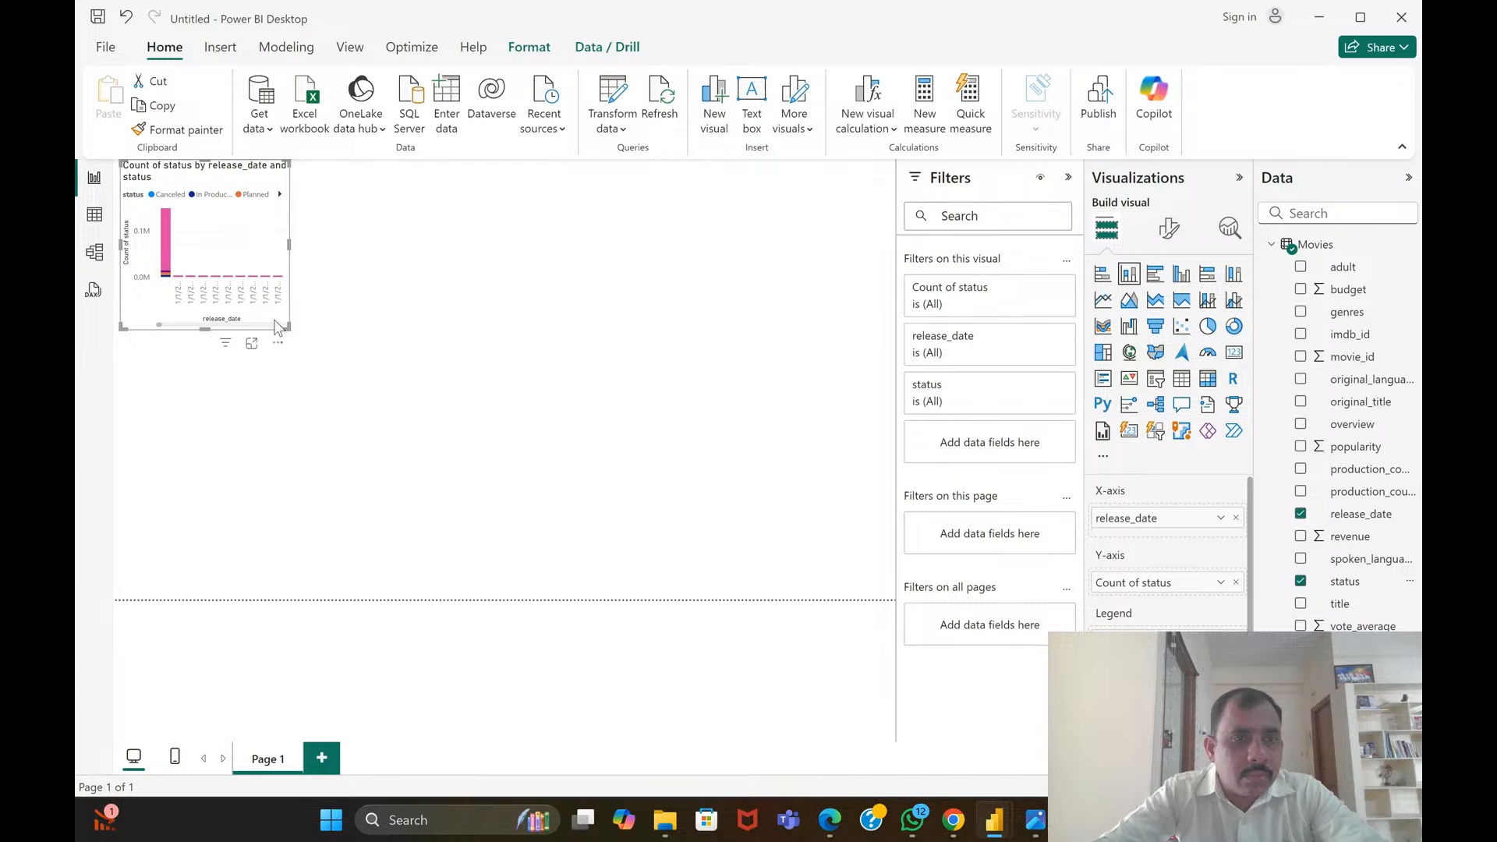
drag(289, 328, 363, 453)
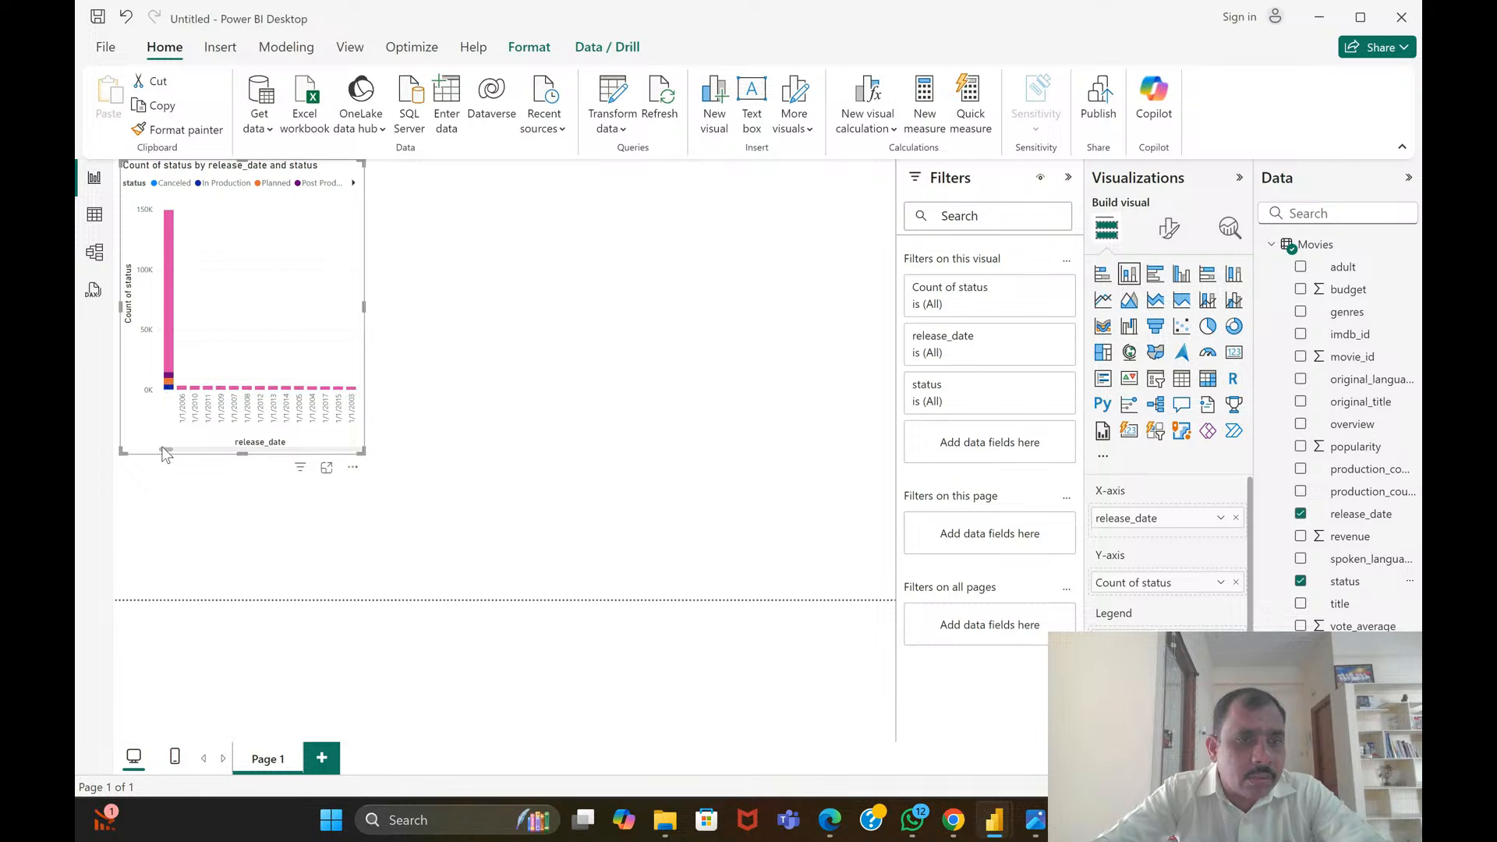
mouse_move(161, 446)
mouse_down()
mouse_move(354, 452)
mouse_move(152, 441)
mouse_up()
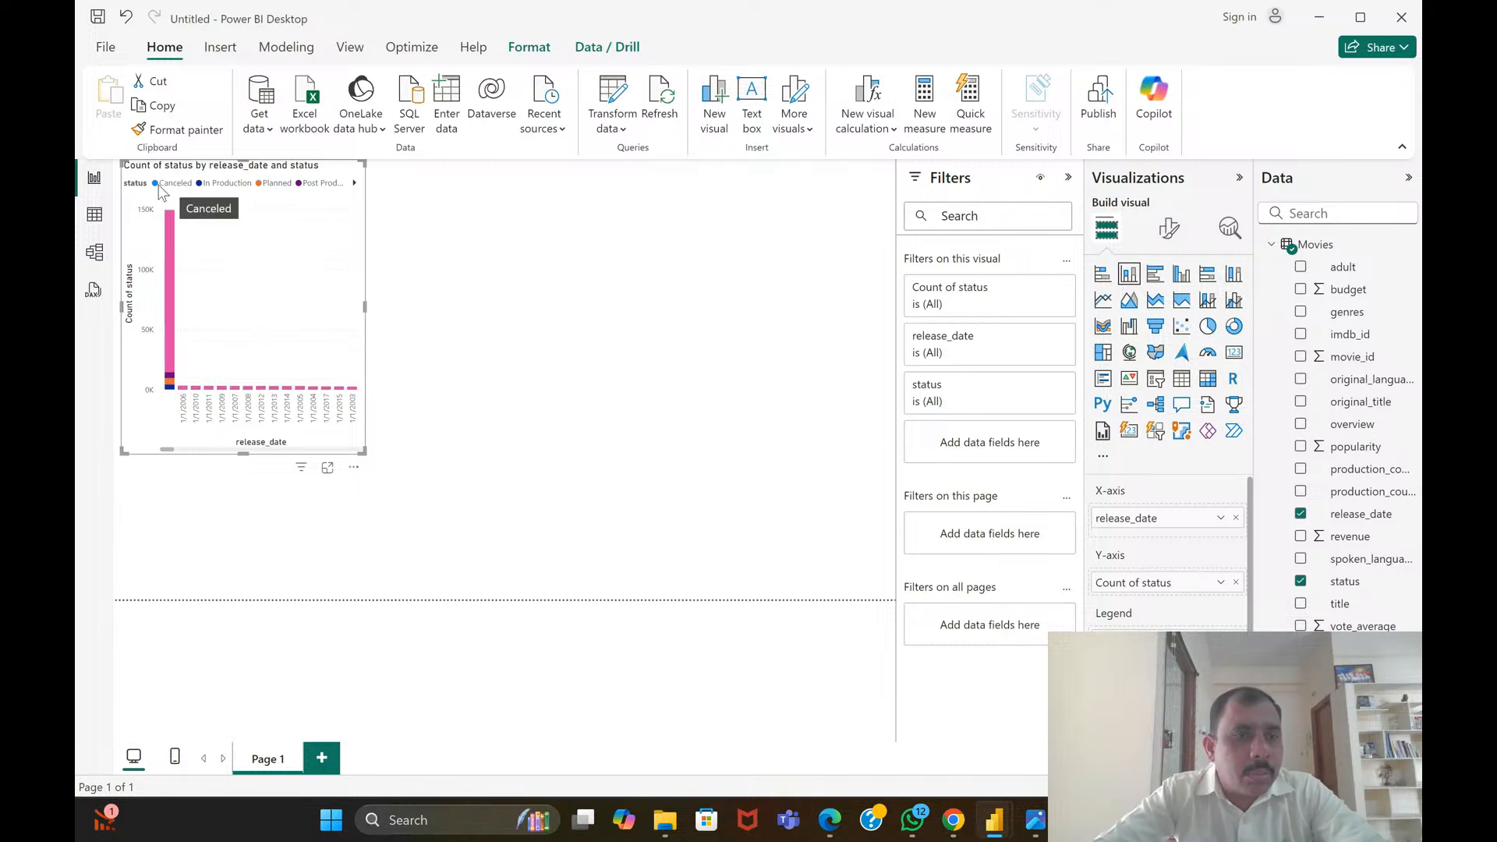
Inspect the status segments of the chart's tallest column and show the remaining legend entries, Released and Rumored
mouse_move(167, 233)
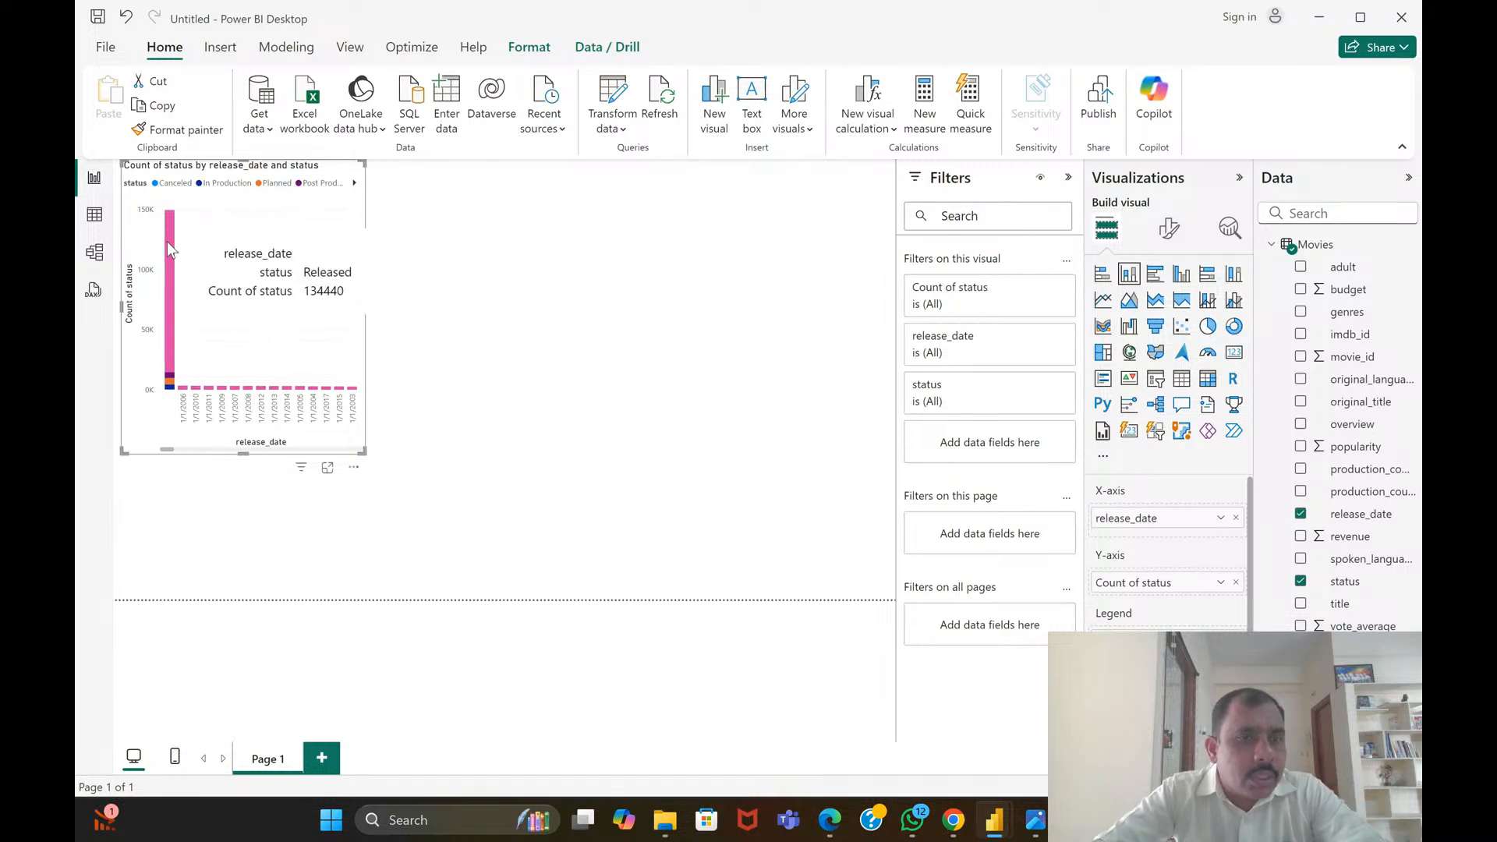
mouse_move(184, 407)
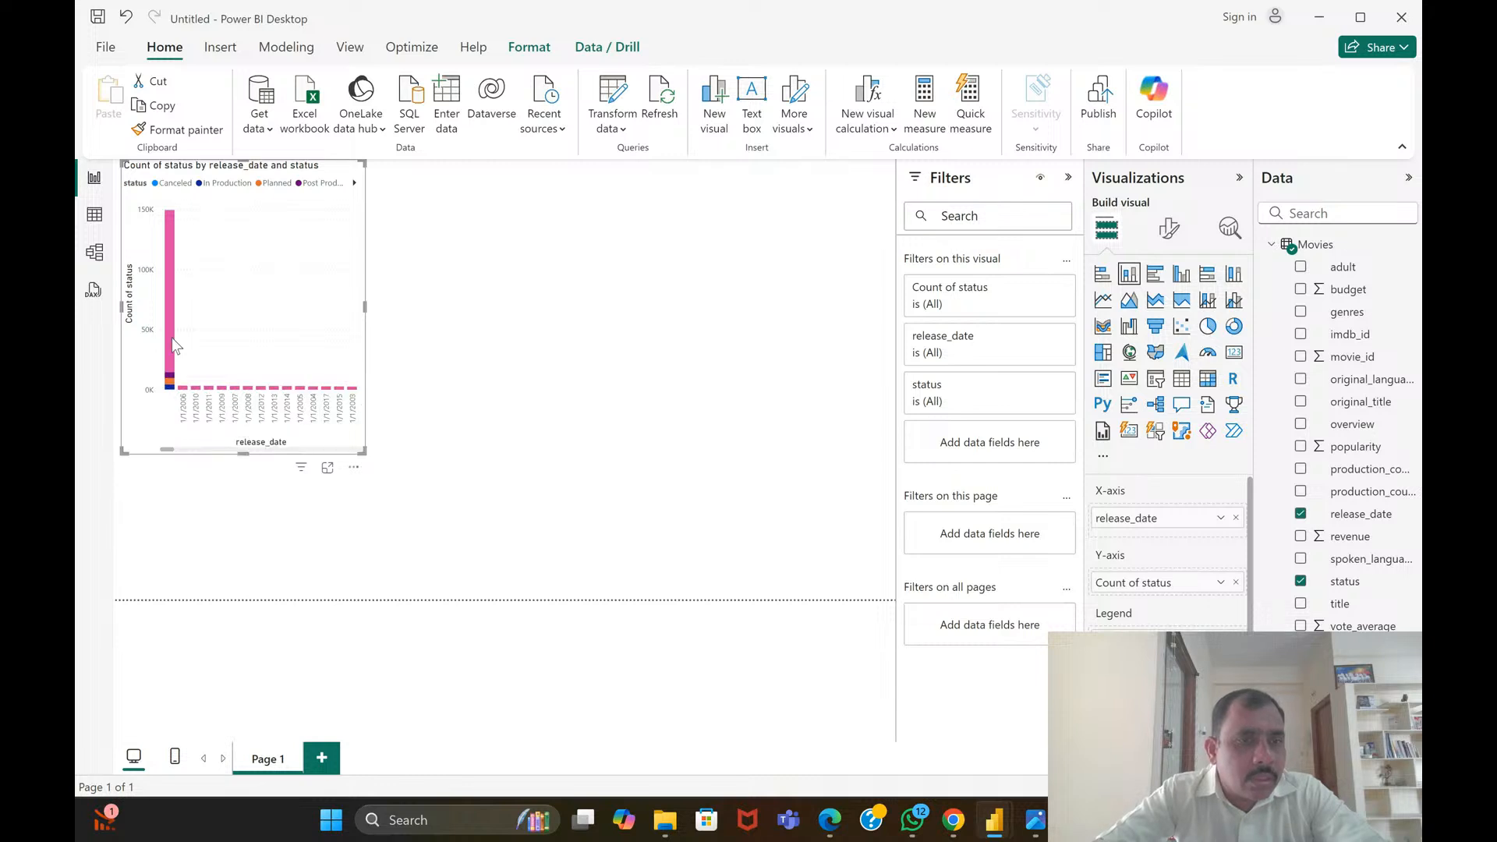
mouse_move(169, 331)
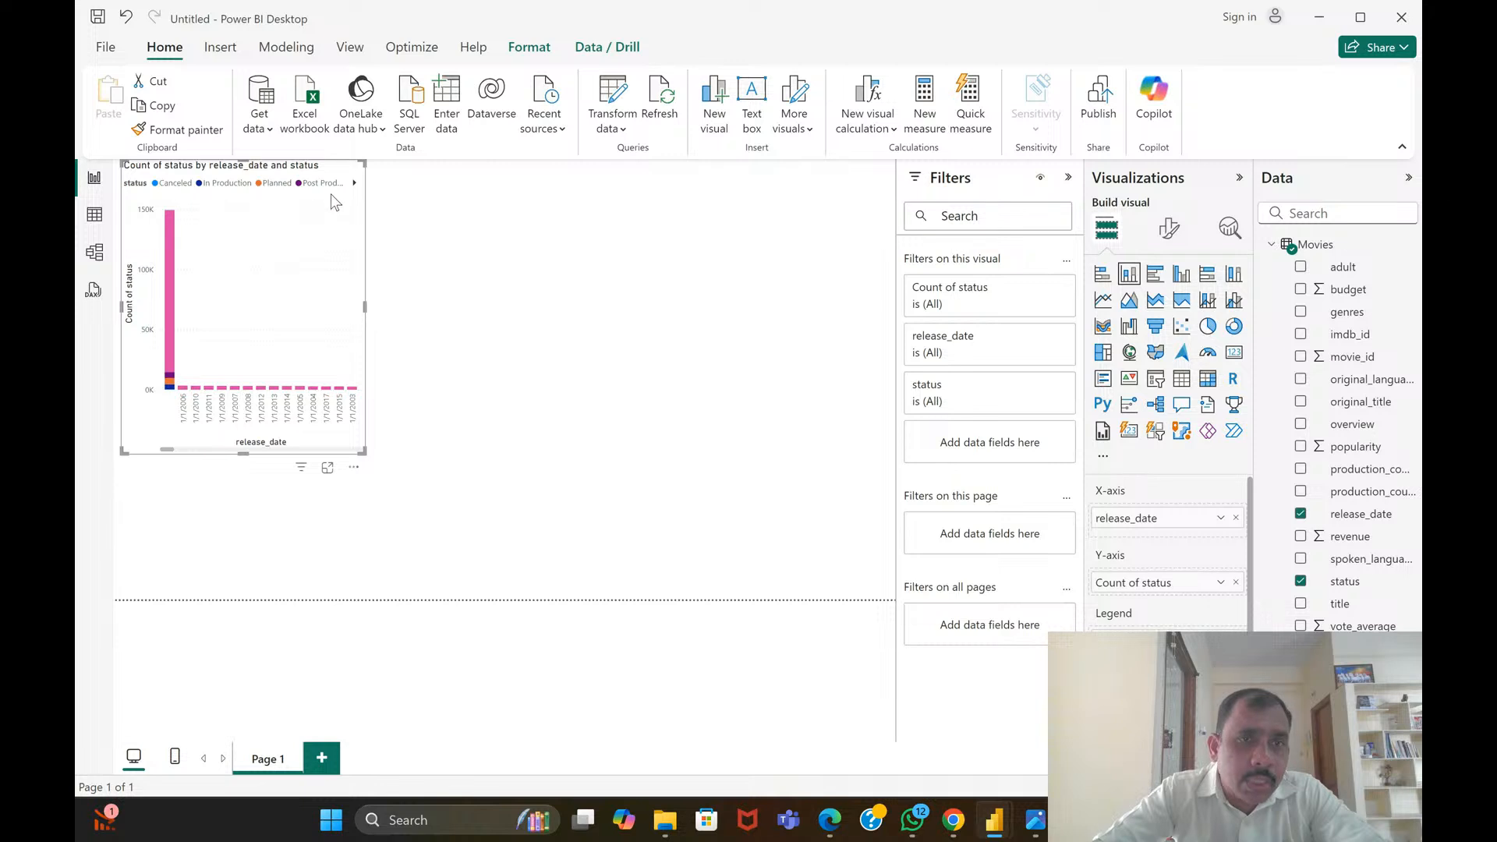
click(353, 184)
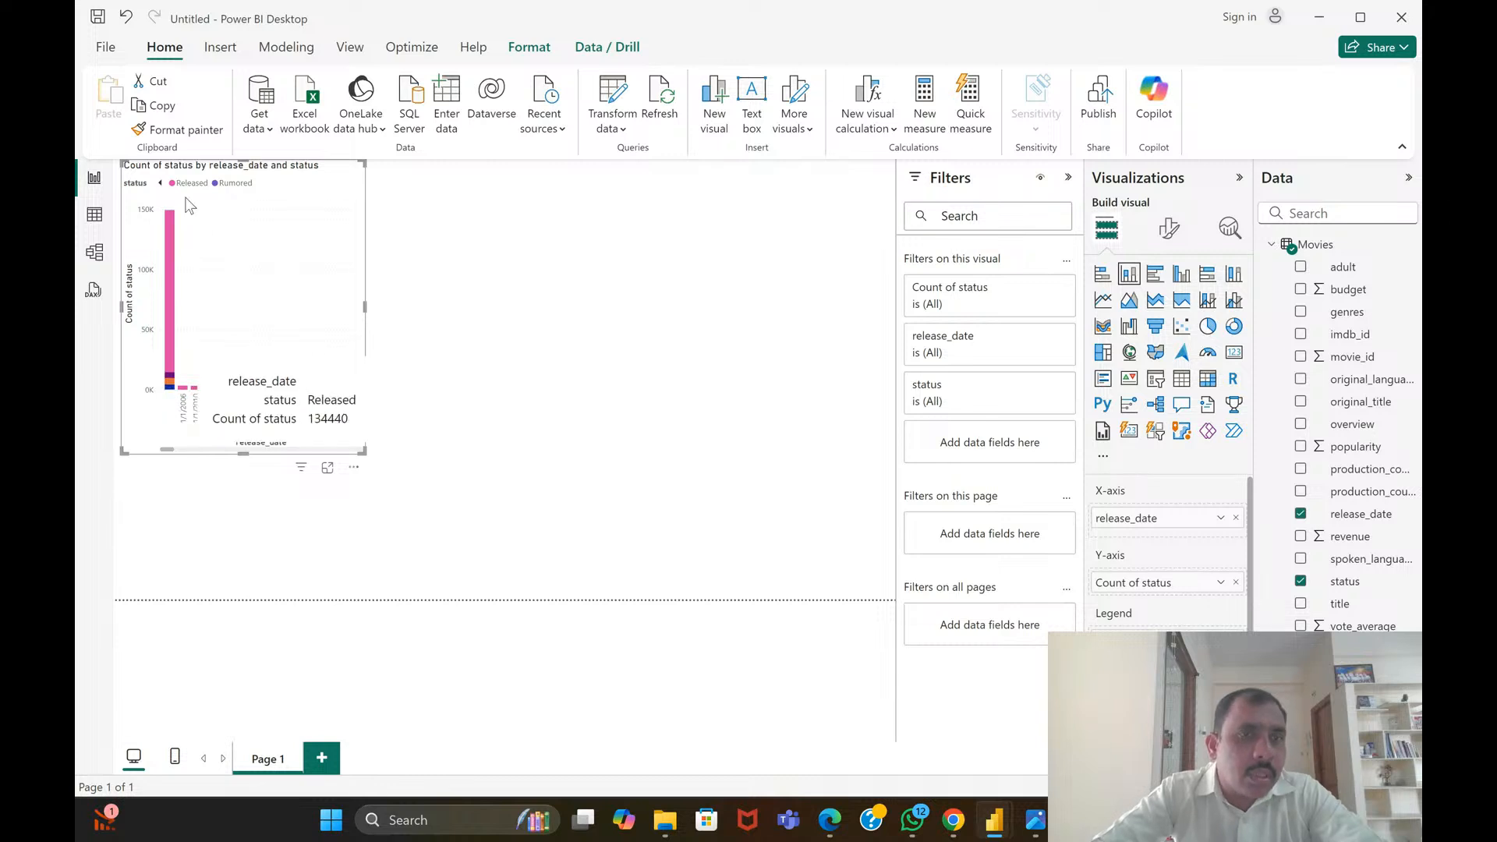
Return the column chart's legend to its first entries and highlight single statuses, including In Production and Planned
click(161, 183)
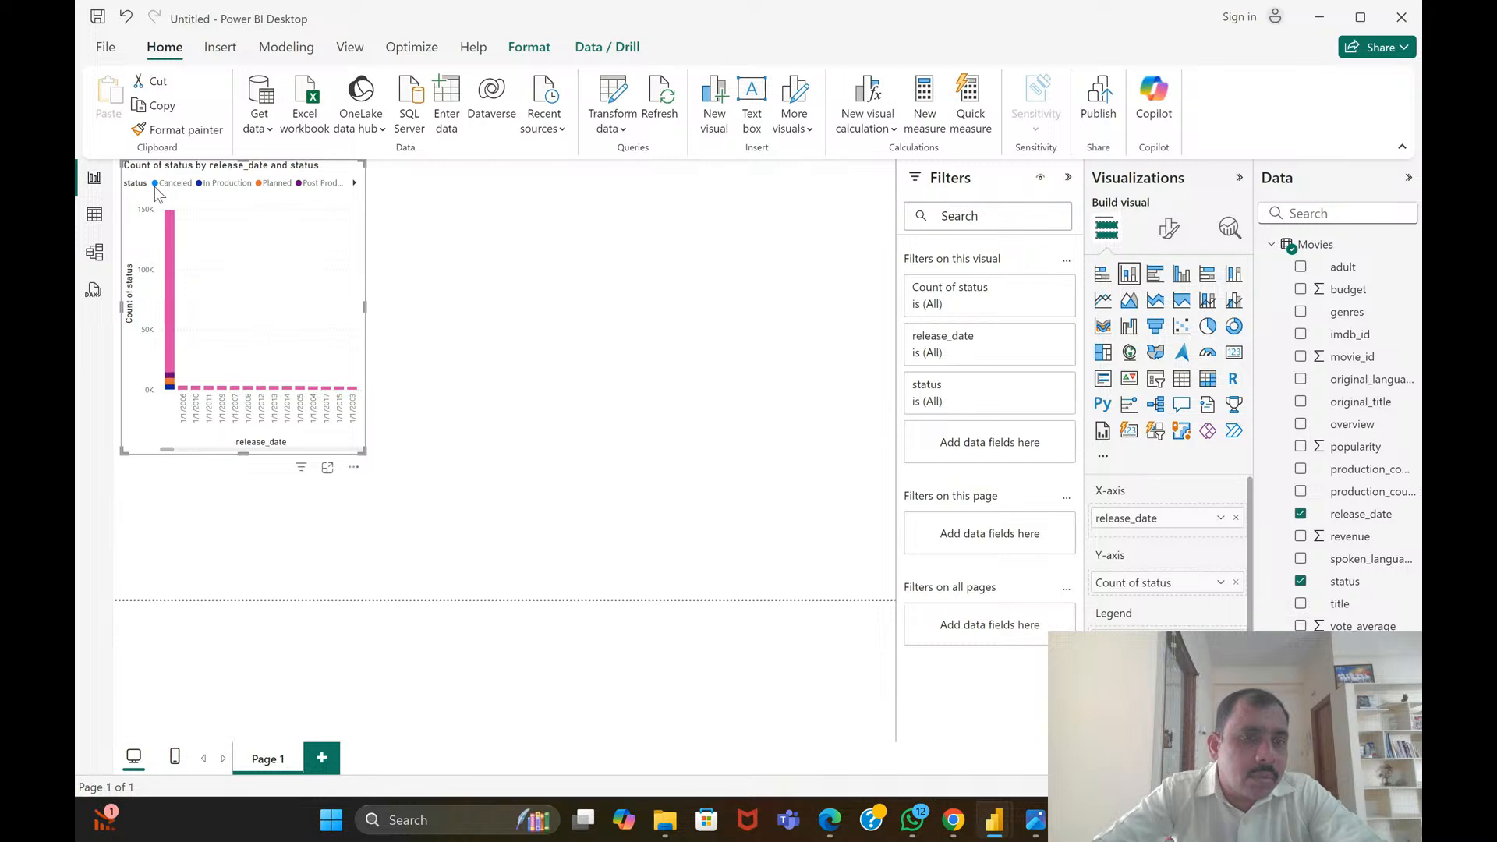
click(212, 184)
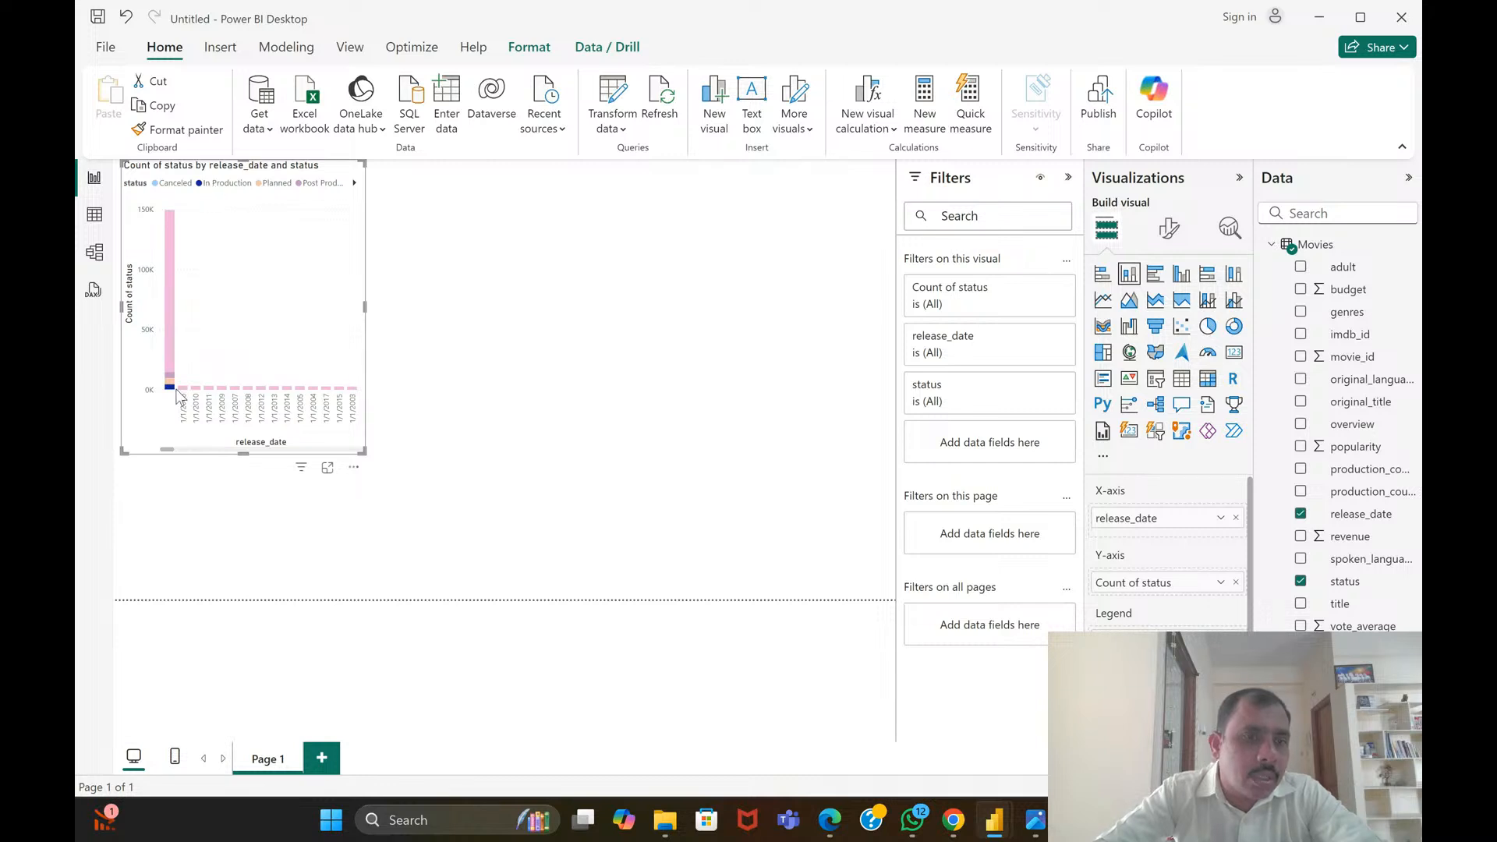
click(175, 184)
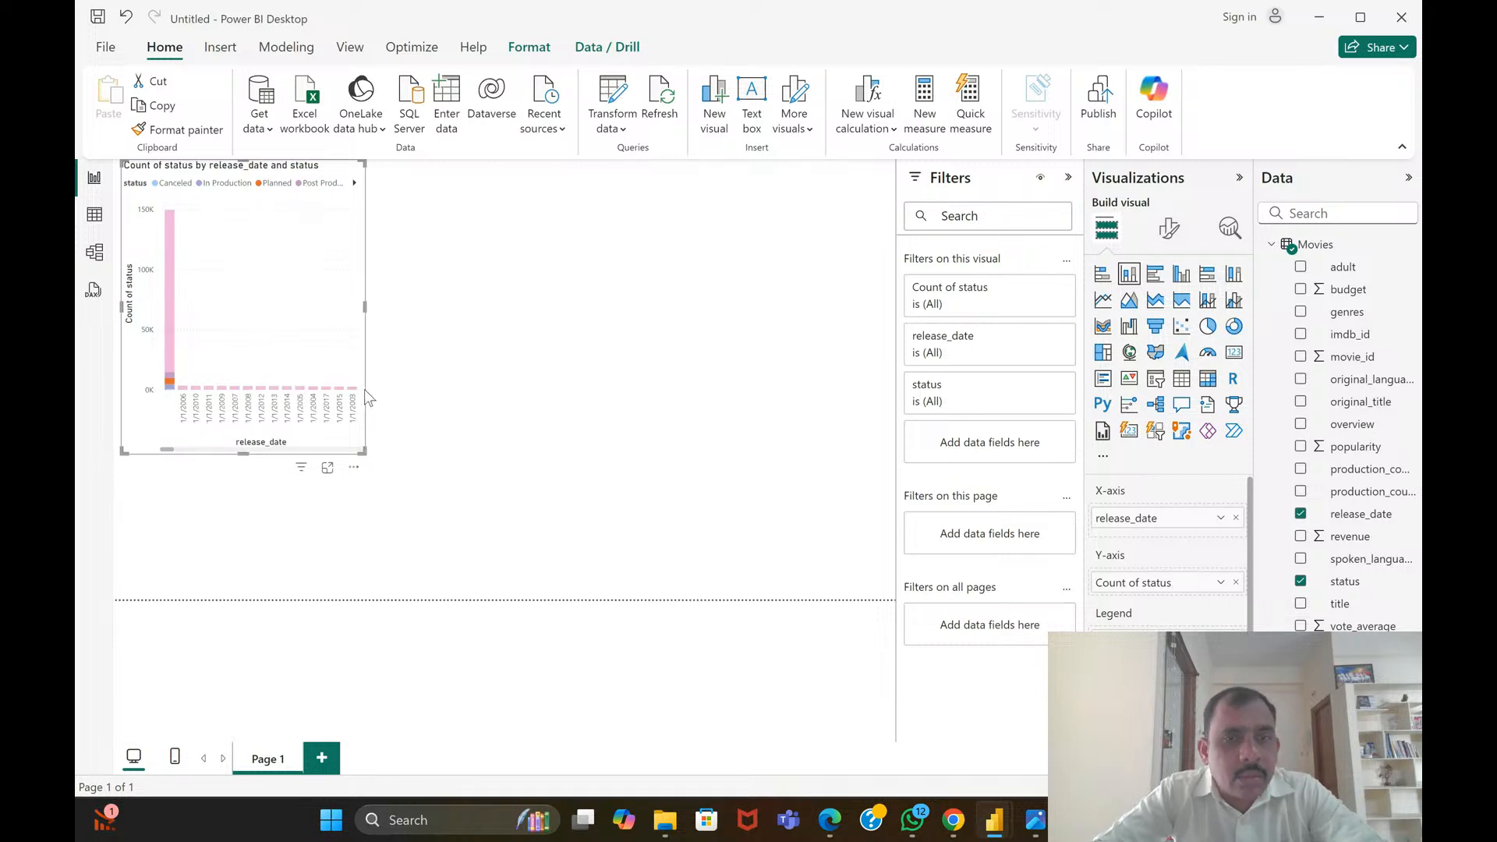
Add a multi-row card in the empty canvas area beside the column chart, showing the status and release_date fields
click(540, 435)
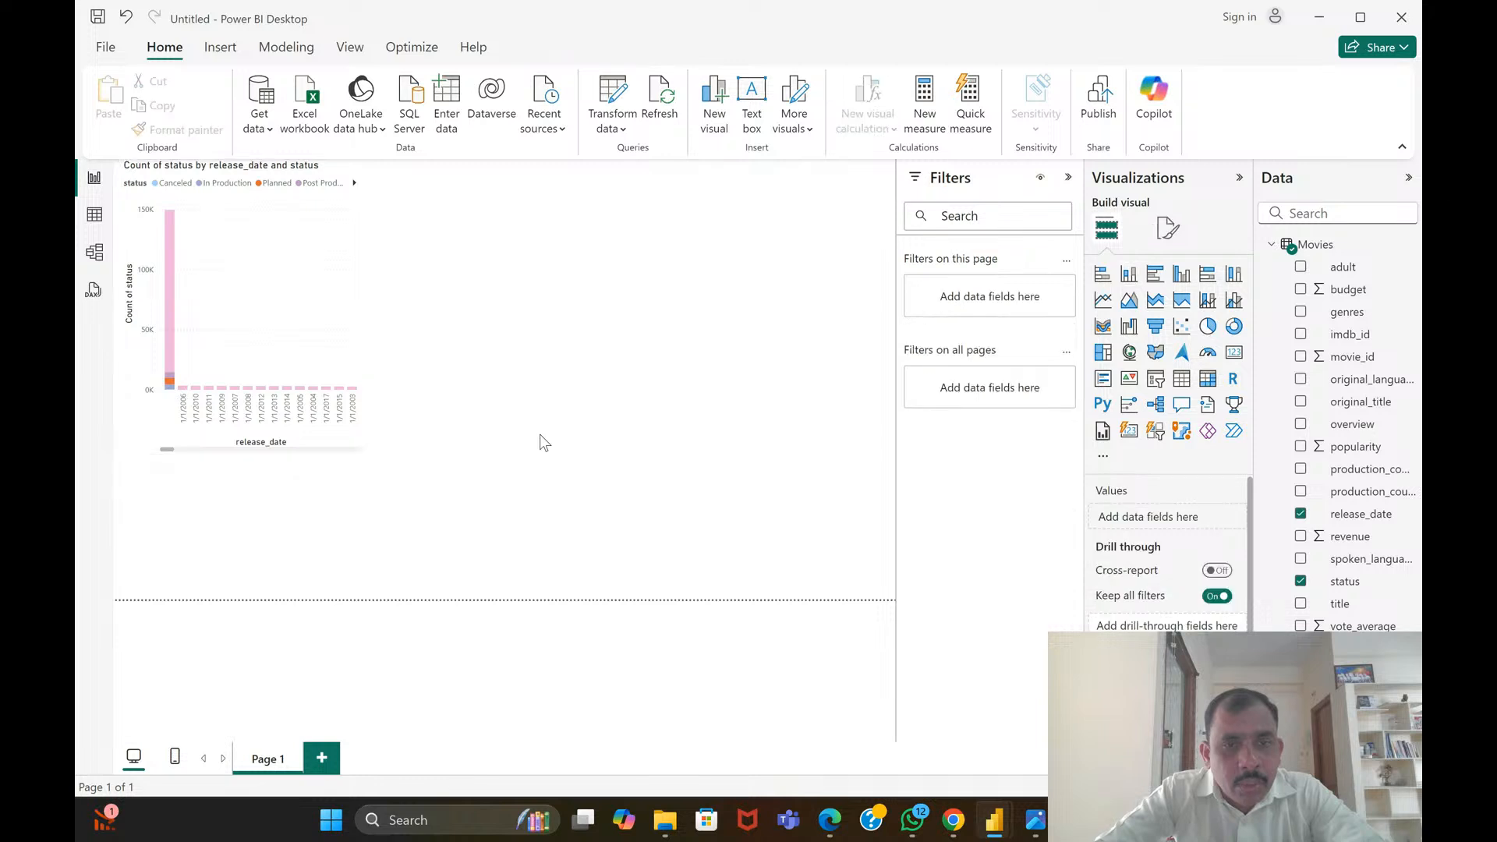
click(1102, 379)
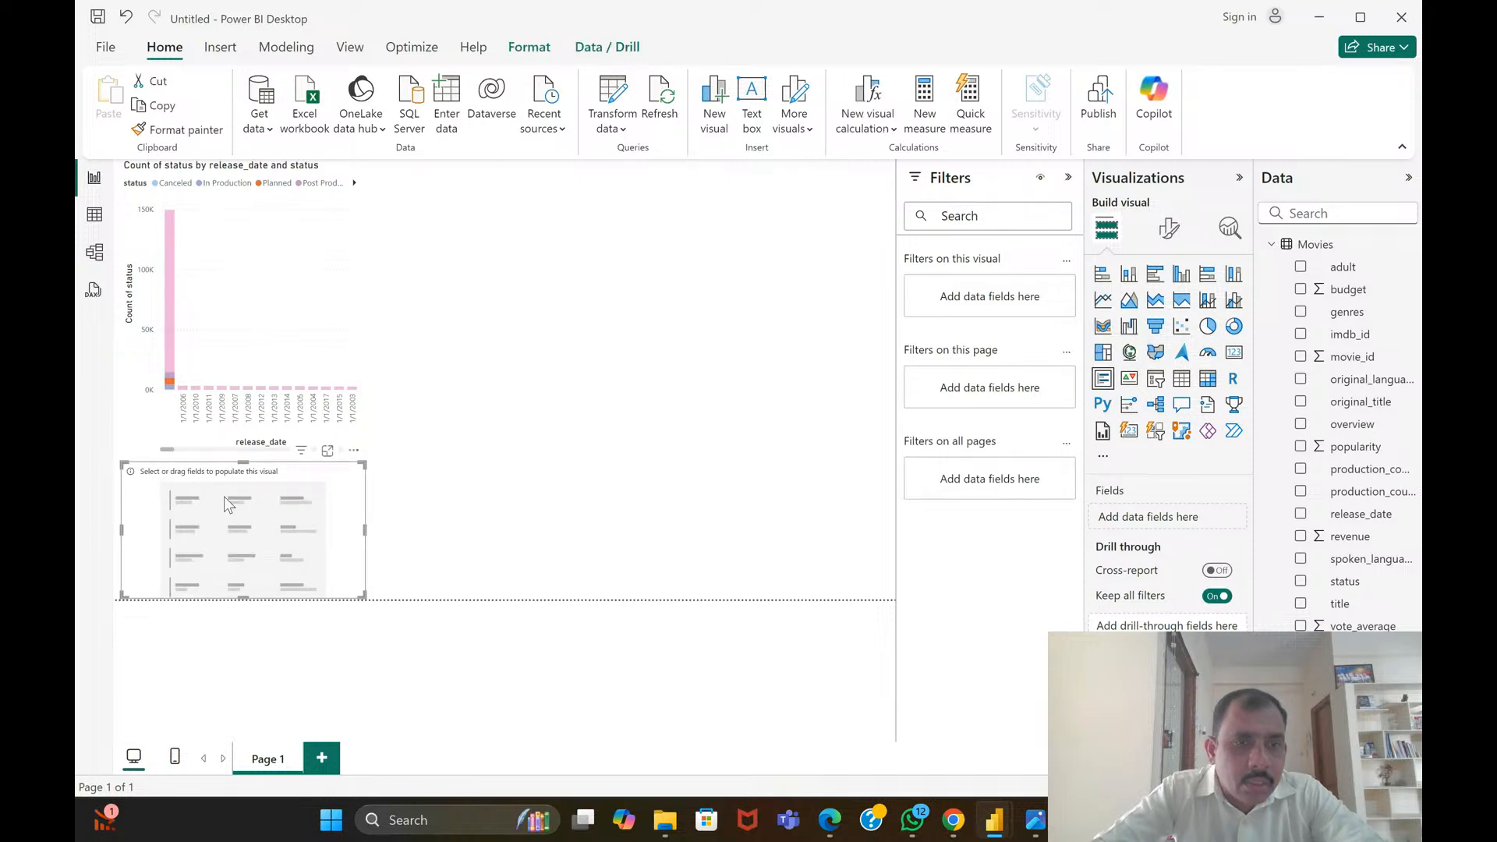
drag(224, 502, 613, 420)
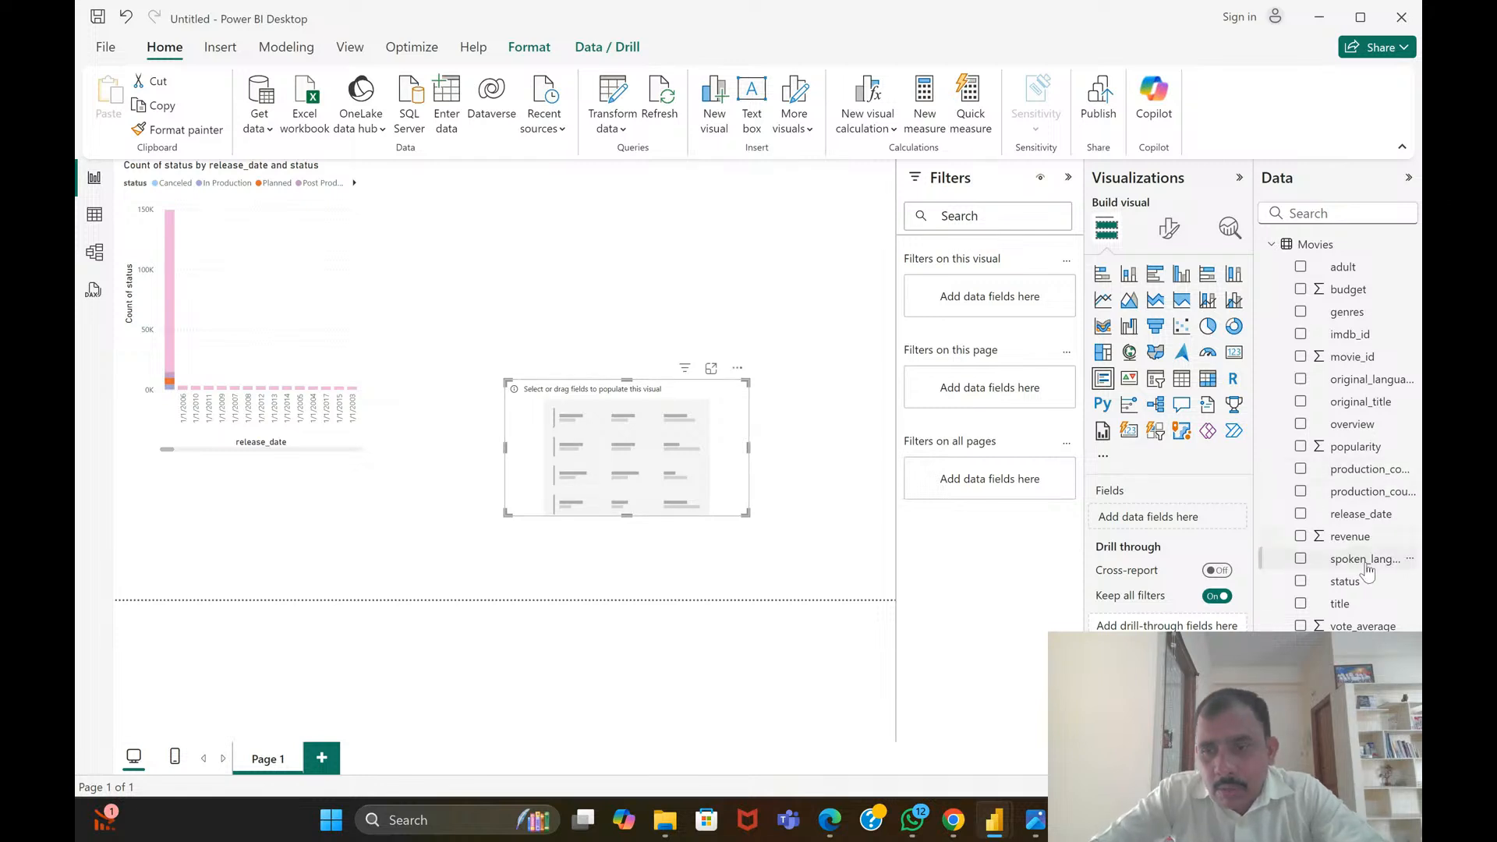
drag(1360, 581, 666, 434)
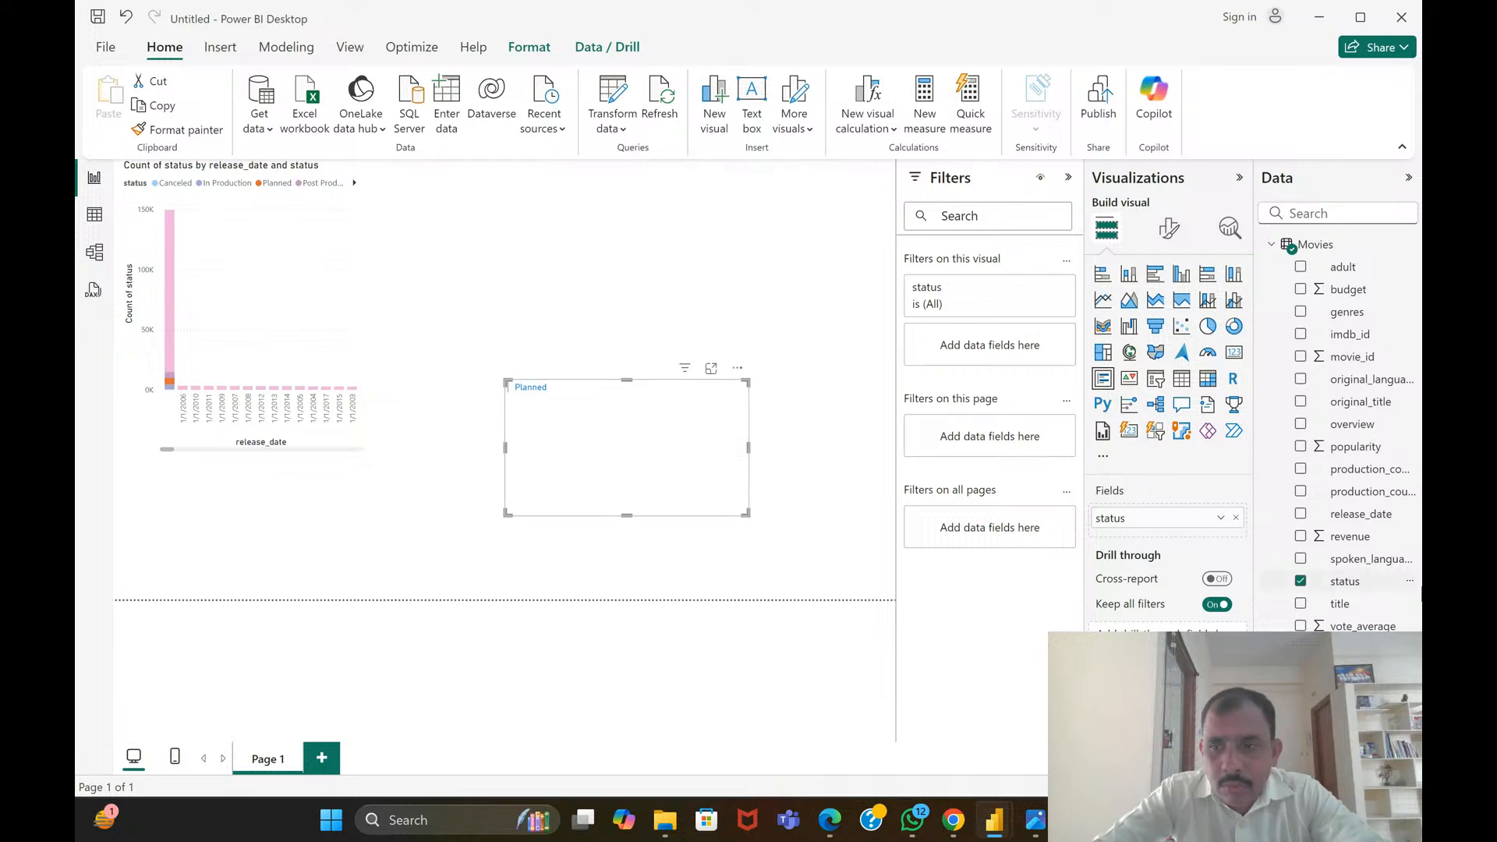
click(1342, 583)
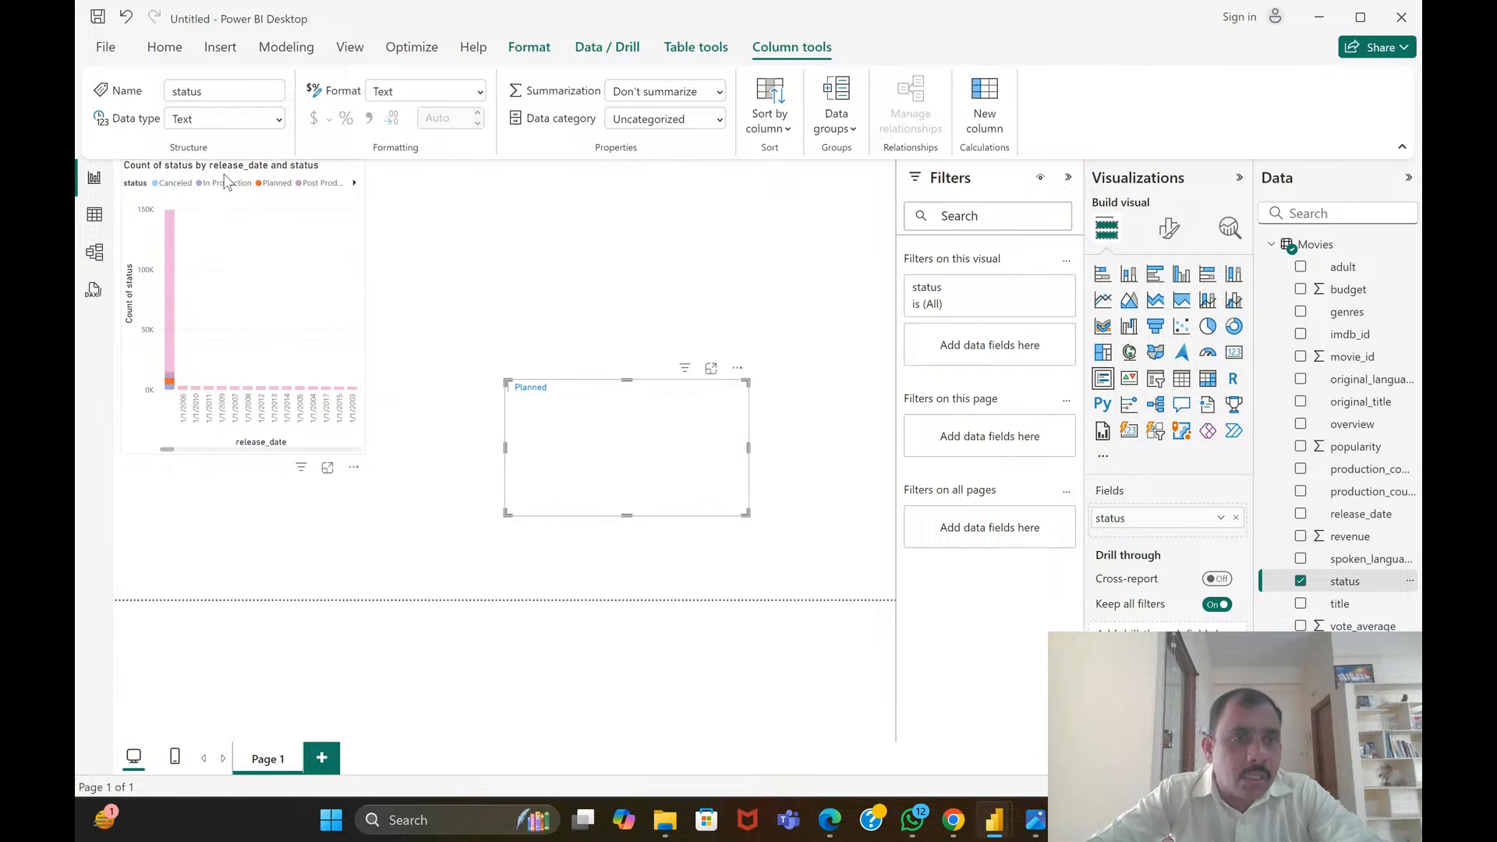
double_click(307, 507)
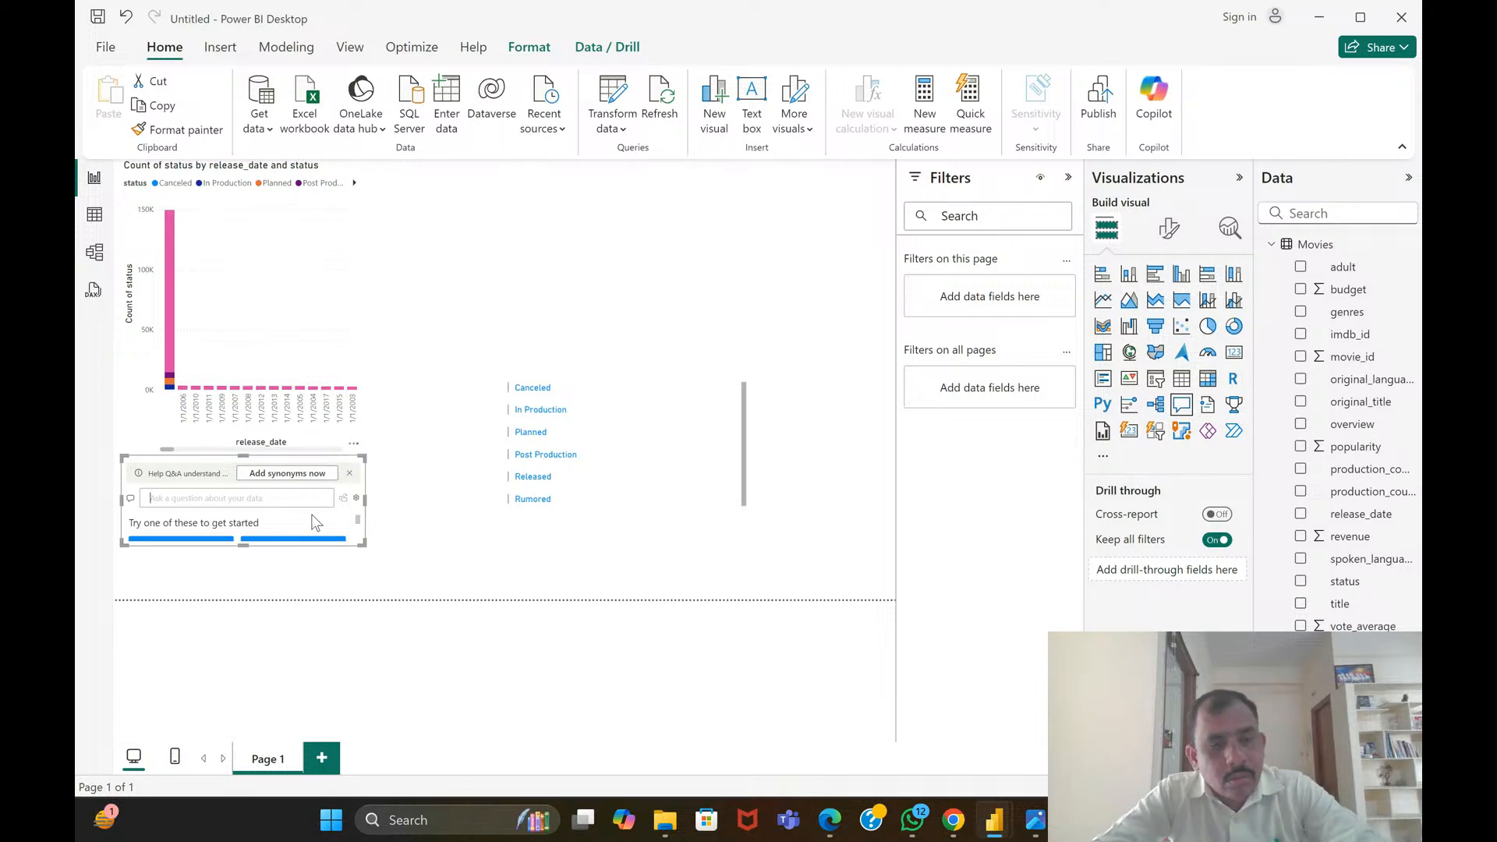
key(ctrl+z)
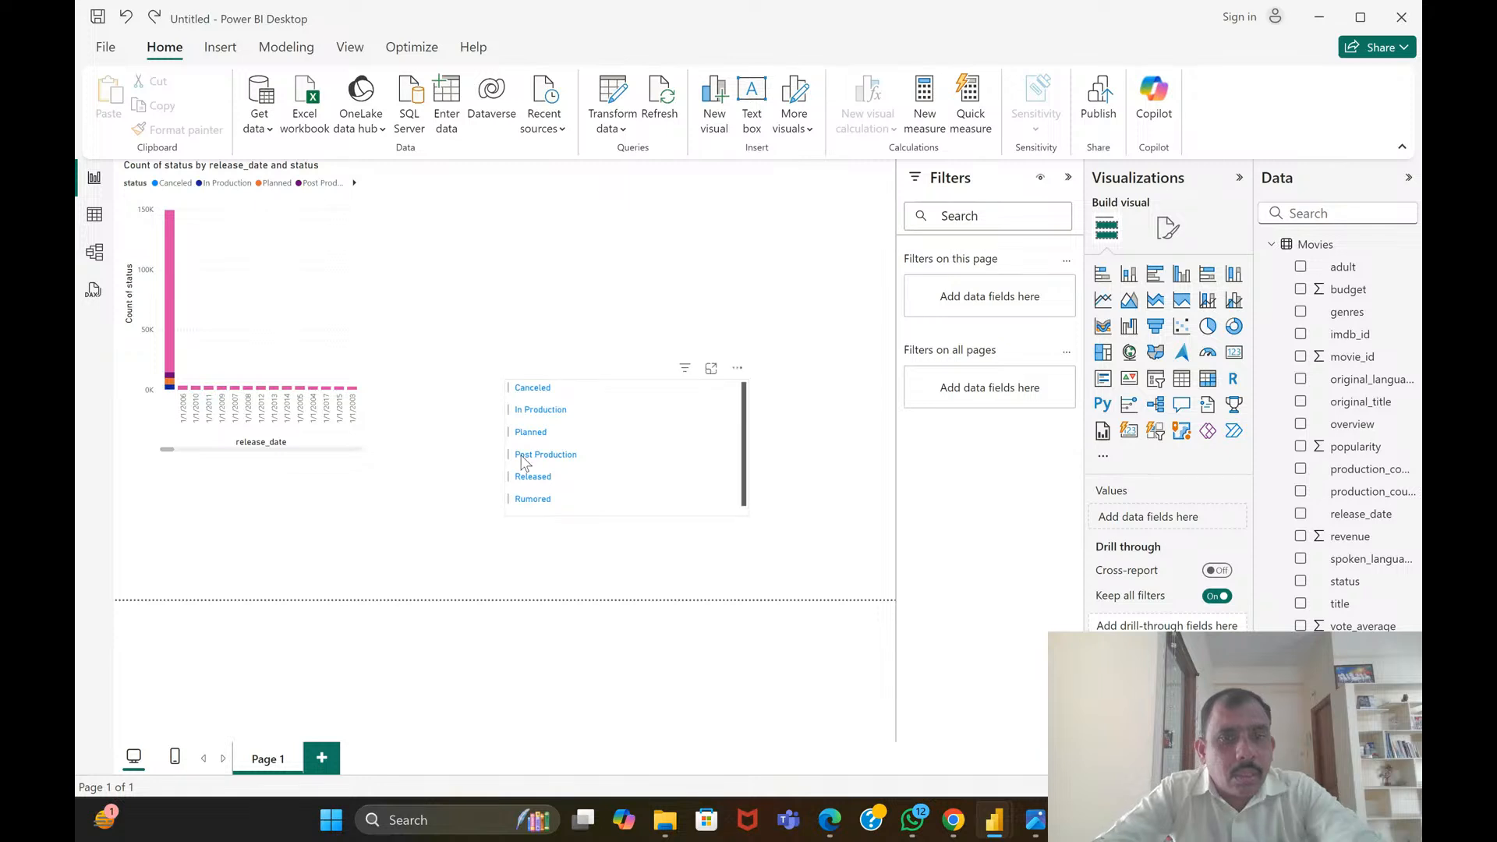
click(555, 448)
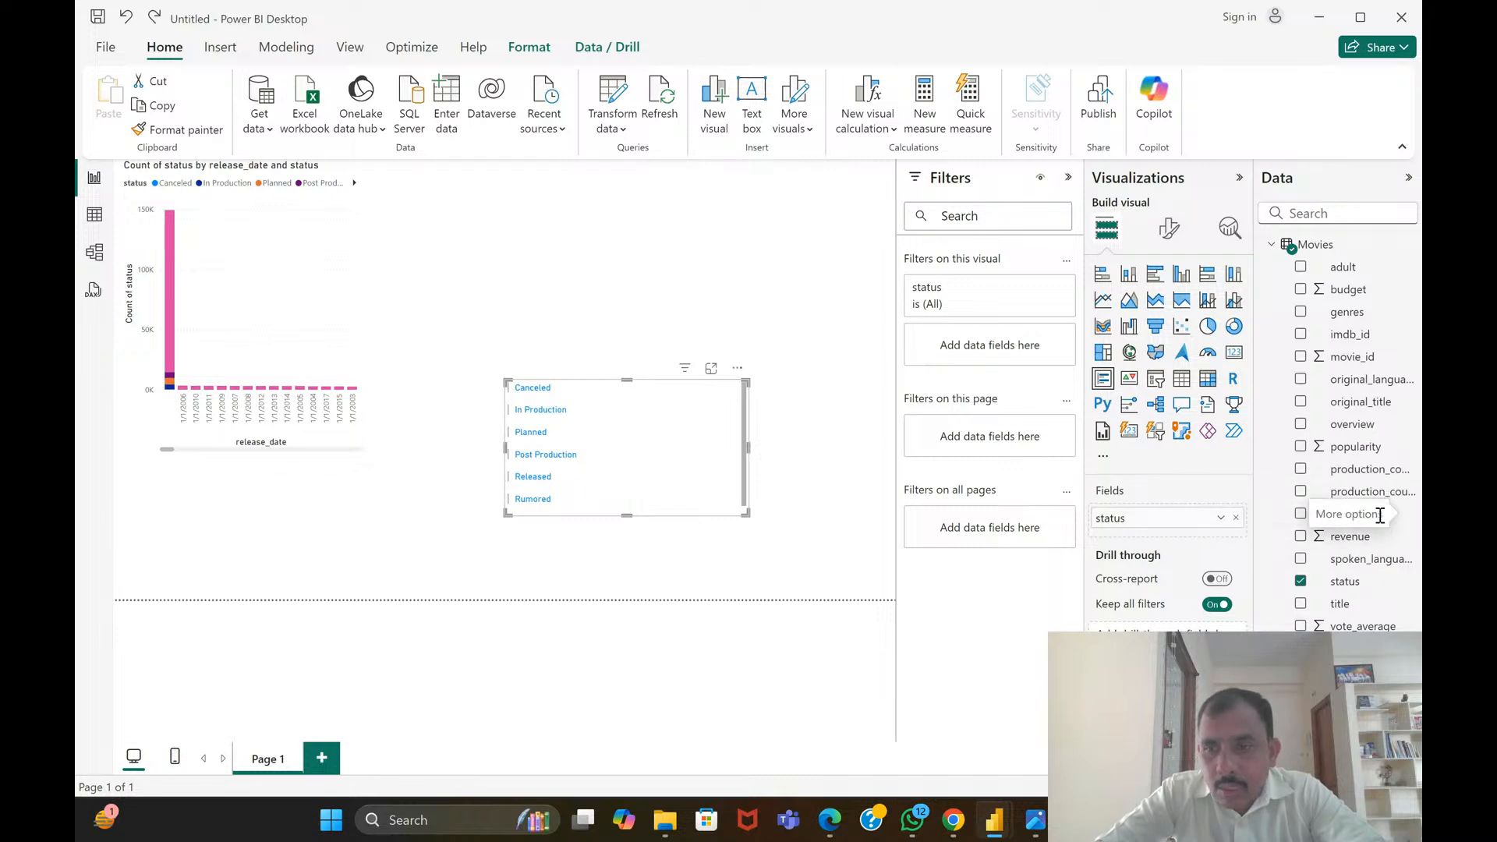
drag(1305, 518, 687, 466)
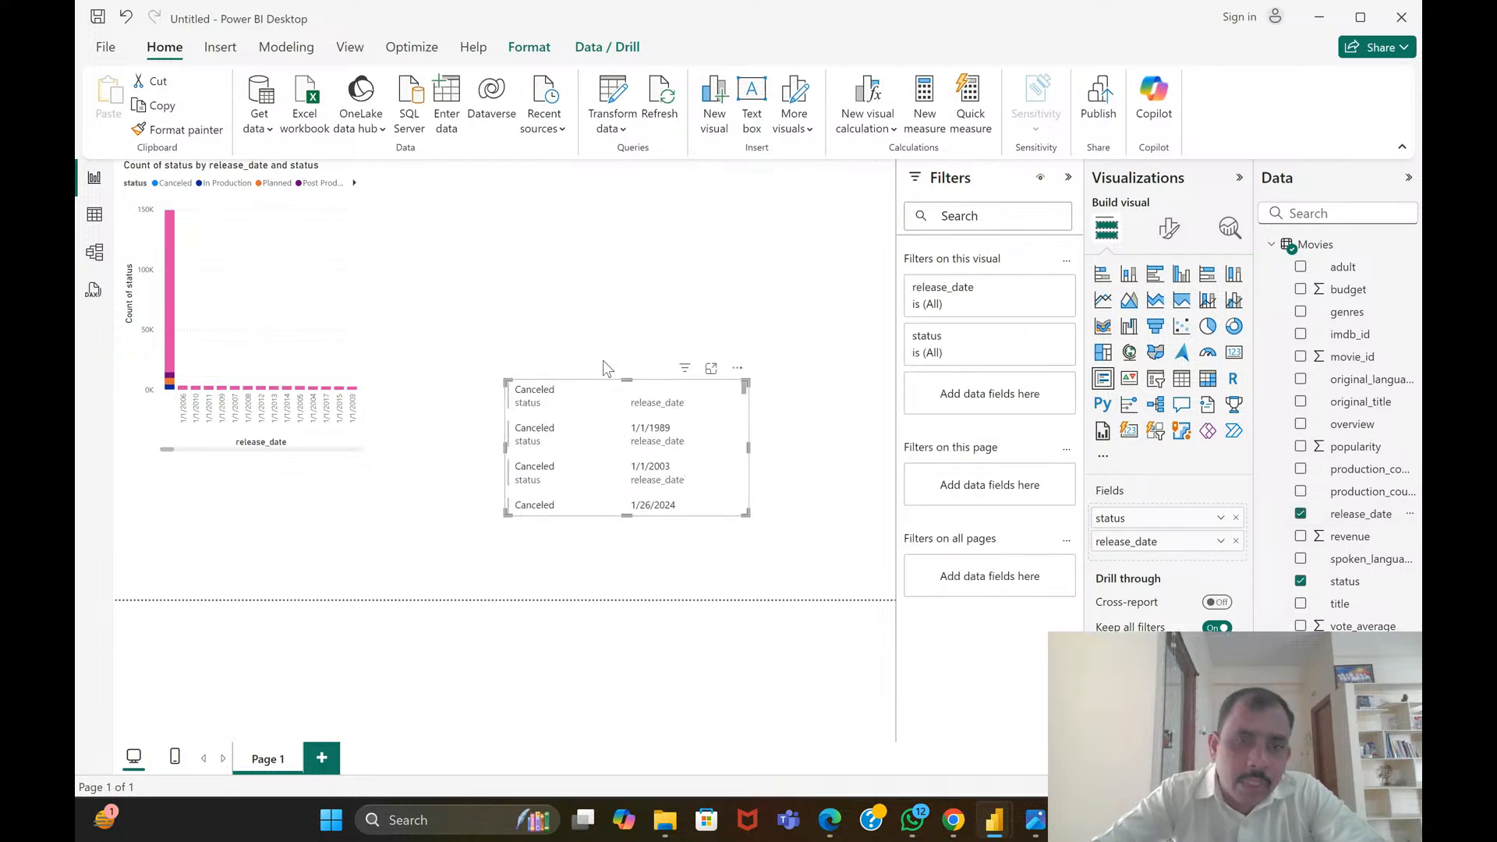
Set the multi-row card's category label color to blue #118DFF
click(1172, 232)
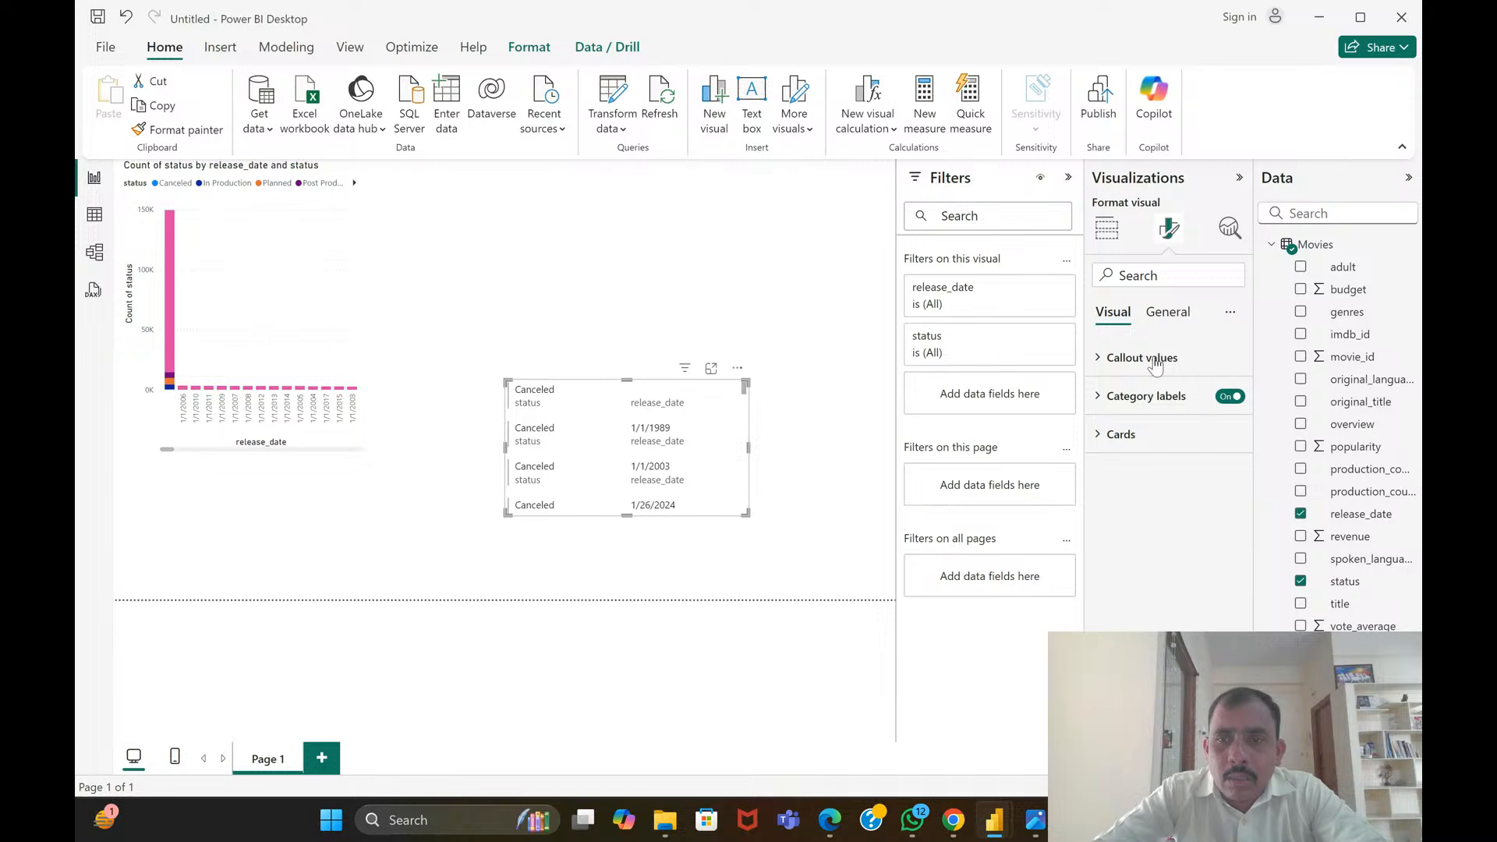
click(1142, 397)
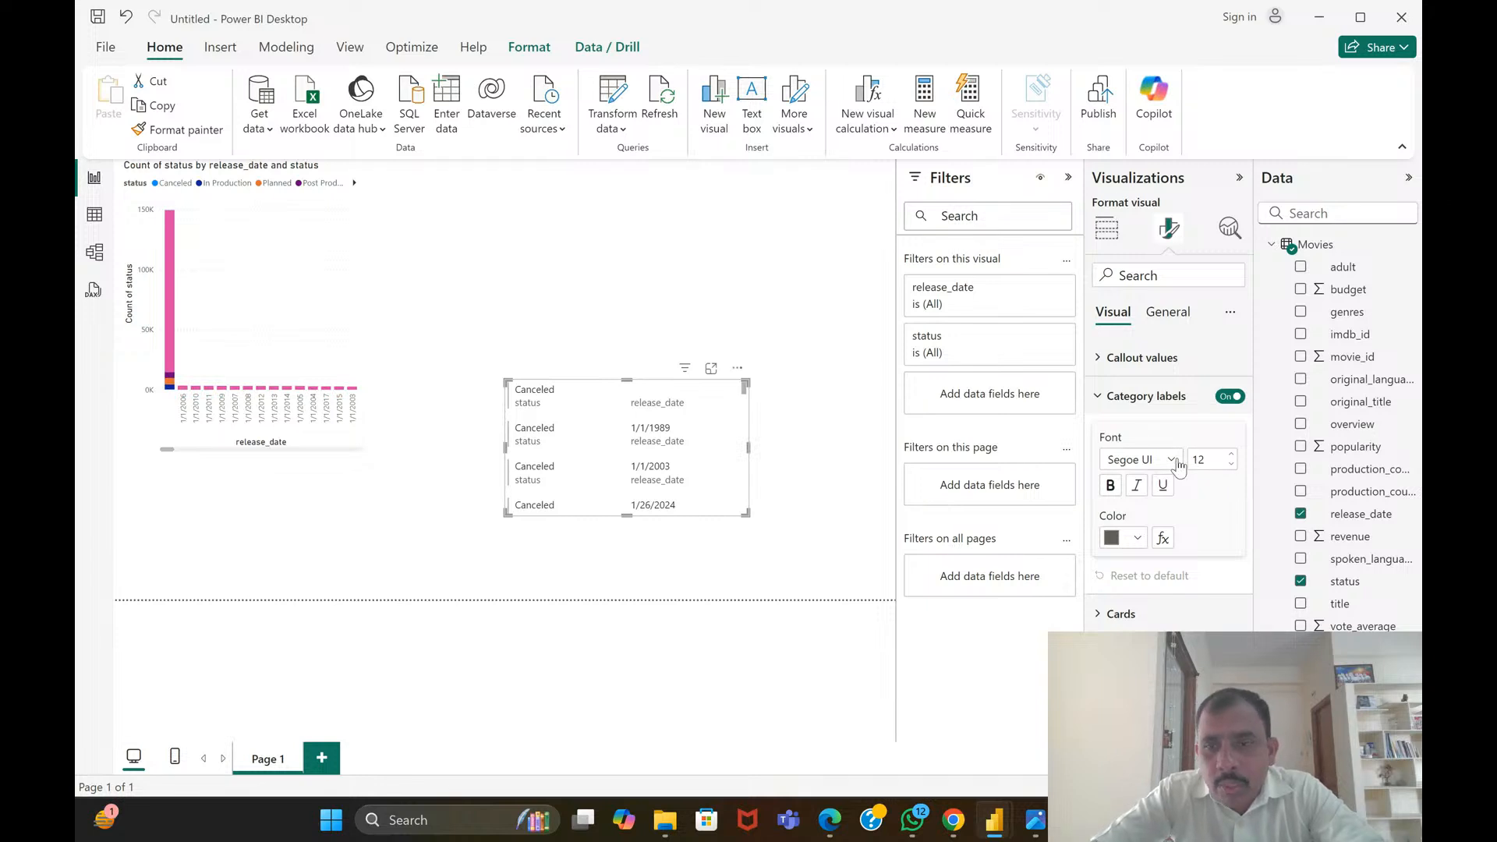
click(1113, 540)
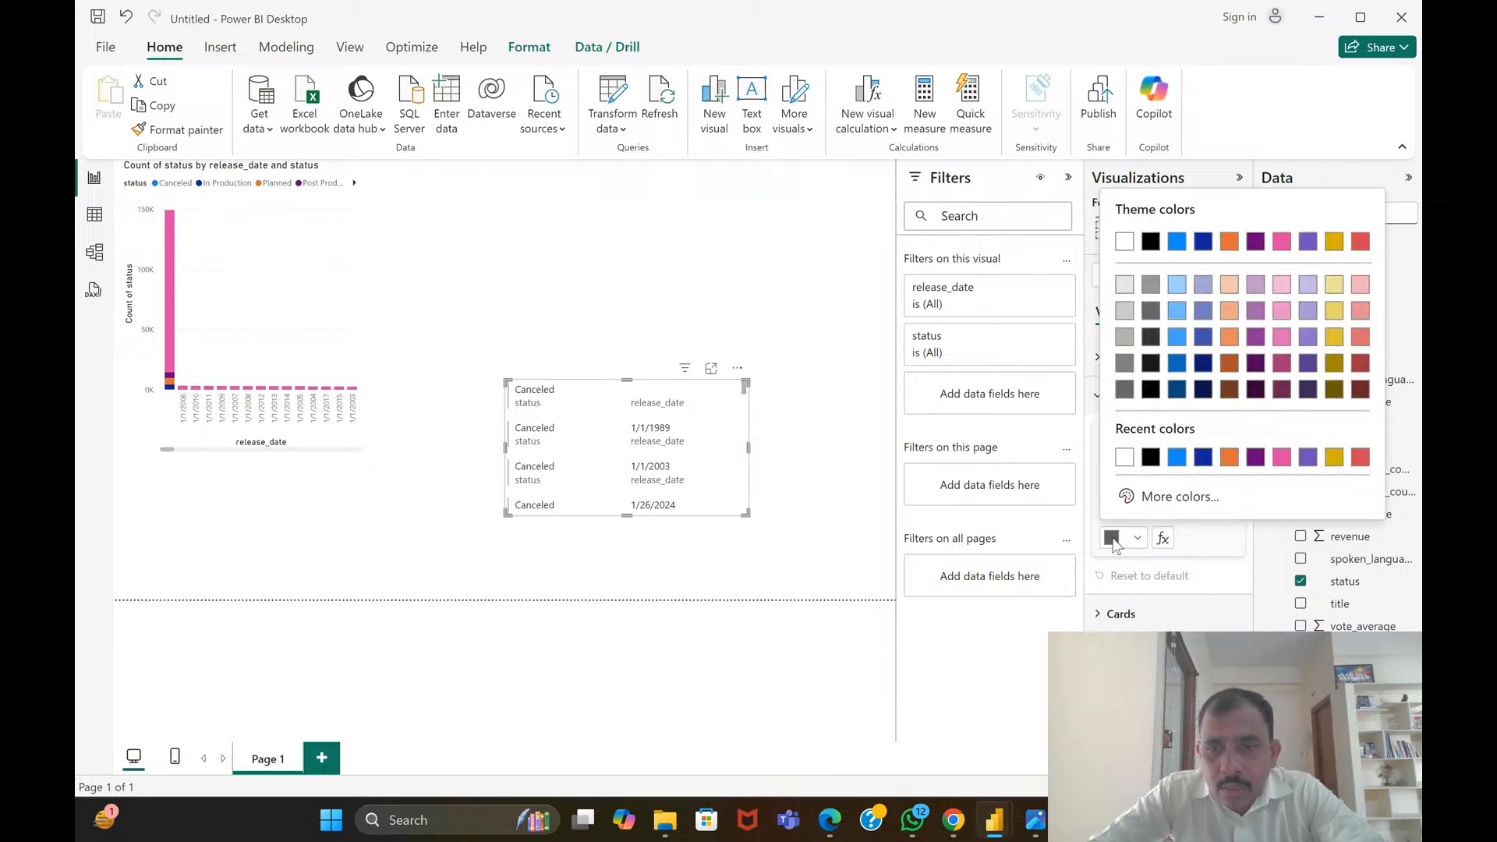
click(1176, 456)
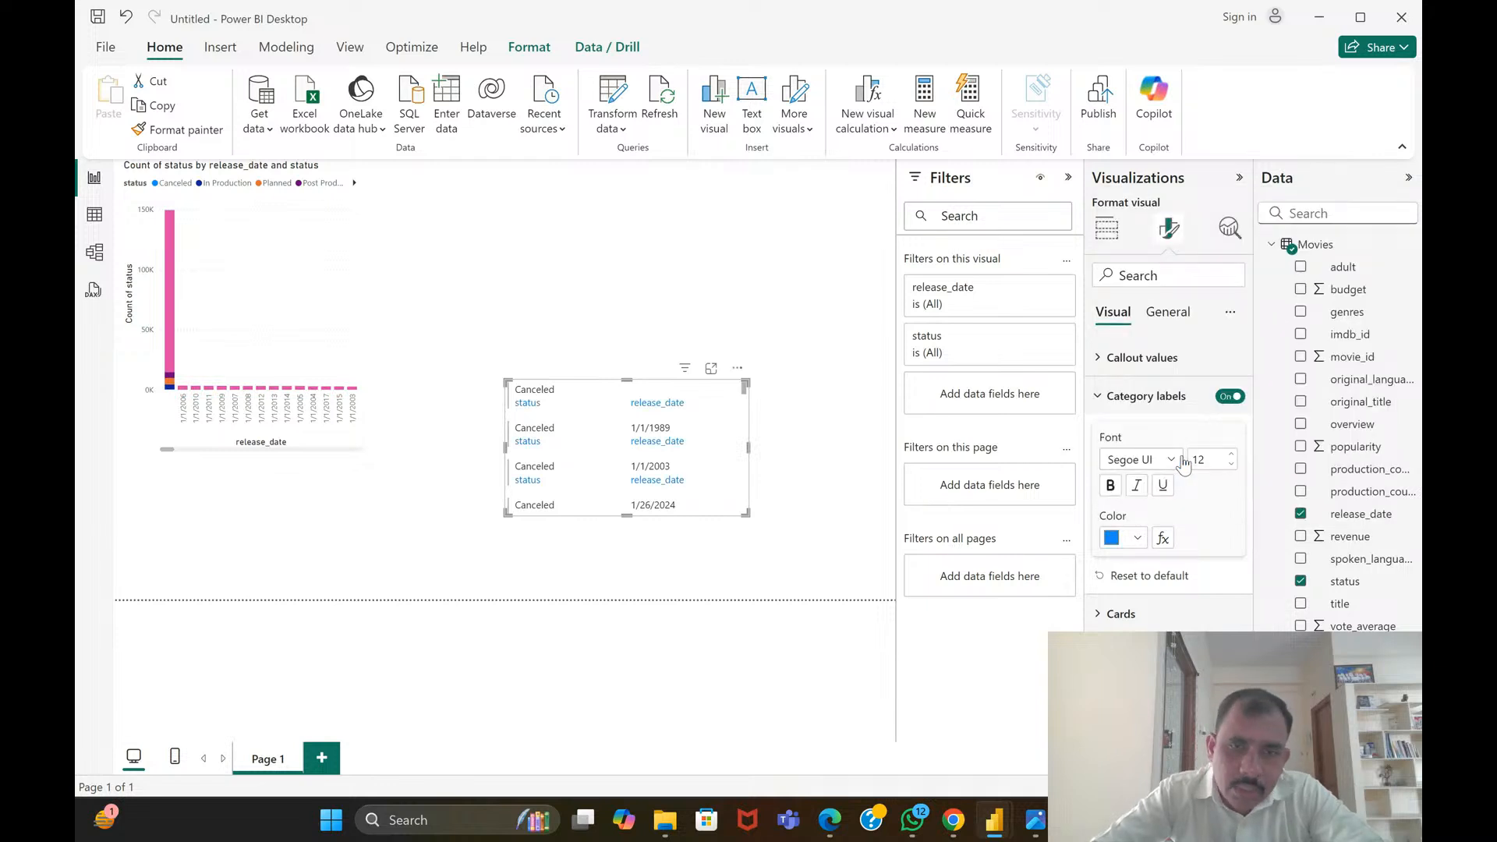
Format the card's callout values in red at font size 14 and skim through the card's entries
click(1165, 364)
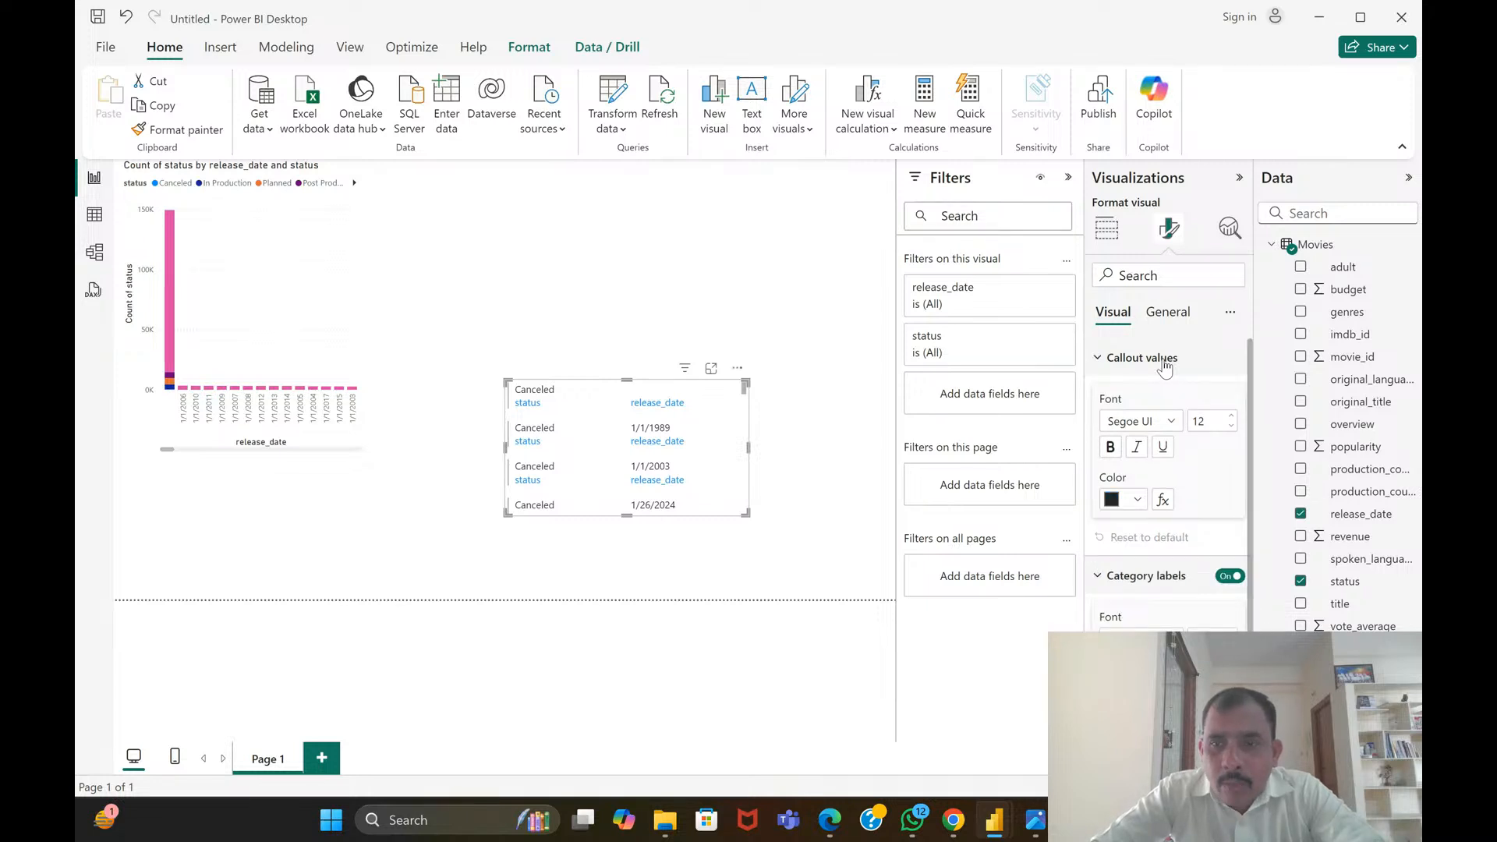
click(1113, 505)
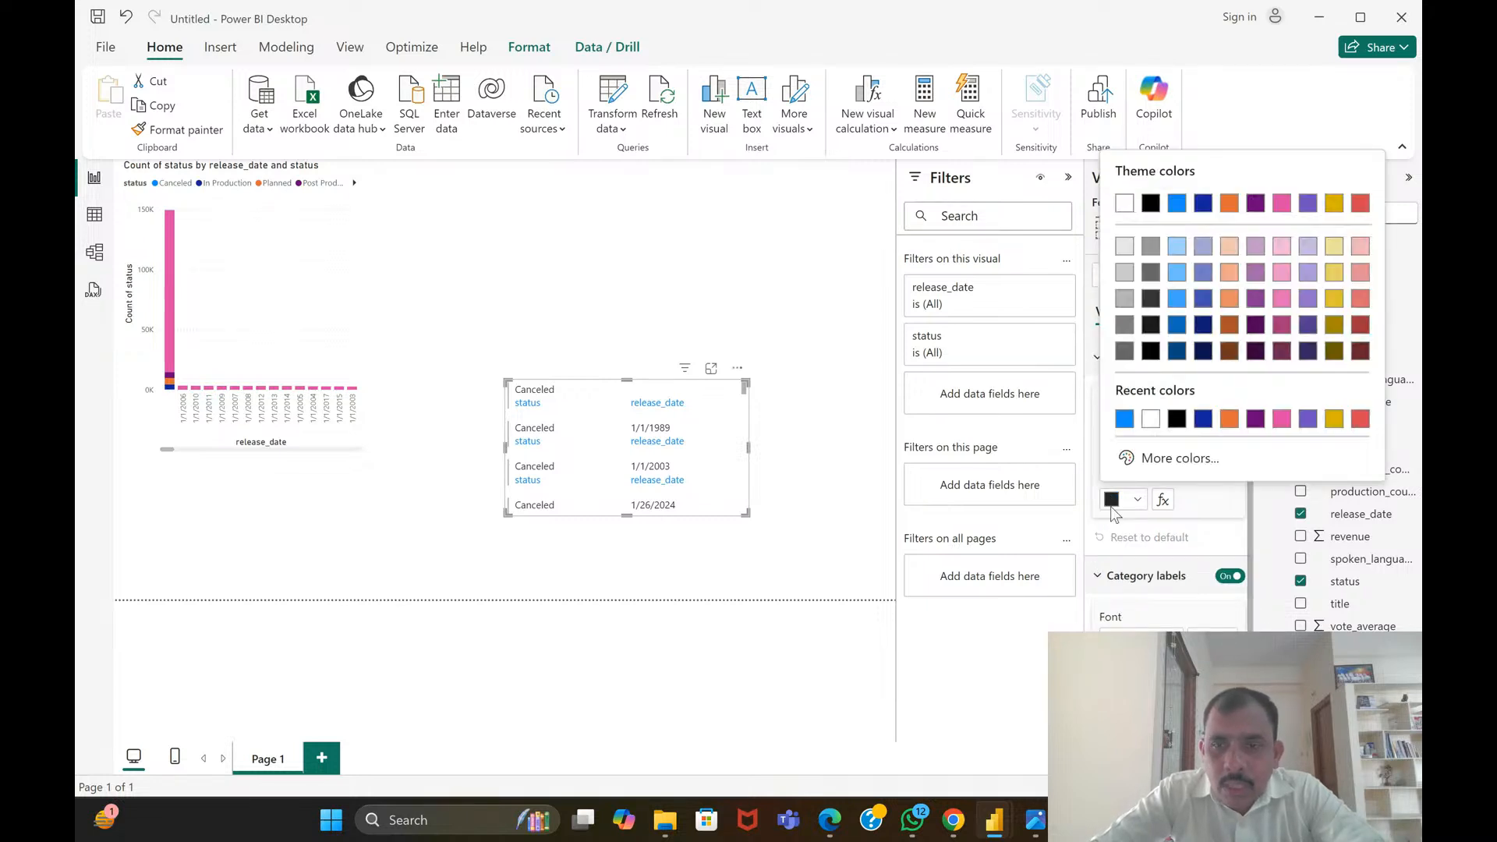
click(1361, 419)
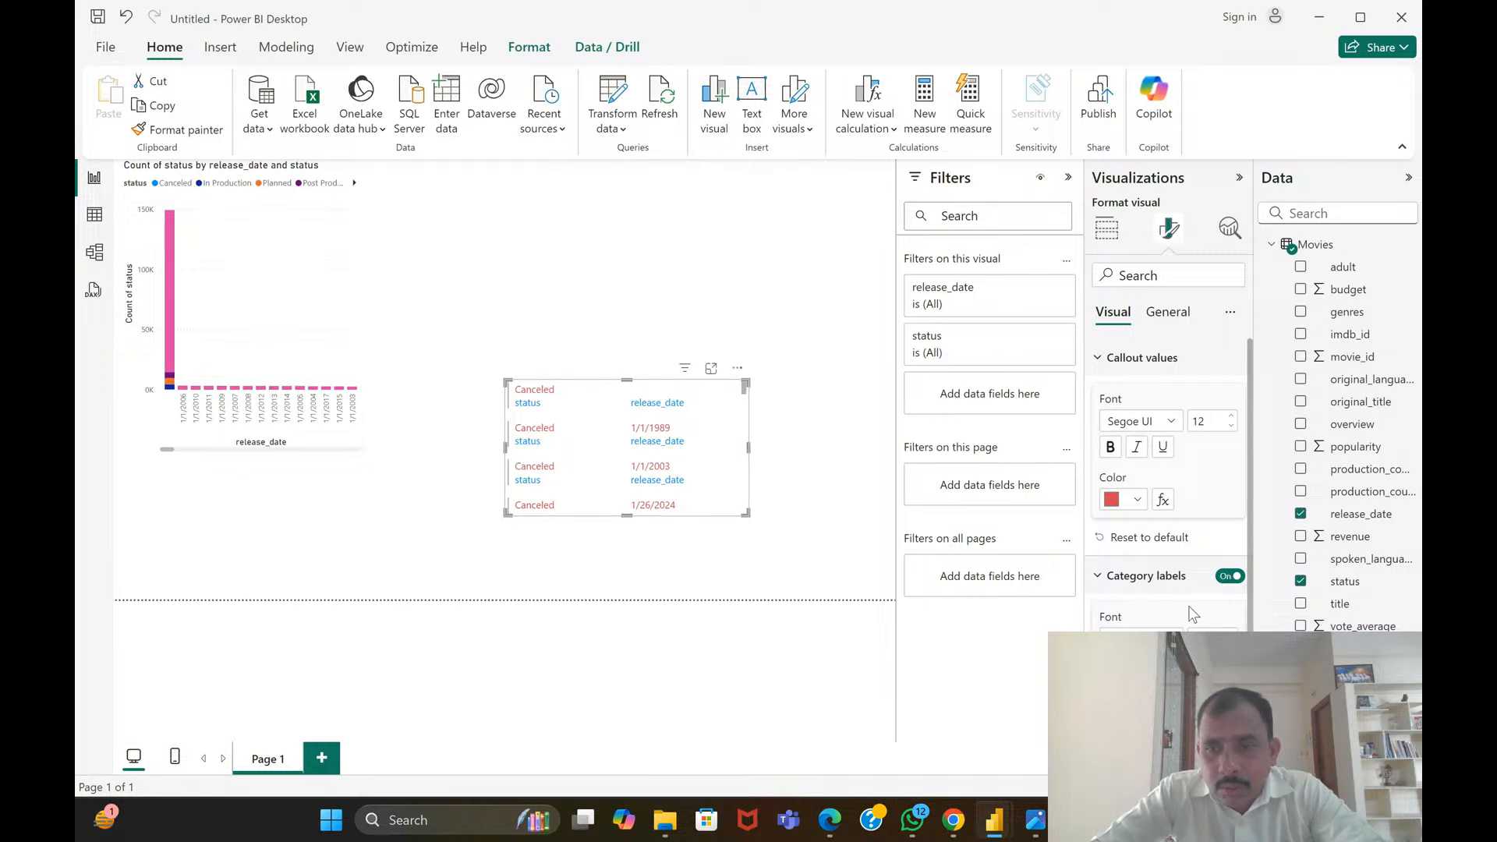
click(1221, 421)
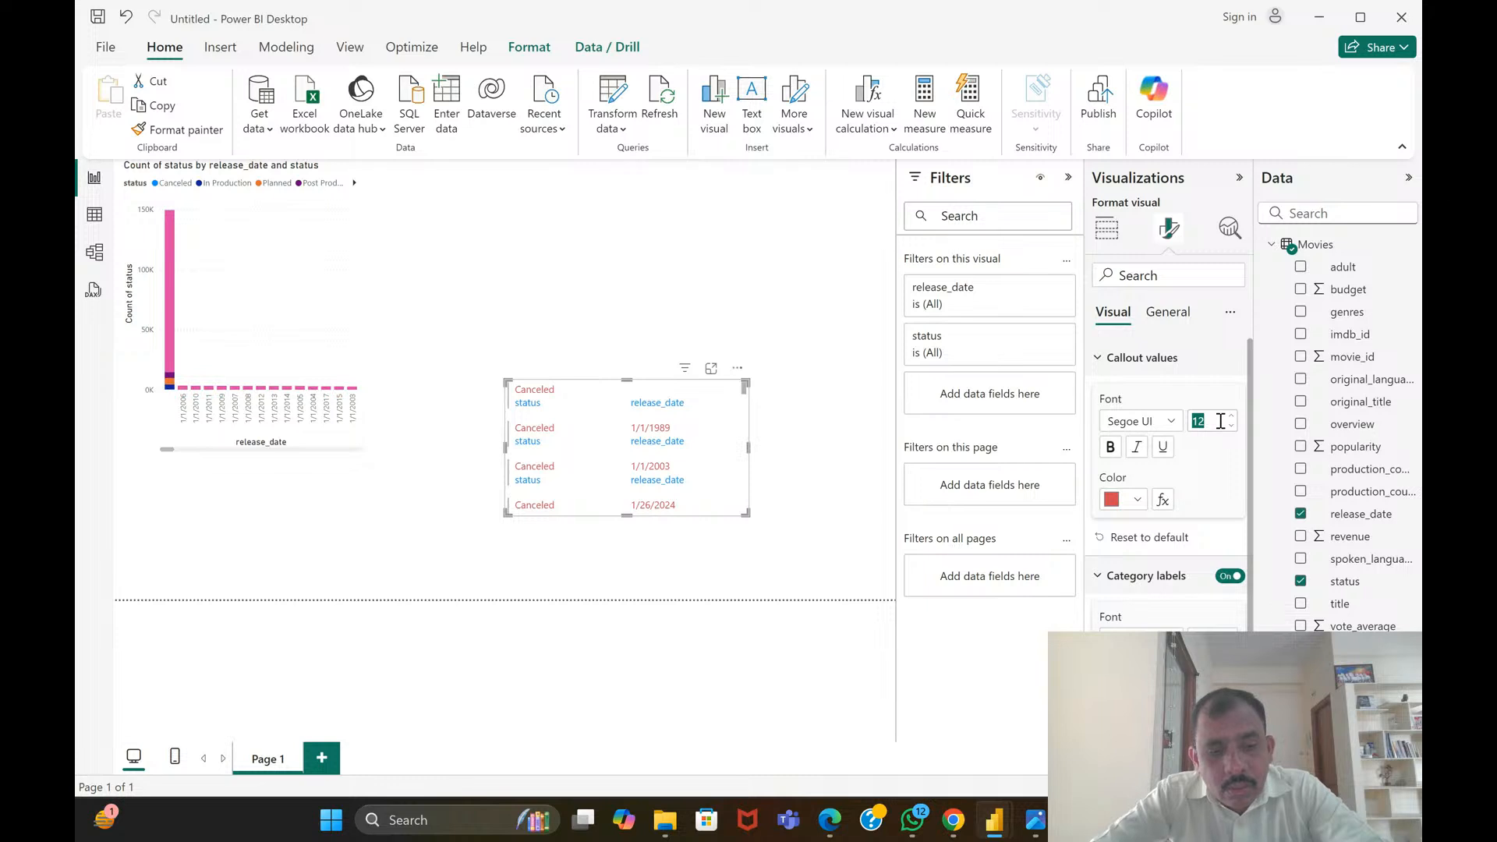
text(14)
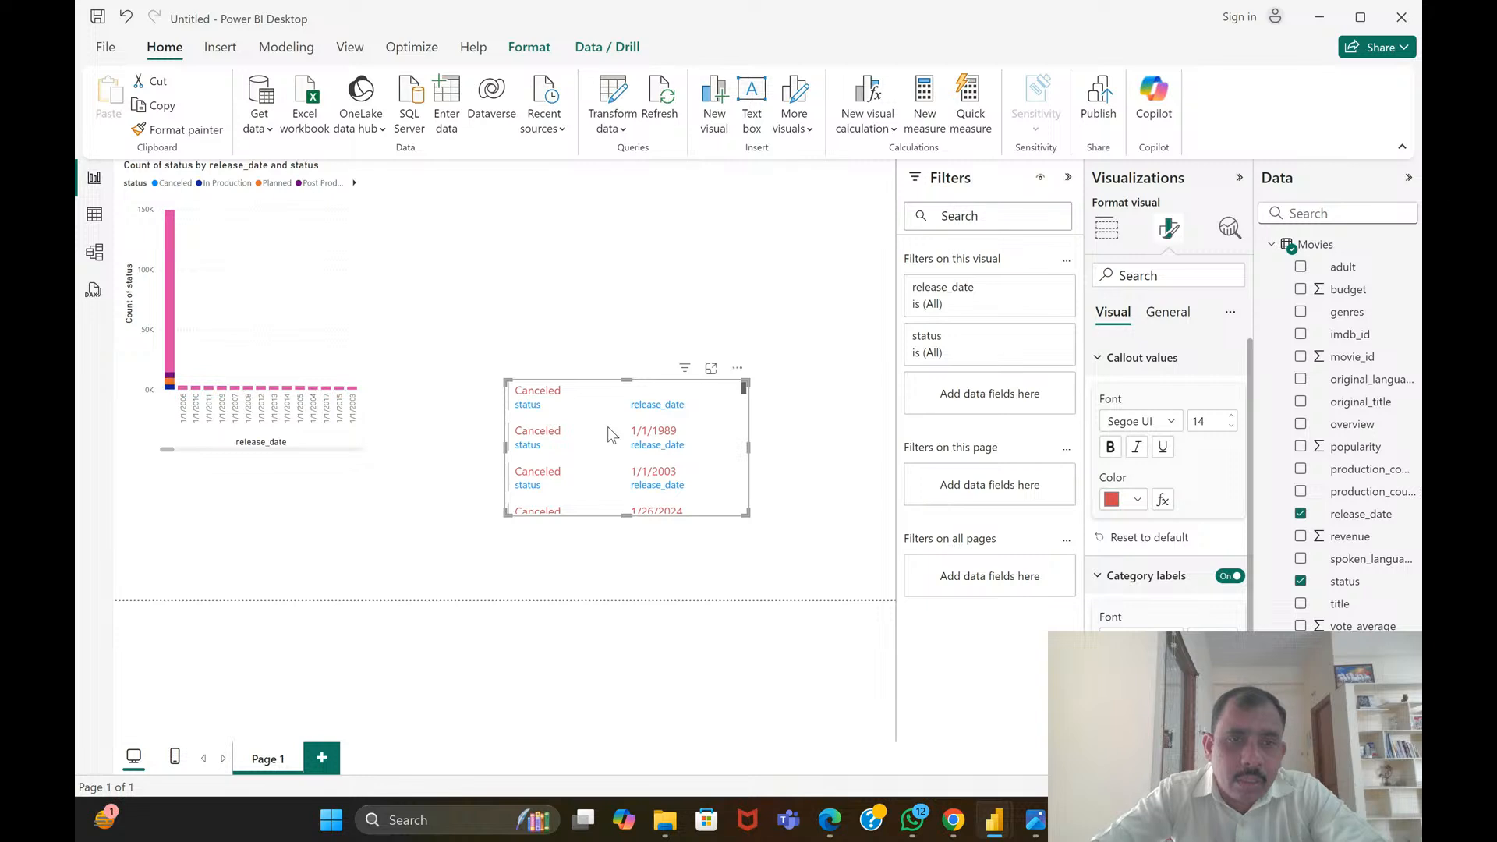
scroll(610, 435, down, 10)
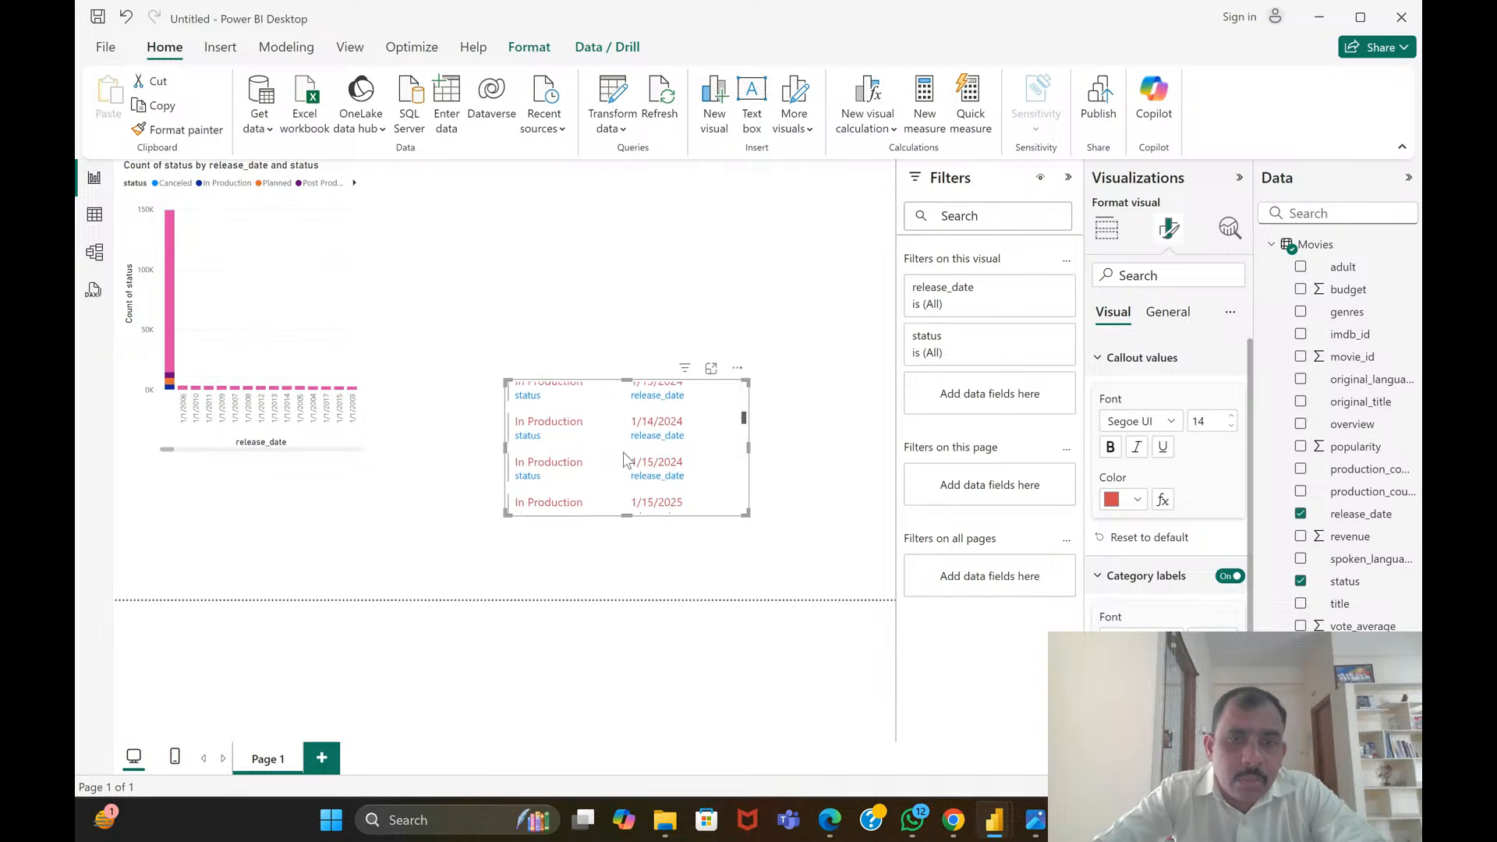
scroll(616, 460, up, 5)
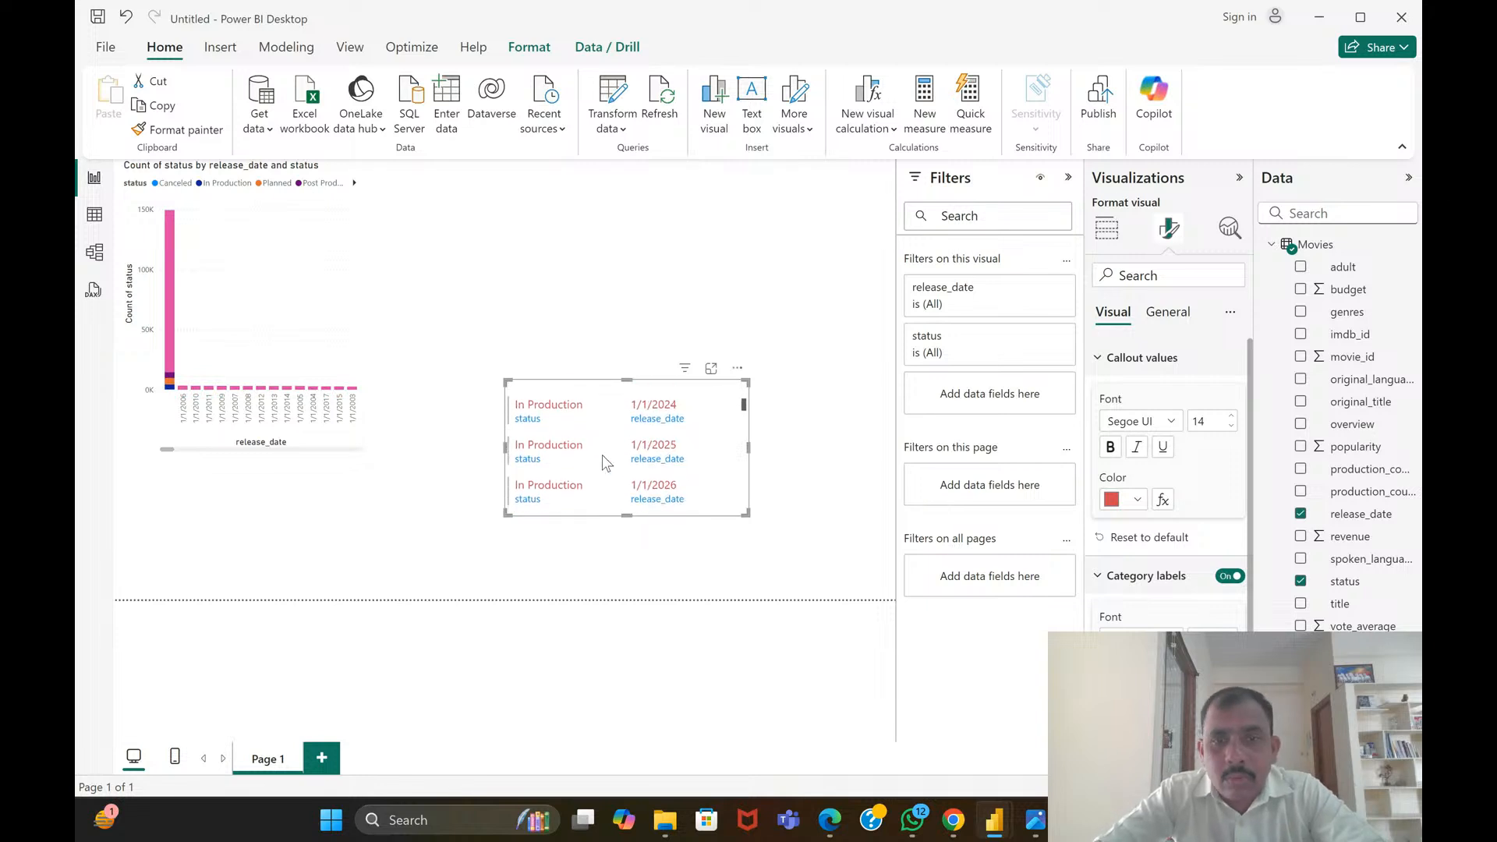
scroll(602, 456, up, 5)
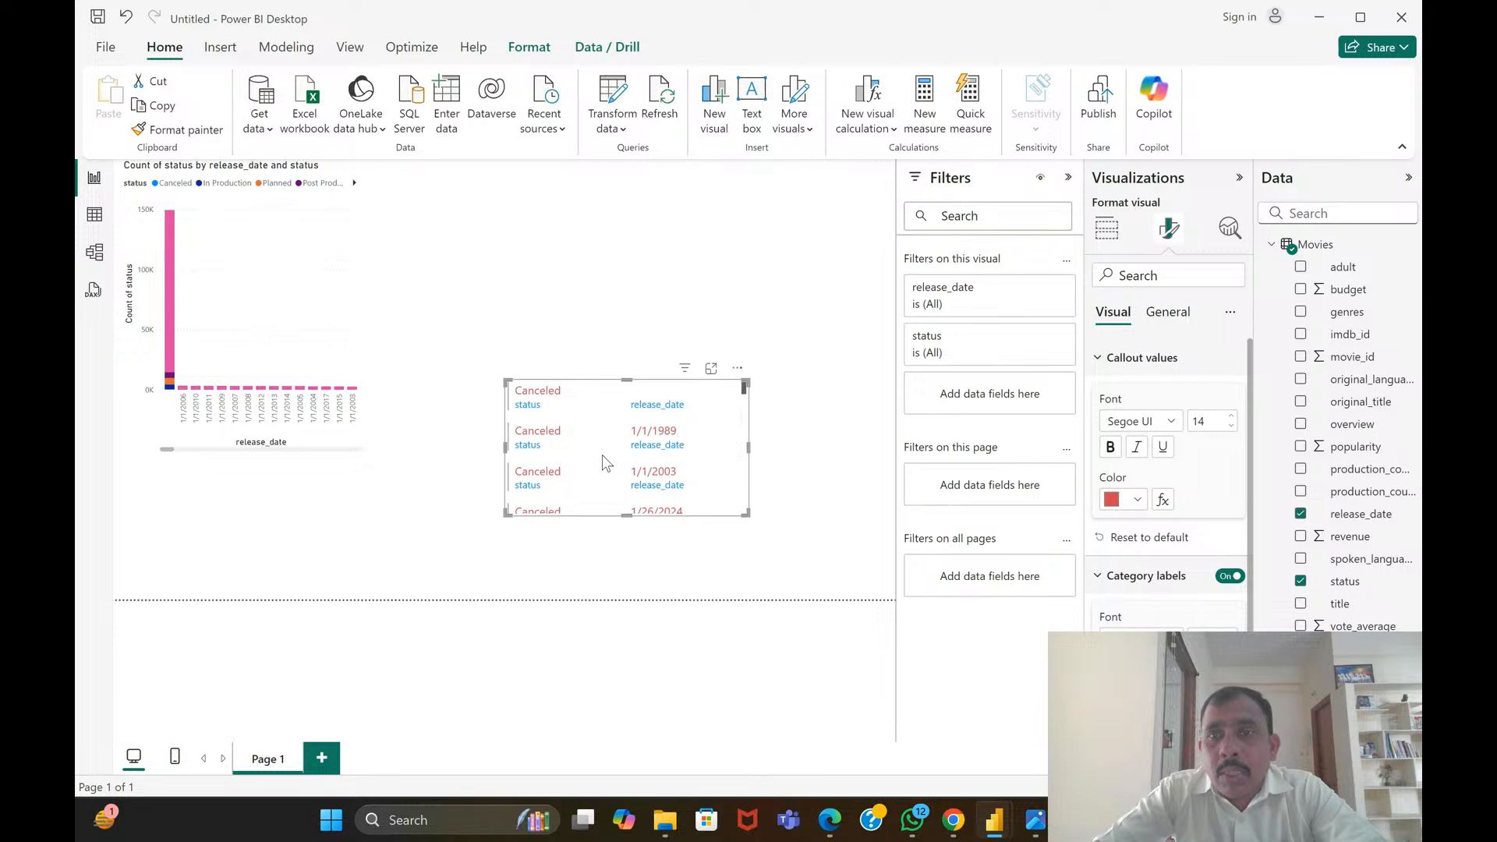
click(604, 233)
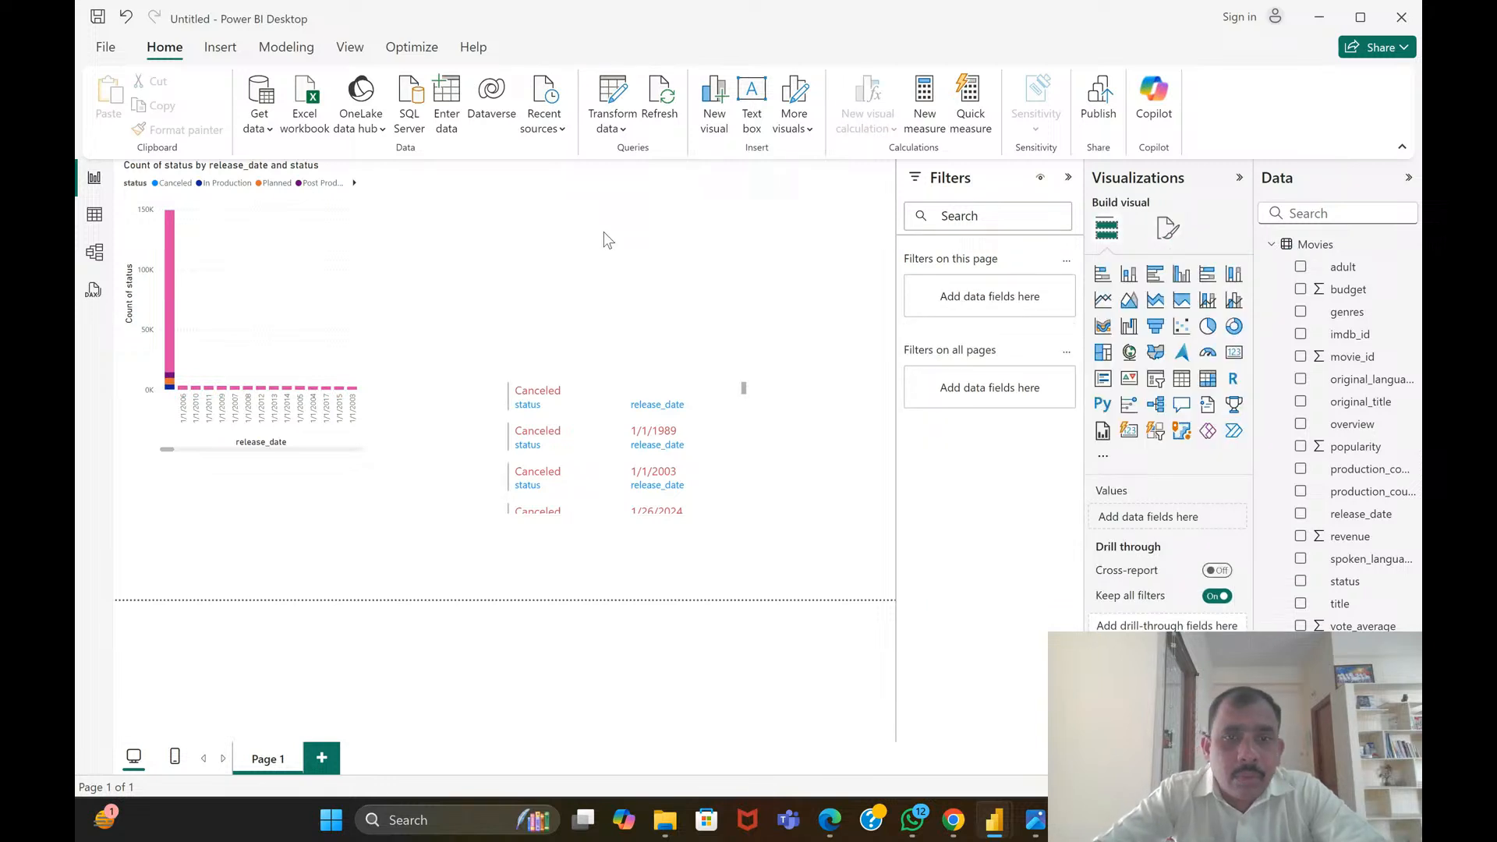
Give the multi-row card's cards bottom and left borders with an outline weight of 4
click(581, 461)
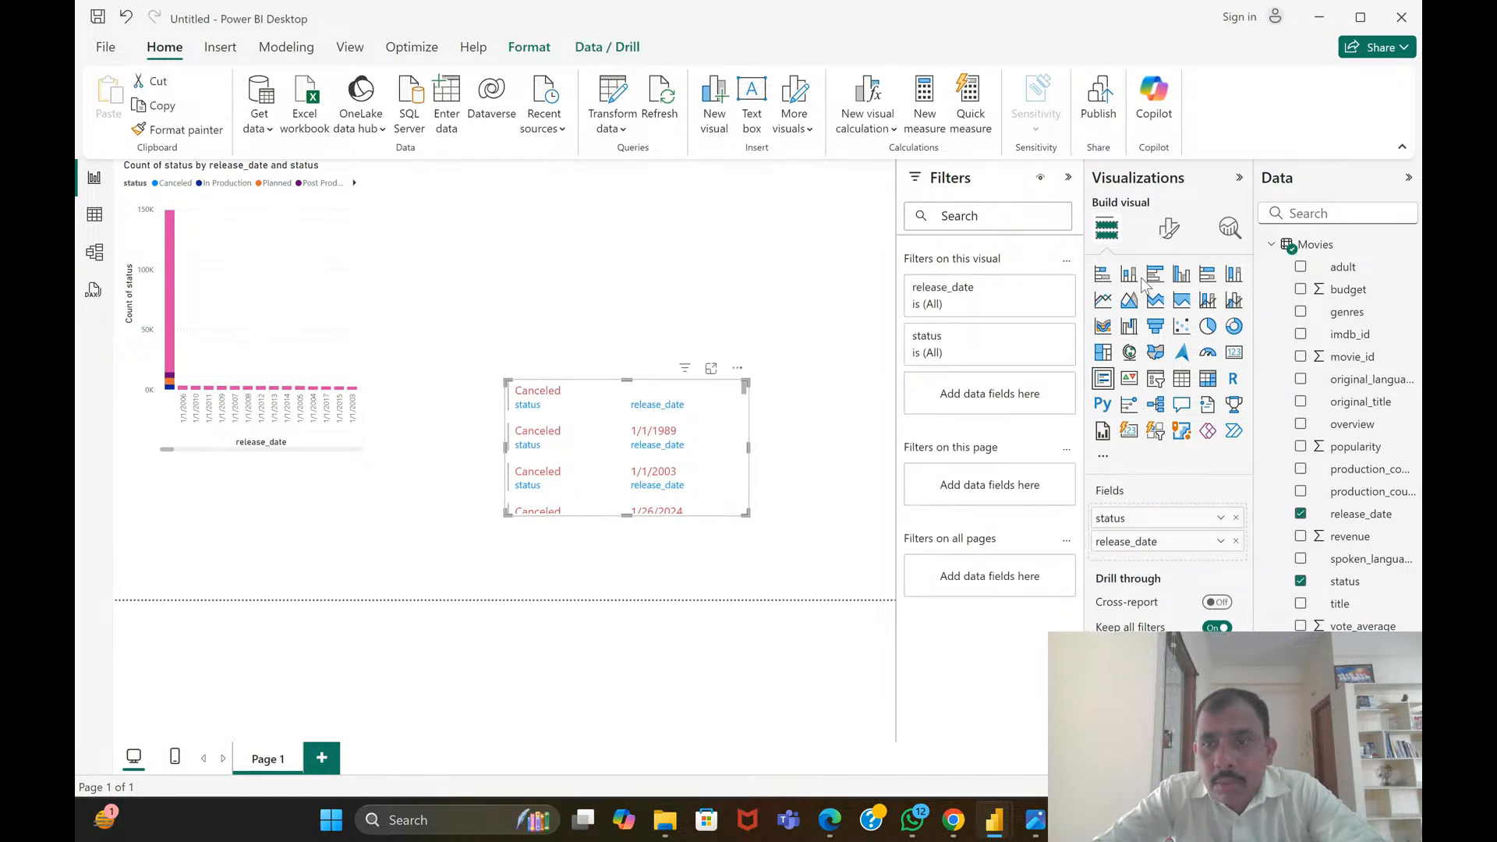
click(1170, 229)
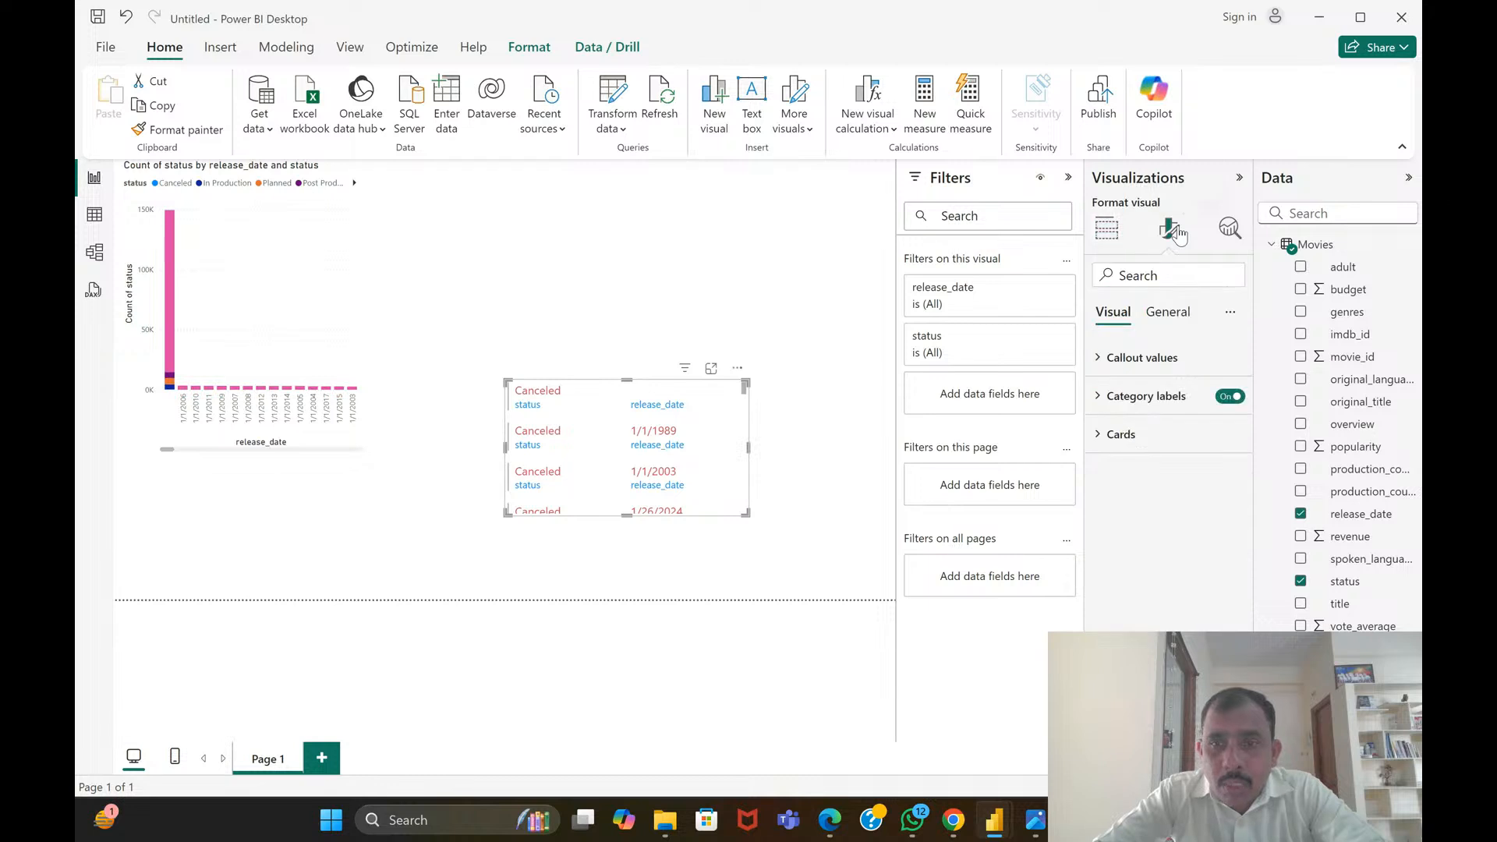
click(1116, 436)
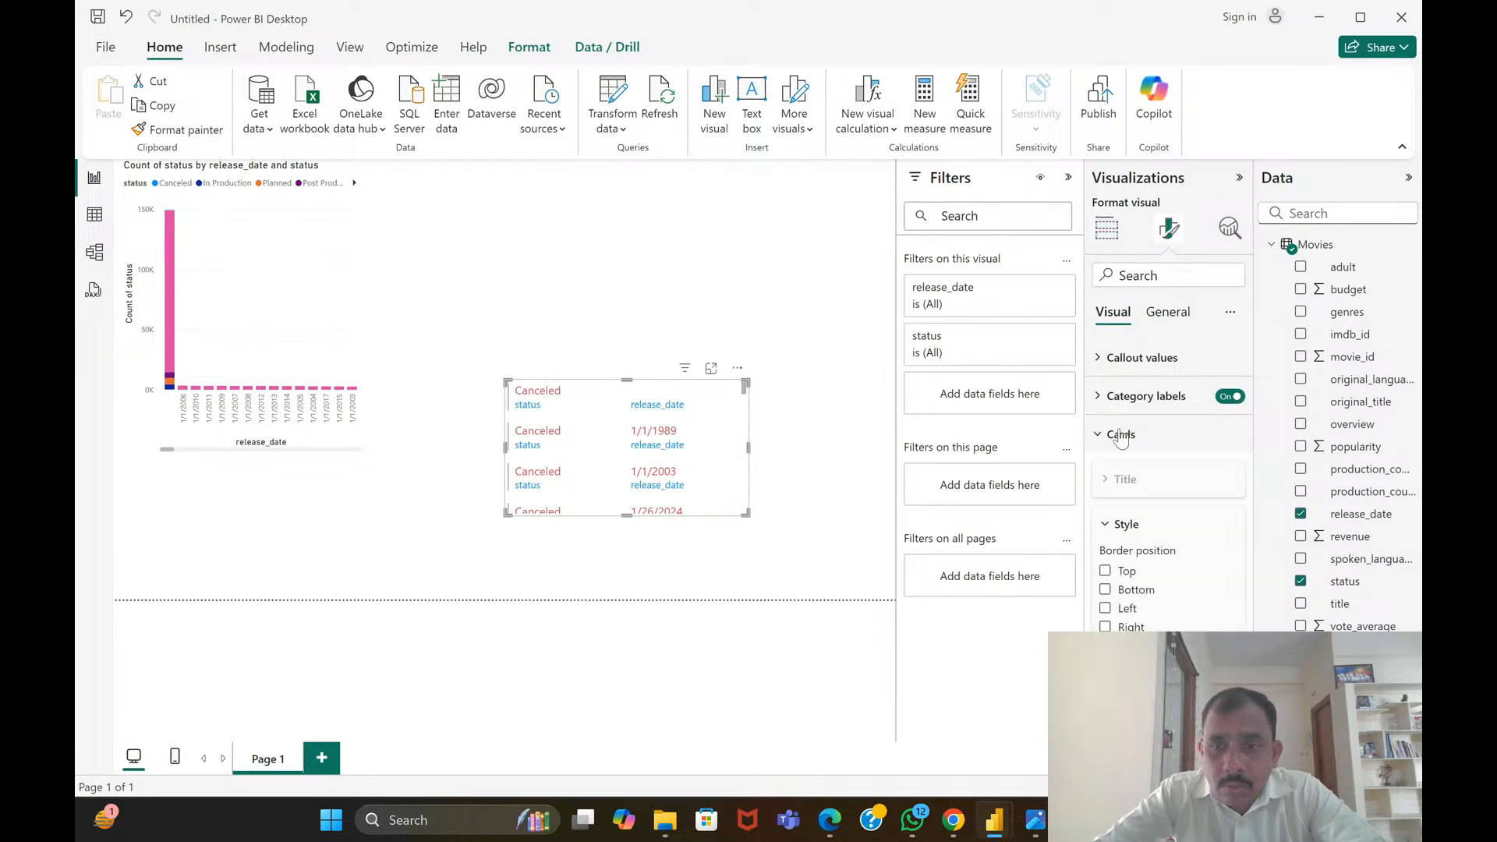
click(1105, 590)
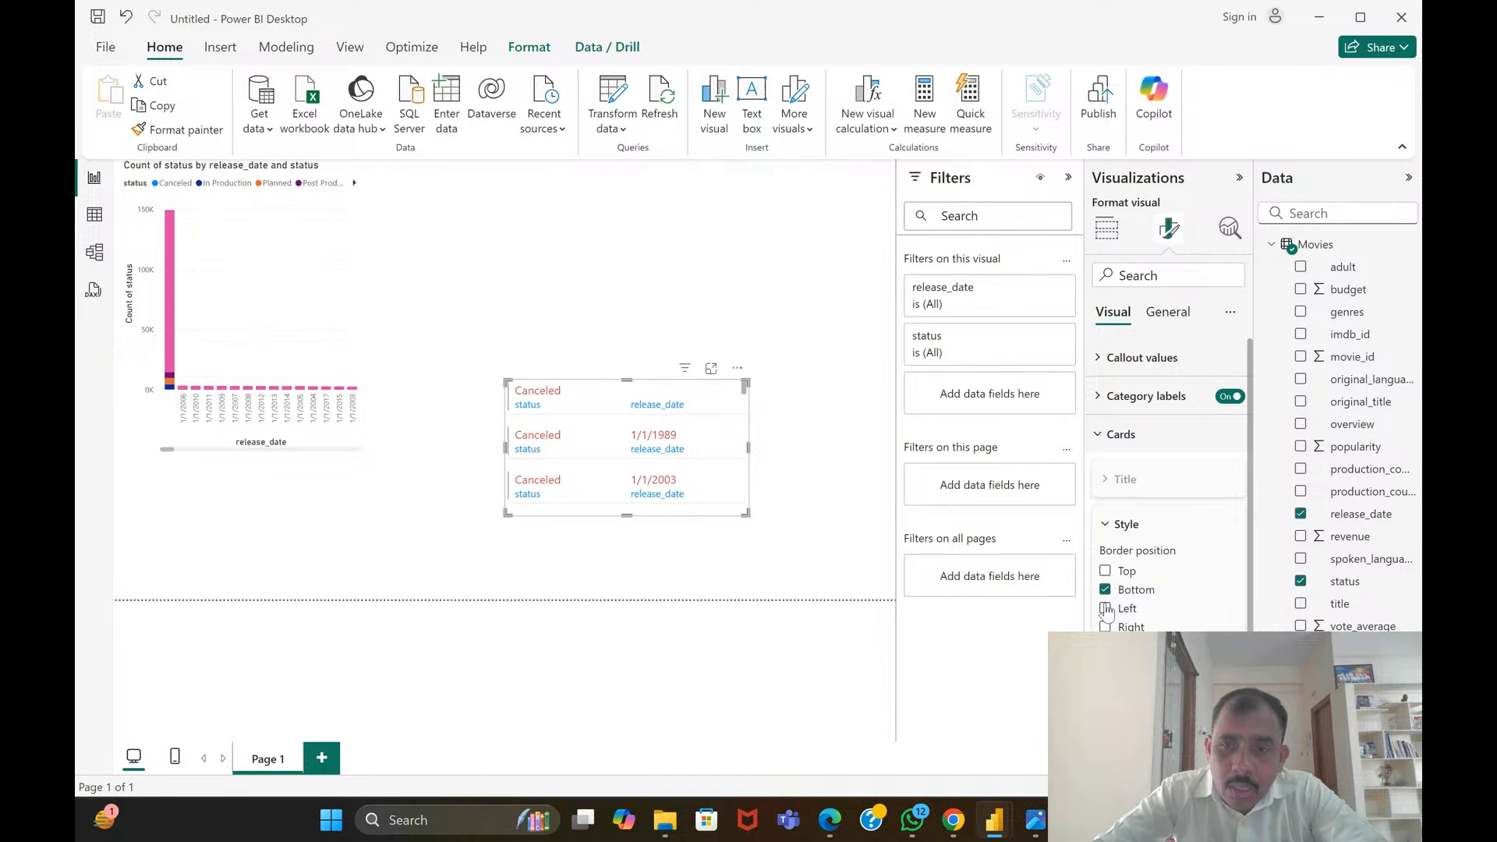
click(1106, 609)
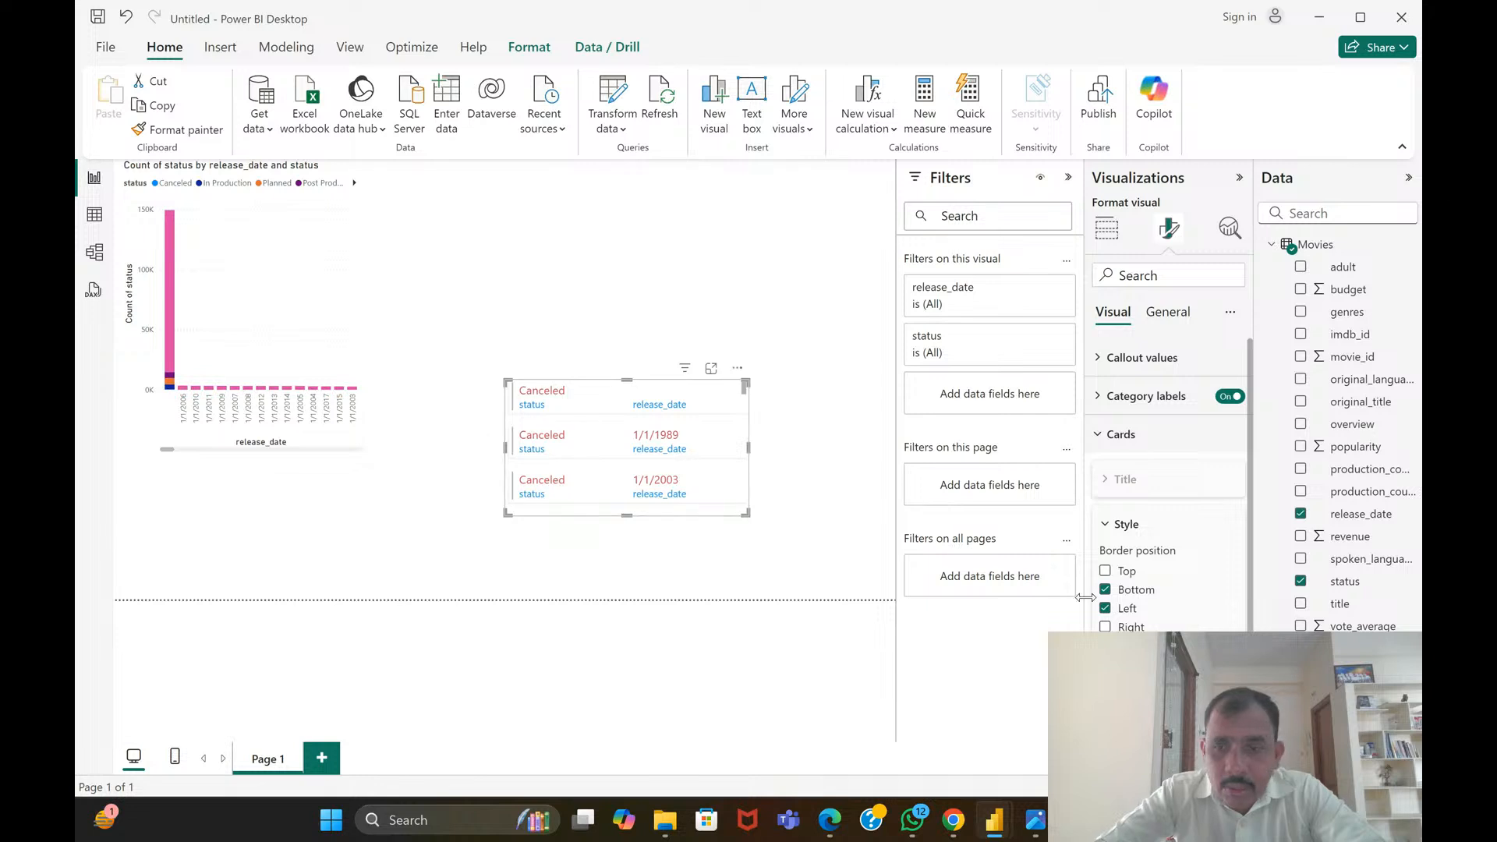
scroll(1123, 600, down, 3)
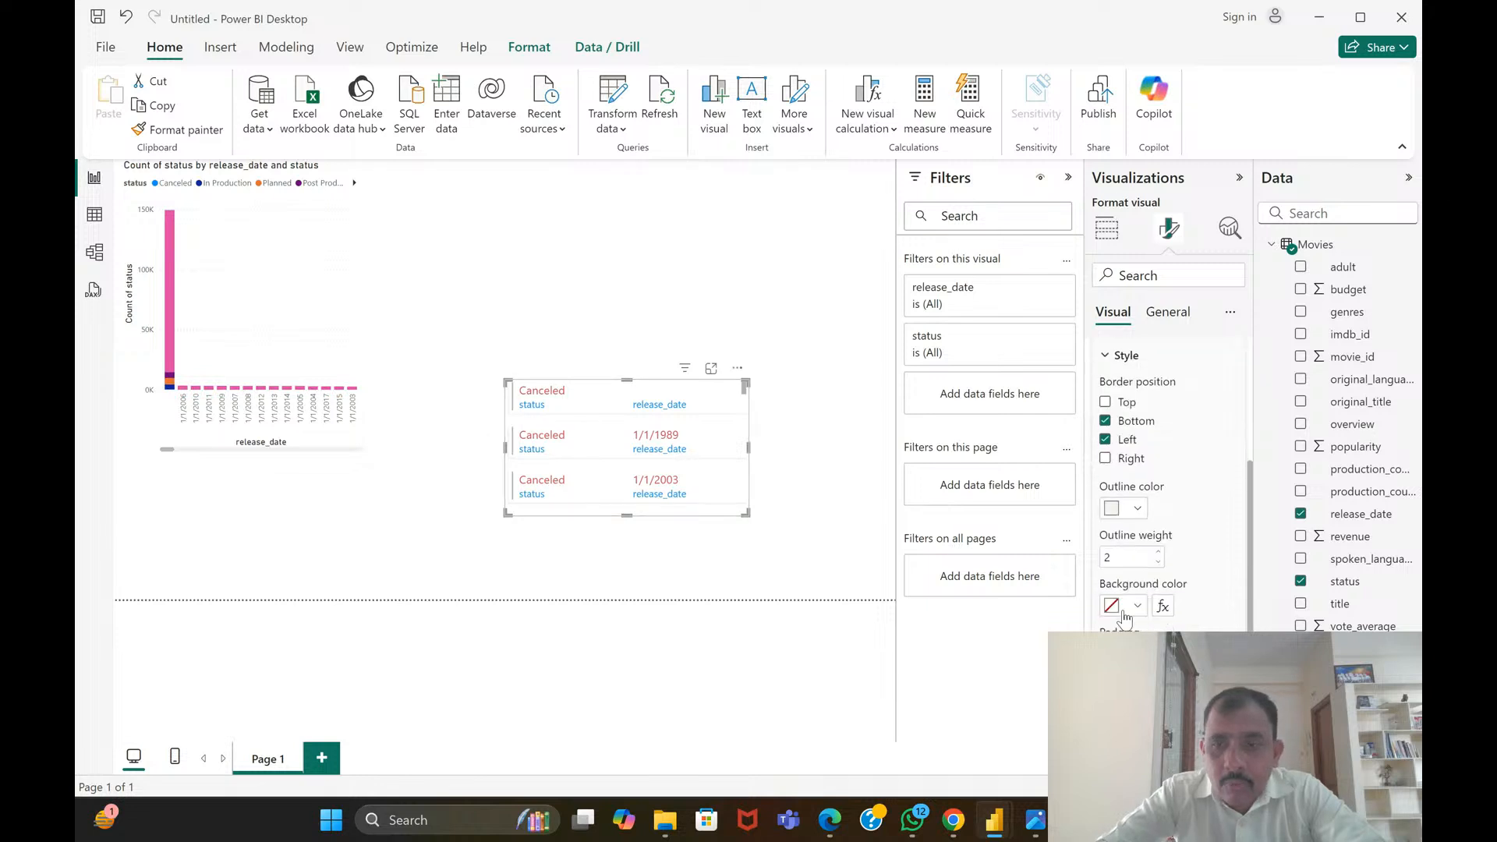
click(1131, 556)
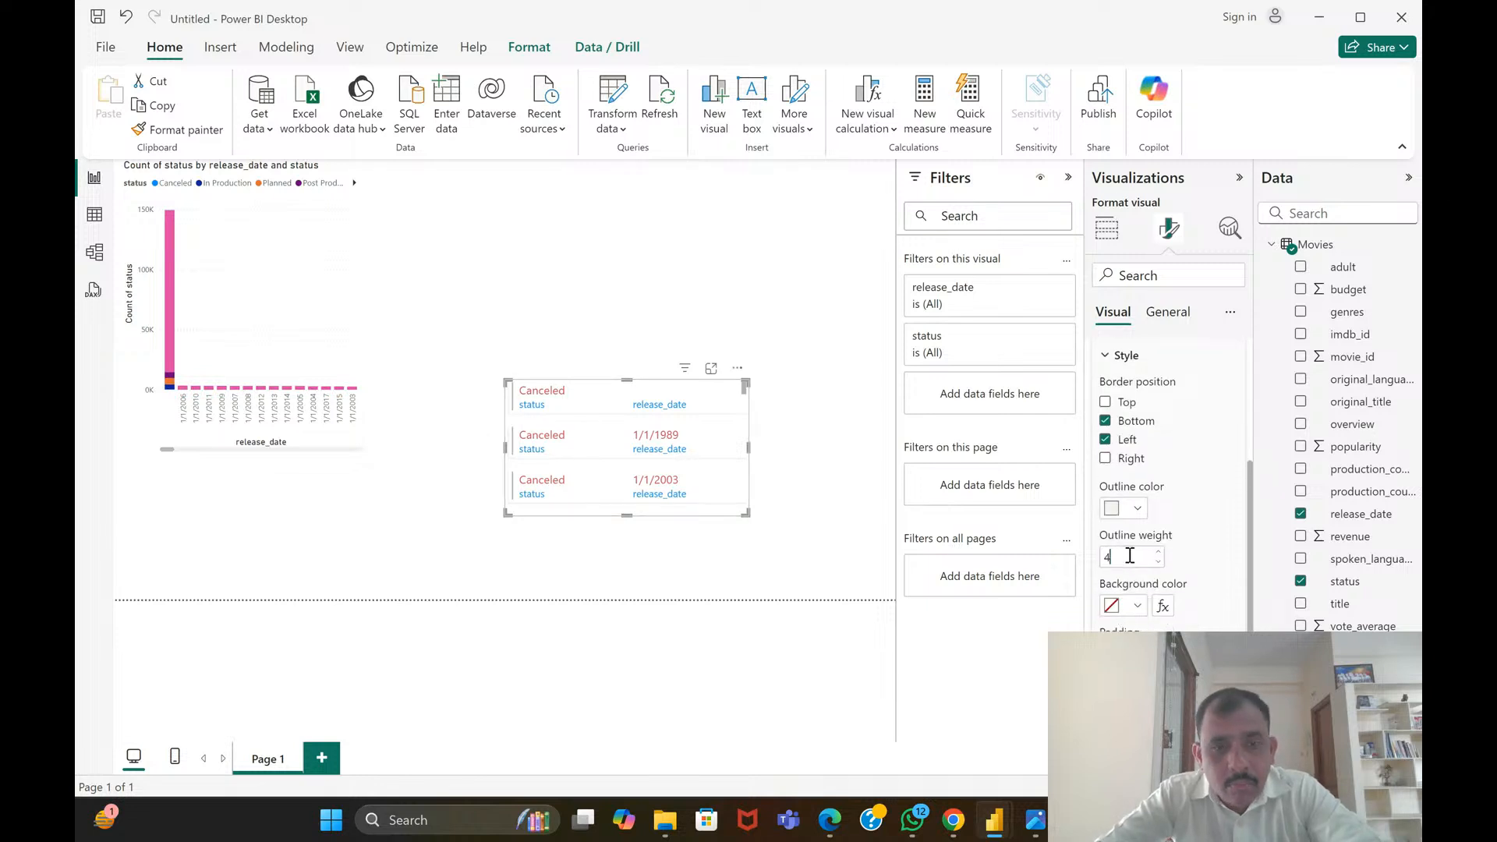
text(4)
click(863, 527)
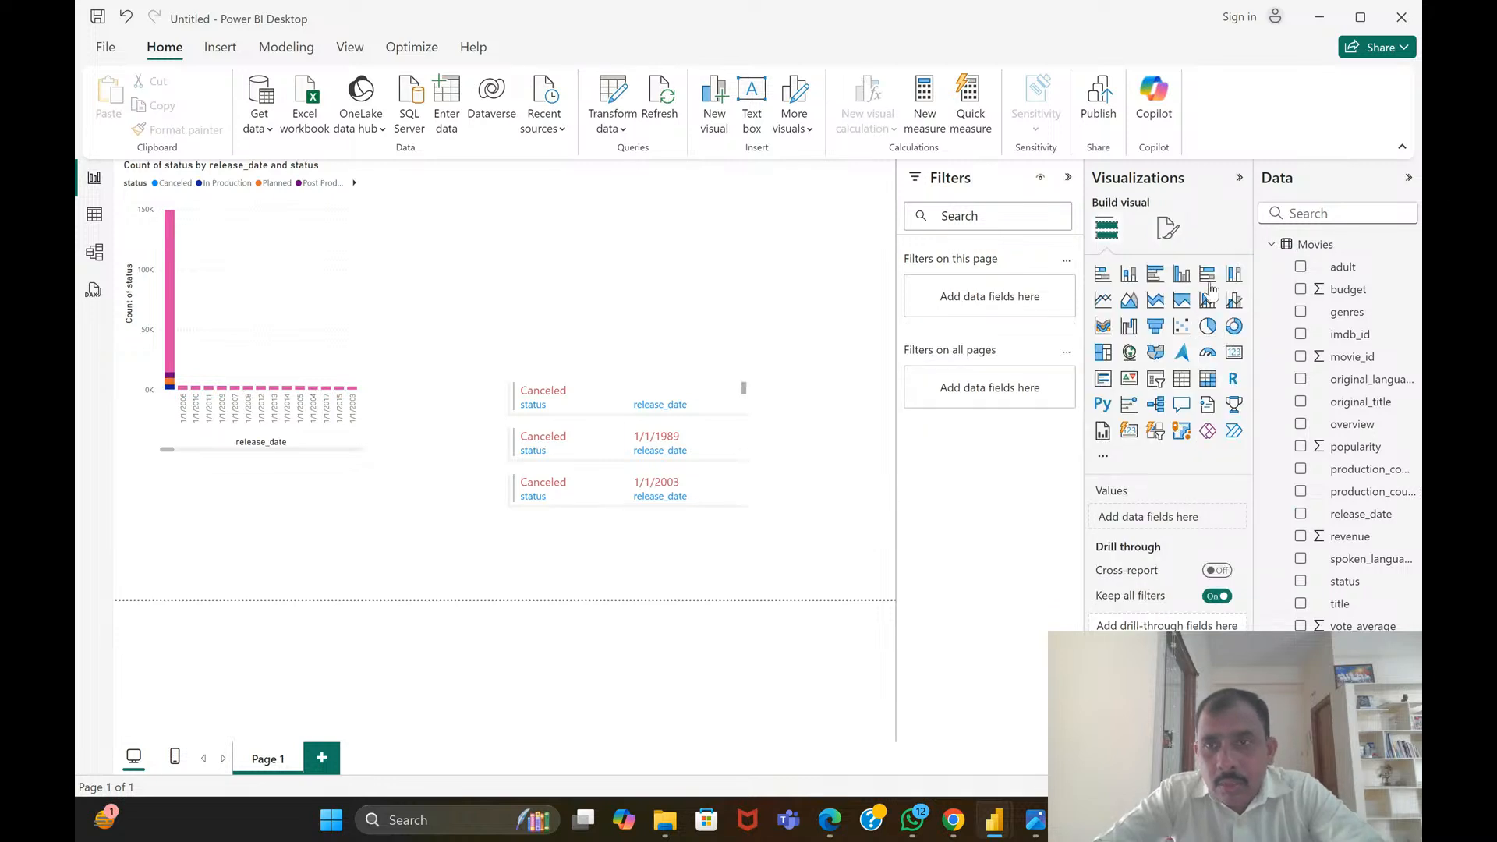
click(1167, 227)
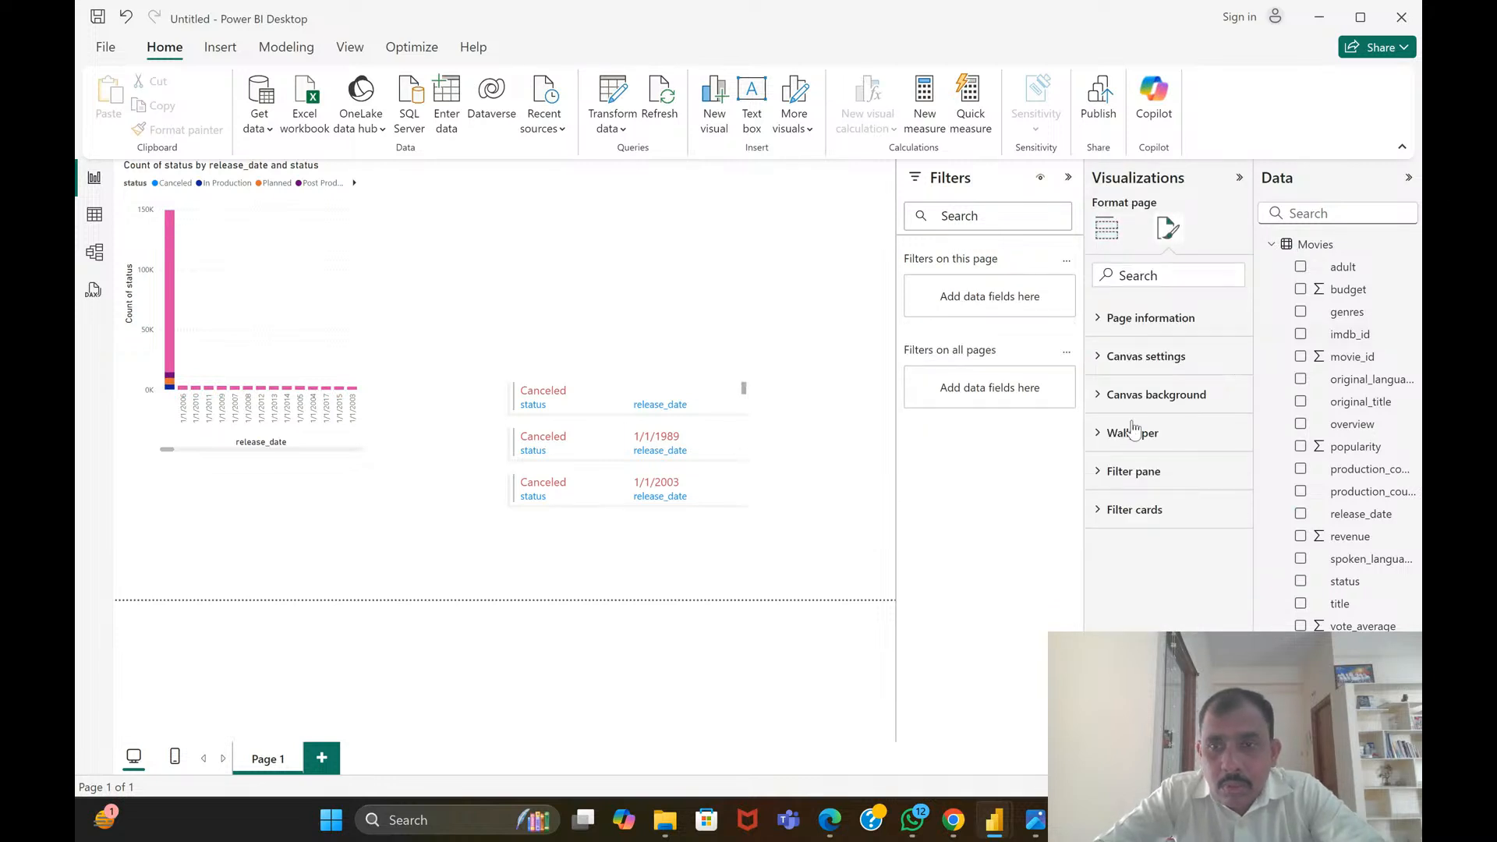
click(1115, 230)
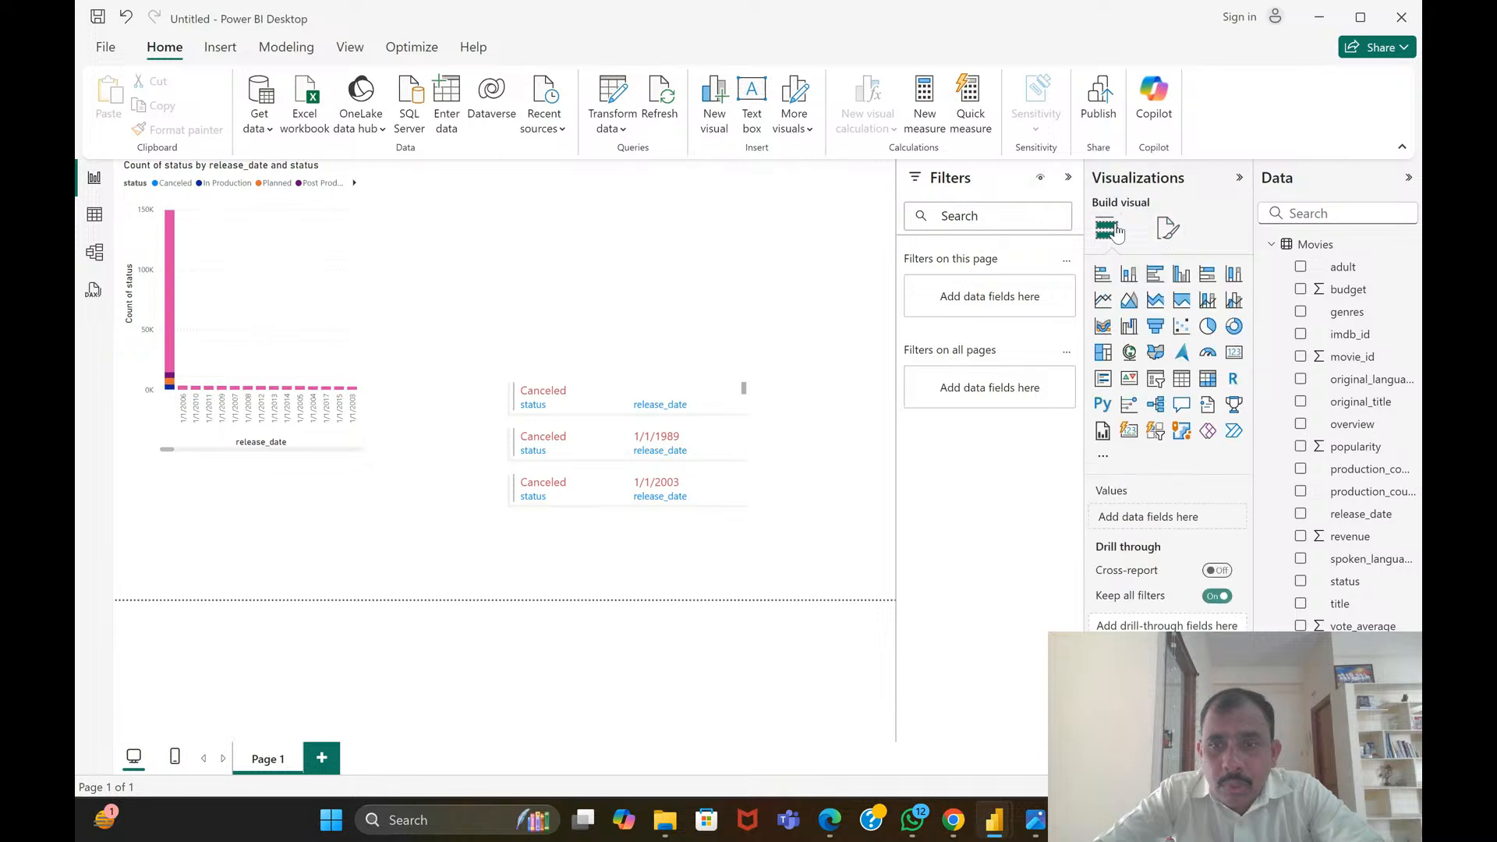
Open the Cards style options of the existing multi-row card with status and release_date, showing its border, outline and background settings
click(1110, 382)
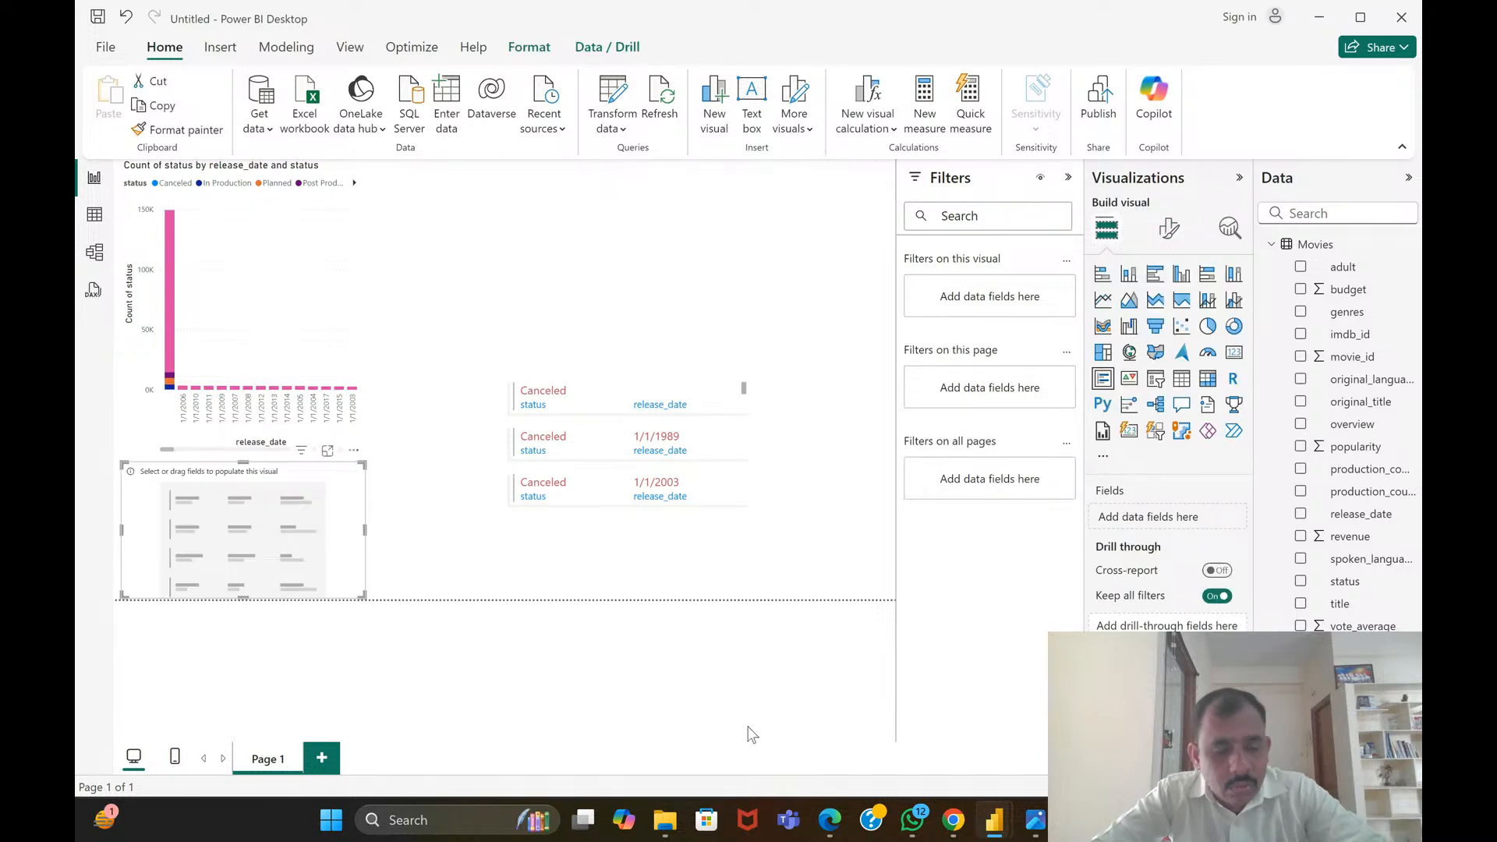
key(ctrl+z)
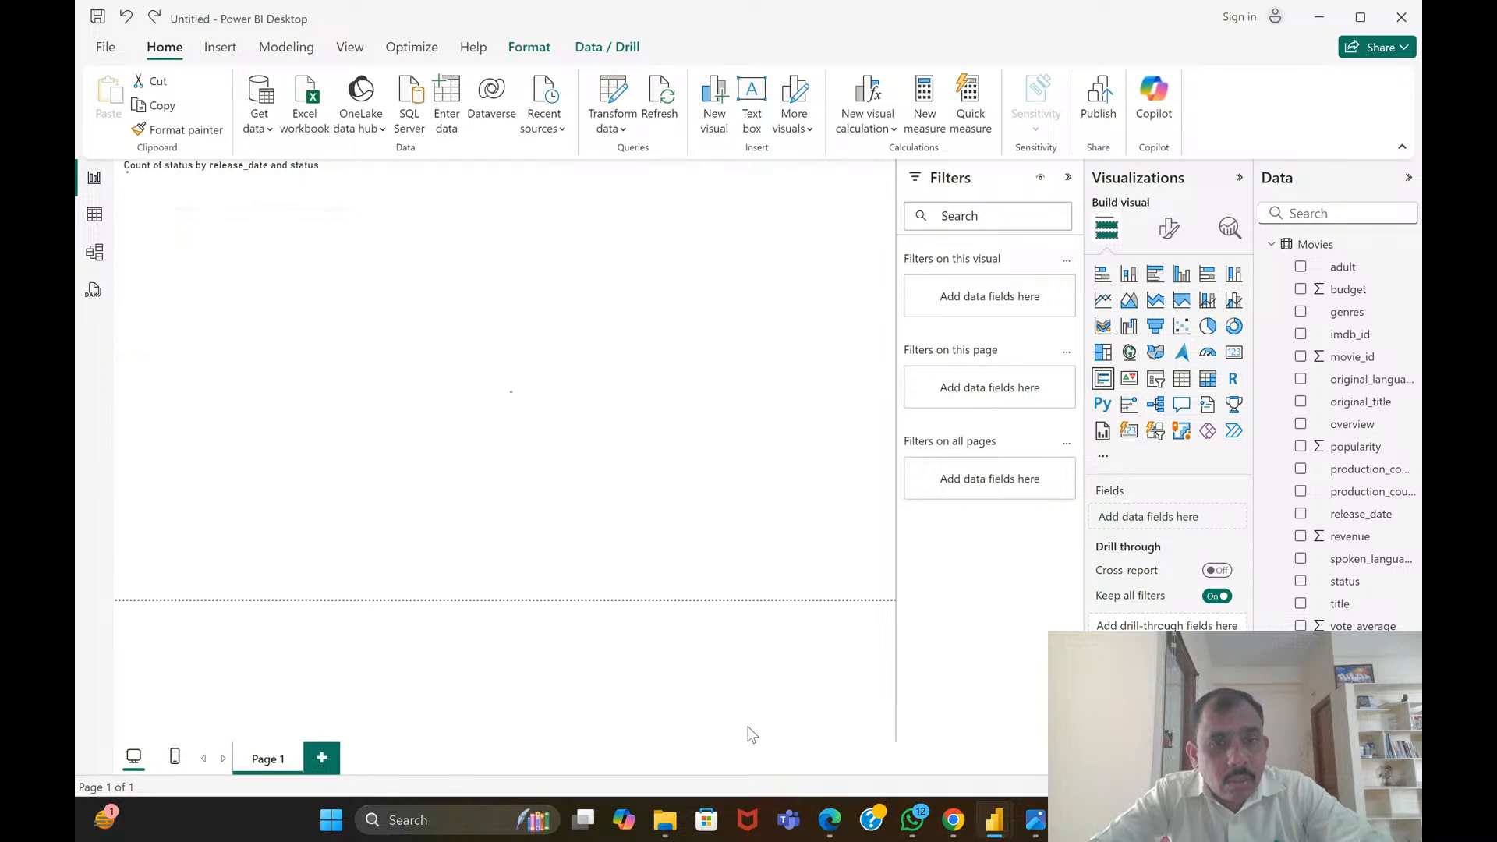
click(629, 490)
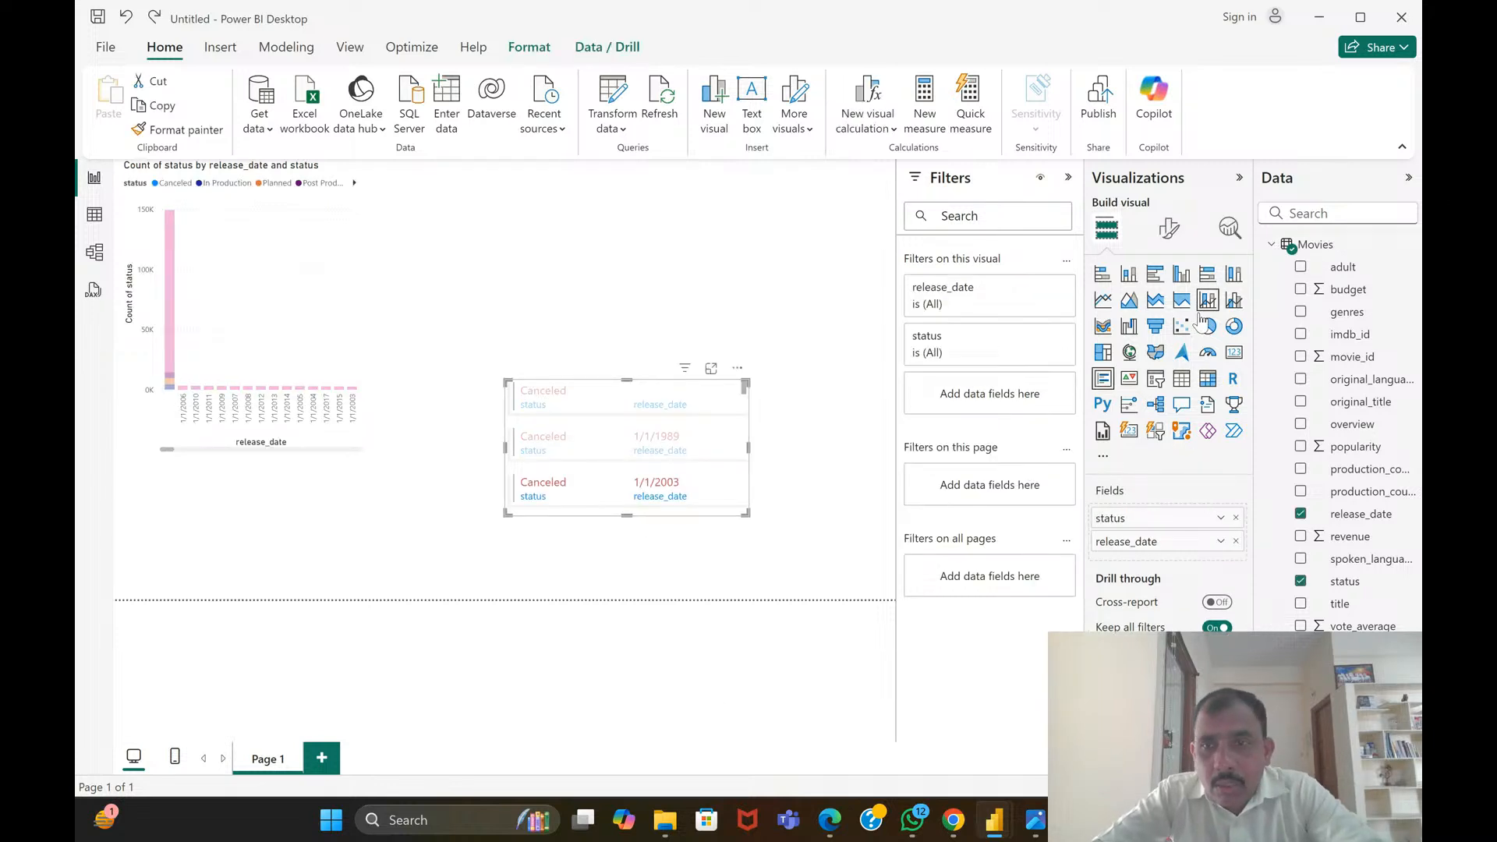
click(1169, 232)
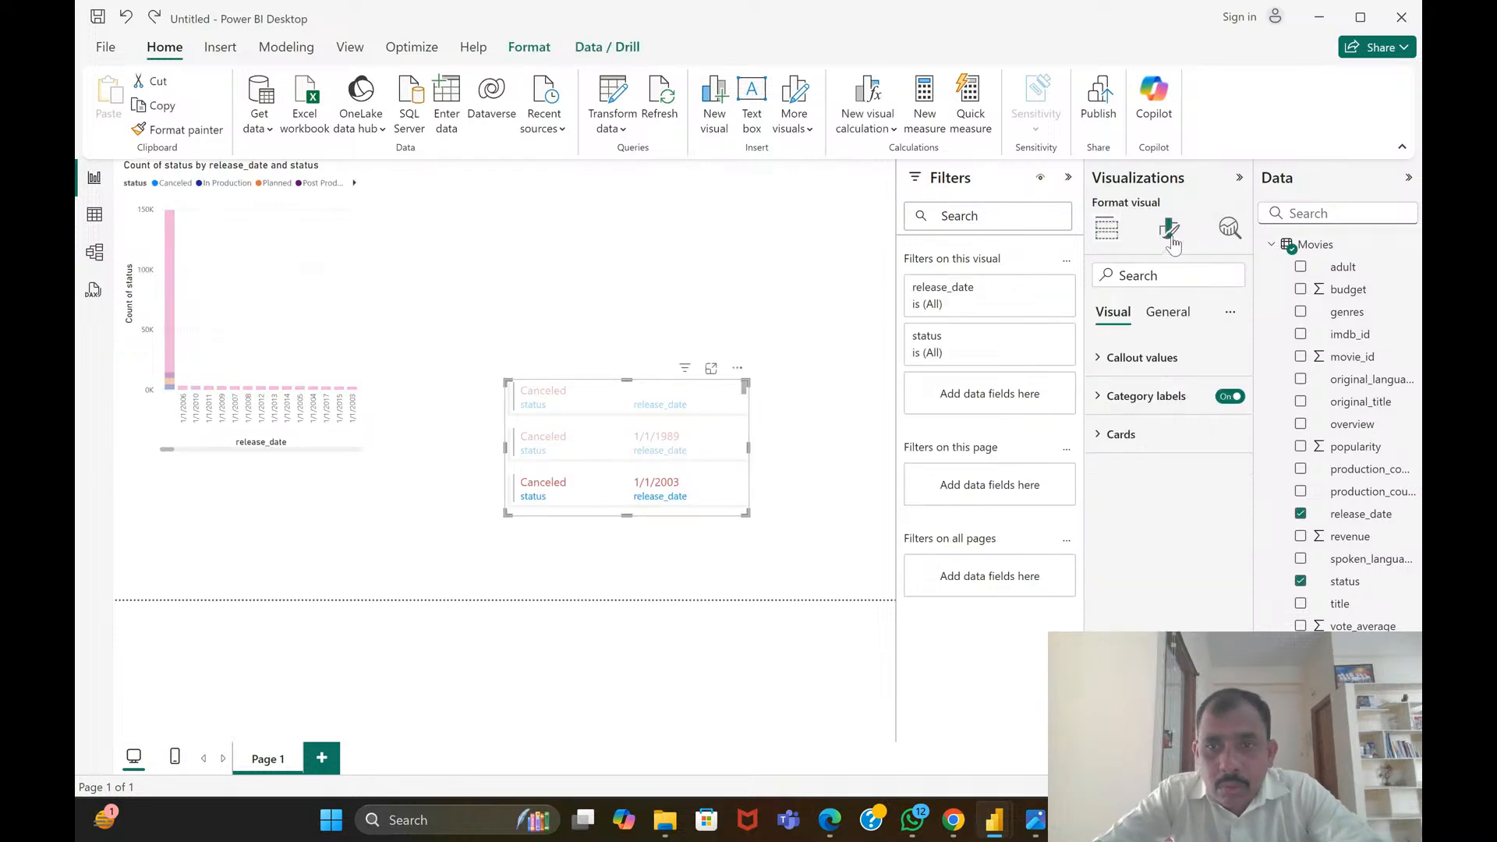
click(1121, 435)
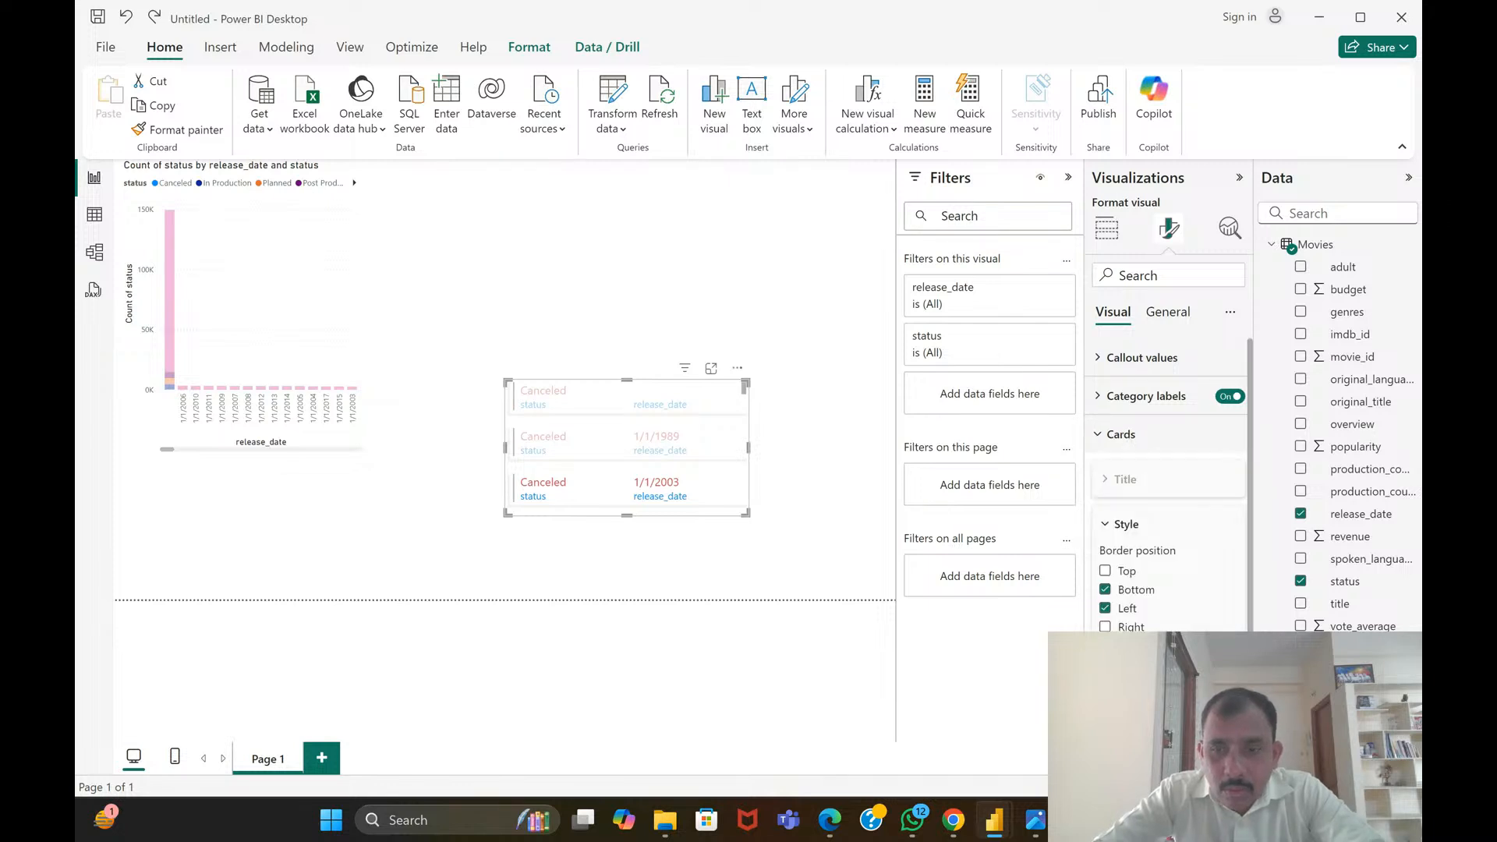
scroll(1168, 485, down, 2)
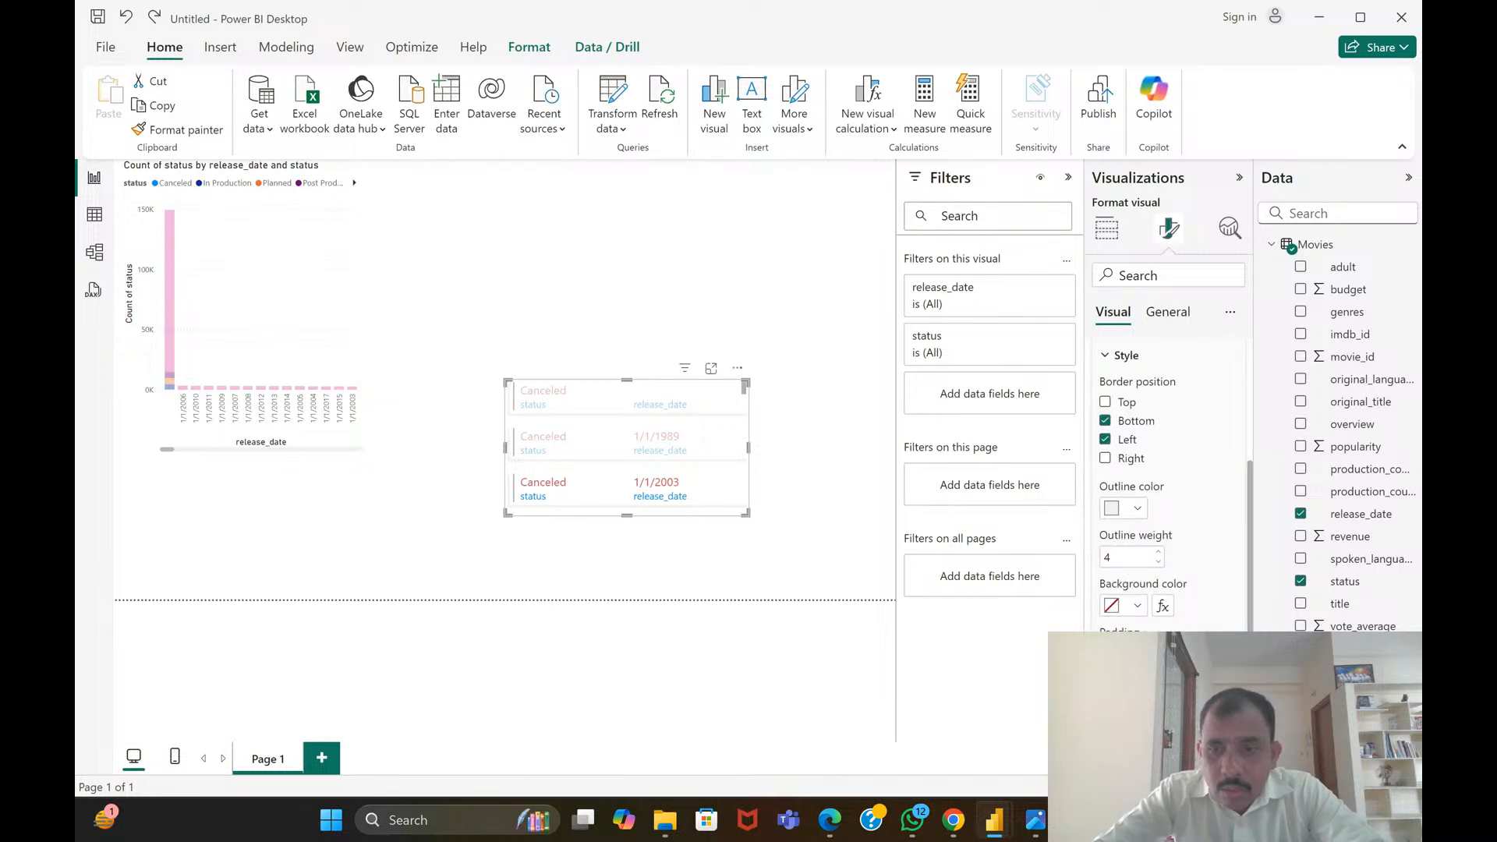
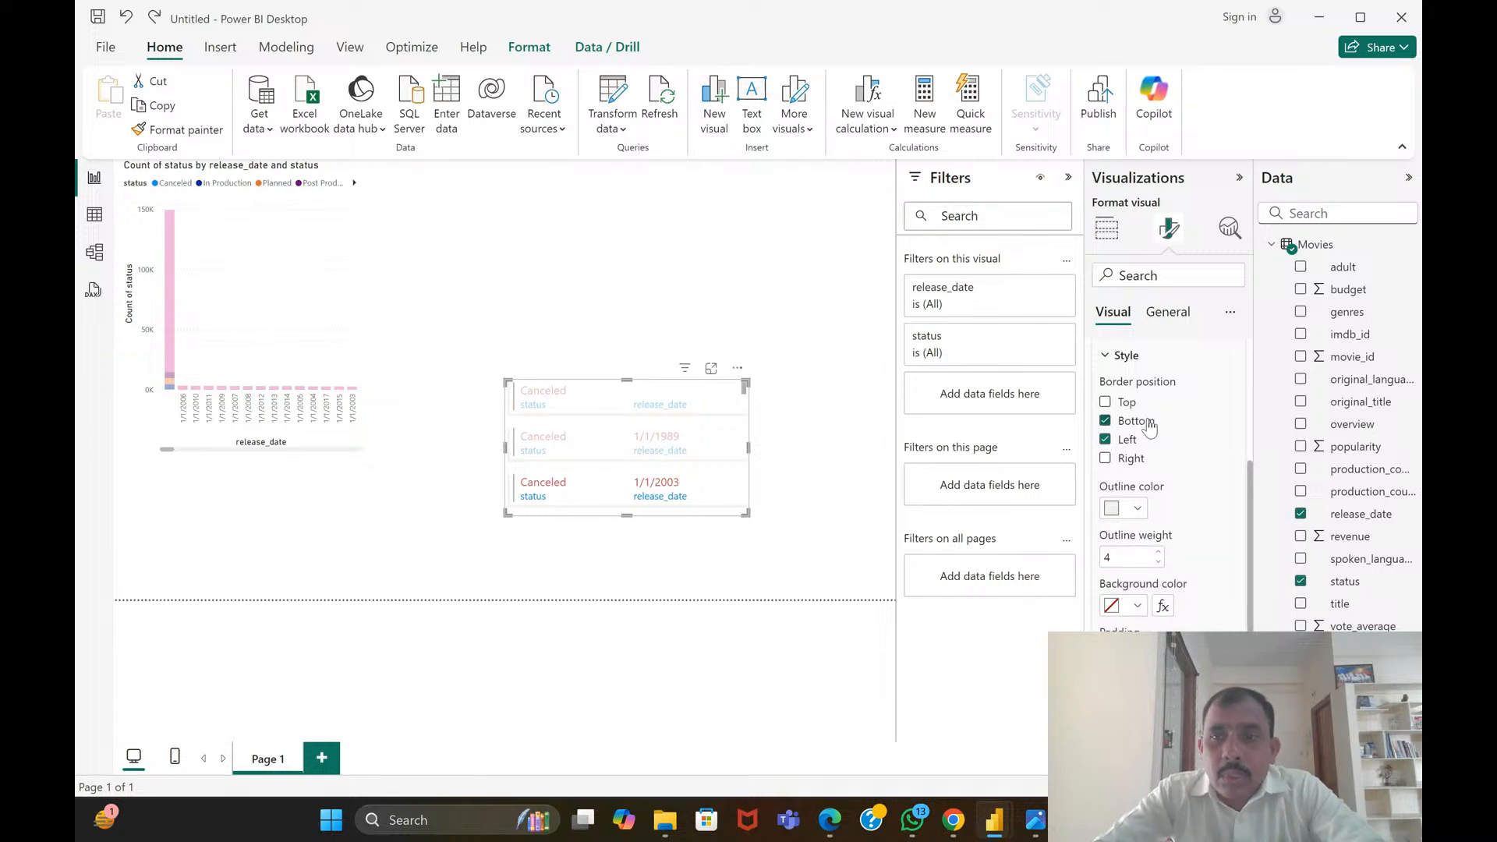
Set the outline color of the multi-row card's cards to purple and skim through its entries
scroll(1149, 428, up, 3)
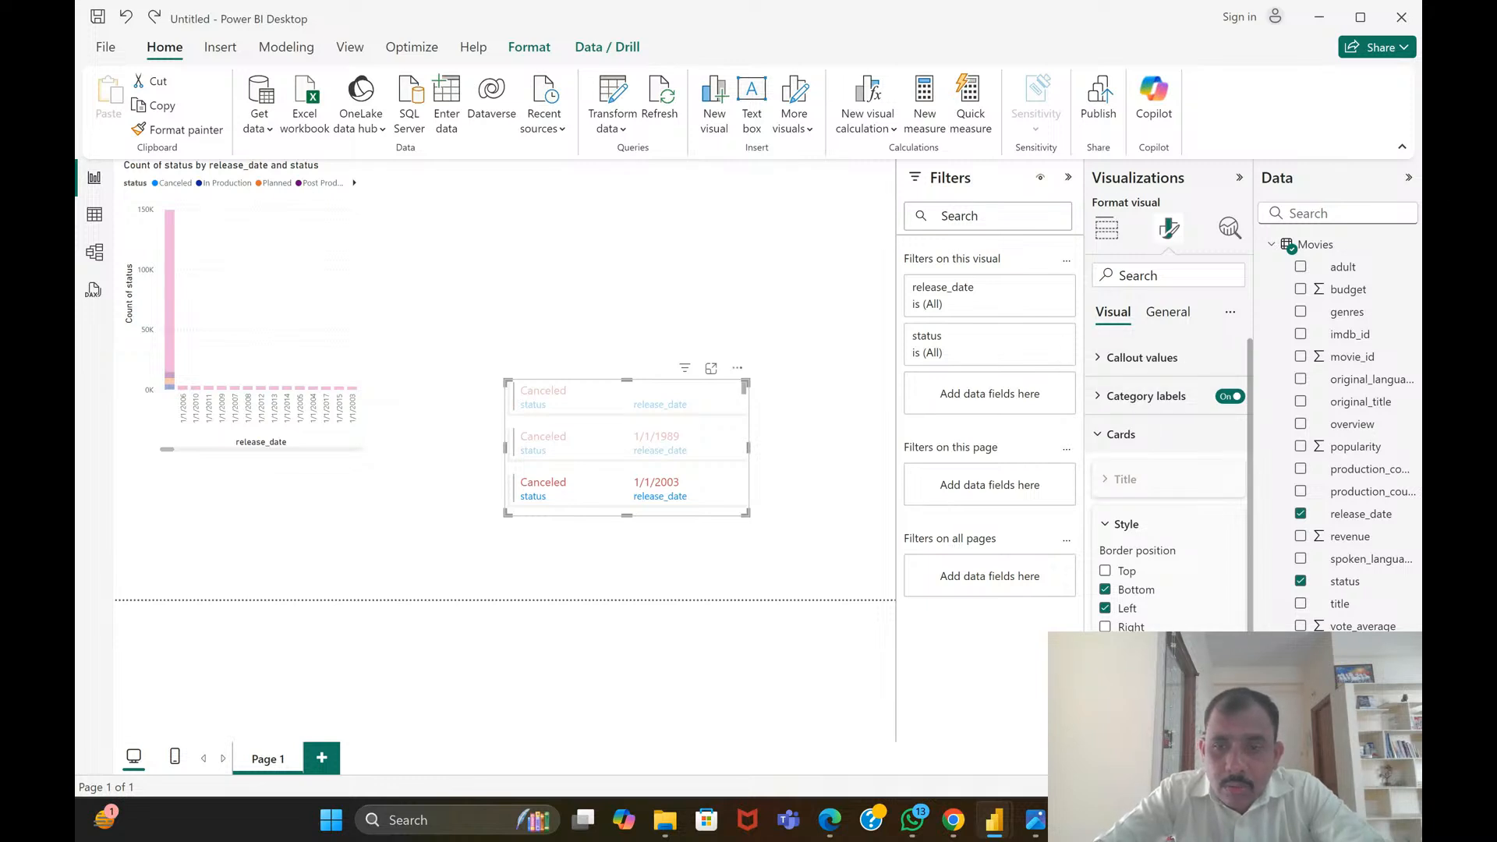
click(1123, 677)
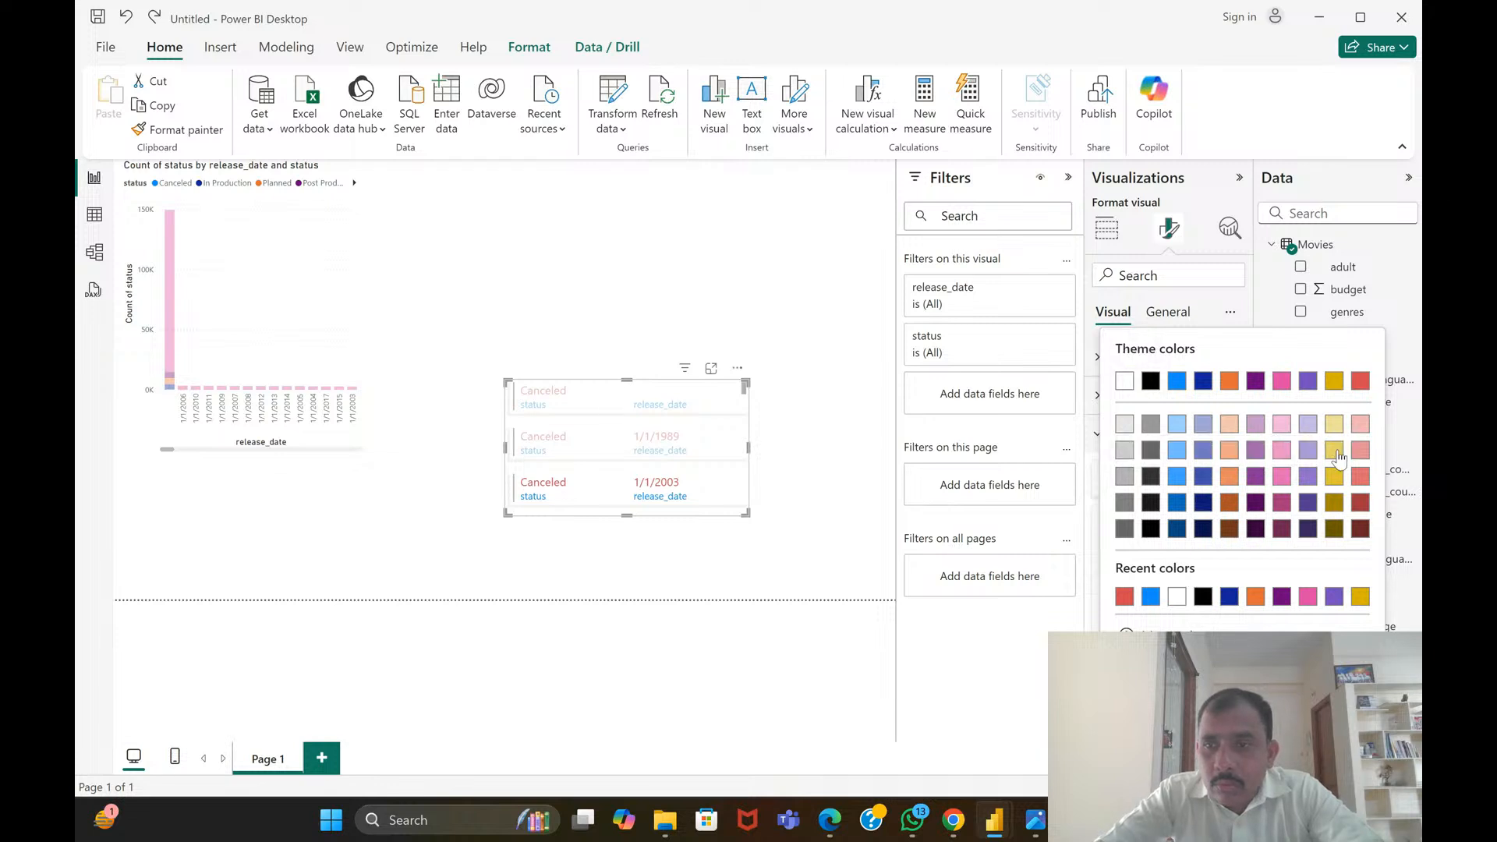
click(1307, 483)
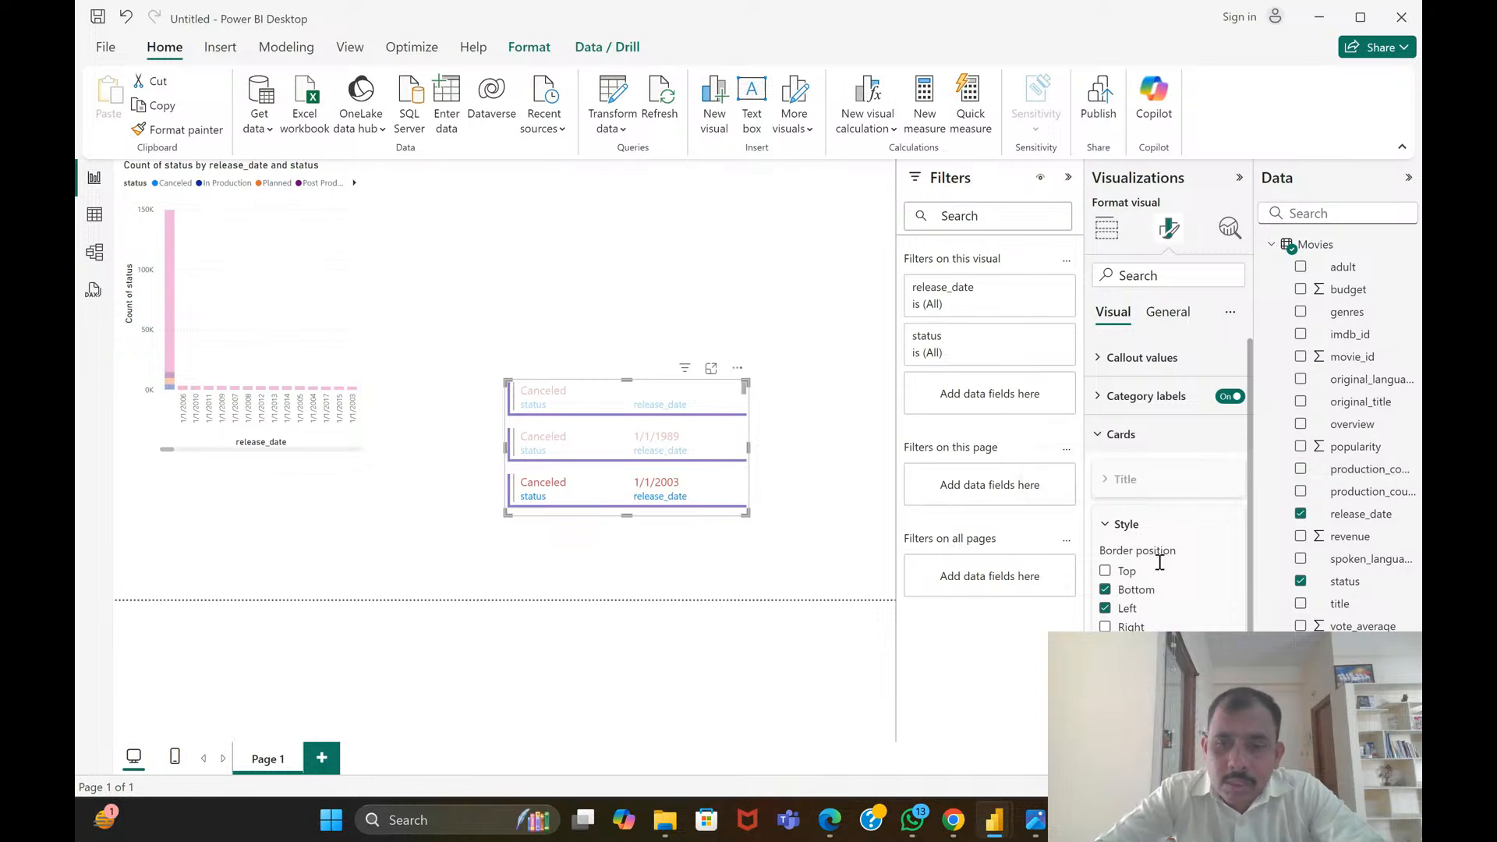
scroll(1170, 483, down, 2)
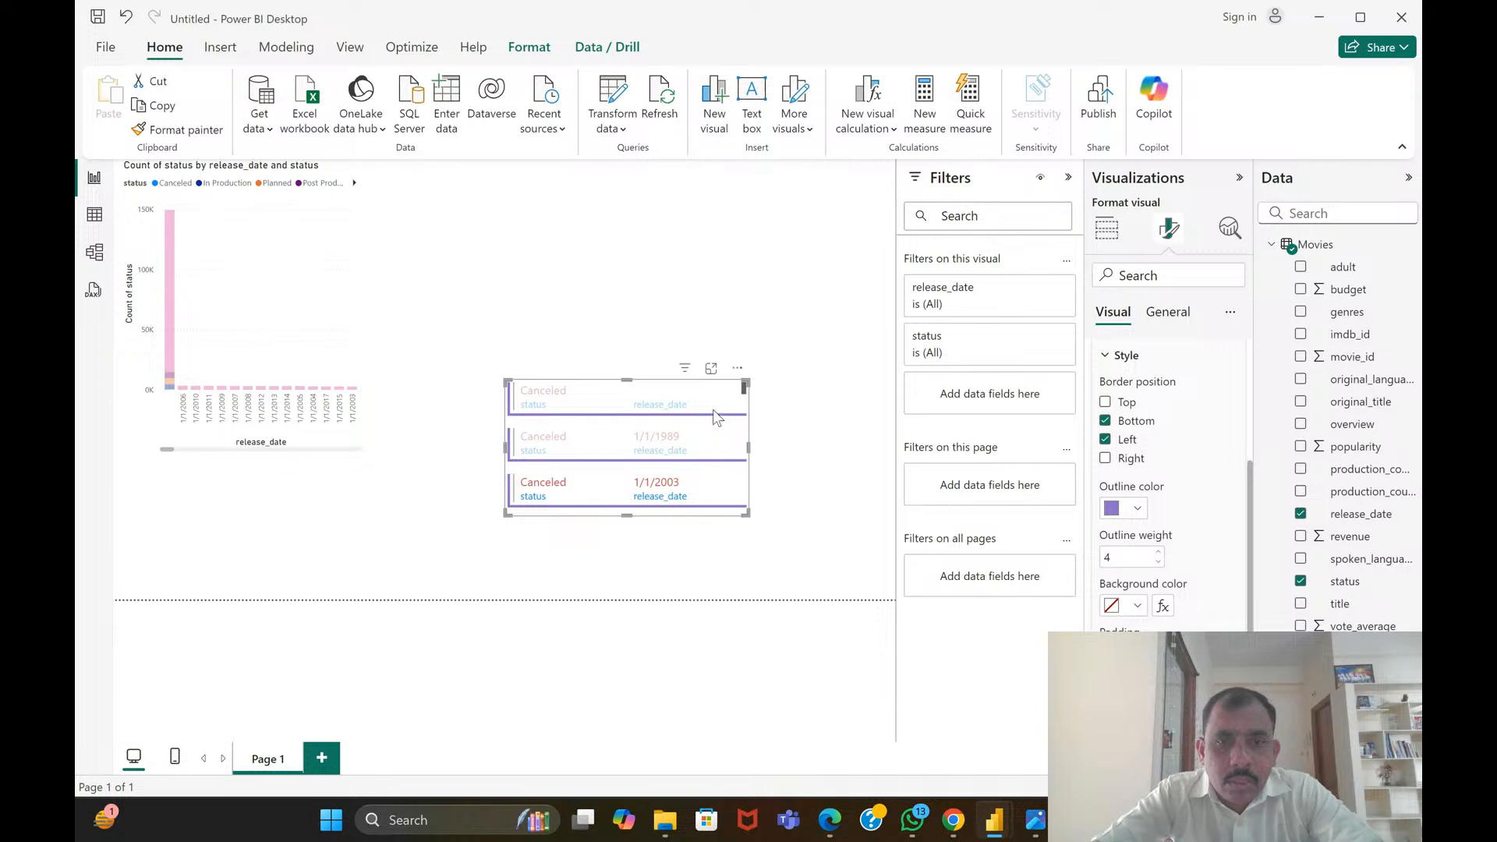
click(788, 451)
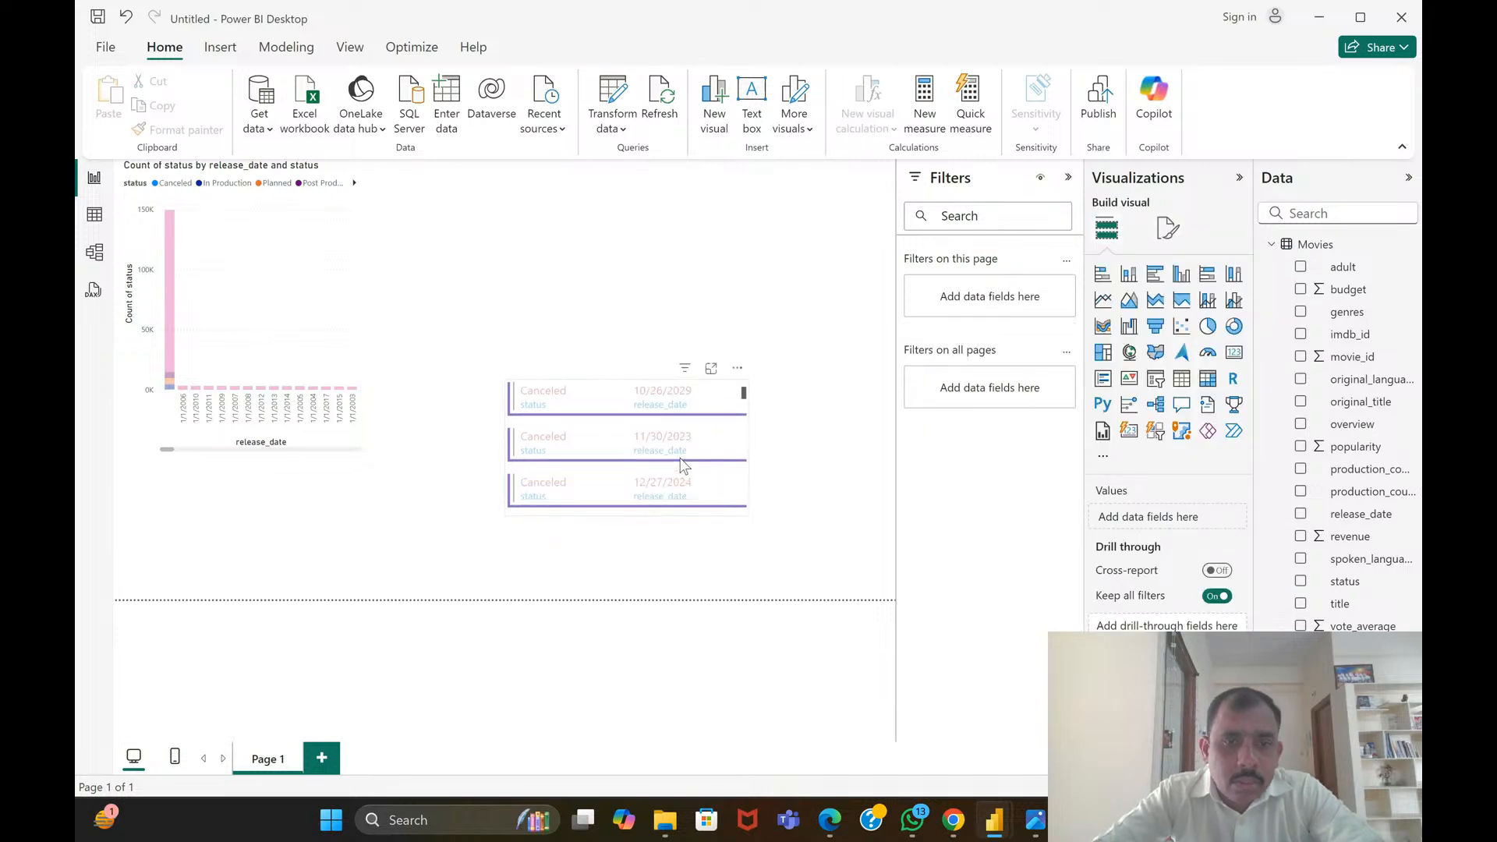
scroll(677, 460, down, 3)
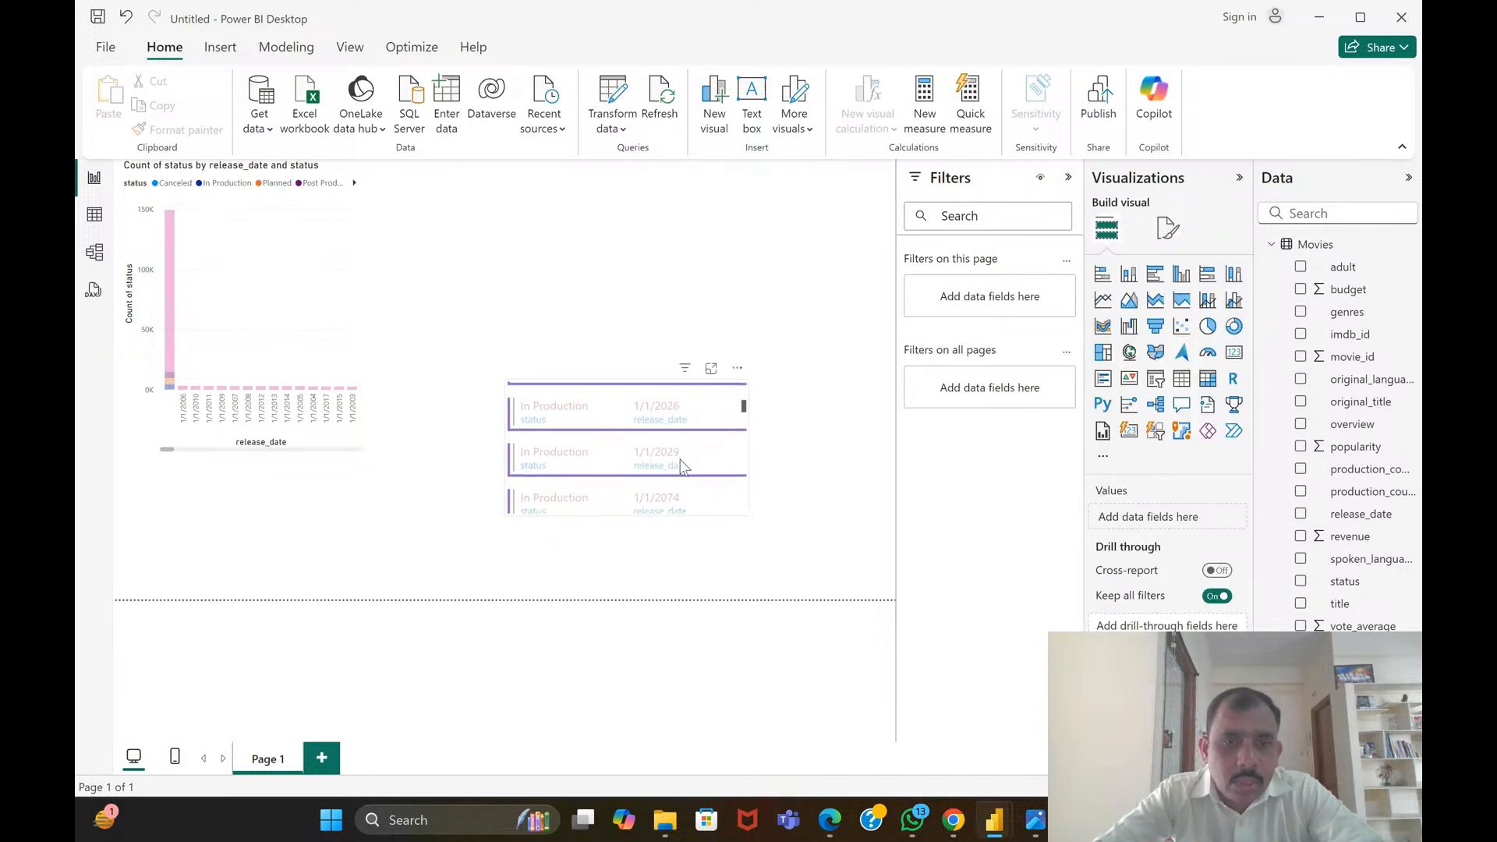
Clear the highlighted entry in the multi-row card and set its cards' outline color to light gray
click(658, 446)
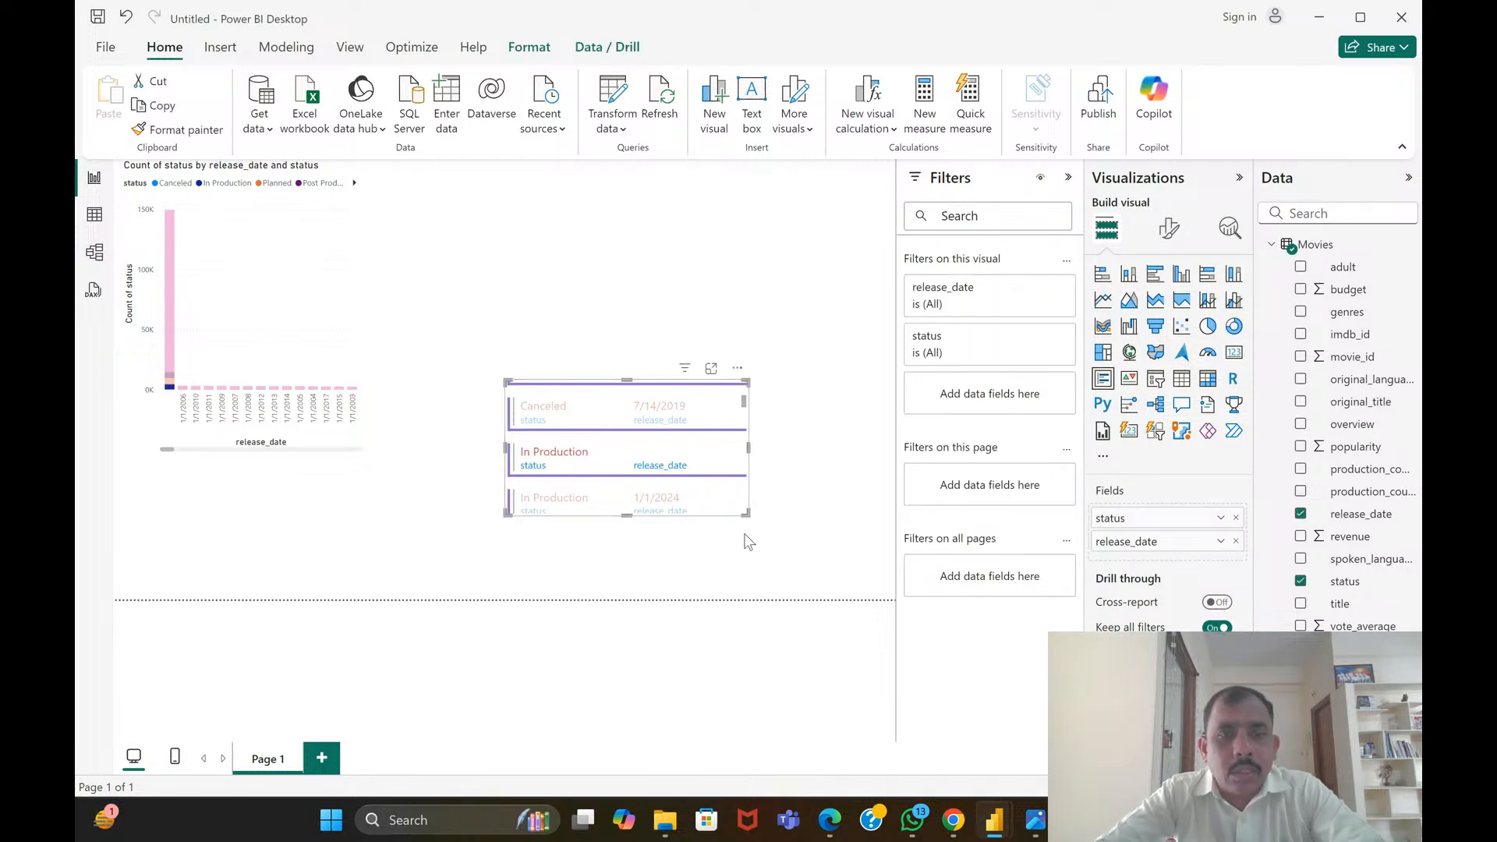
click(671, 450)
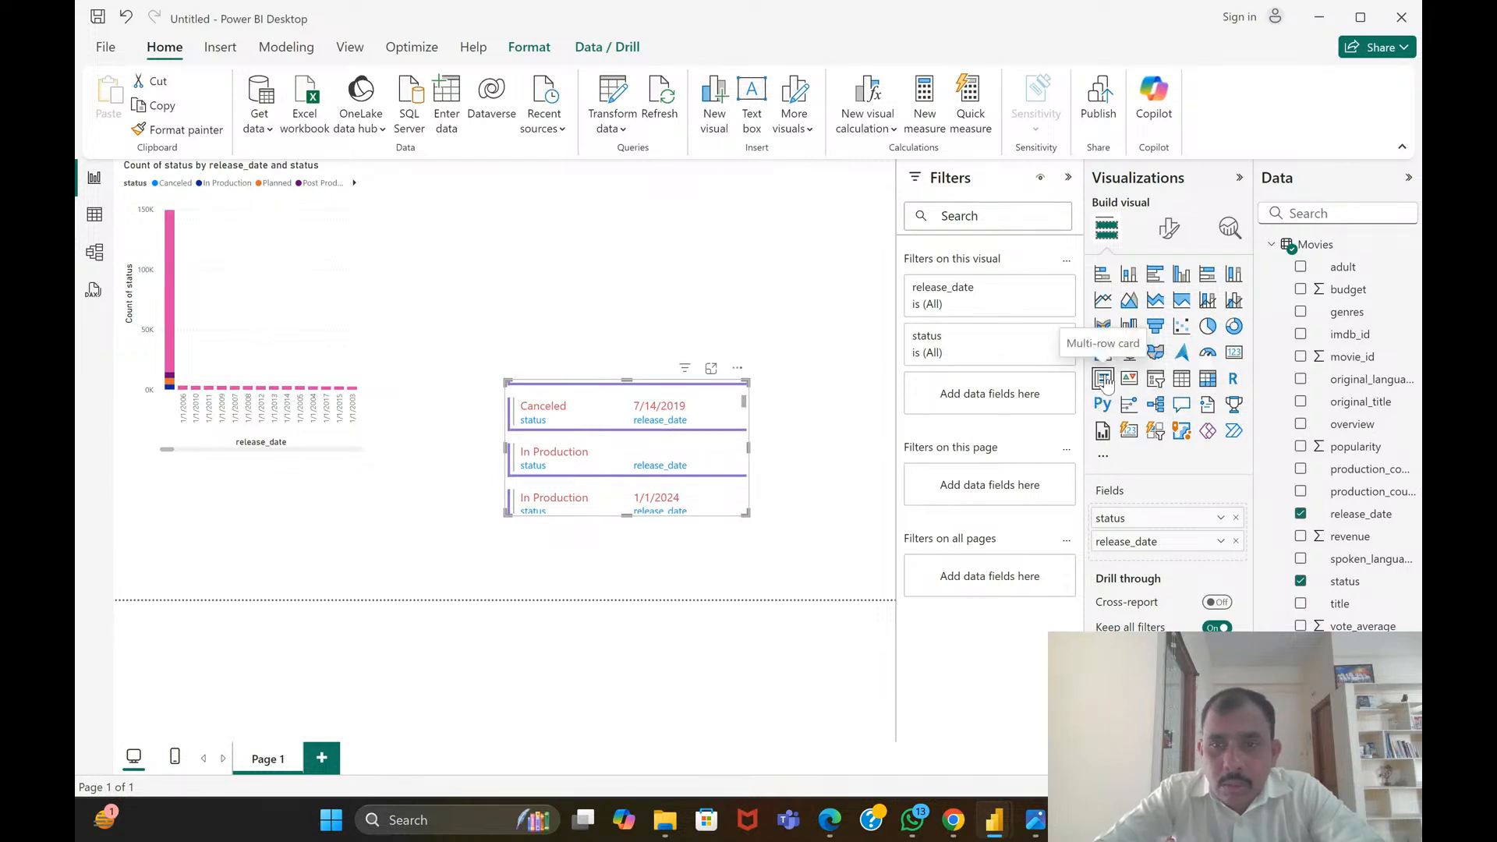
click(1167, 232)
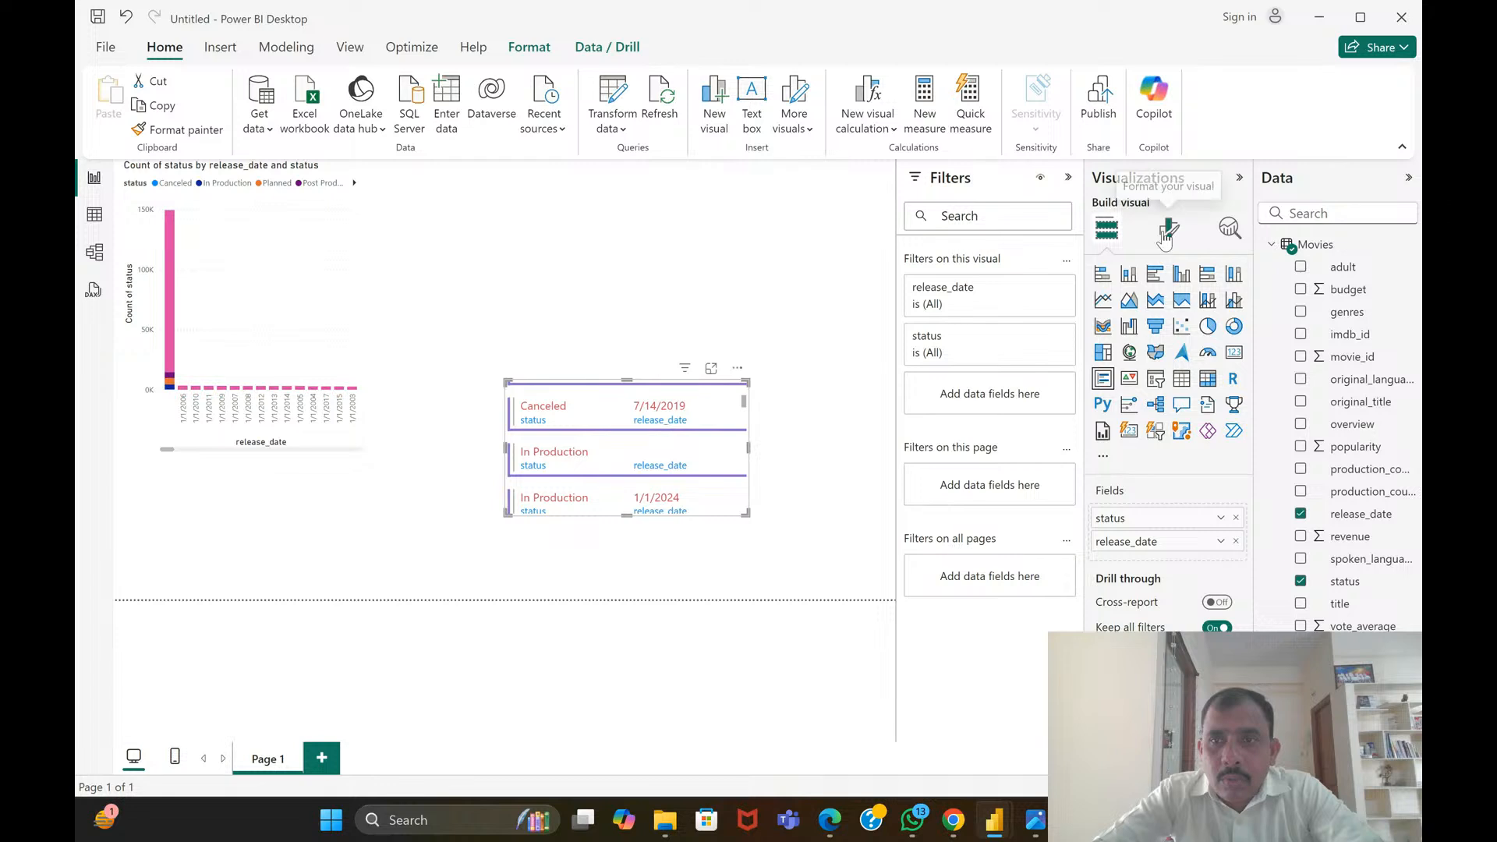
click(1125, 439)
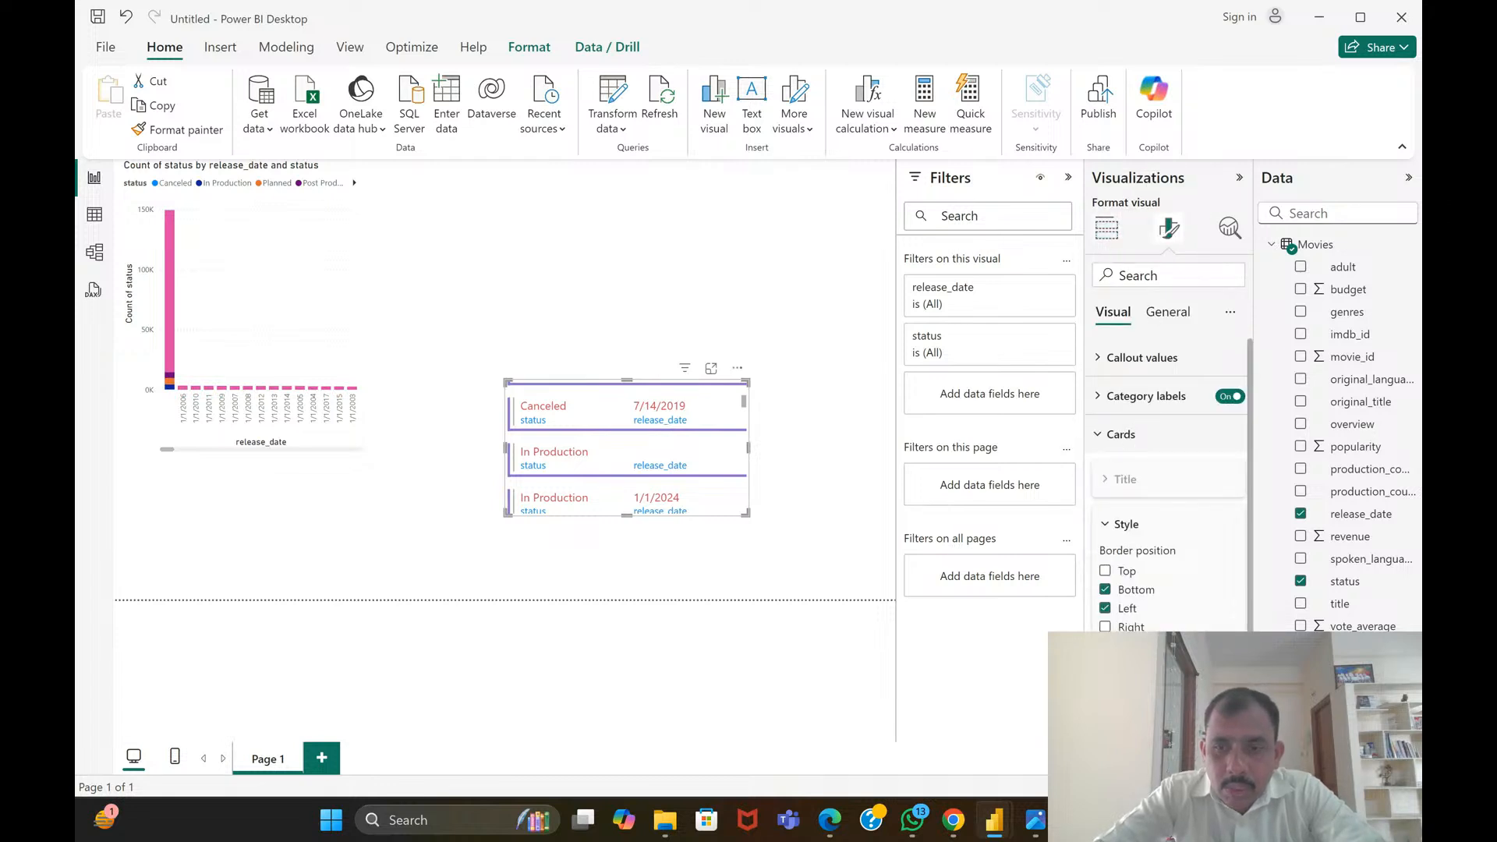
click(1117, 676)
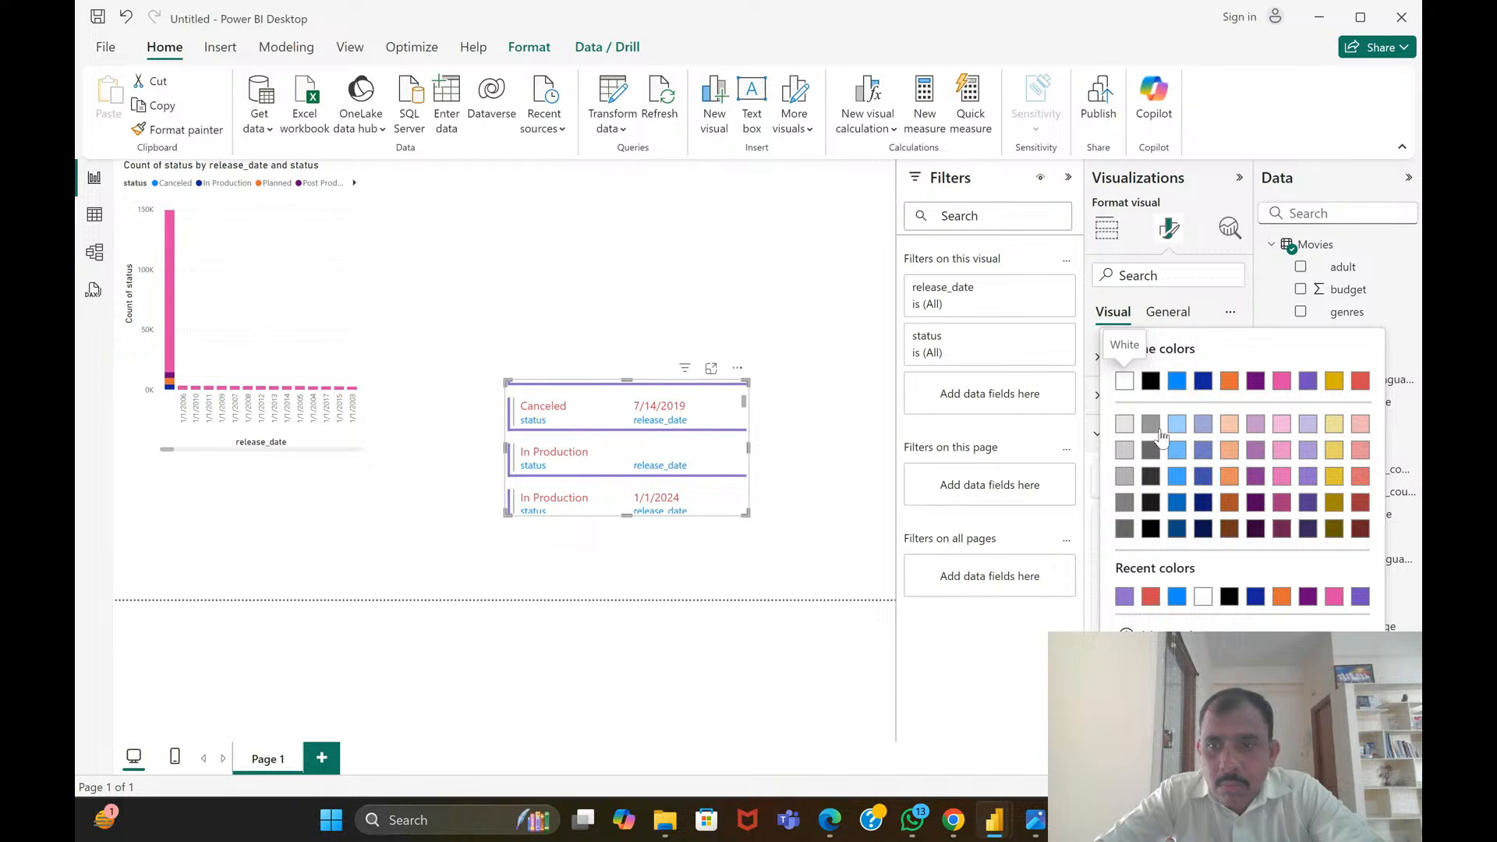
click(1125, 423)
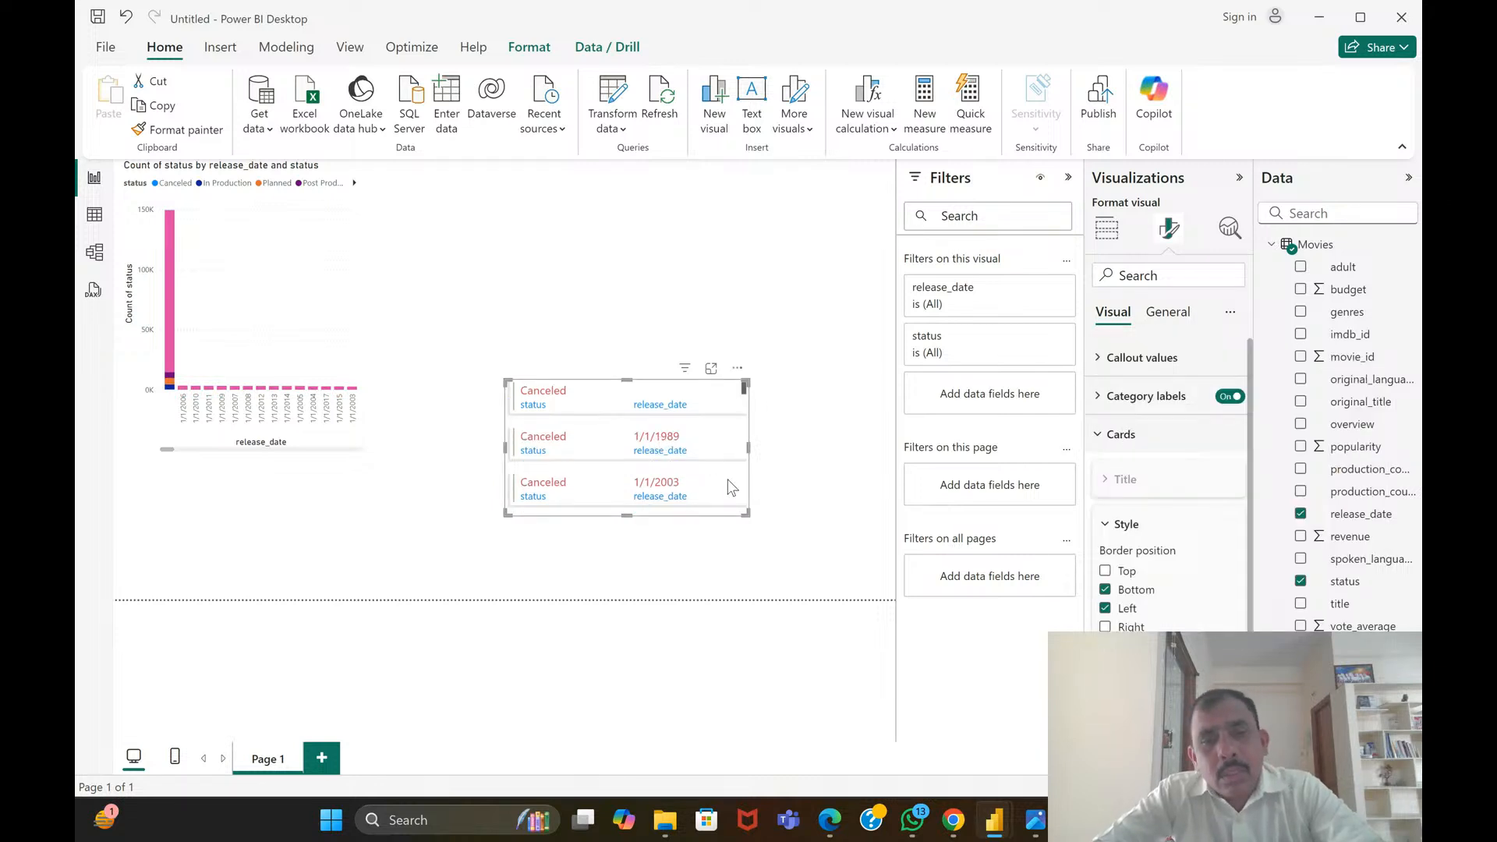
Skim through the multi-row card's status and release_date entries to examine the restyled borders
click(835, 505)
scroll(719, 458, down, 2)
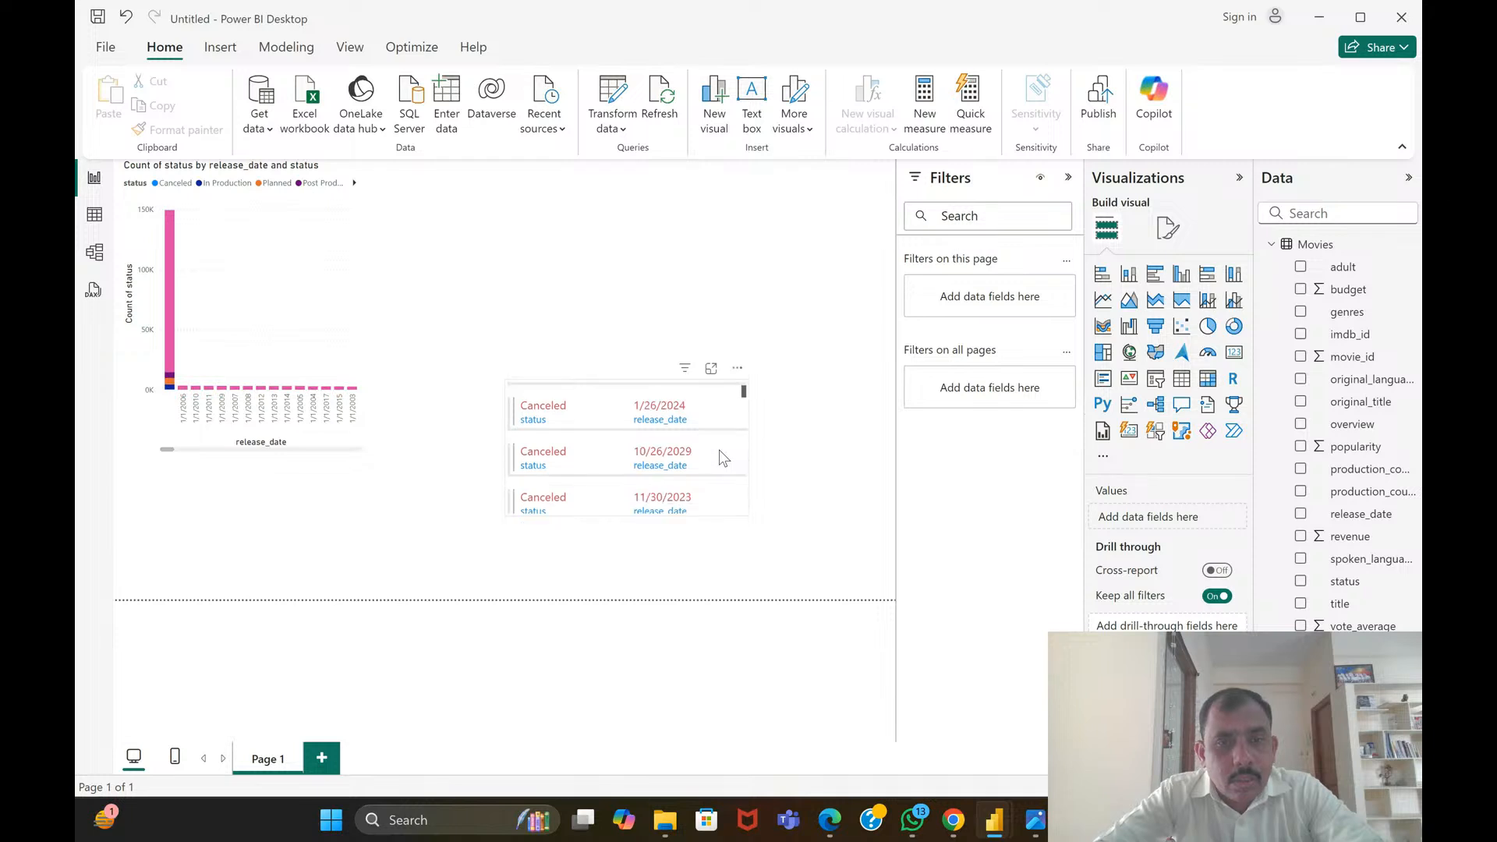
scroll(719, 458, down, 2)
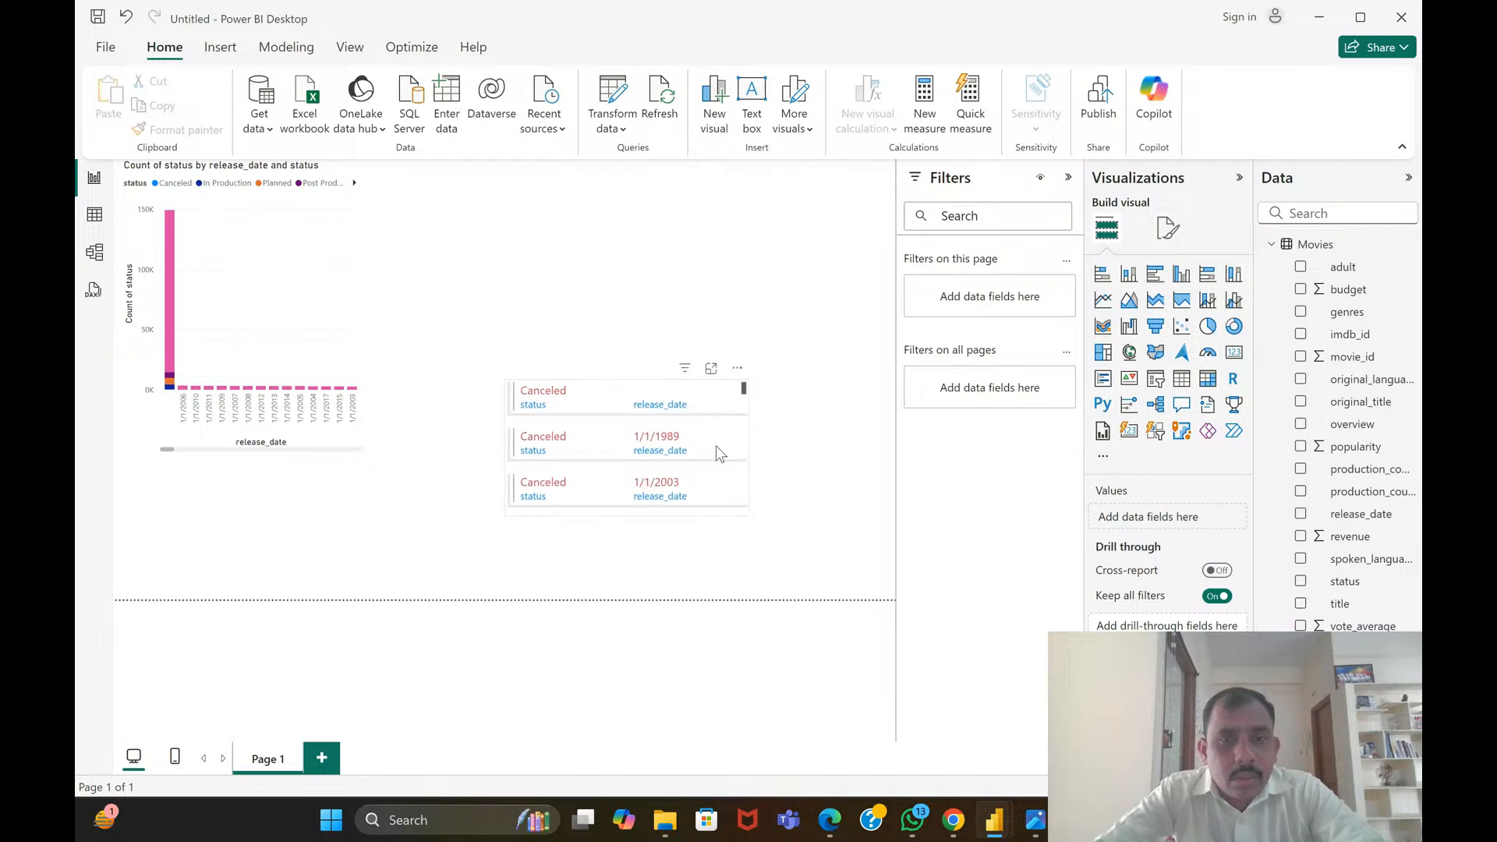
scroll(716, 446, down, 4)
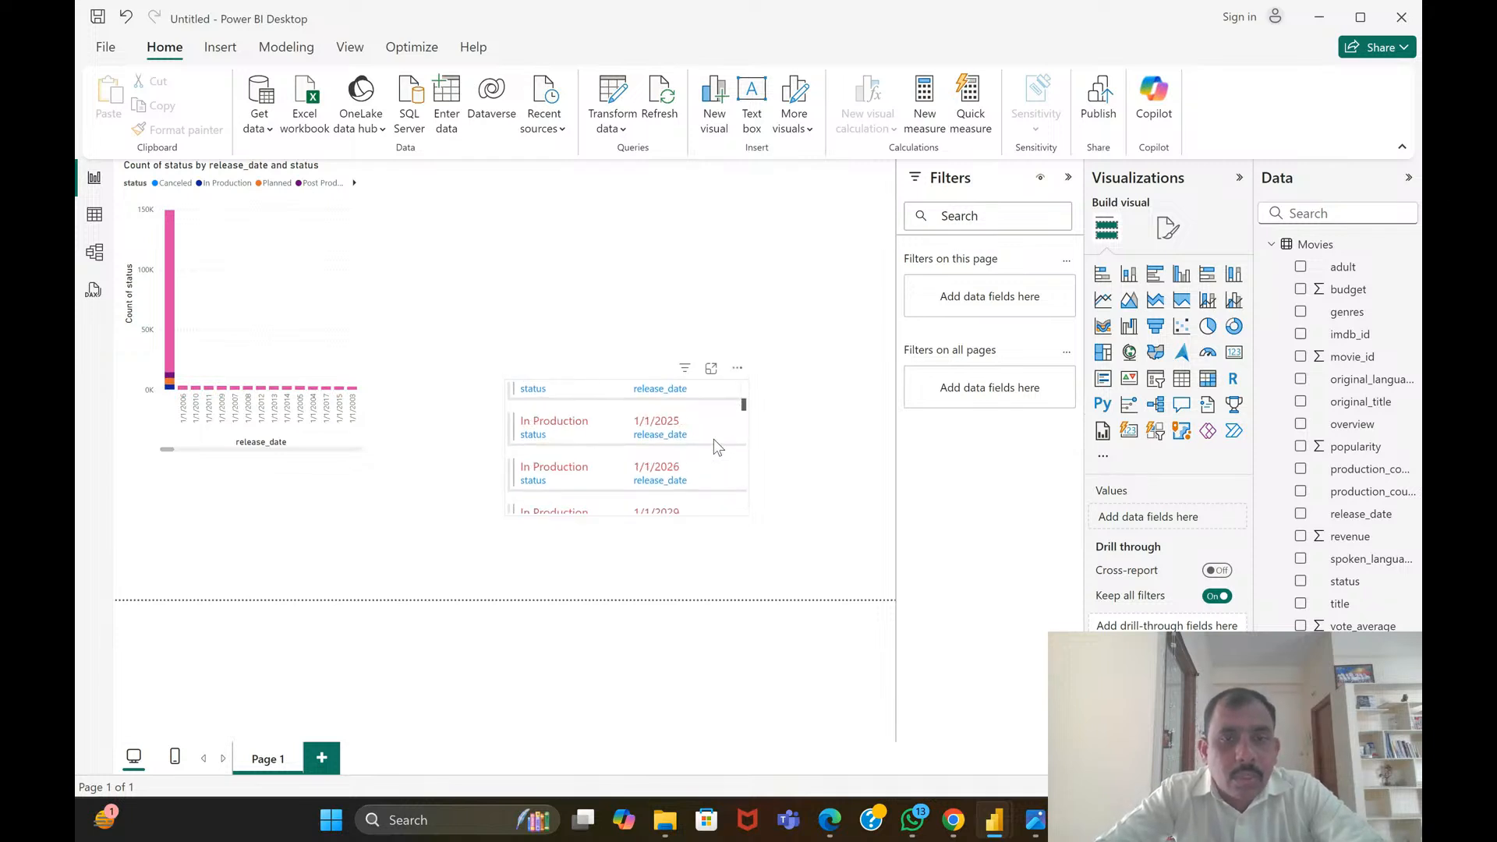
scroll(714, 439, down, 2)
scroll(714, 439, up, 6)
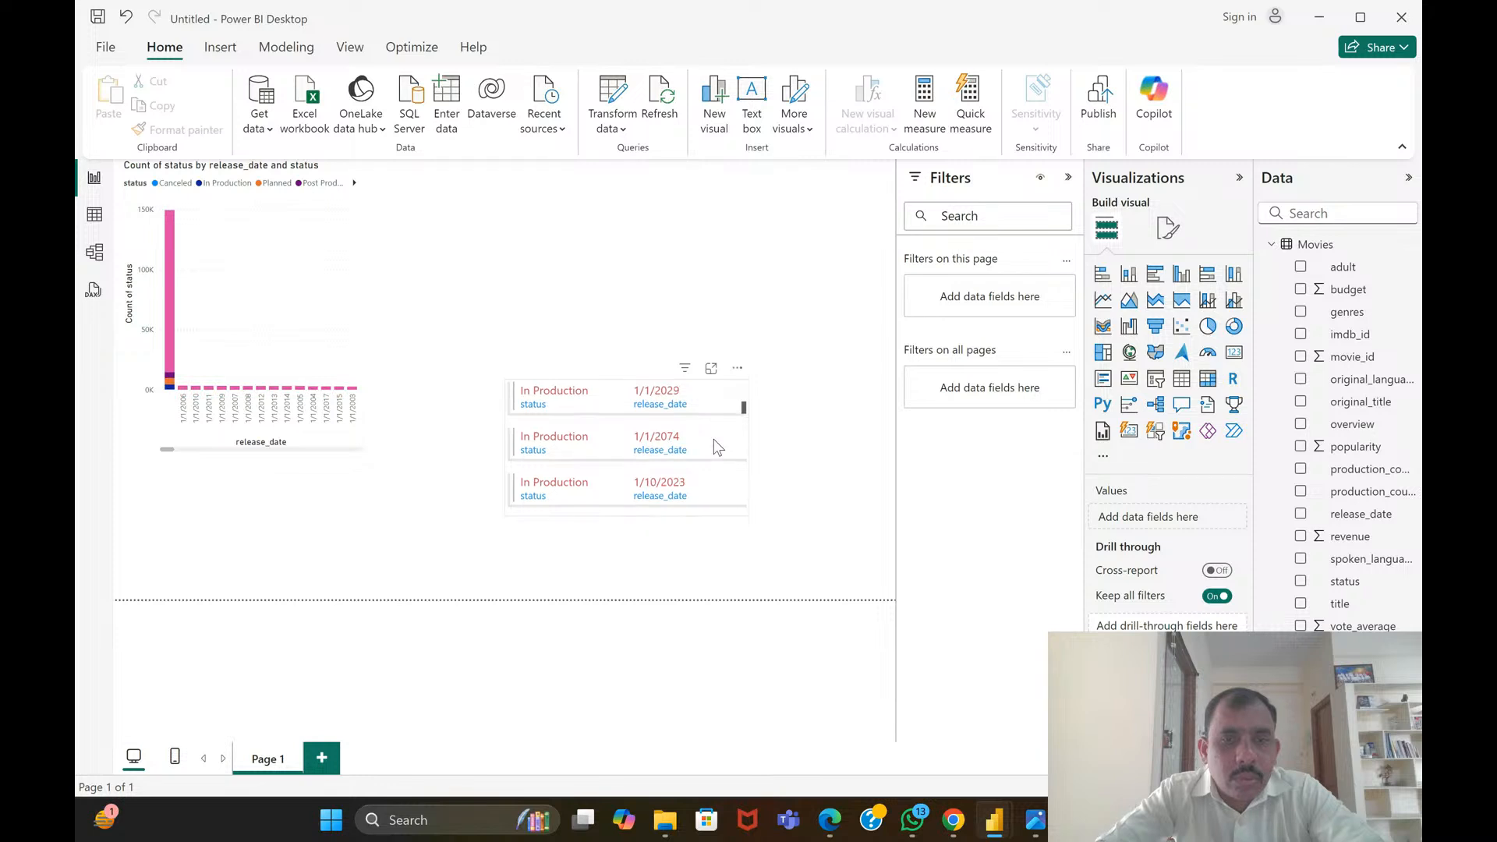
scroll(714, 439, up, 1)
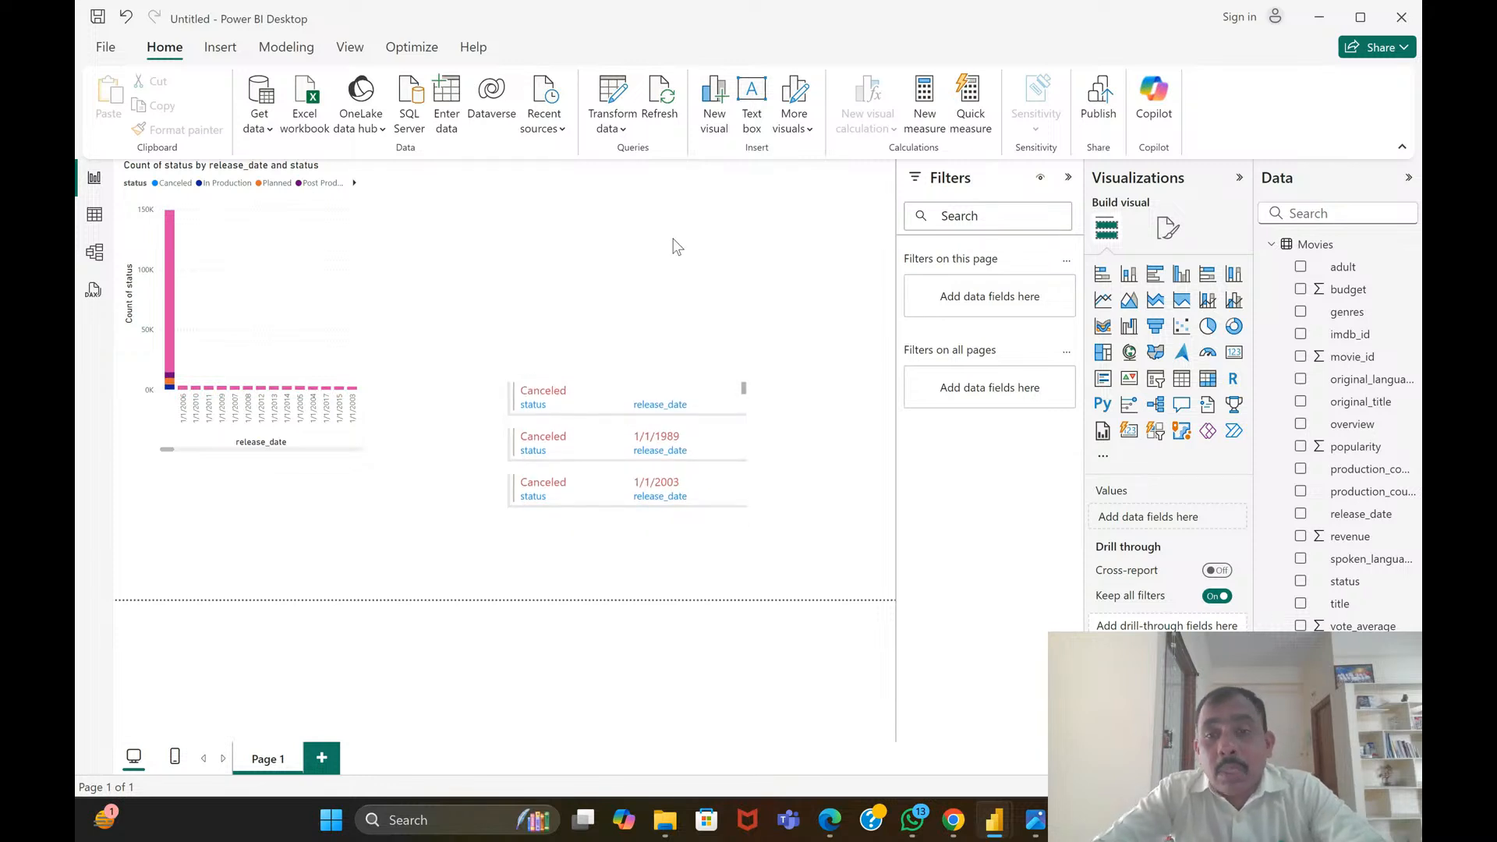
Add a table visual above the multi-row card with the status and release_date columns
click(1183, 379)
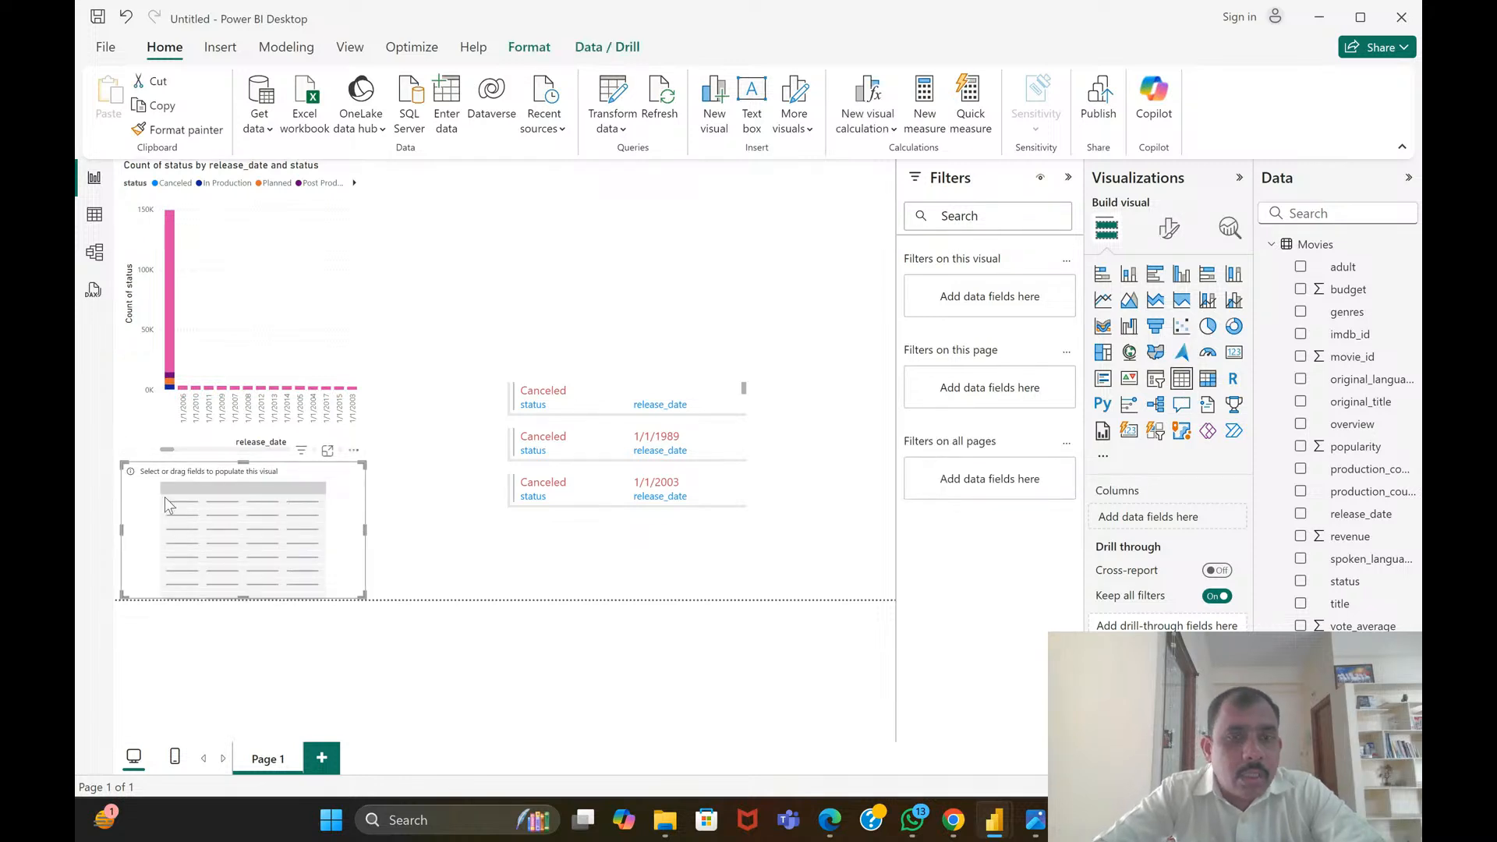
drag(166, 497, 557, 223)
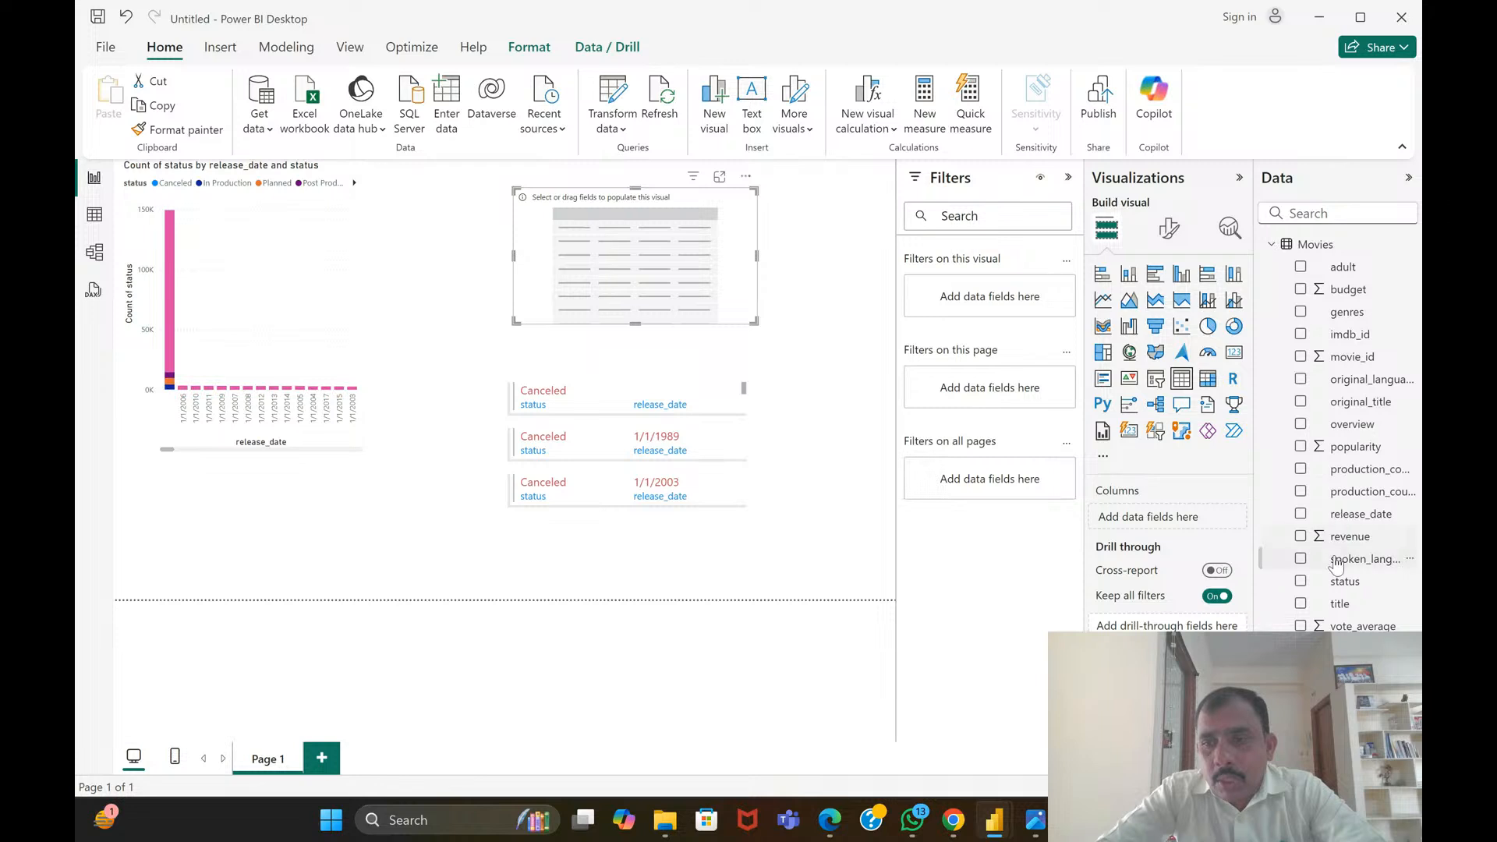
drag(1341, 585, 617, 262)
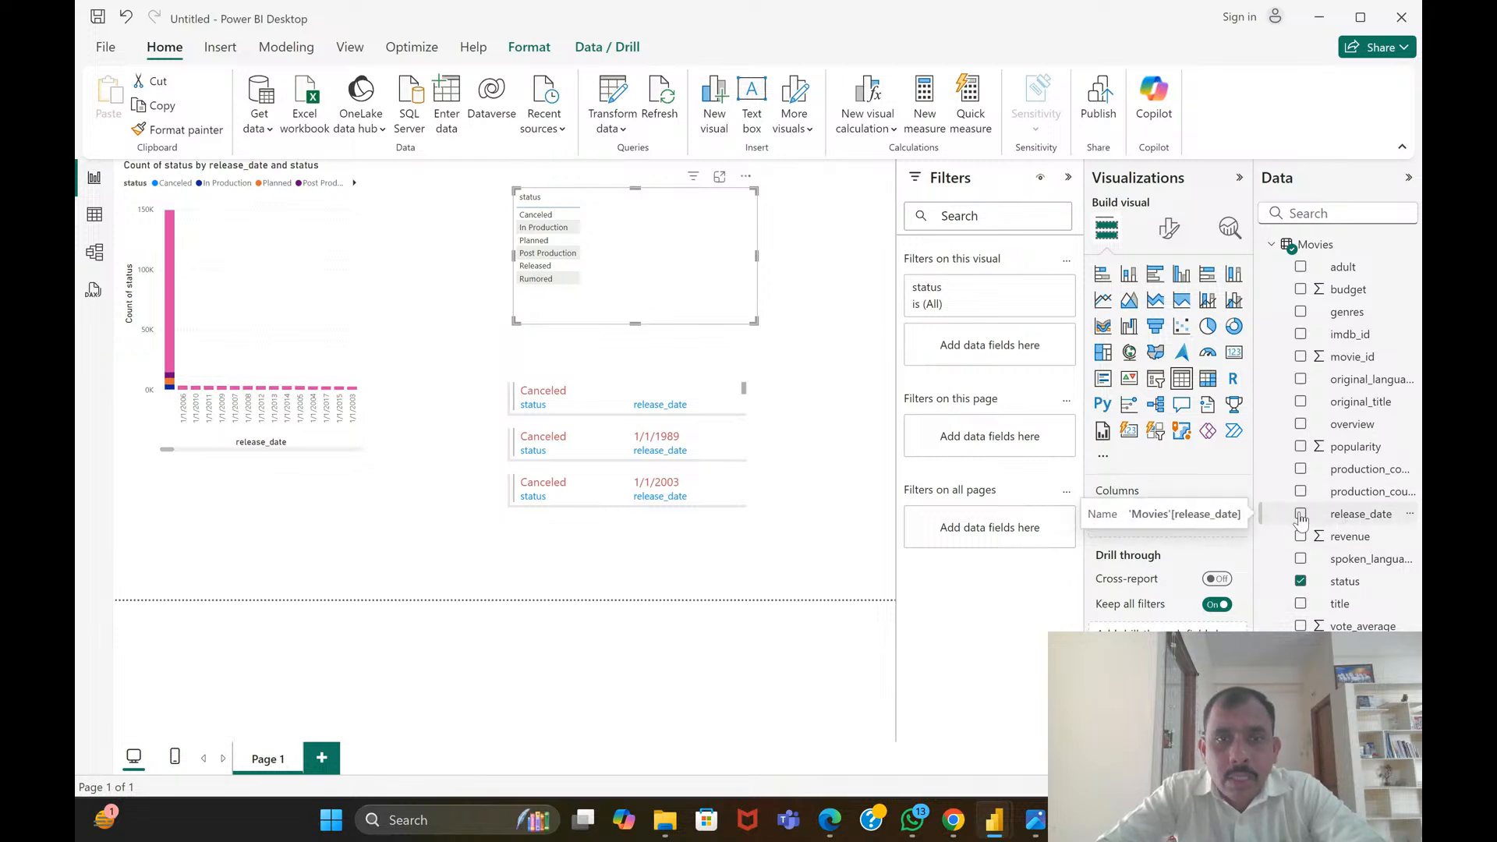
click(1301, 514)
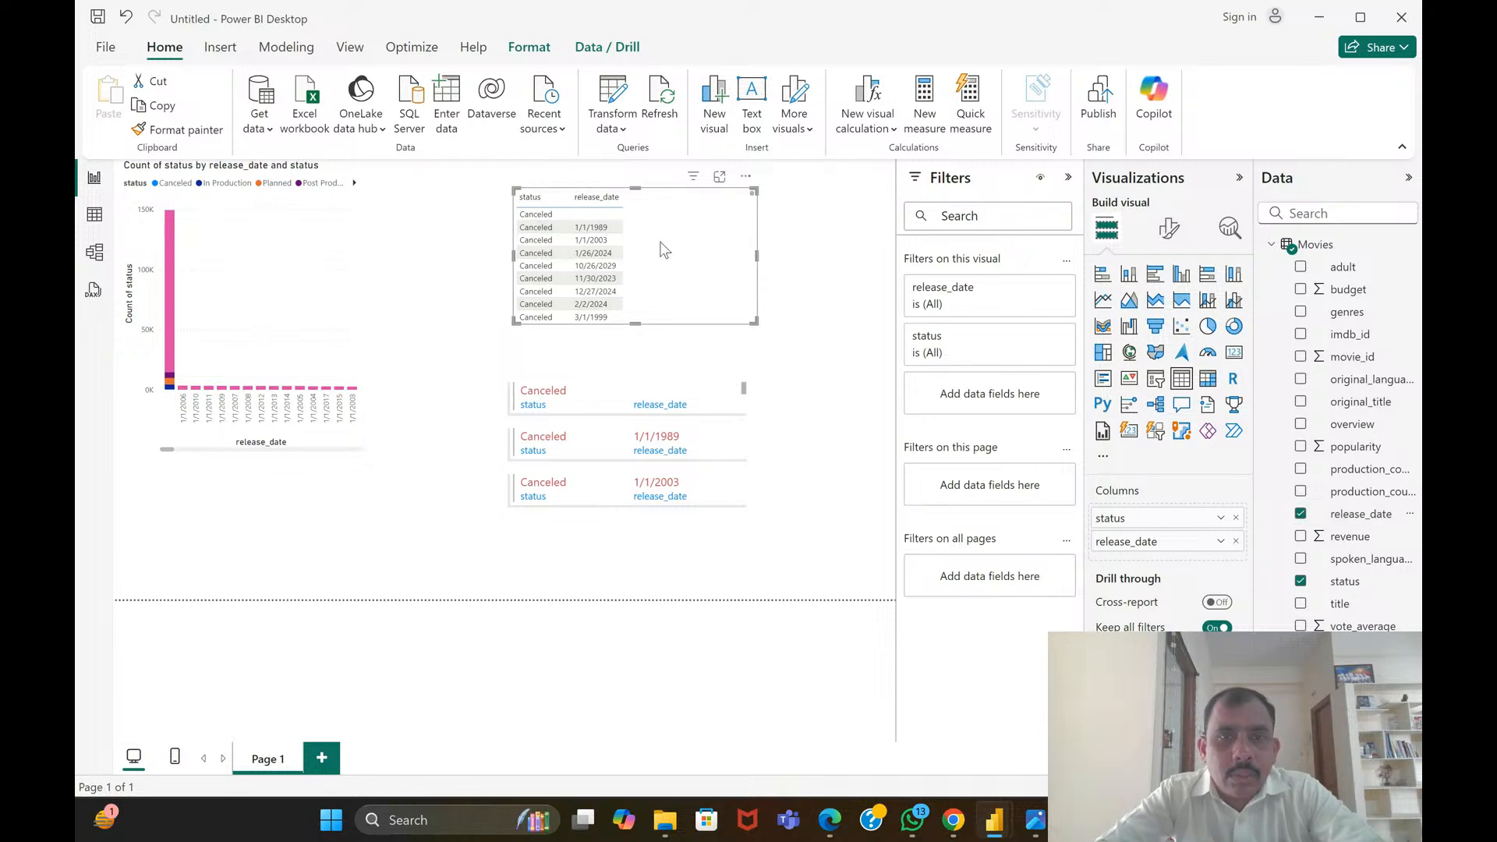
click(372, 306)
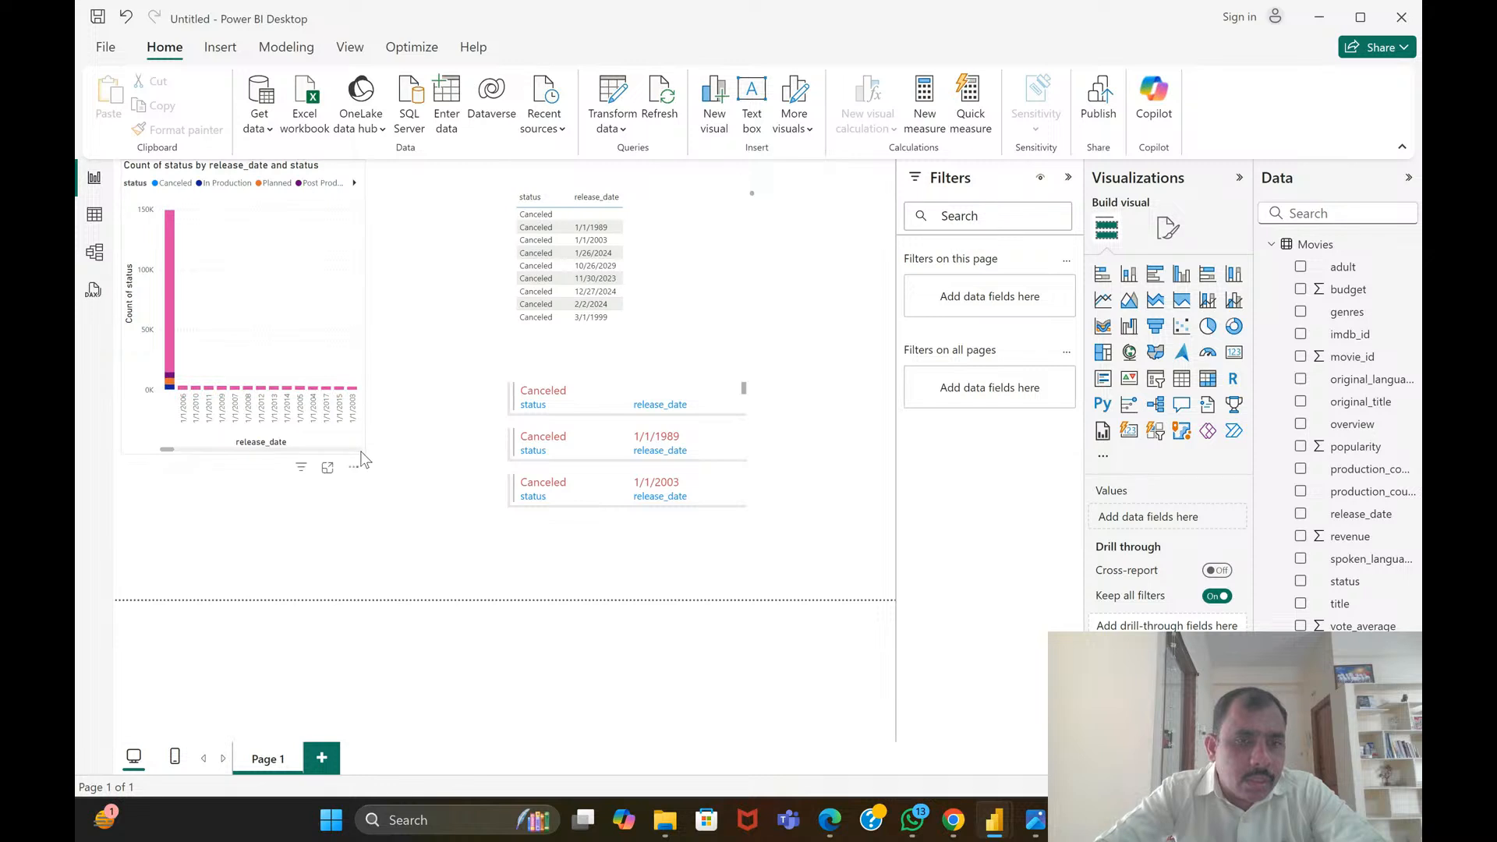
Enlarge the stacked column chart of status by release_date to fill the space beside the other visuals
click(339, 418)
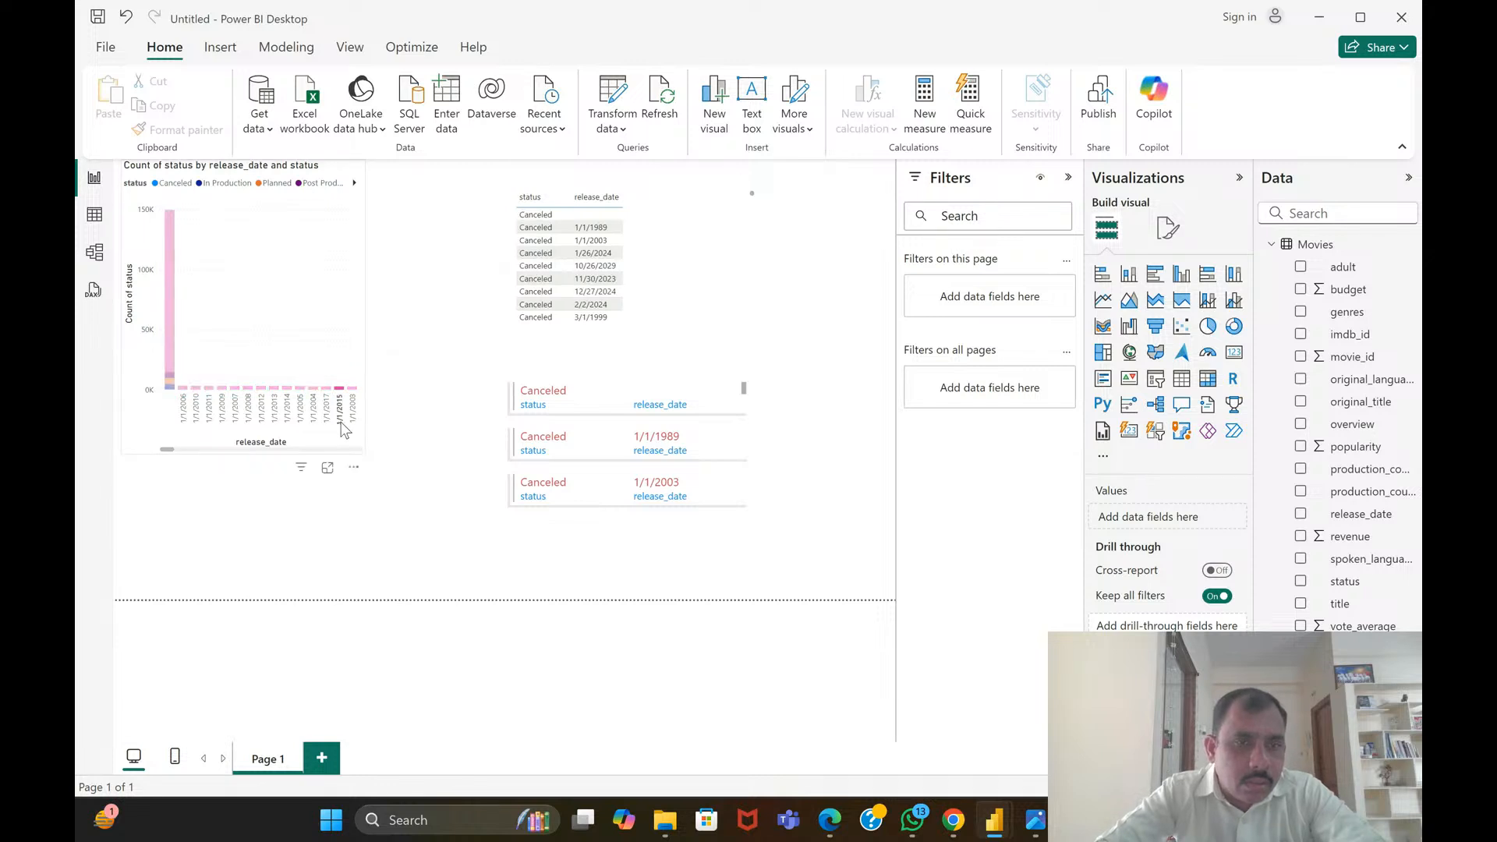
click(332, 338)
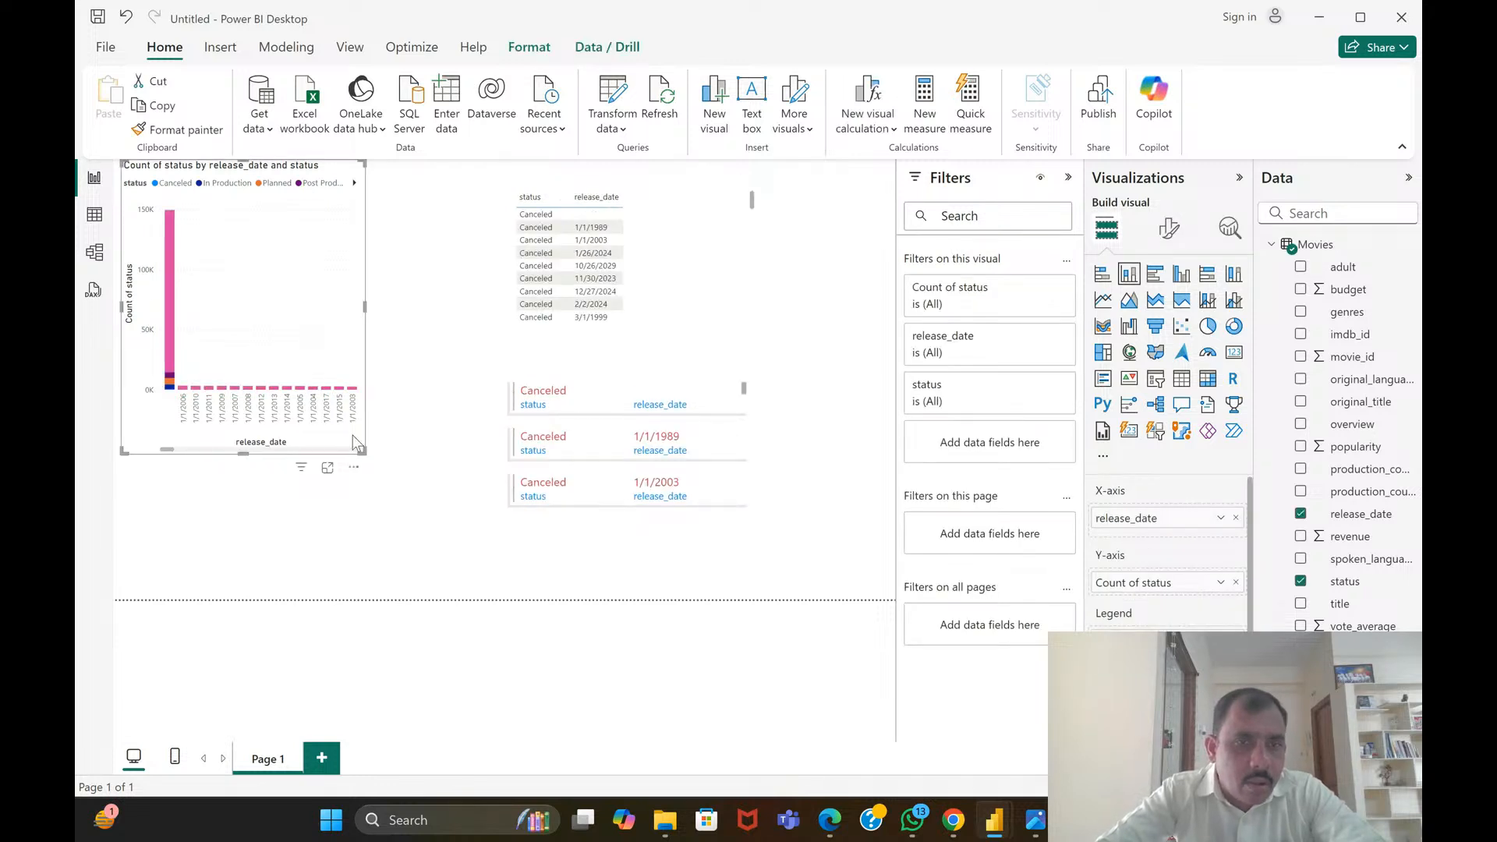
drag(423, 493, 460, 515)
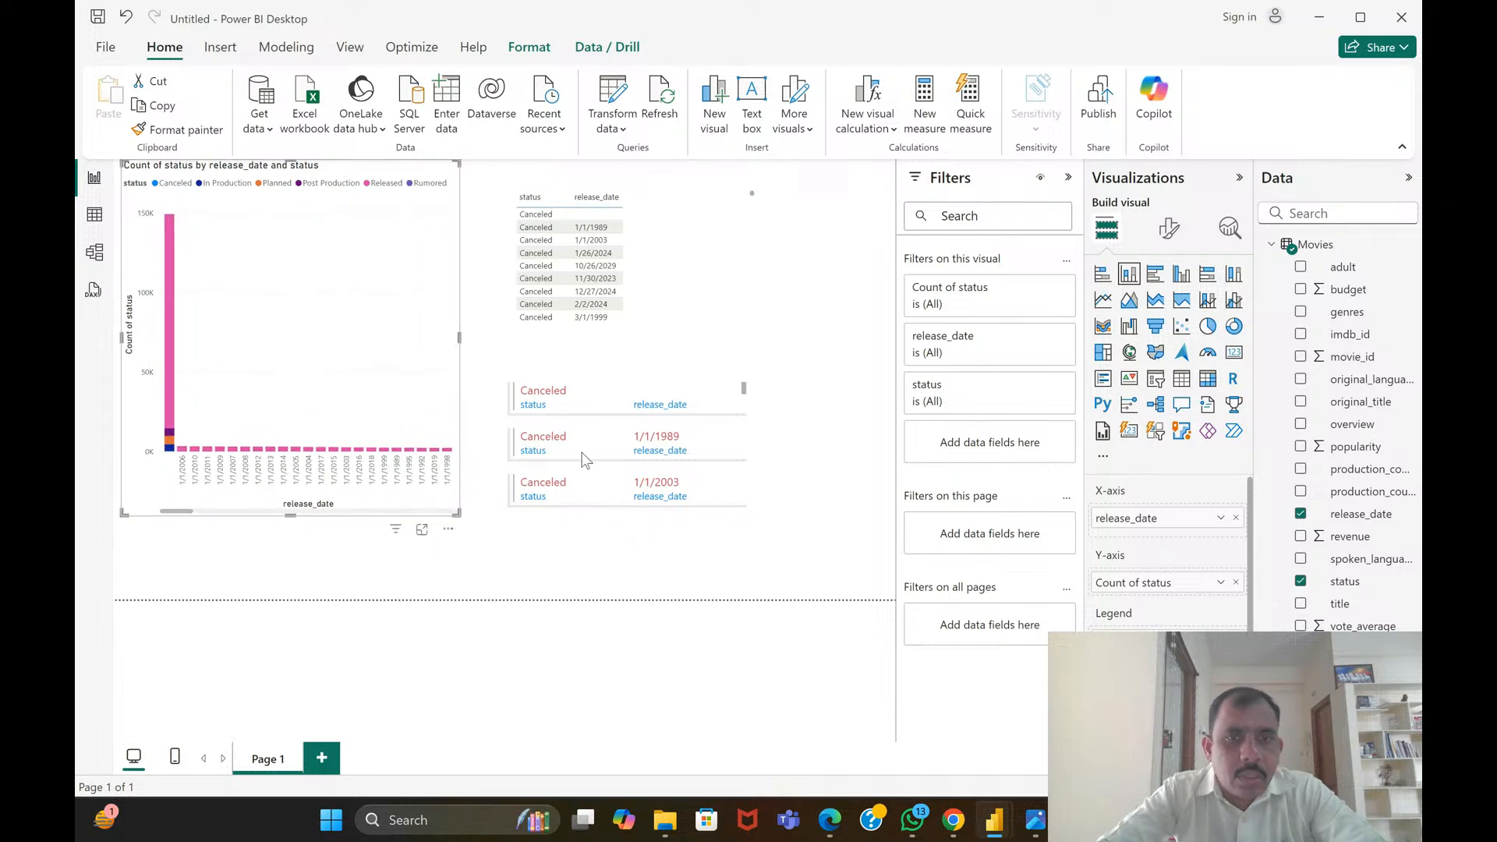
Enlarge the status and release_date table and widen the multi-row card below it to the page's edge
click(733, 284)
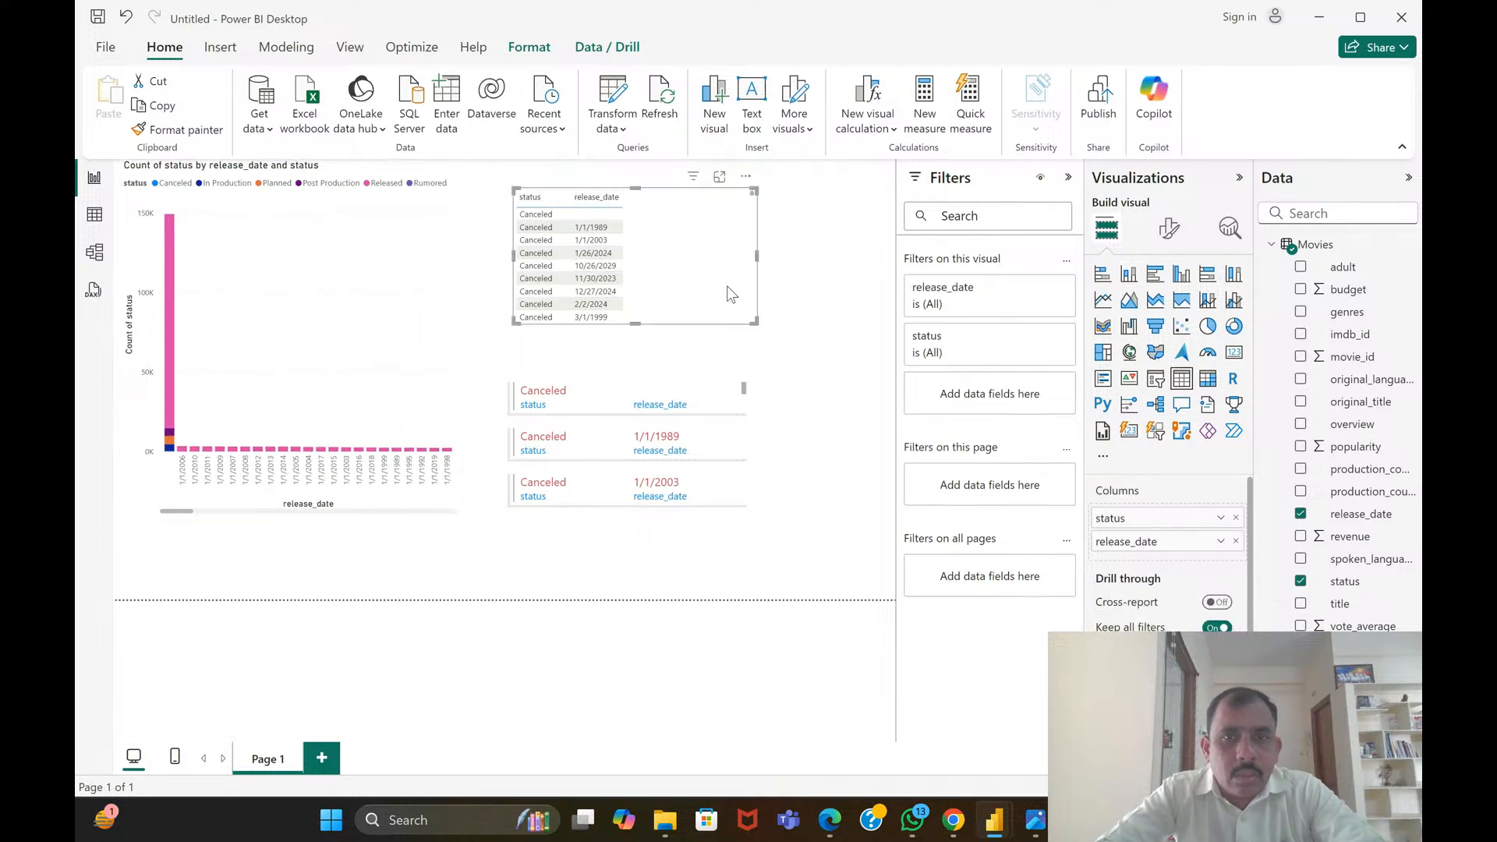
drag(753, 329, 853, 350)
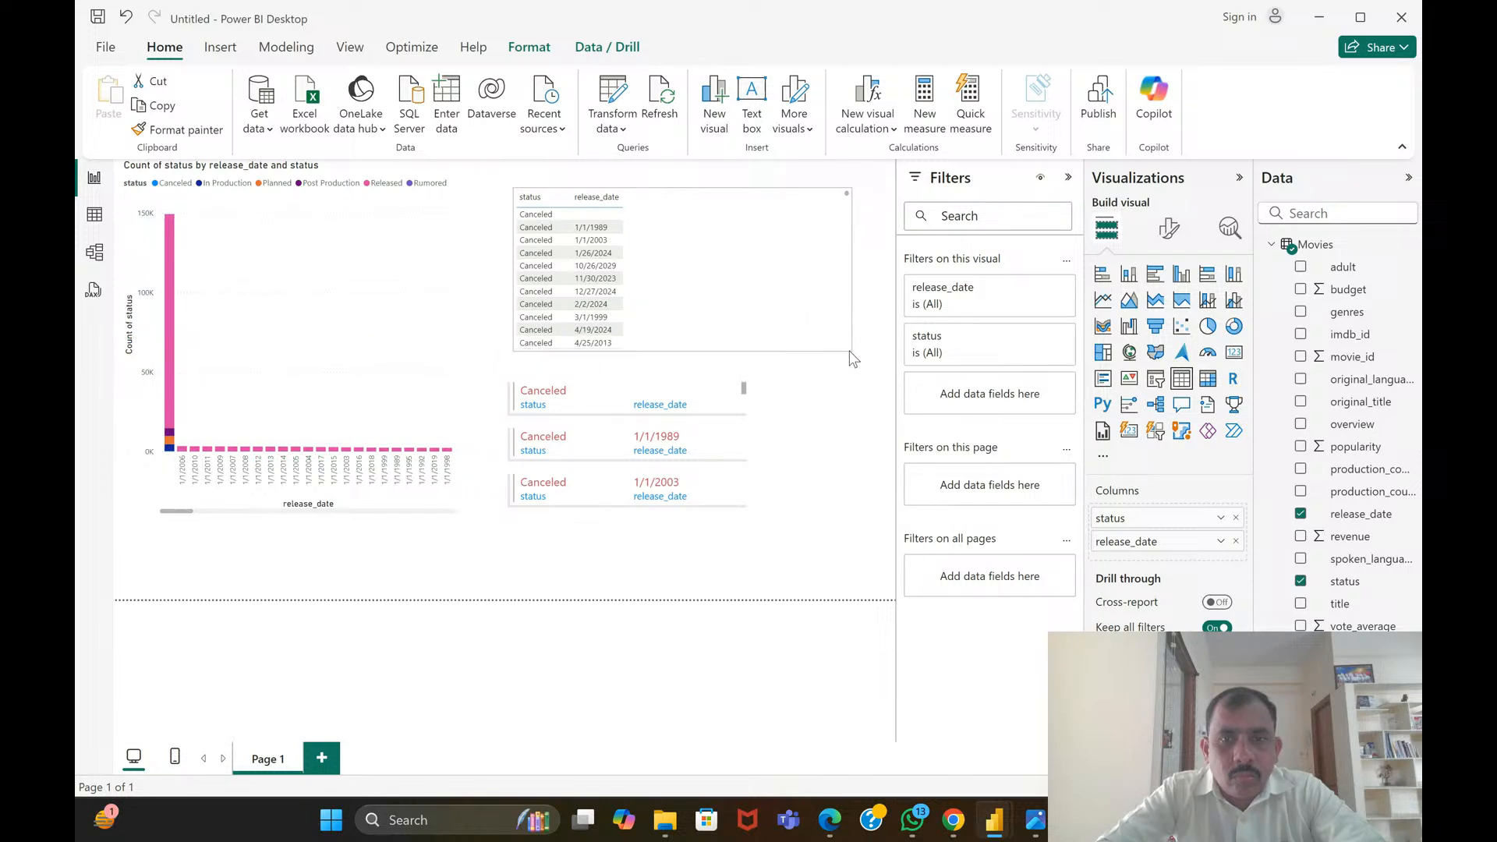
click(715, 433)
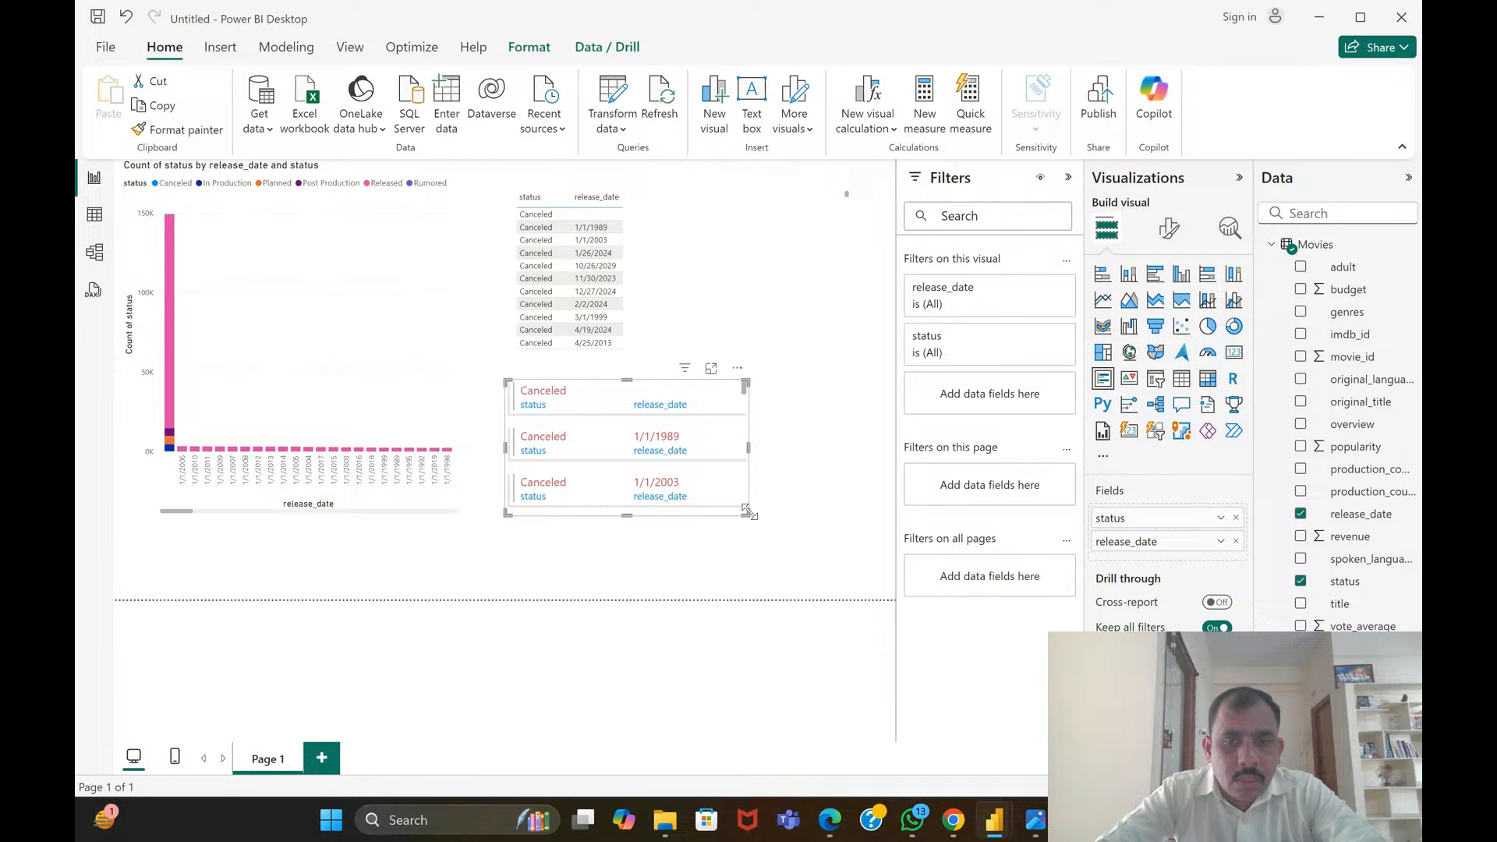
drag(749, 514, 887, 521)
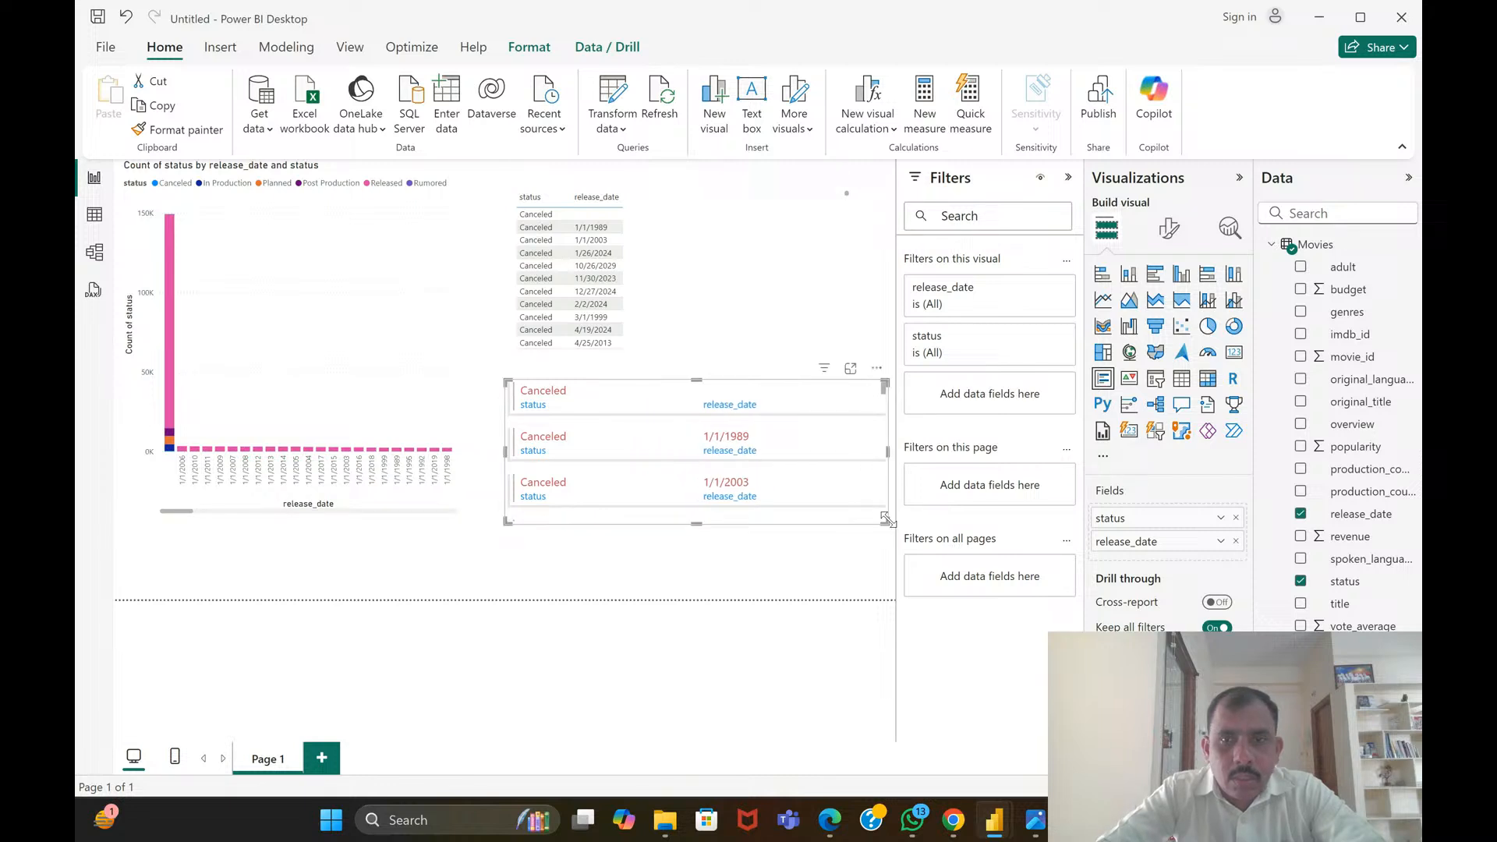
Collapse the Visualizations, Filters and Data panes to give the report page more room
click(1239, 179)
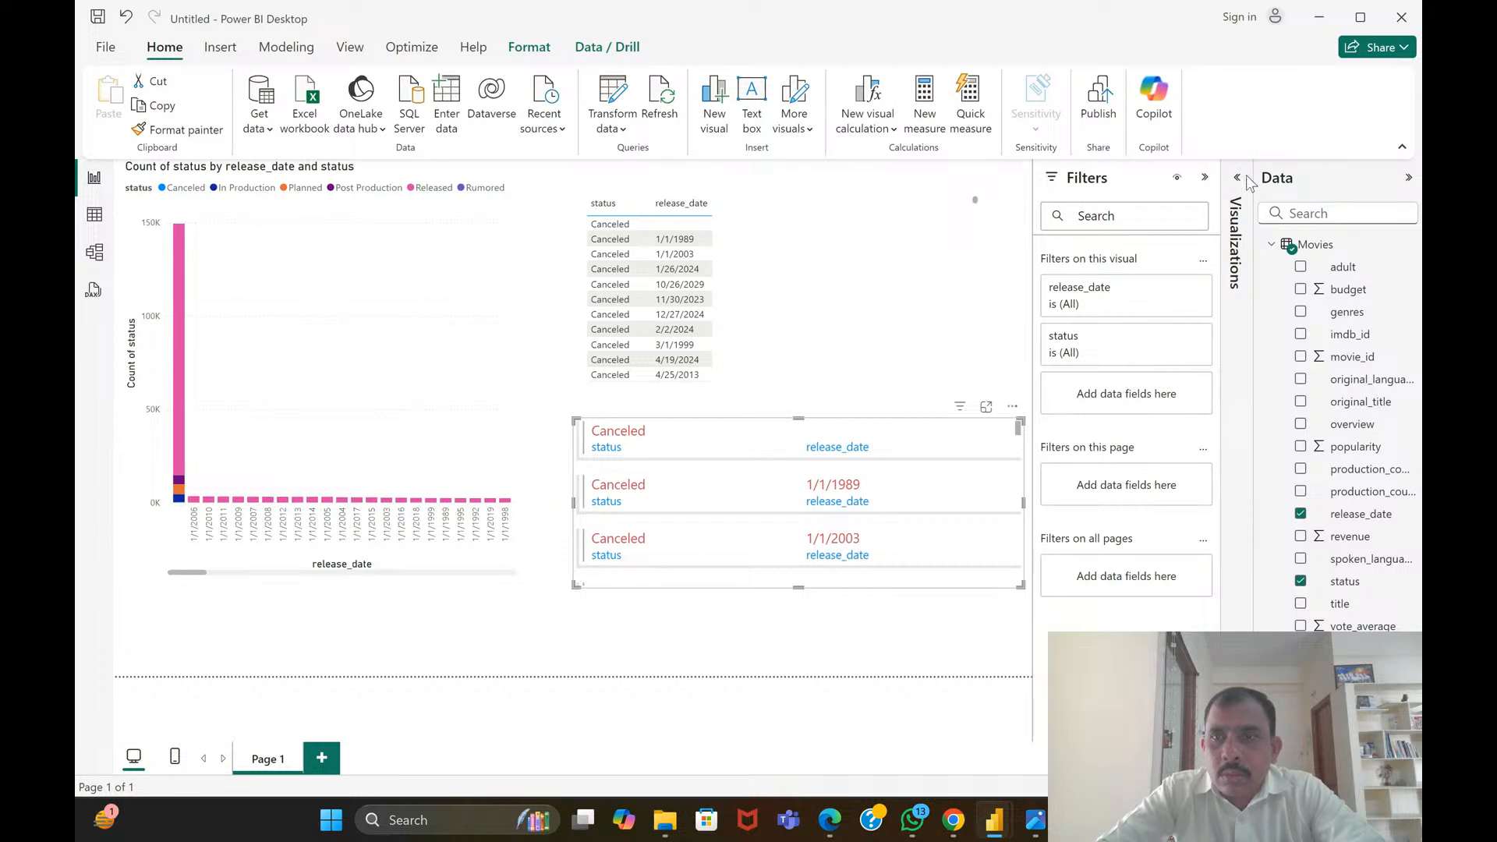
click(1204, 178)
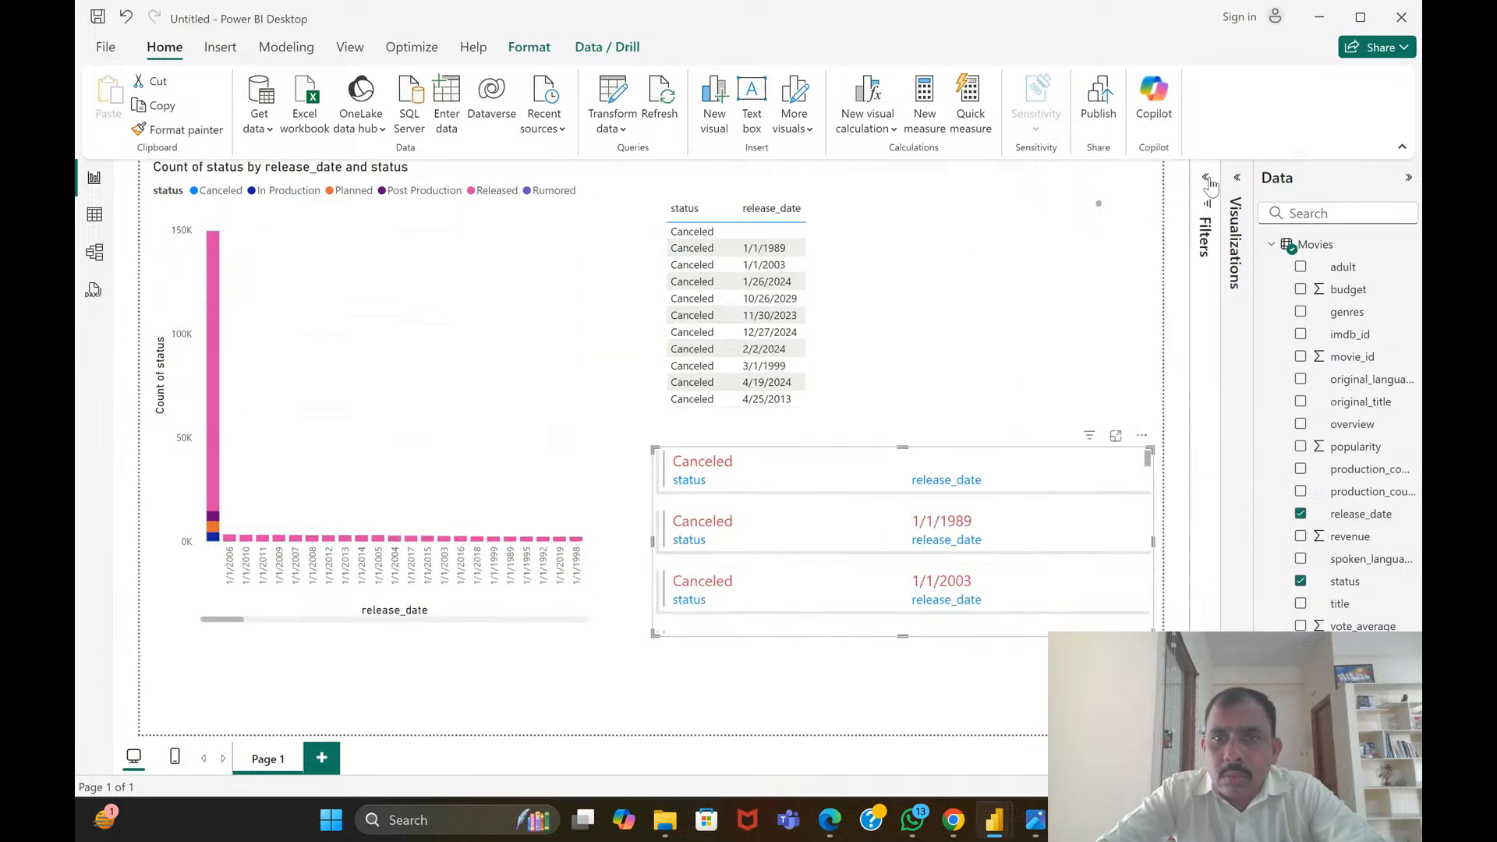
click(1408, 178)
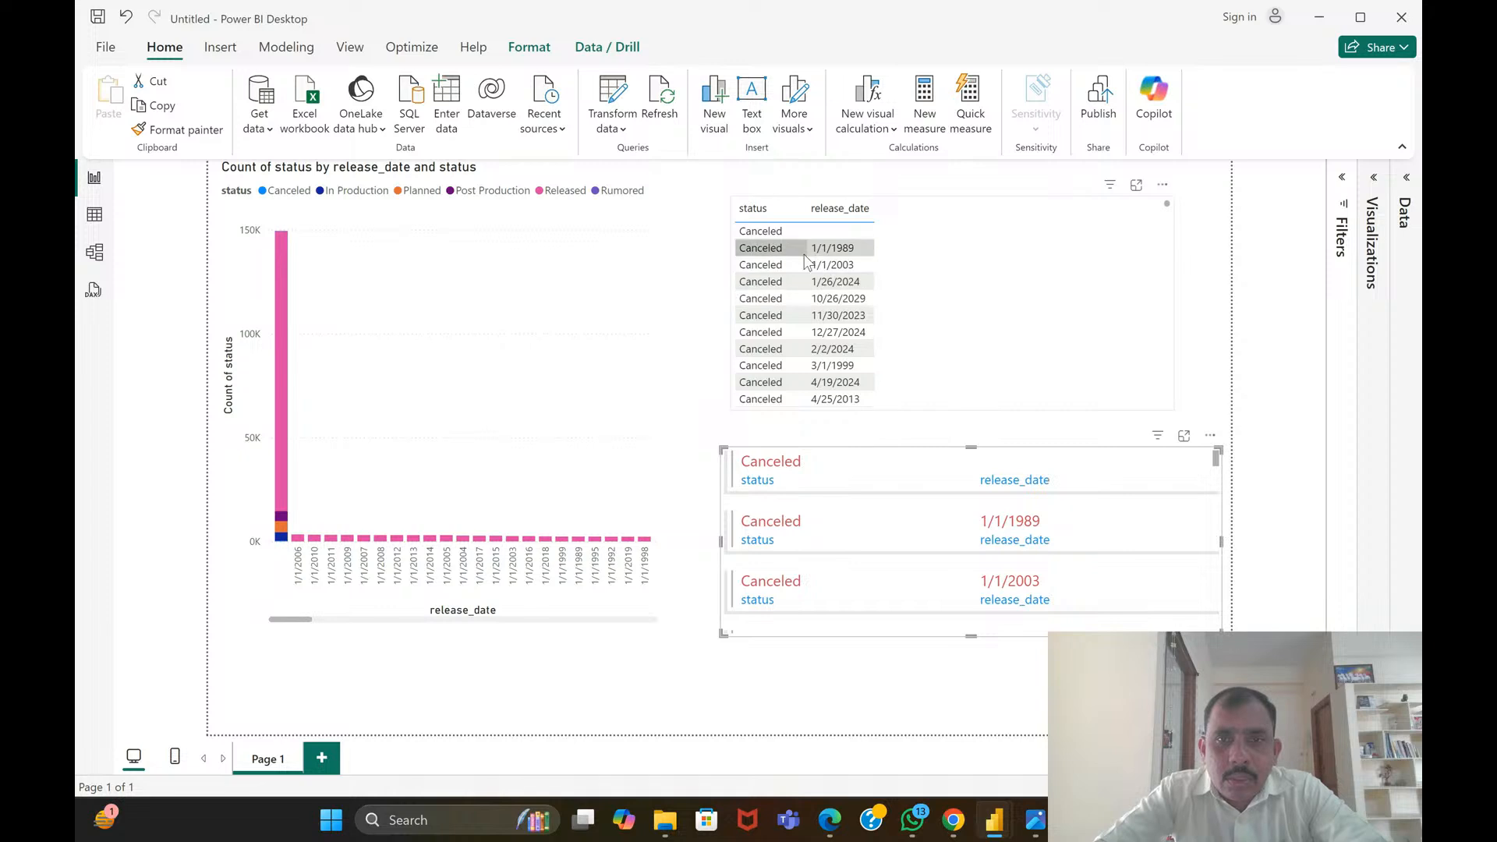
Cross-filter the table and multi-row card by 1/1/2004 in the column chart, and clear the selection
click(336, 421)
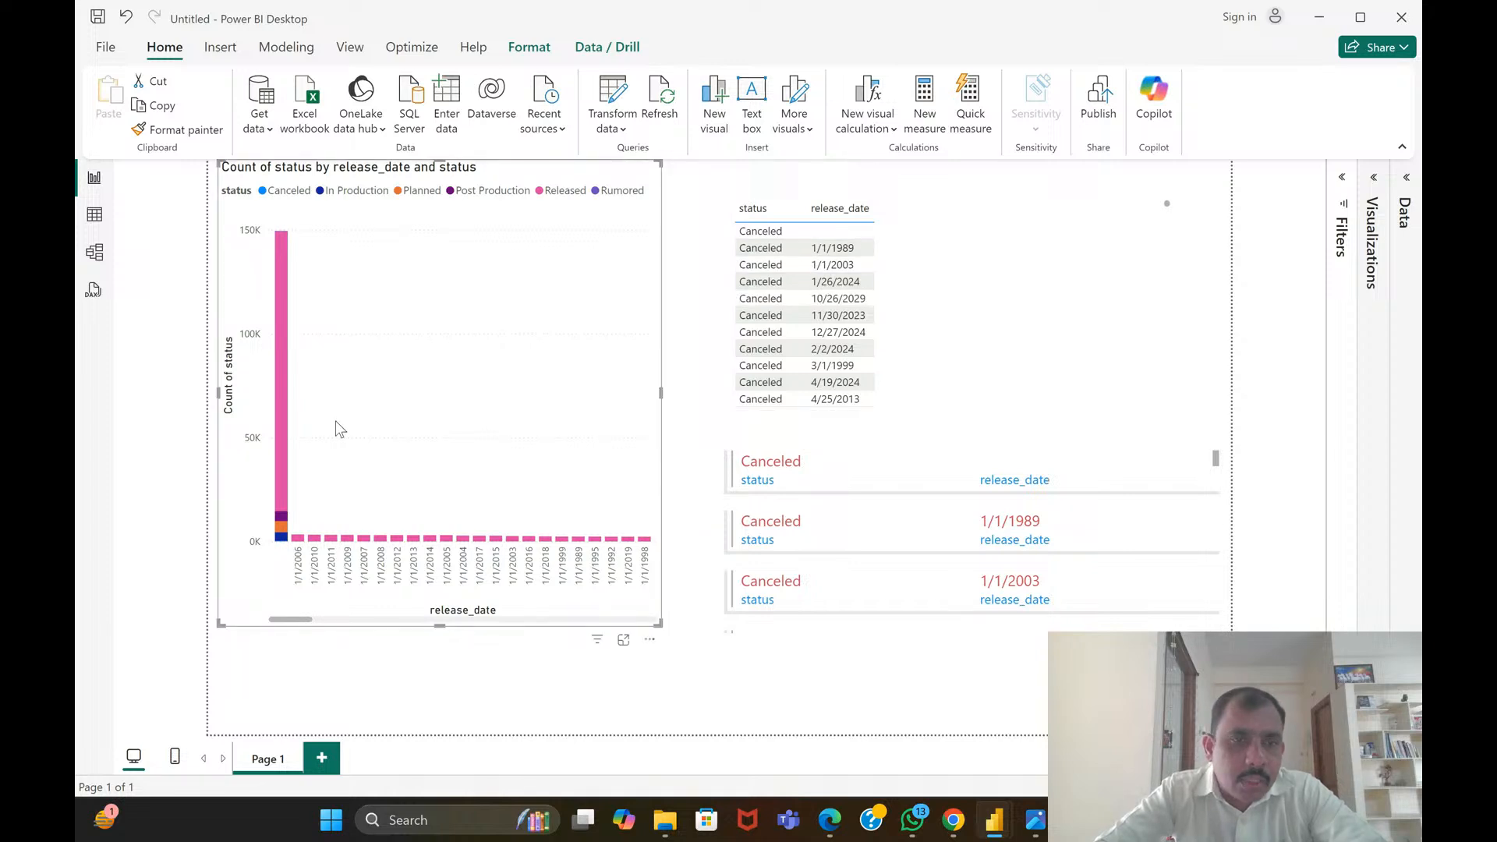
click(463, 572)
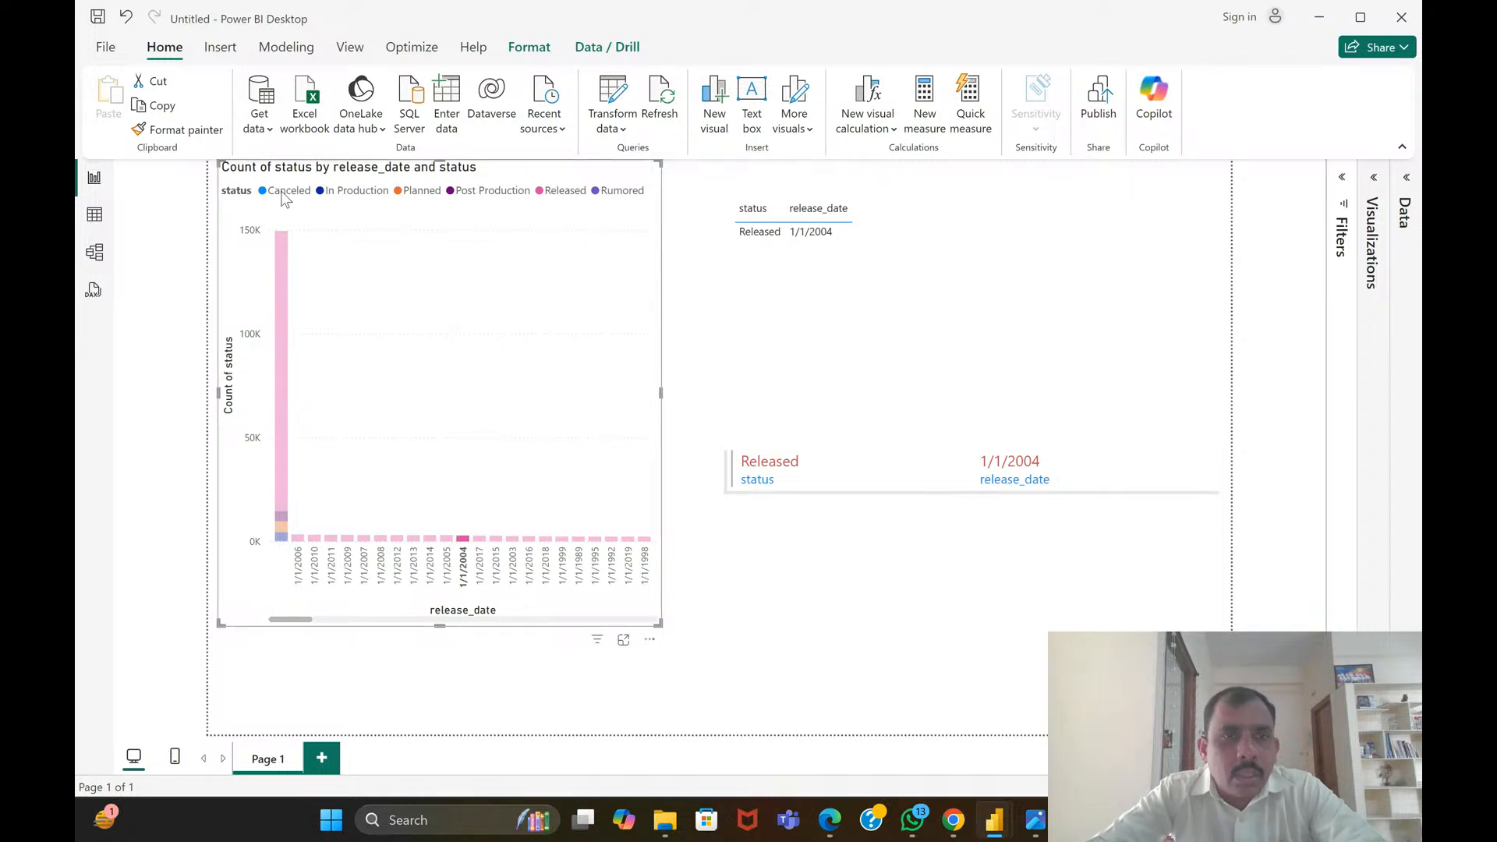
click(239, 201)
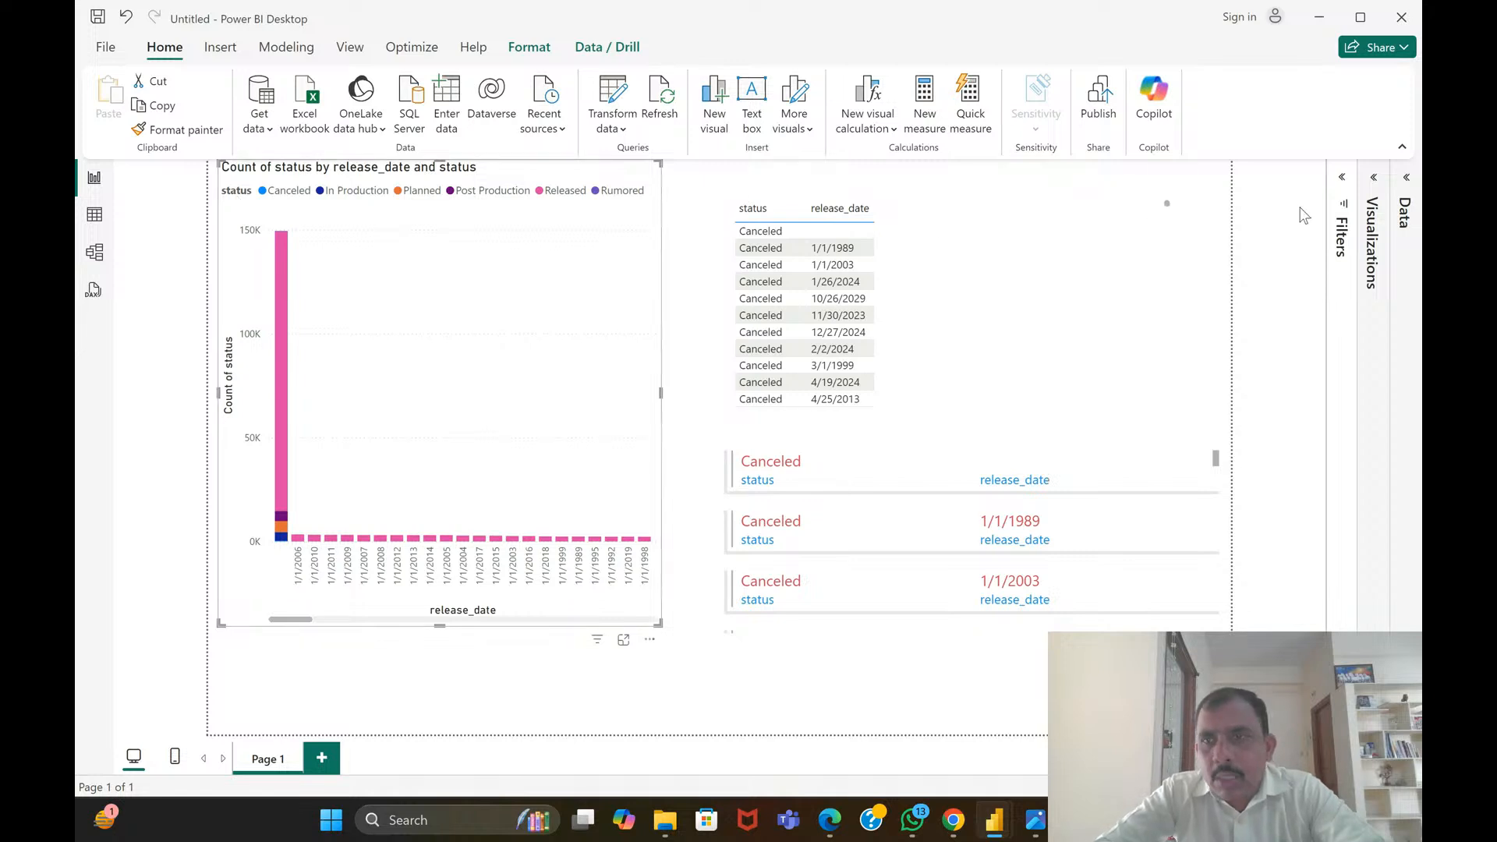
Review the fields assigned to the column chart's X-axis, Y-axis, Legend, Small multiples and Tooltips
click(1376, 180)
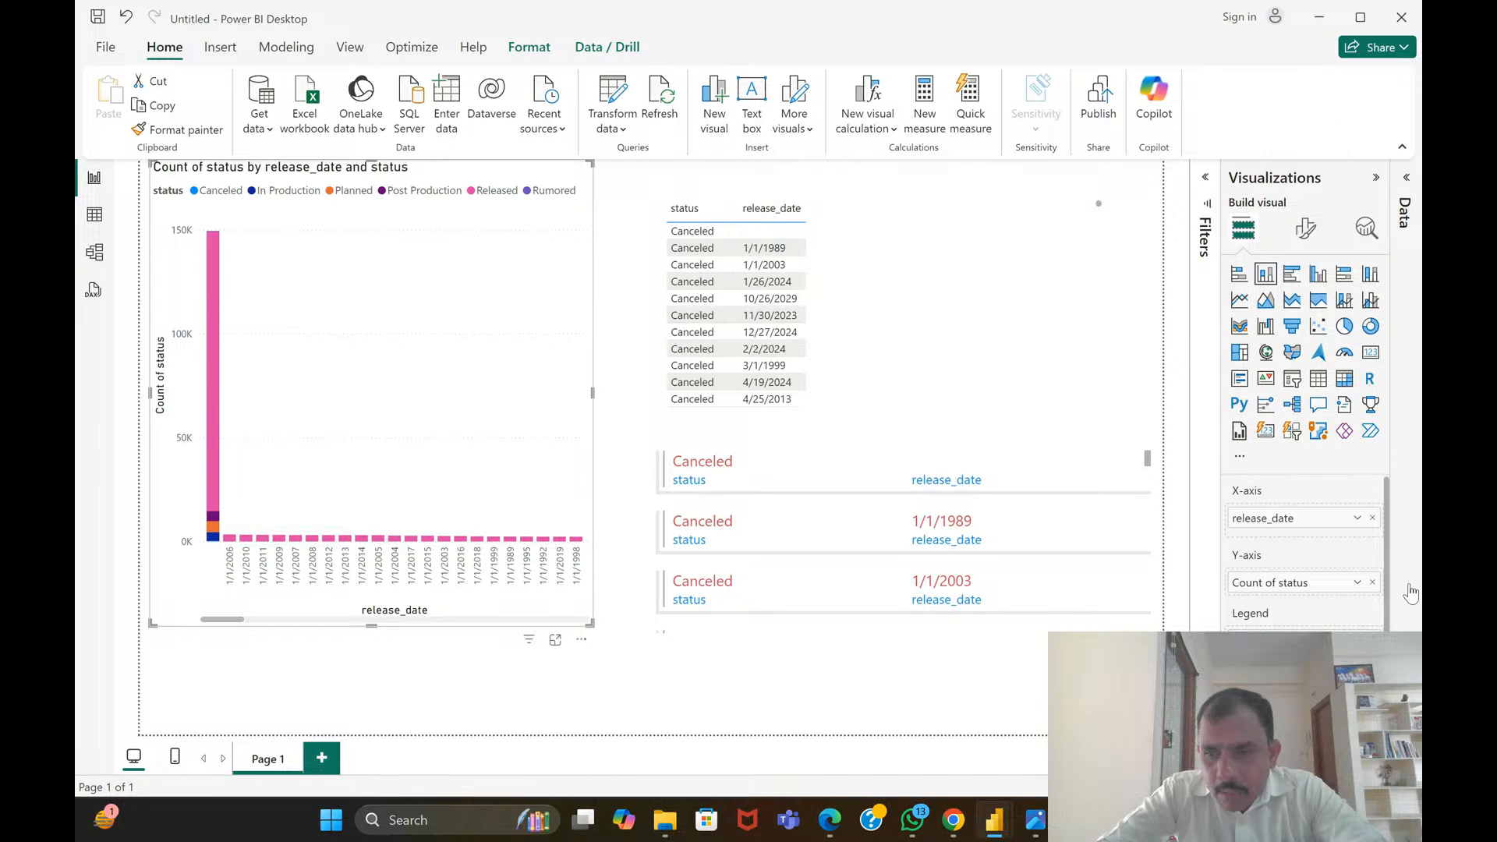
scroll(1304, 554, down, 3)
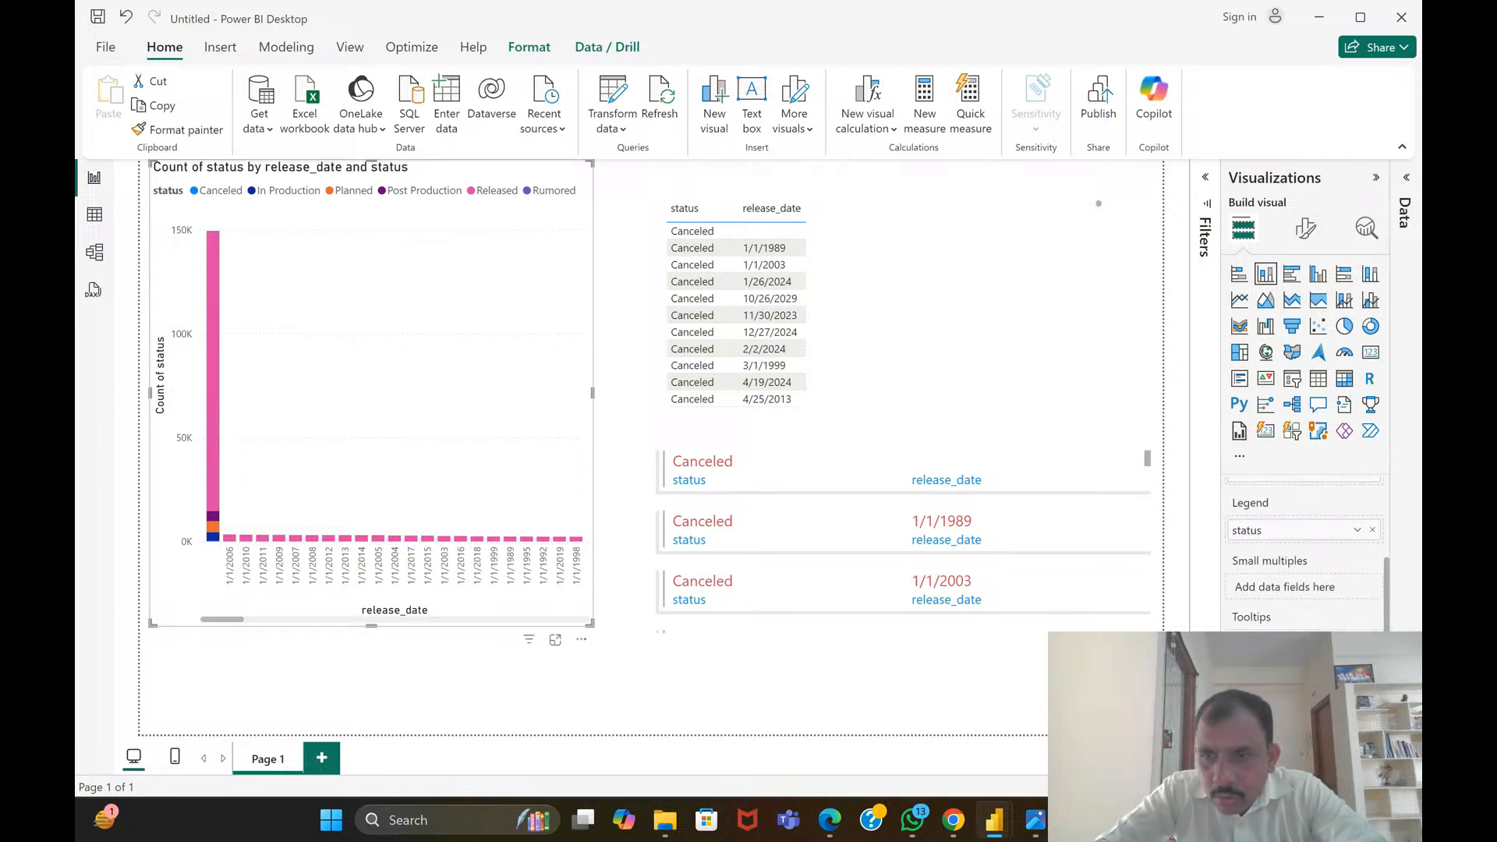
scroll(1304, 546, up, 3)
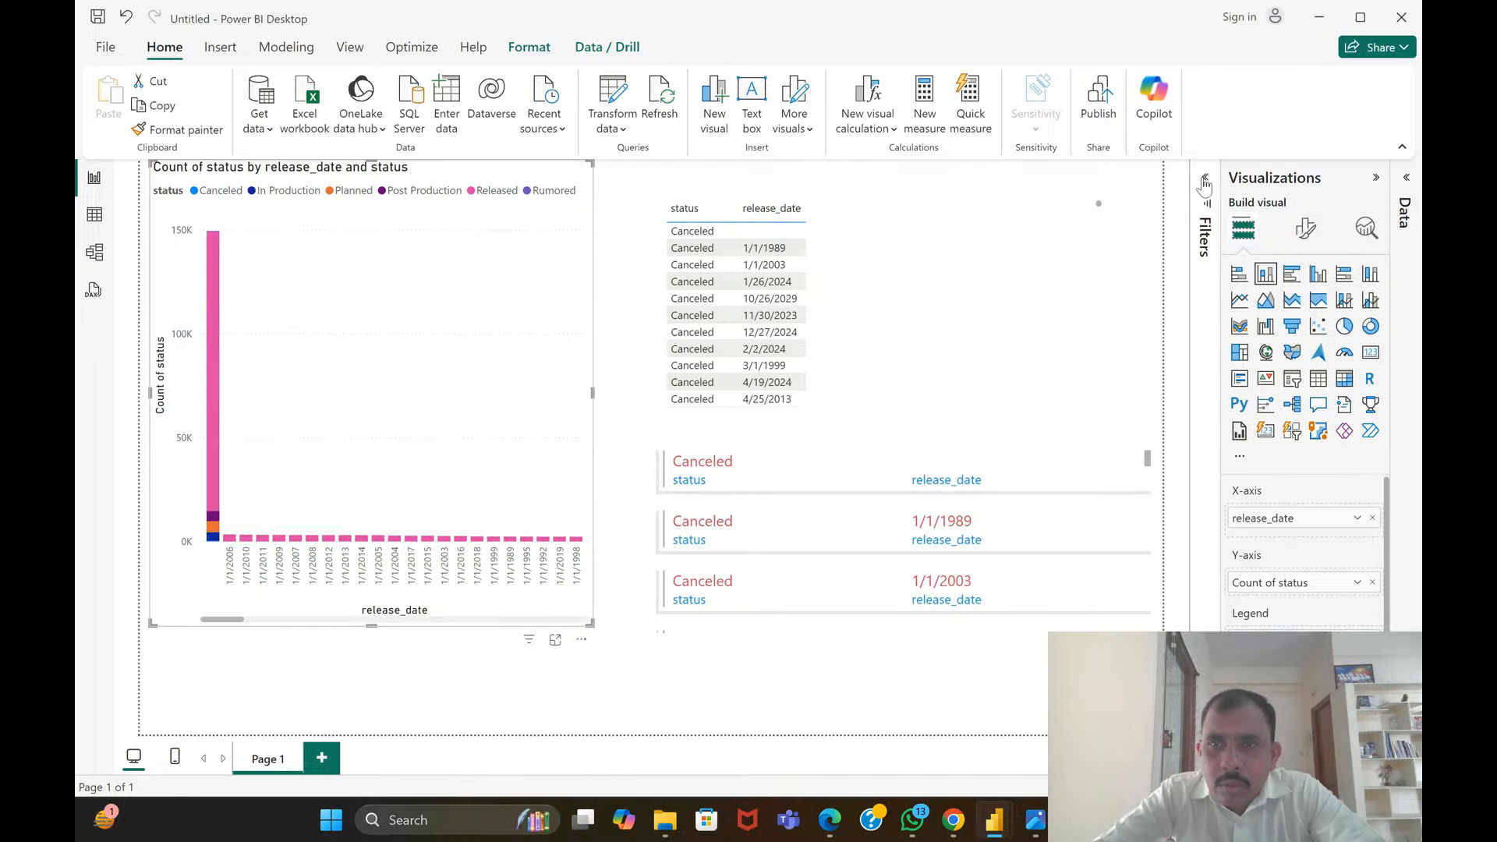
Examine the status values offered by the column chart's basic filter, and collapse the side panes again
click(1211, 217)
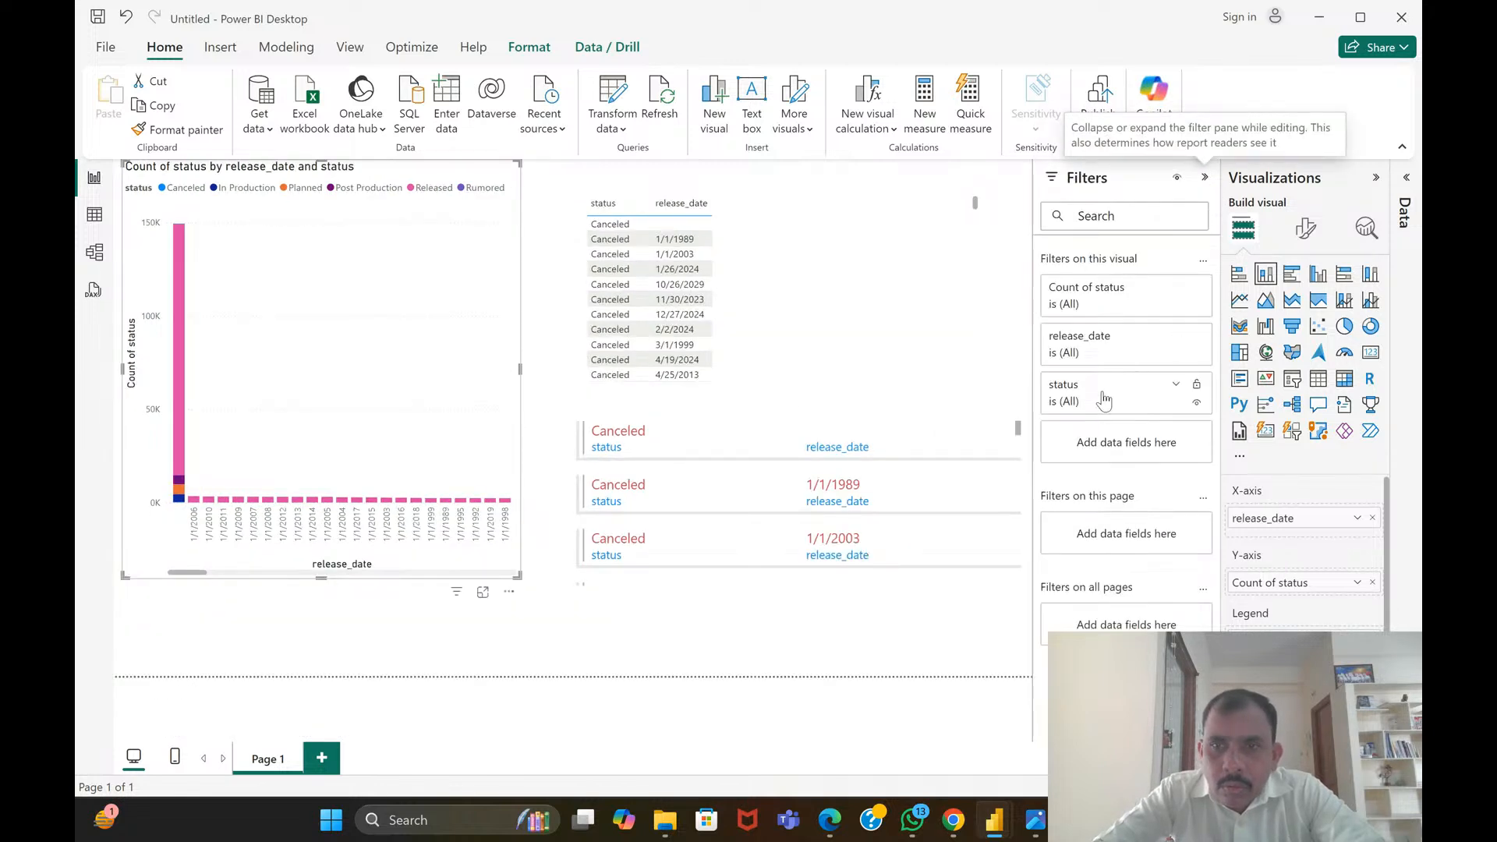
click(1176, 386)
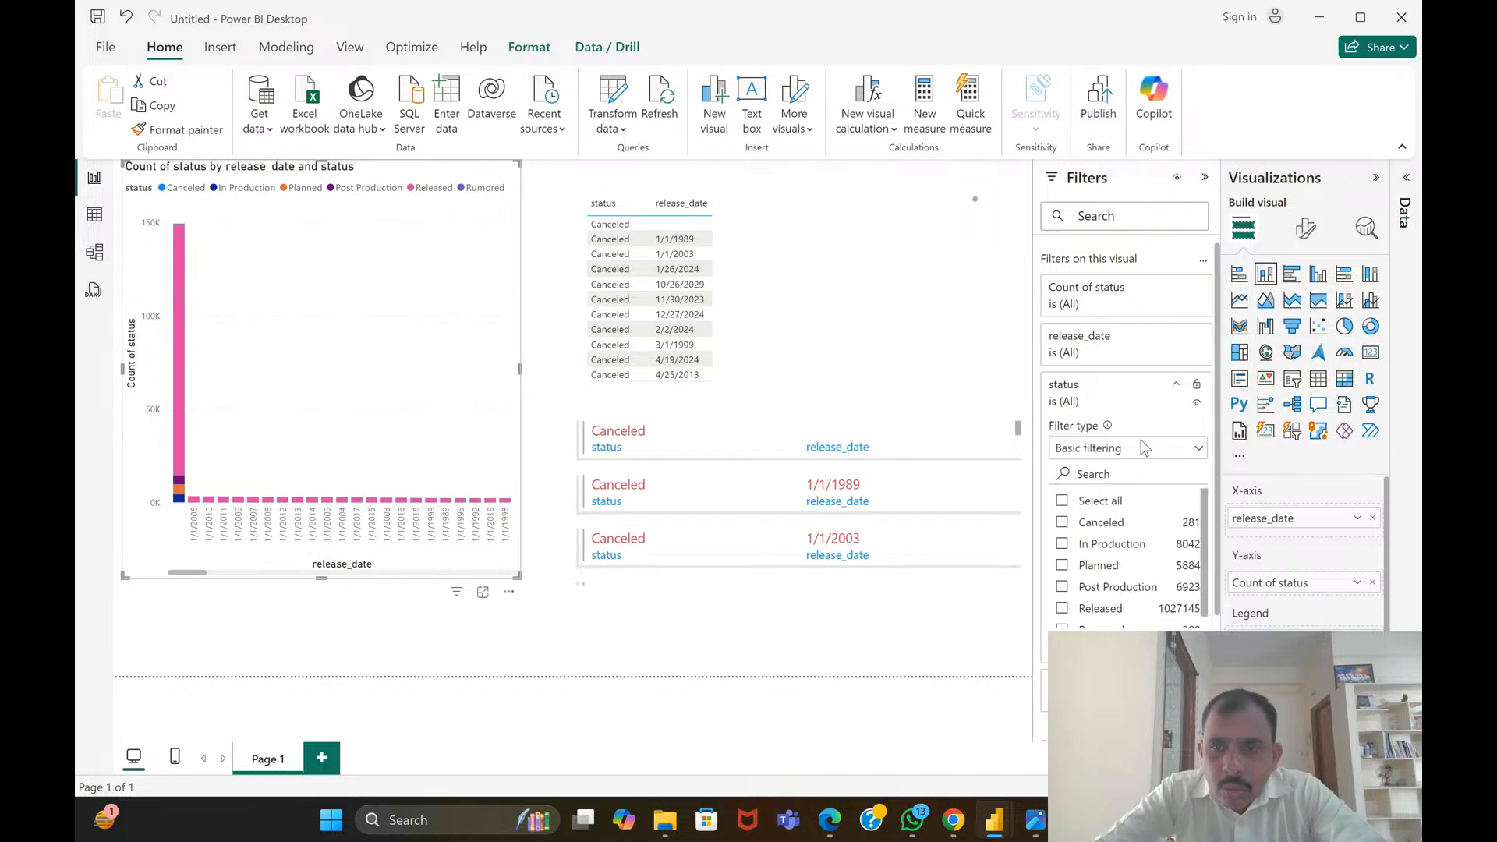
scroll(1139, 507, down, 1)
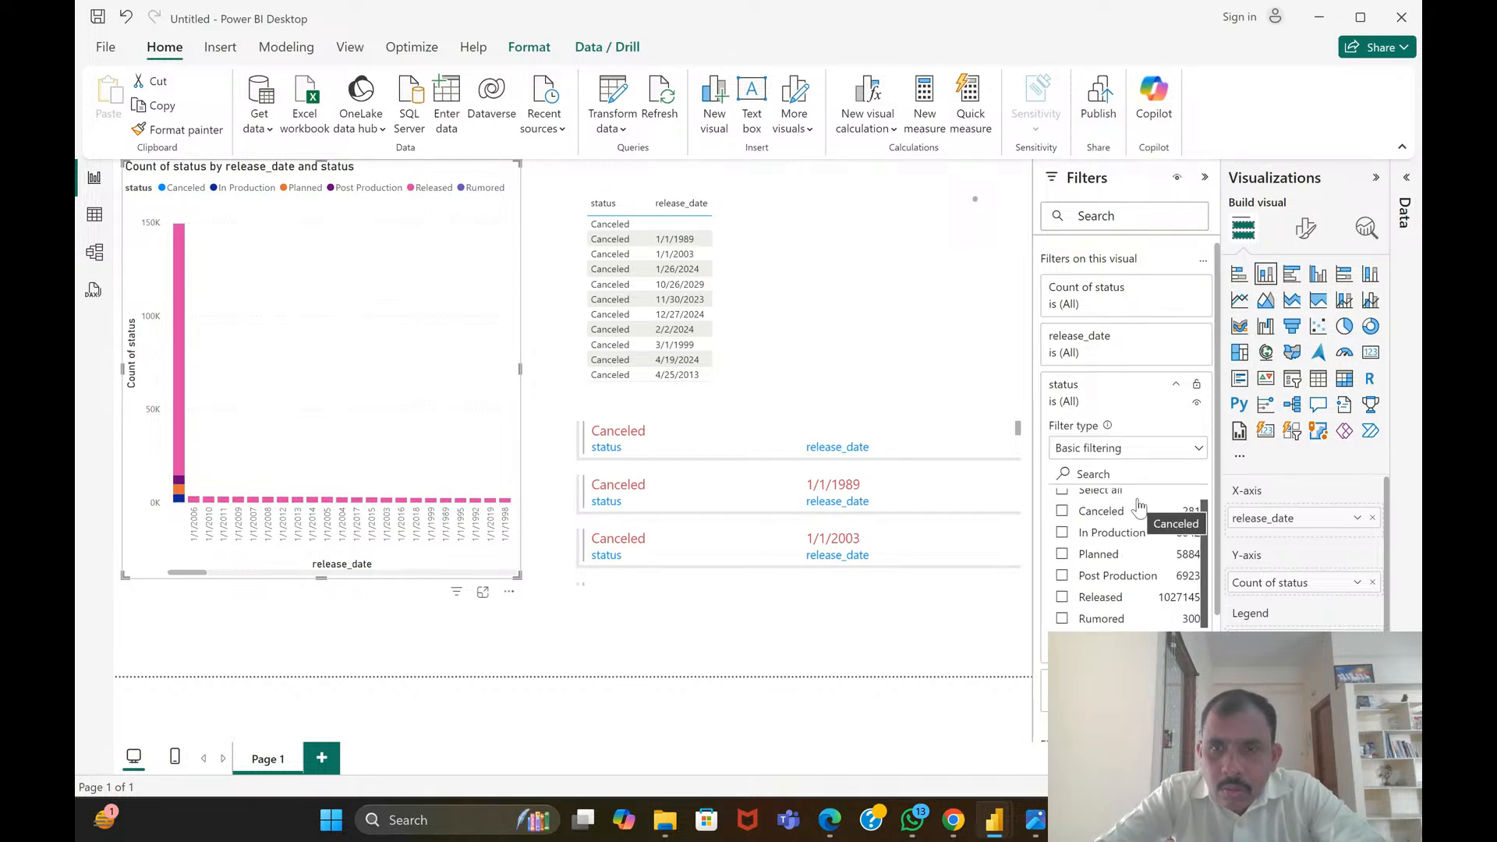
scroll(1139, 507, up, 1)
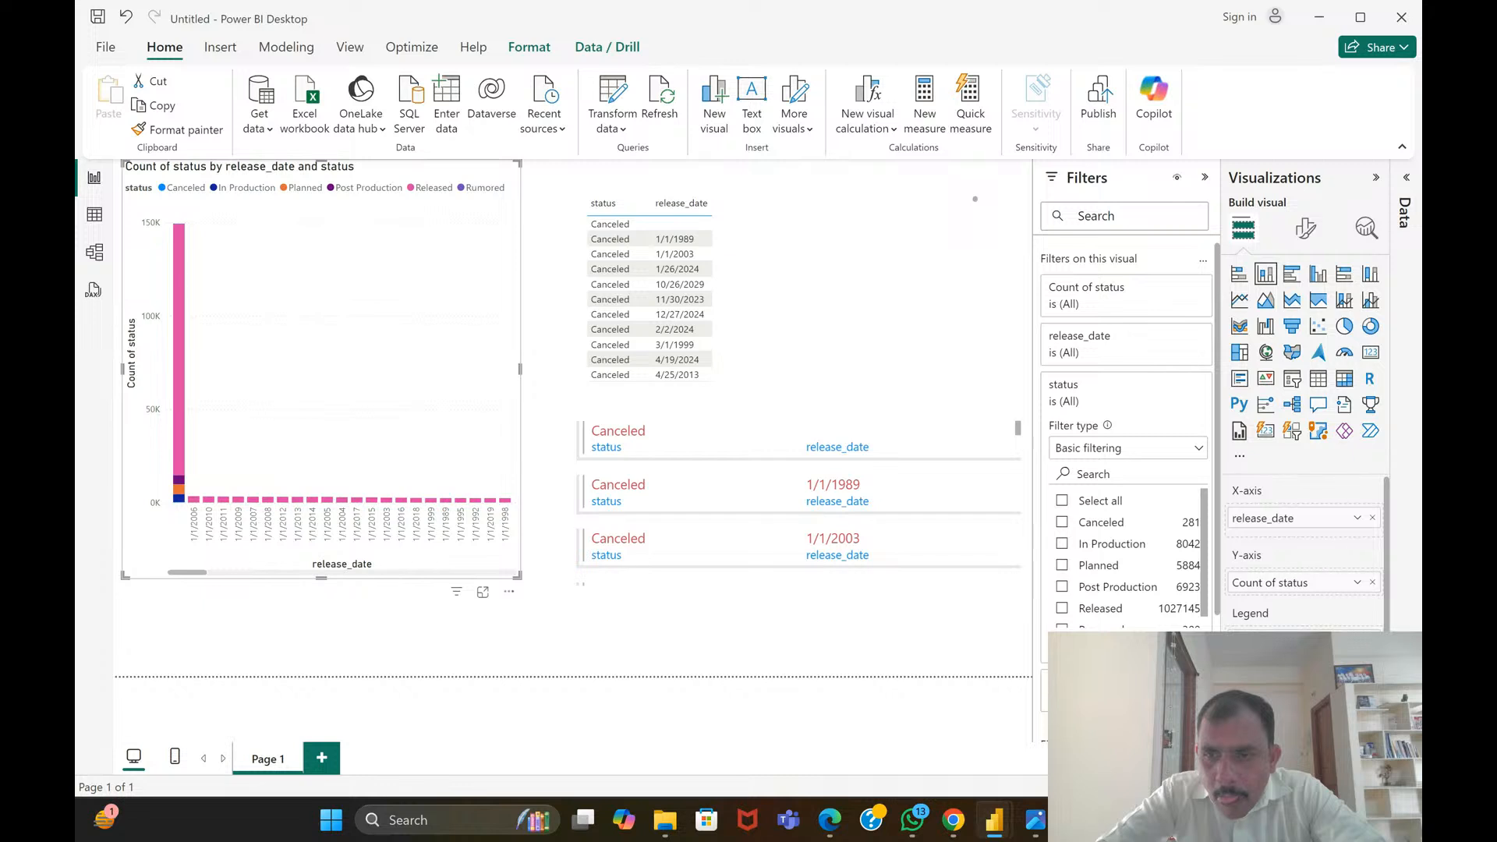
scroll(1321, 551, down, 2)
scroll(1304, 551, up, 2)
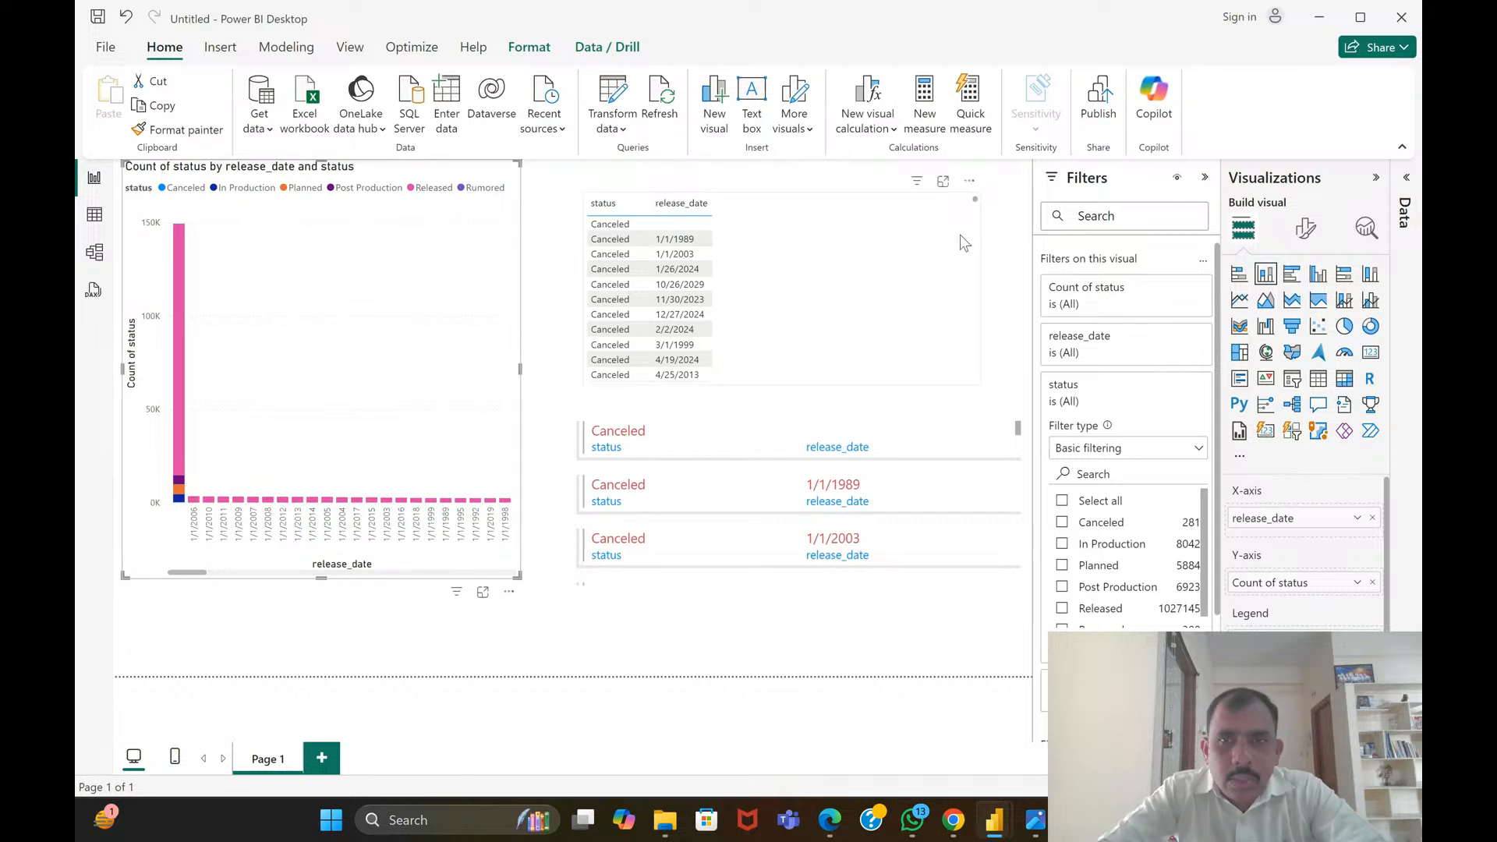
click(1376, 178)
click(1343, 178)
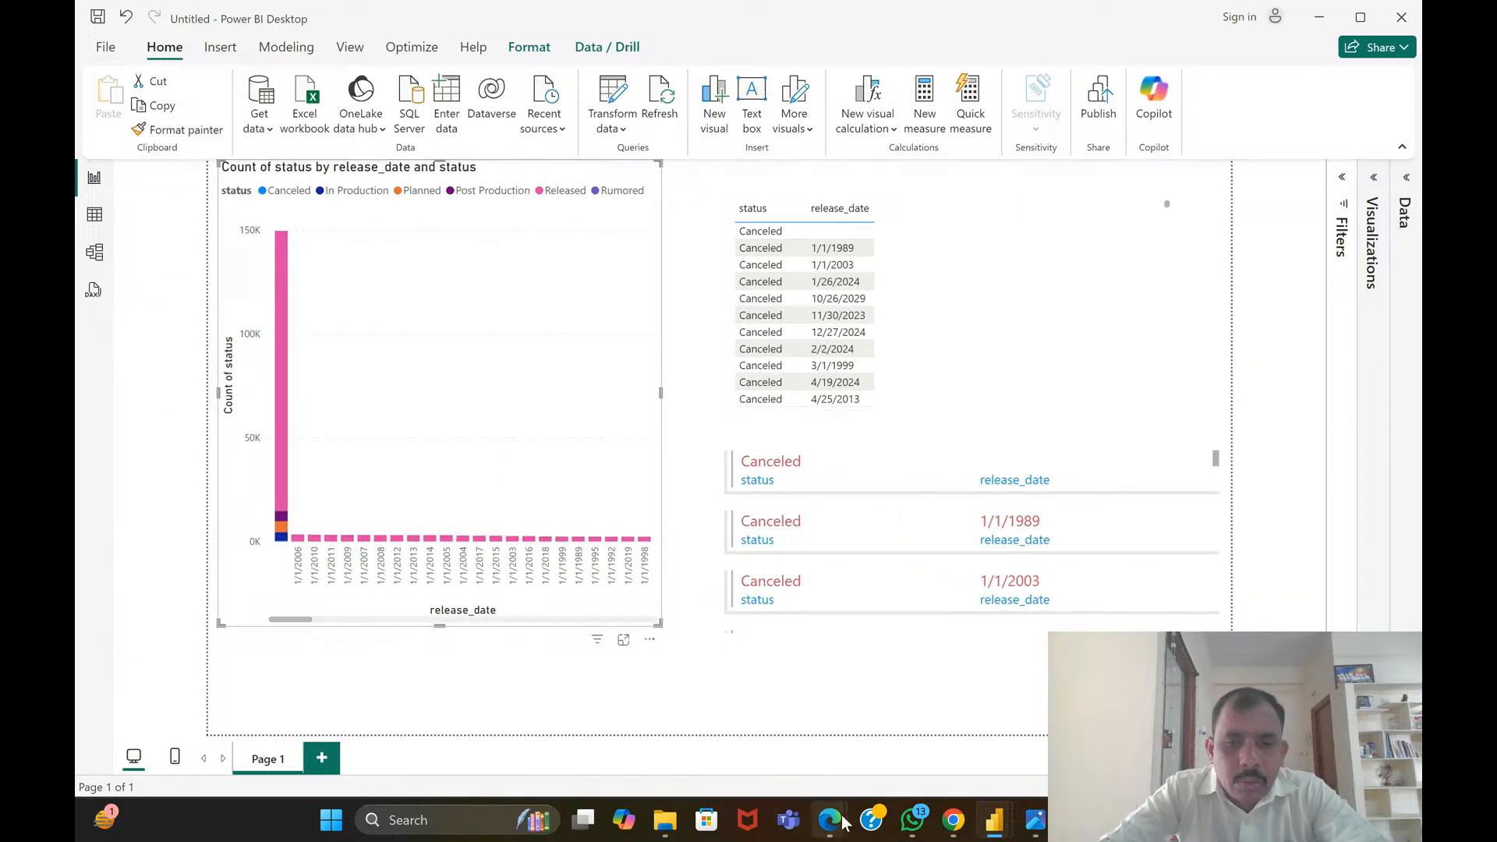
Switch to Movies dataset.pdf in Edge, read through to the progress bar suggestions and select the "2. Budget vs. Revenue" heading
mouse_move(845, 822)
click(733, 694)
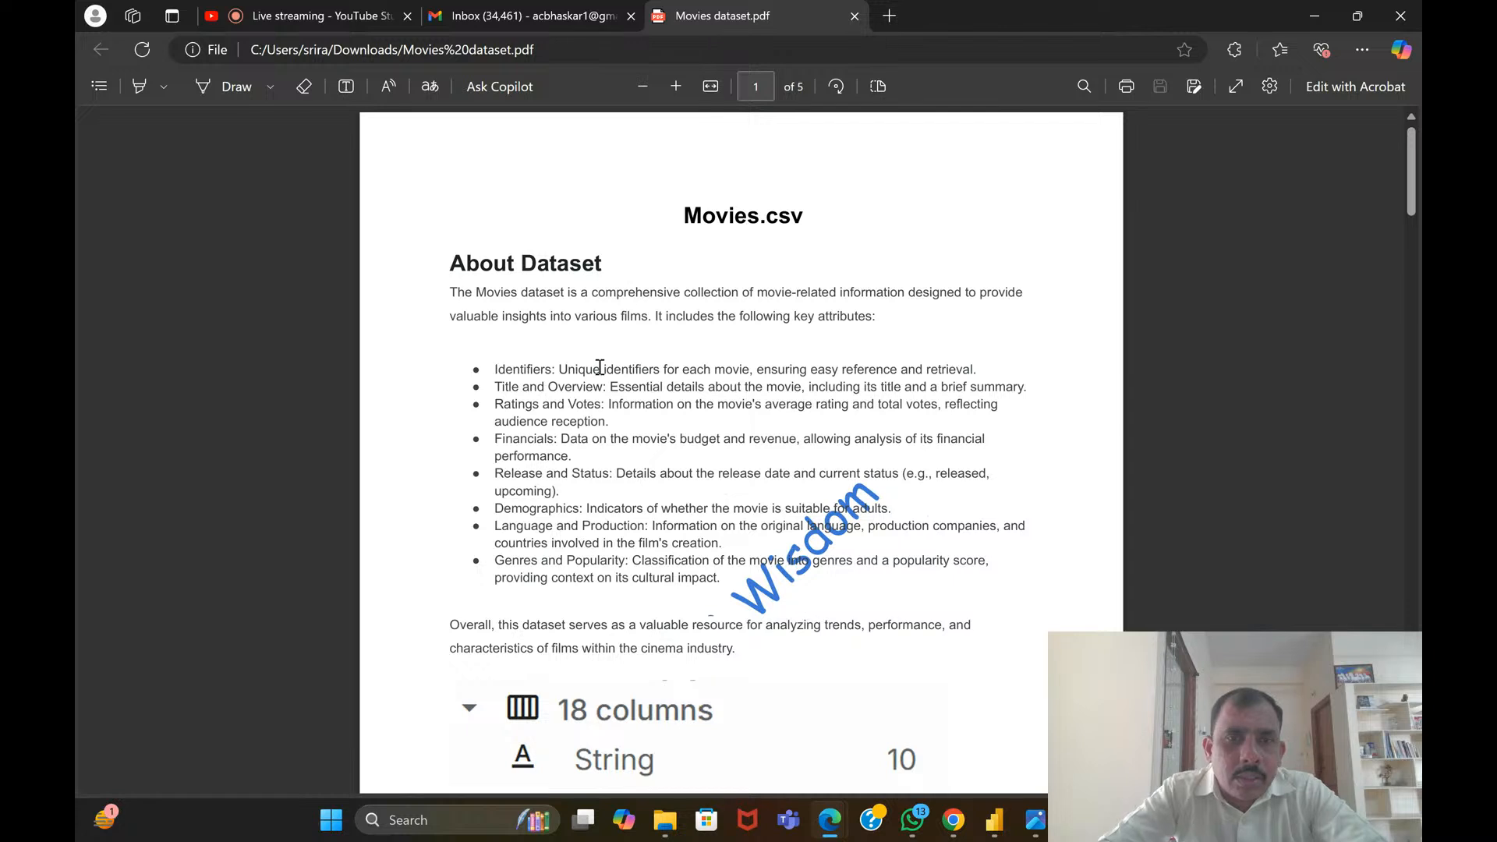
scroll(604, 367, down, 10)
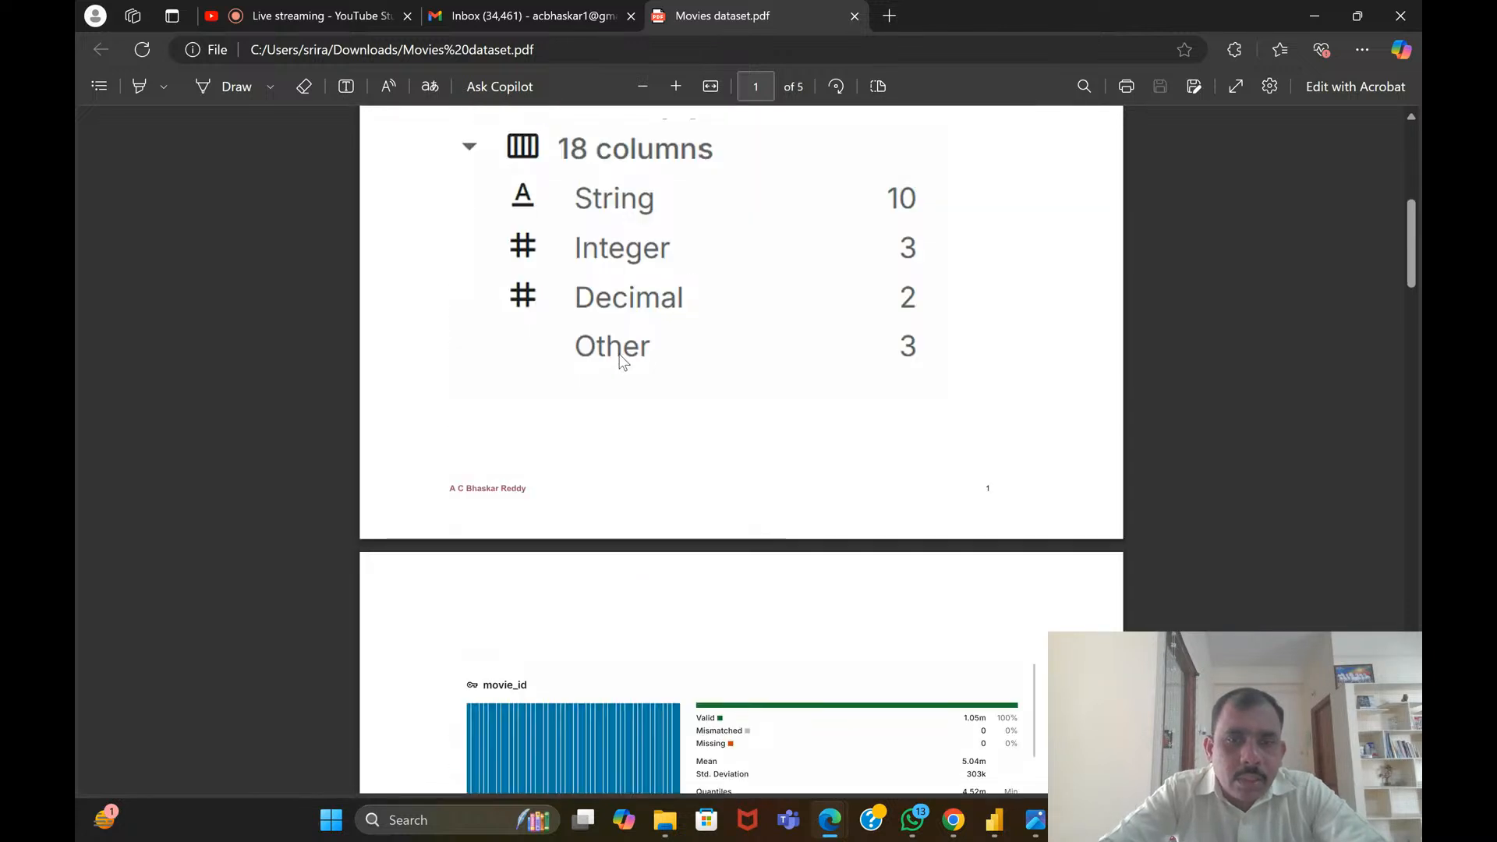
scroll(616, 386, down, 5)
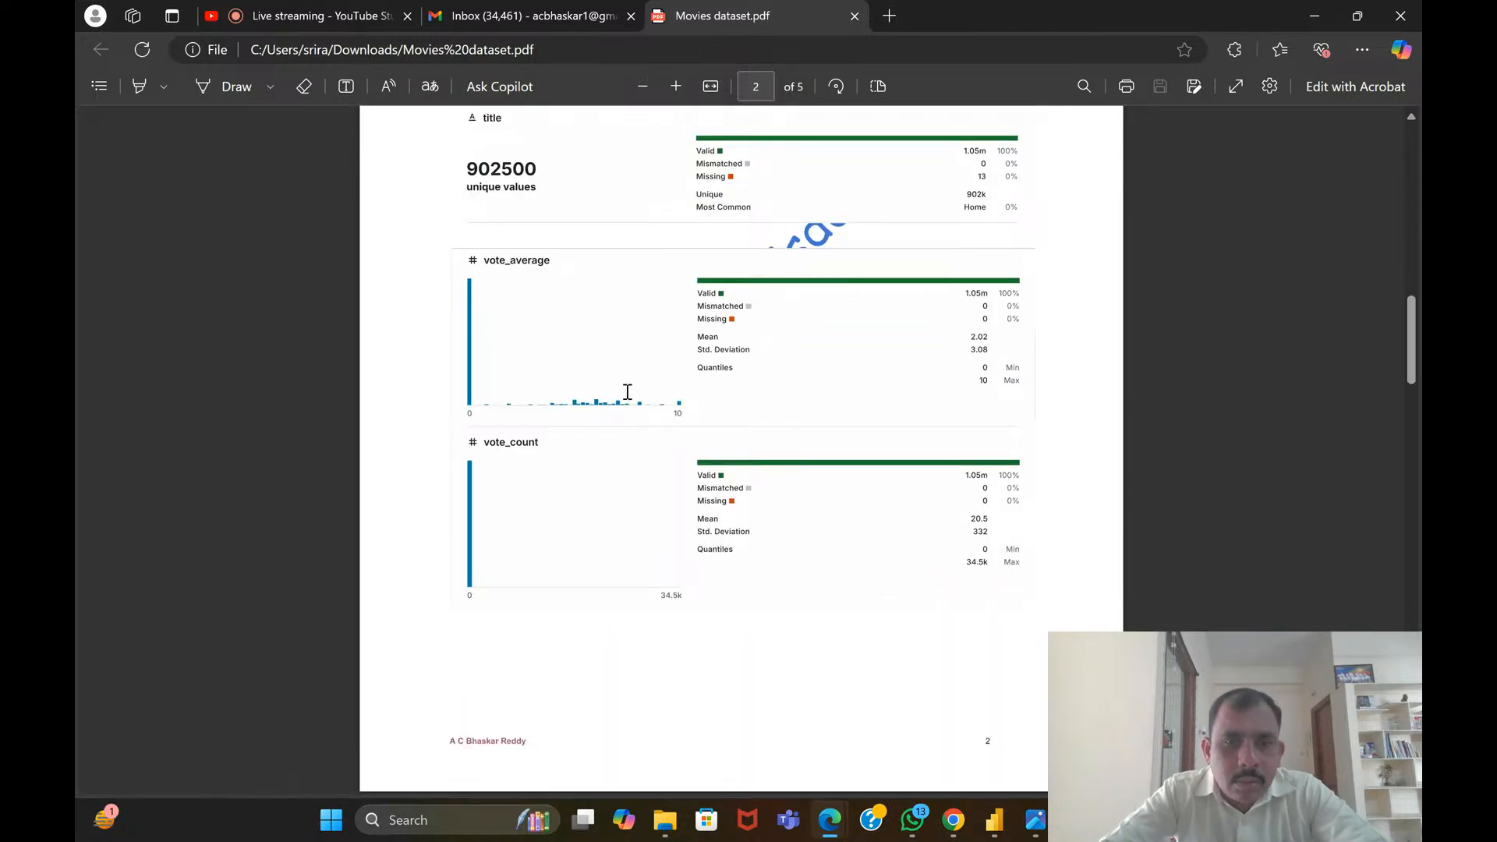
scroll(628, 392, down, 15)
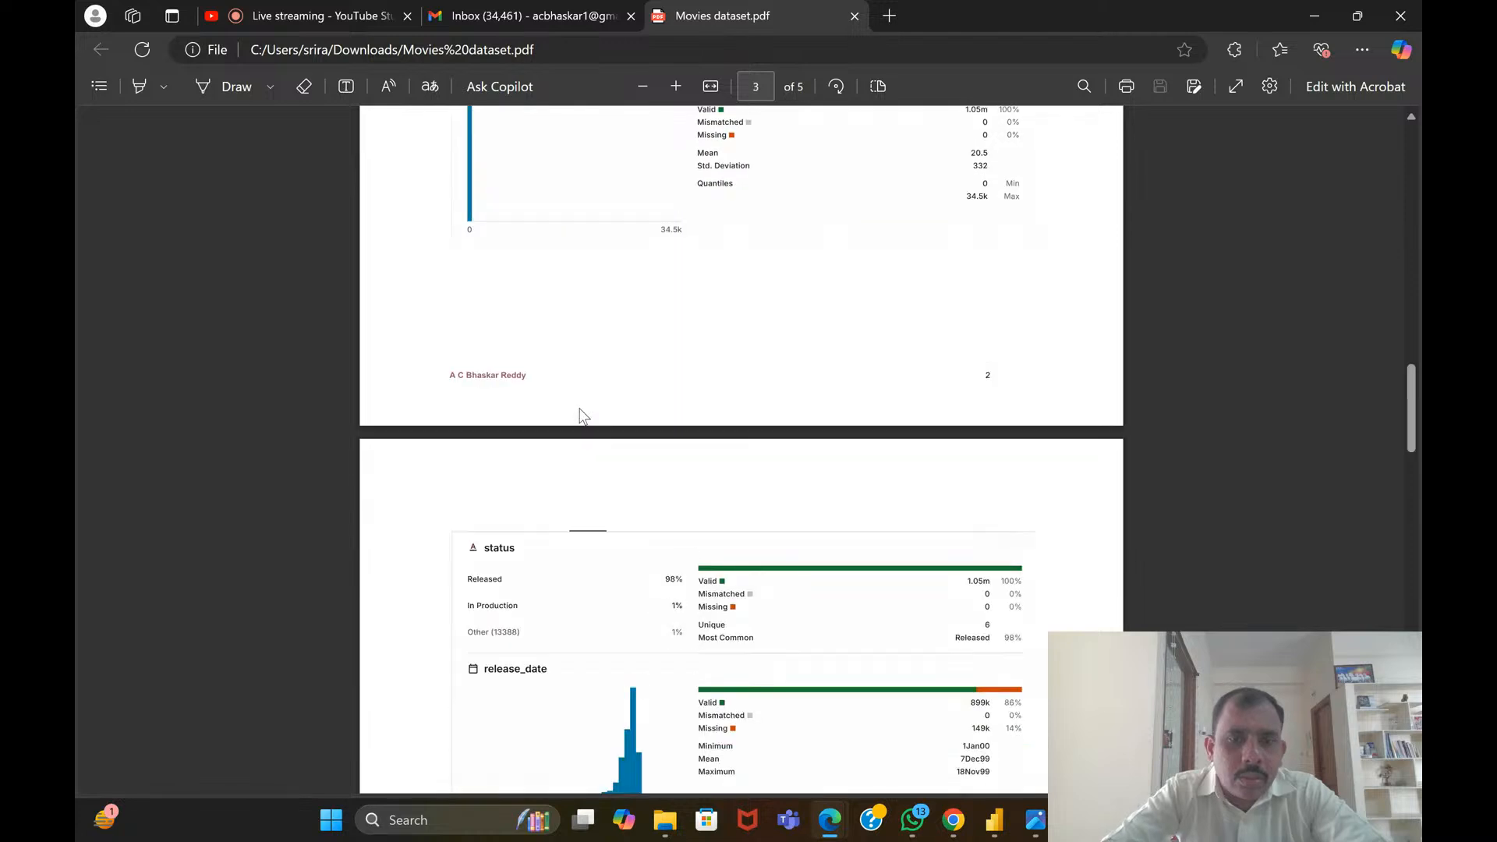
scroll(574, 437, down, 12)
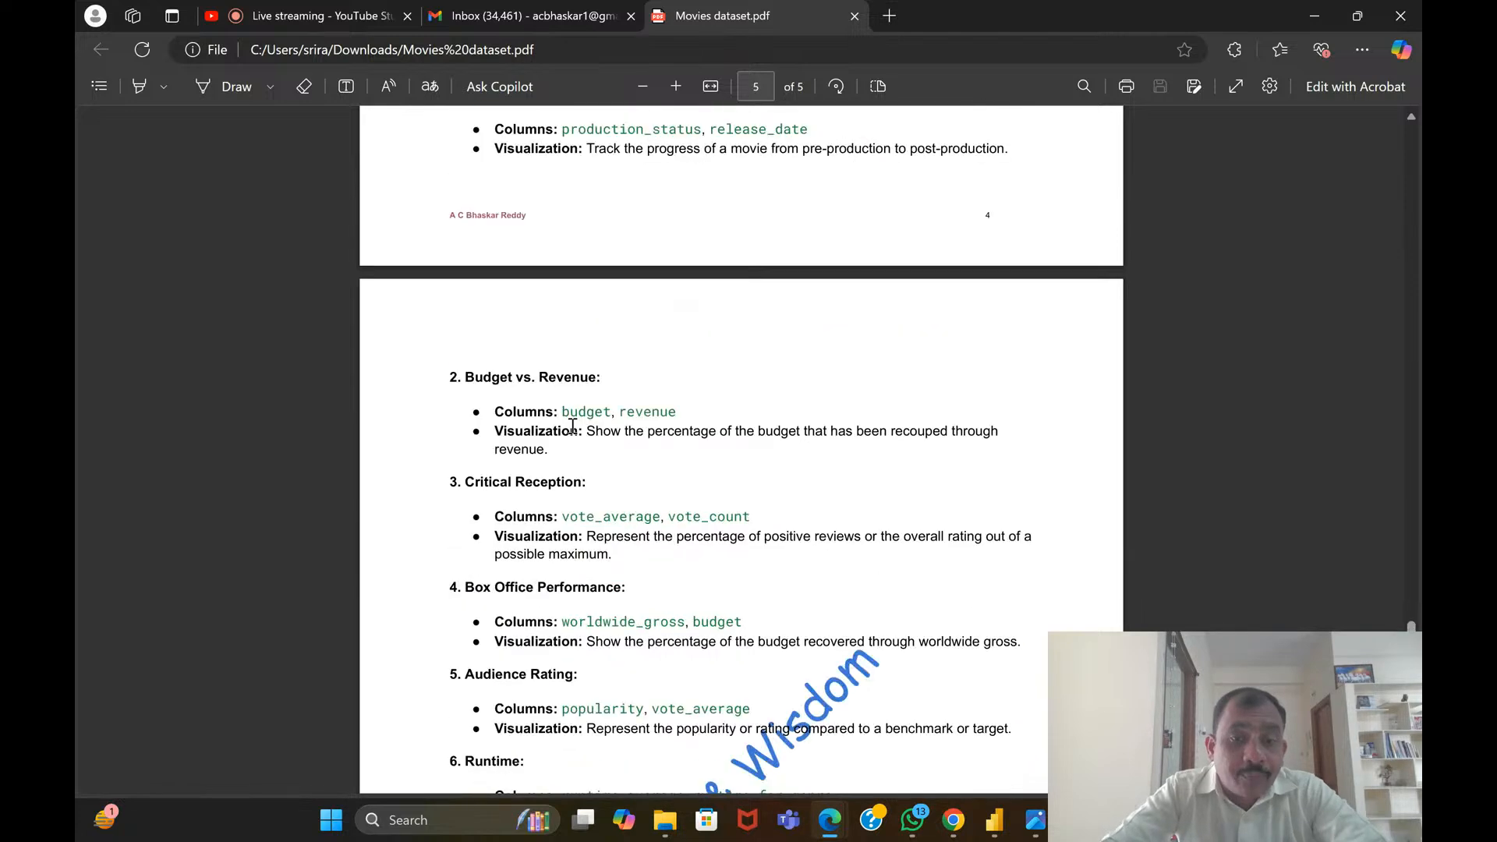
scroll(572, 425, up, 5)
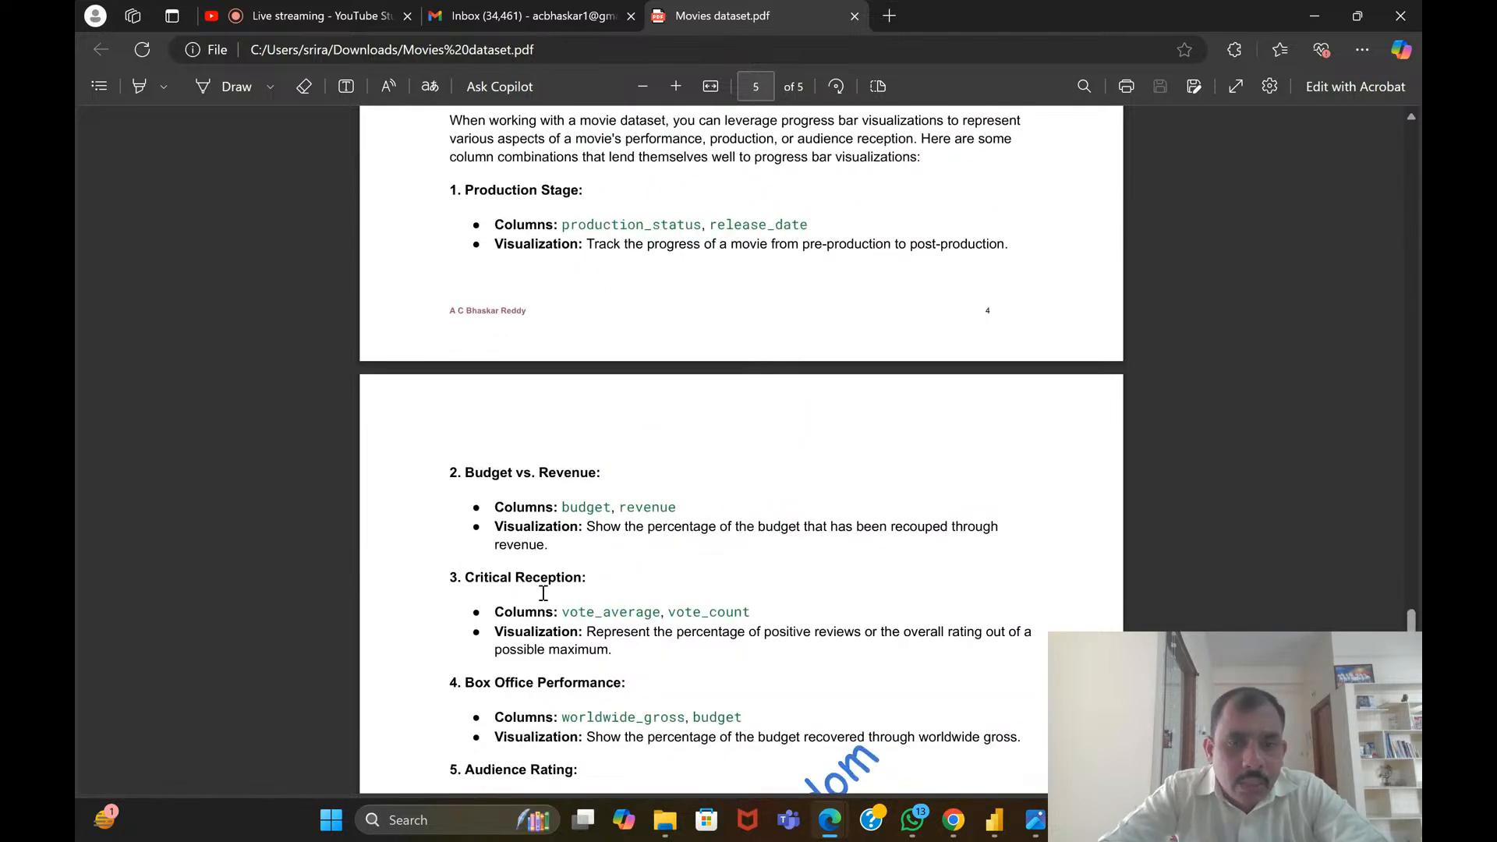
drag(456, 472, 642, 481)
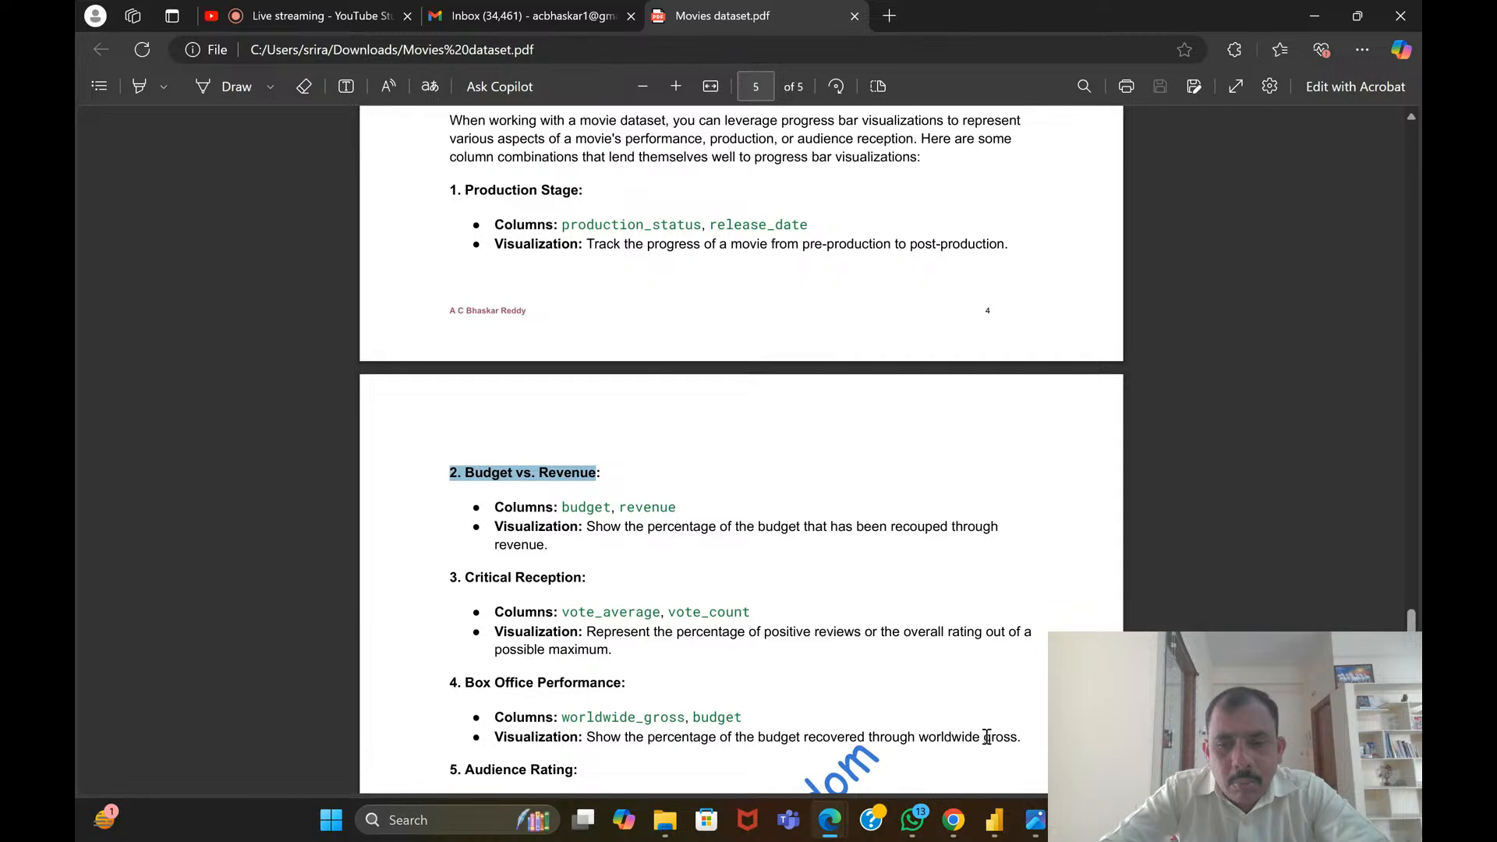
Switch back to the untitled Power BI report and show the rows of the Movies table
click(995, 816)
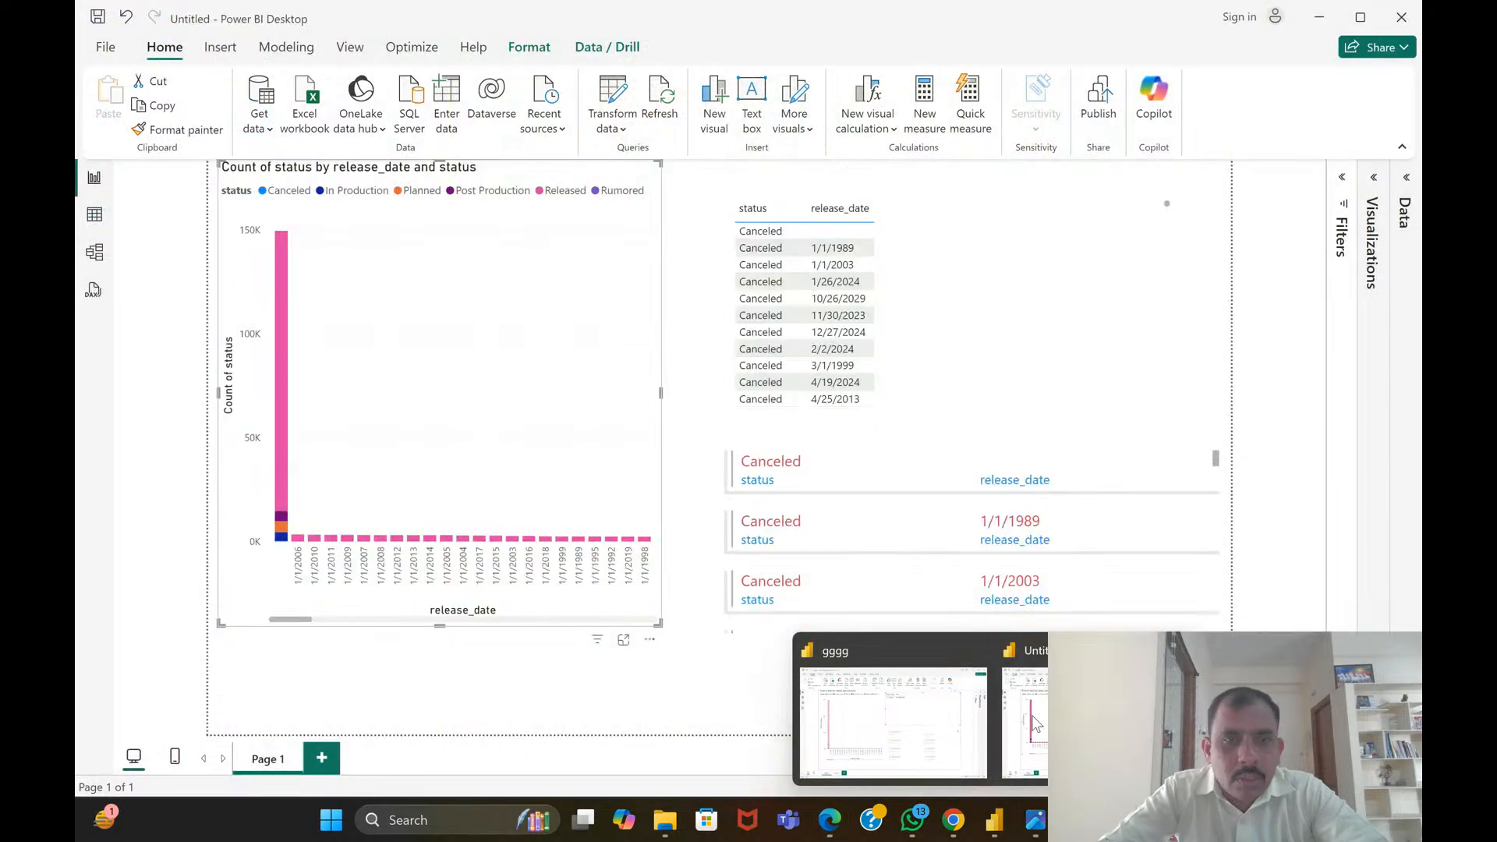
click(1031, 714)
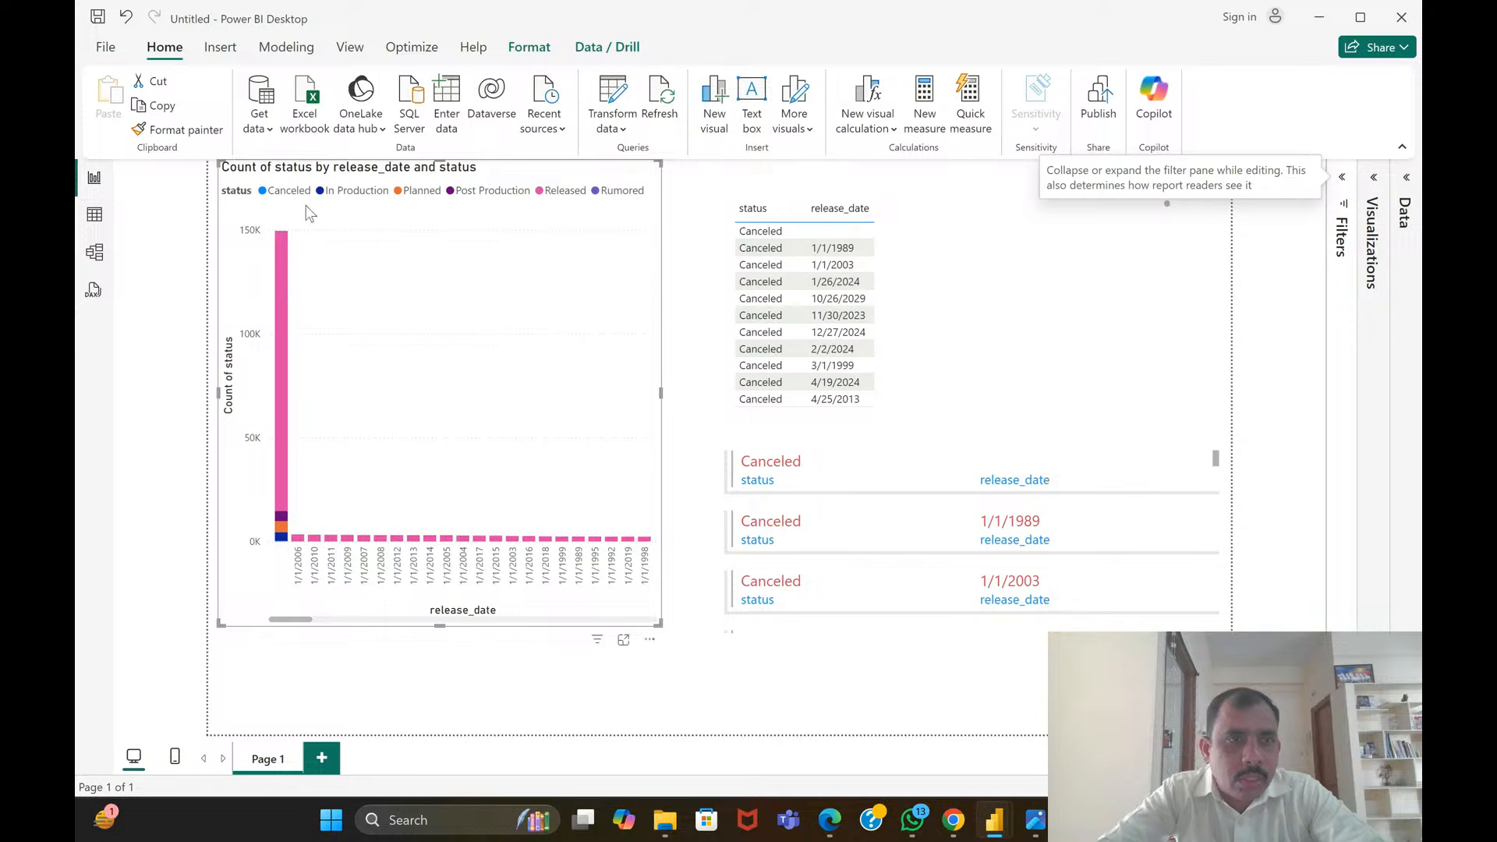
click(95, 213)
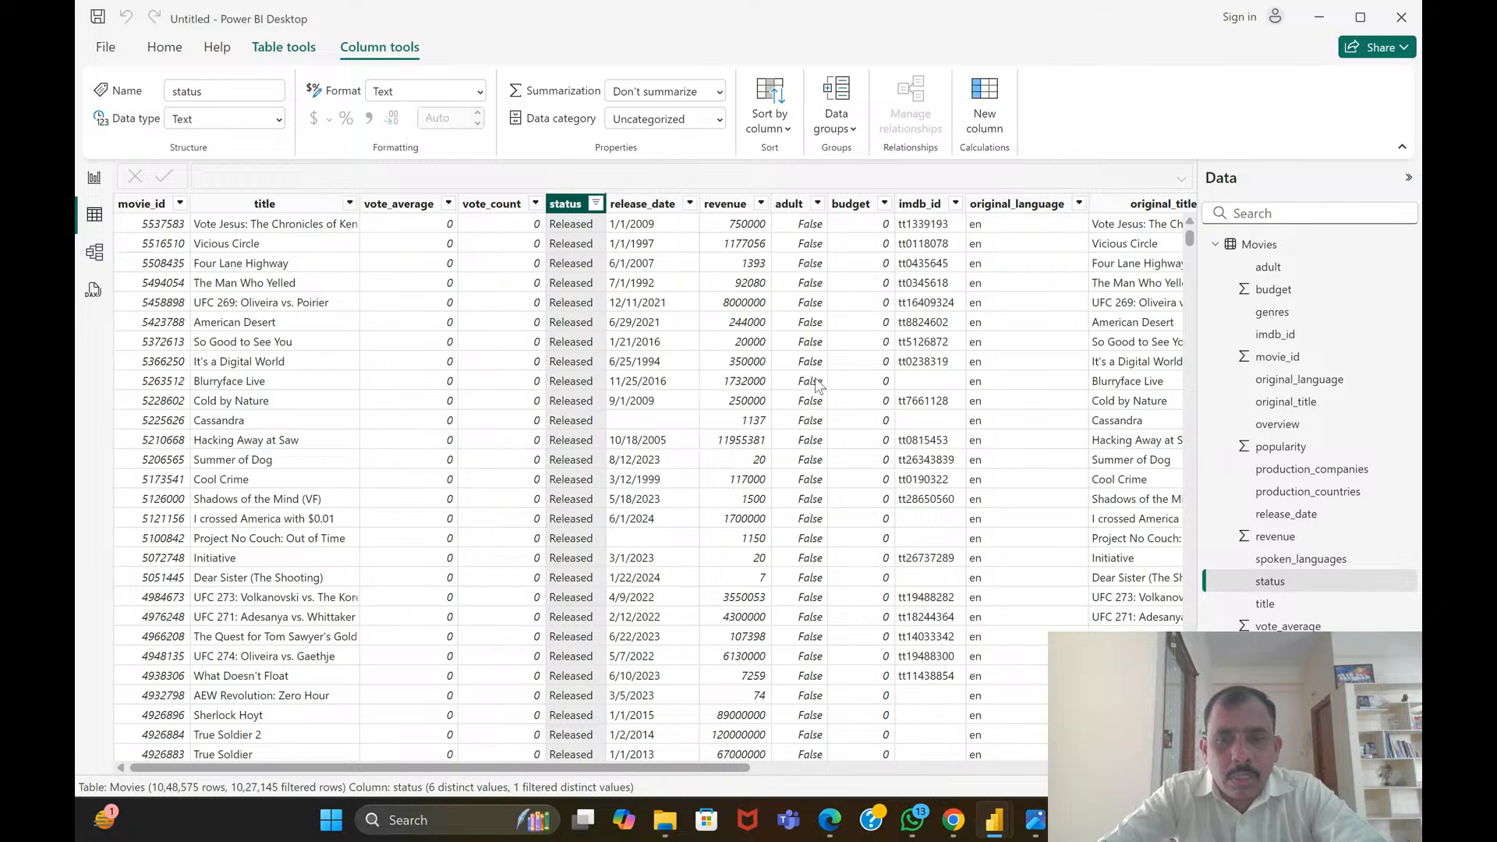
Switch to Edge and show the YouTube Studio live streaming page
mouse_move(994, 819)
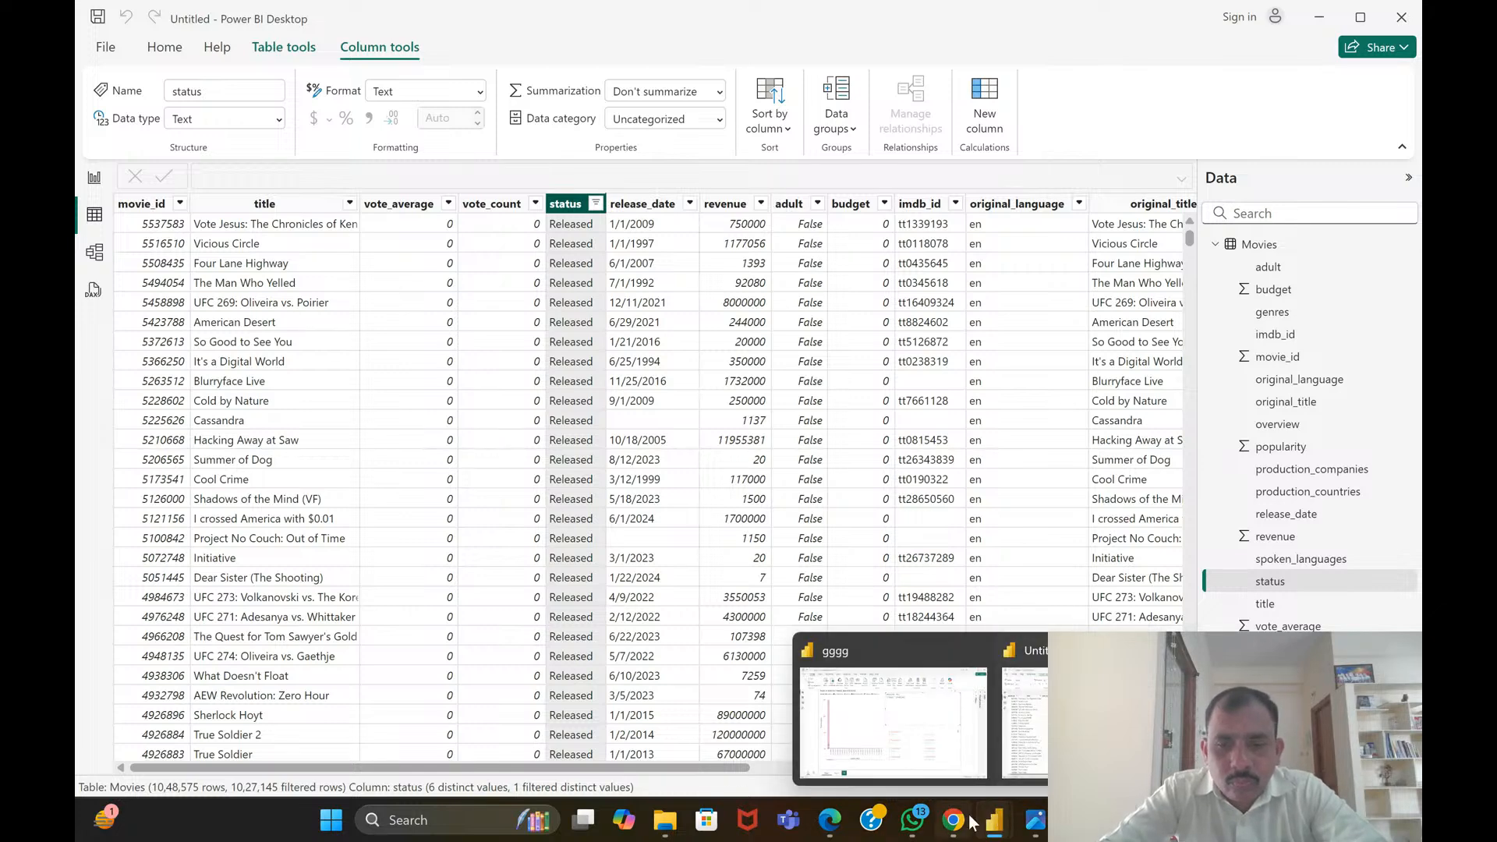
mouse_move(828, 827)
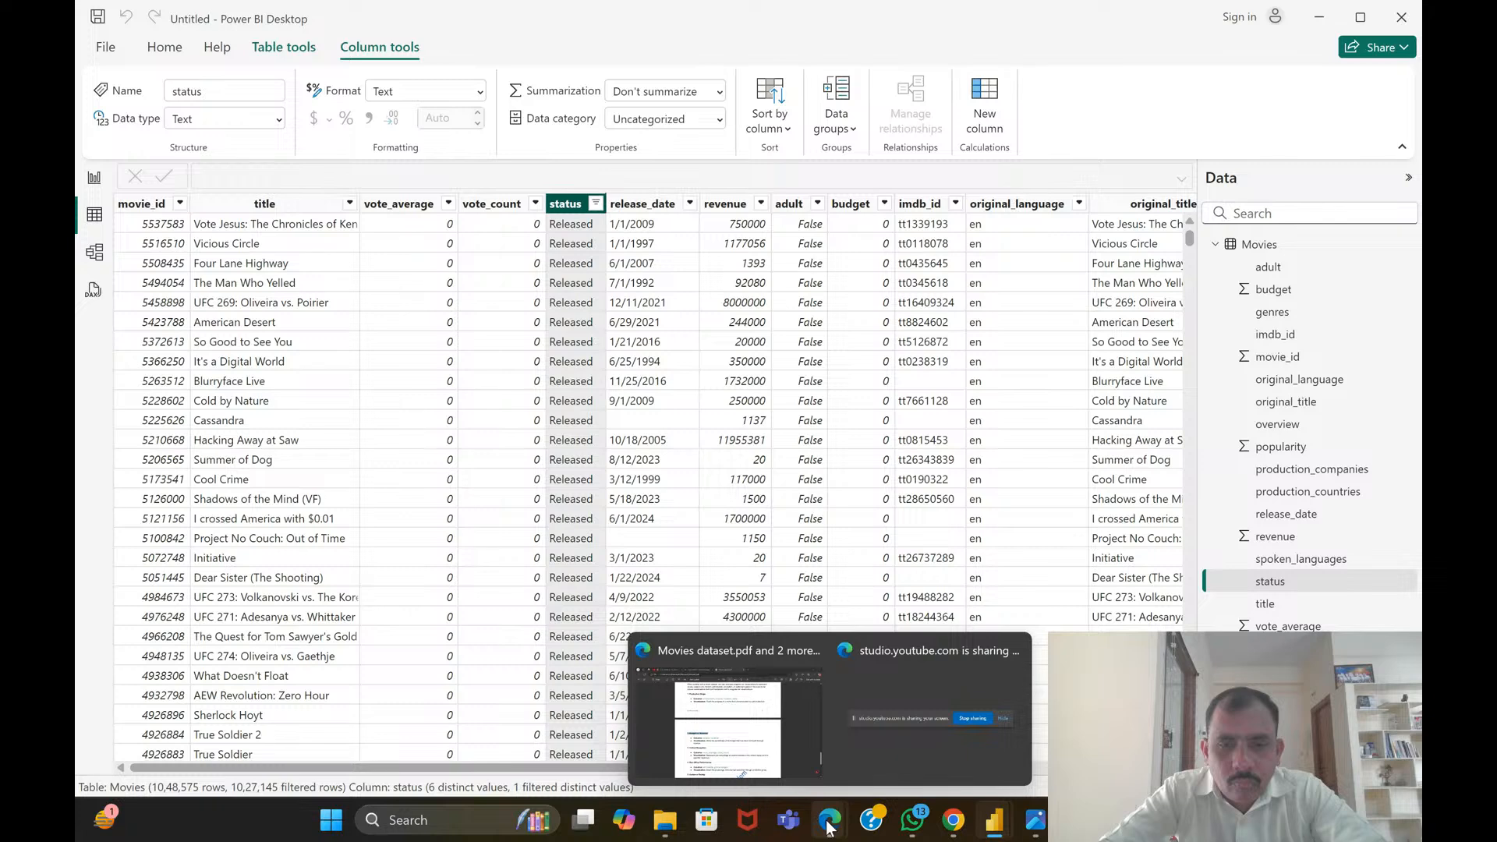
click(727, 722)
click(326, 13)
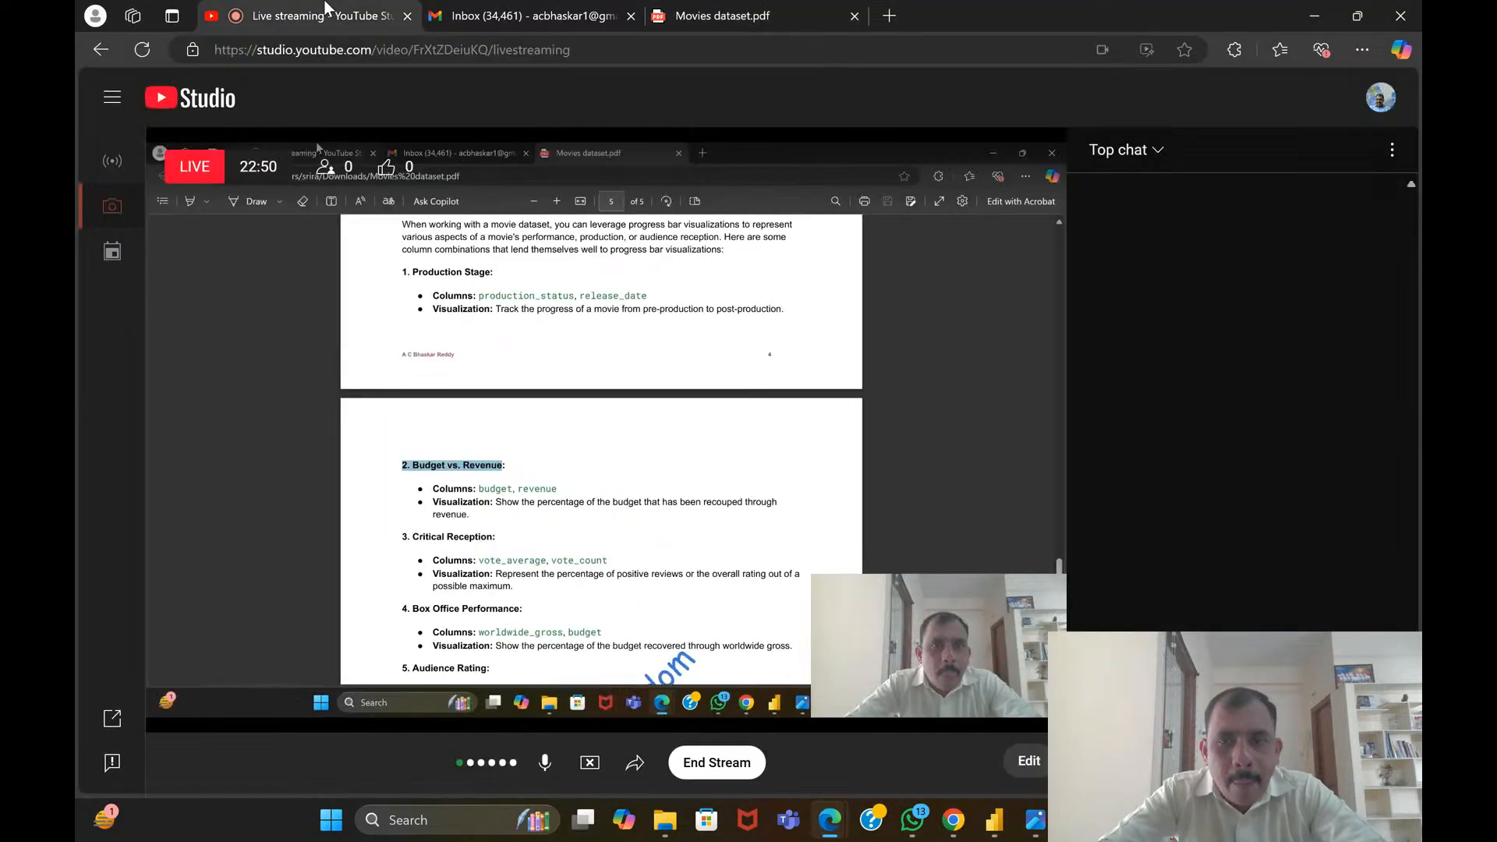